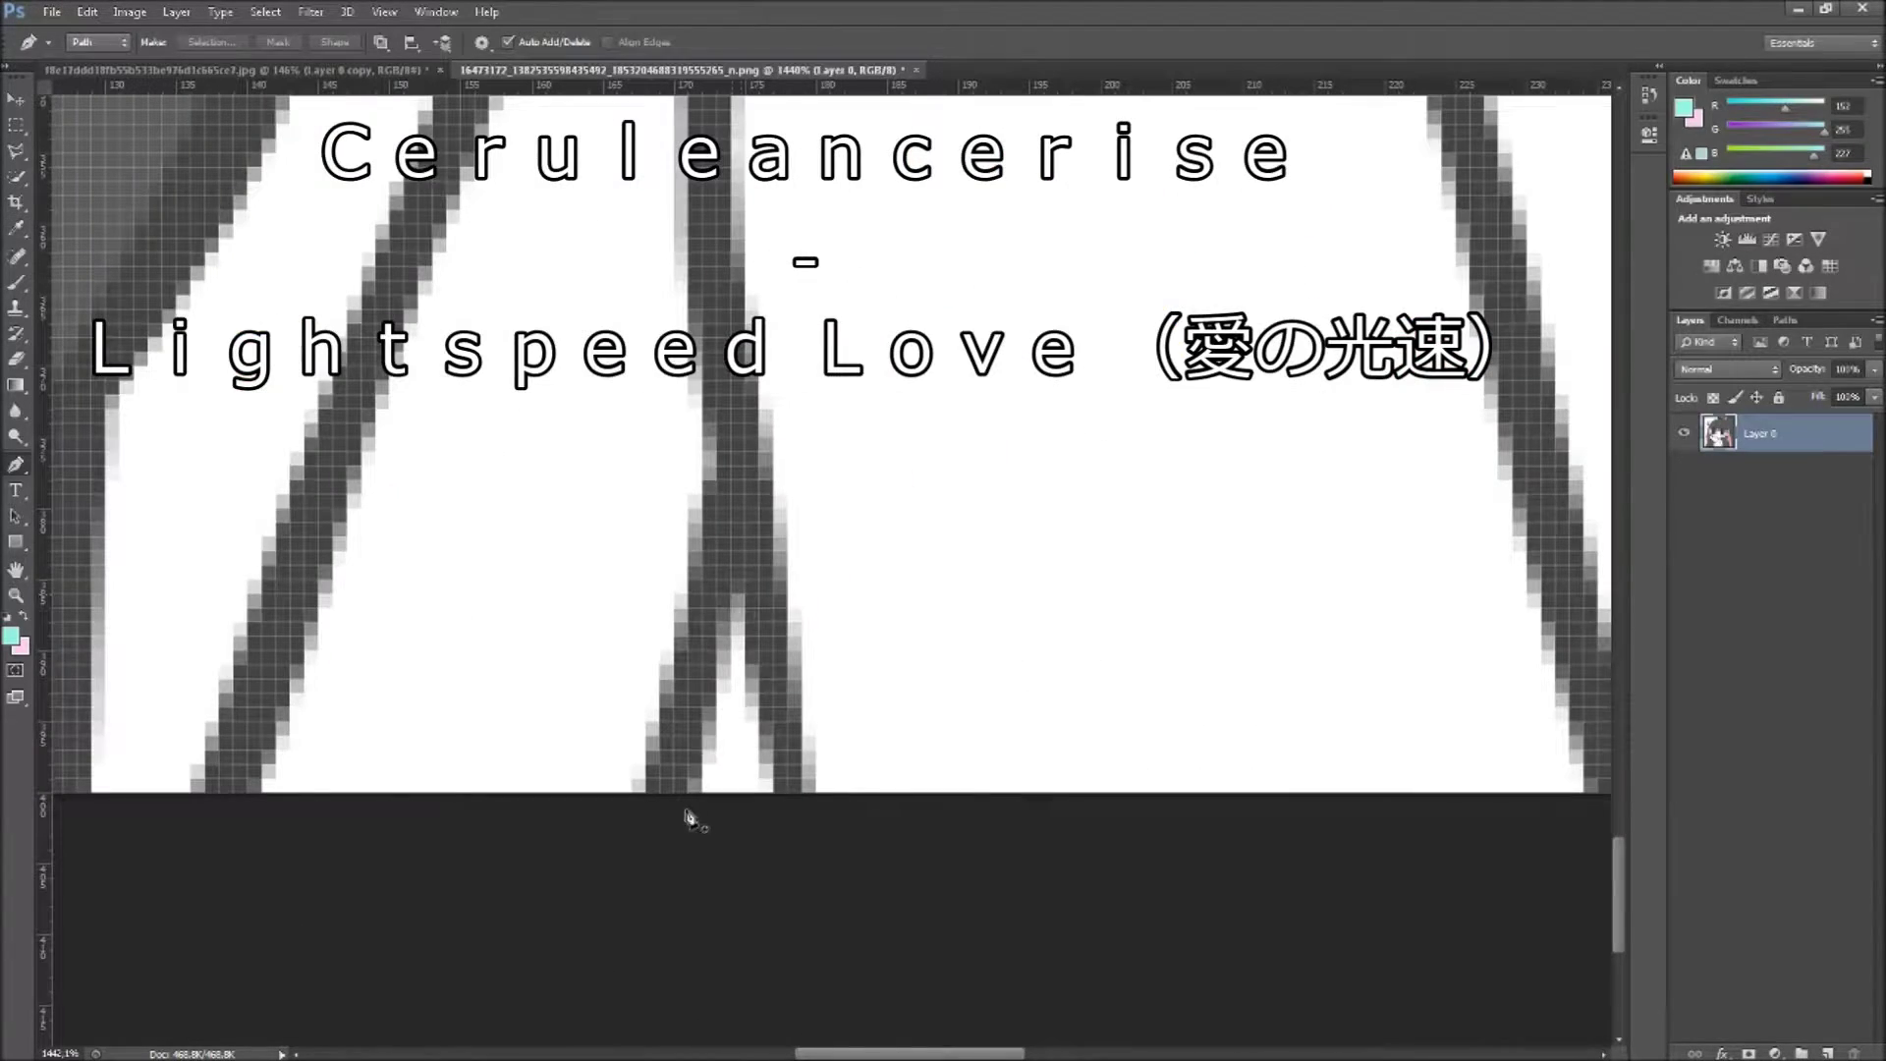
Step: Turn the traced neck-gap path into a selection and zoom around to check its edge
right_click(713, 787)
click(799, 487)
scroll(1111, 640, down, 2)
key(b)
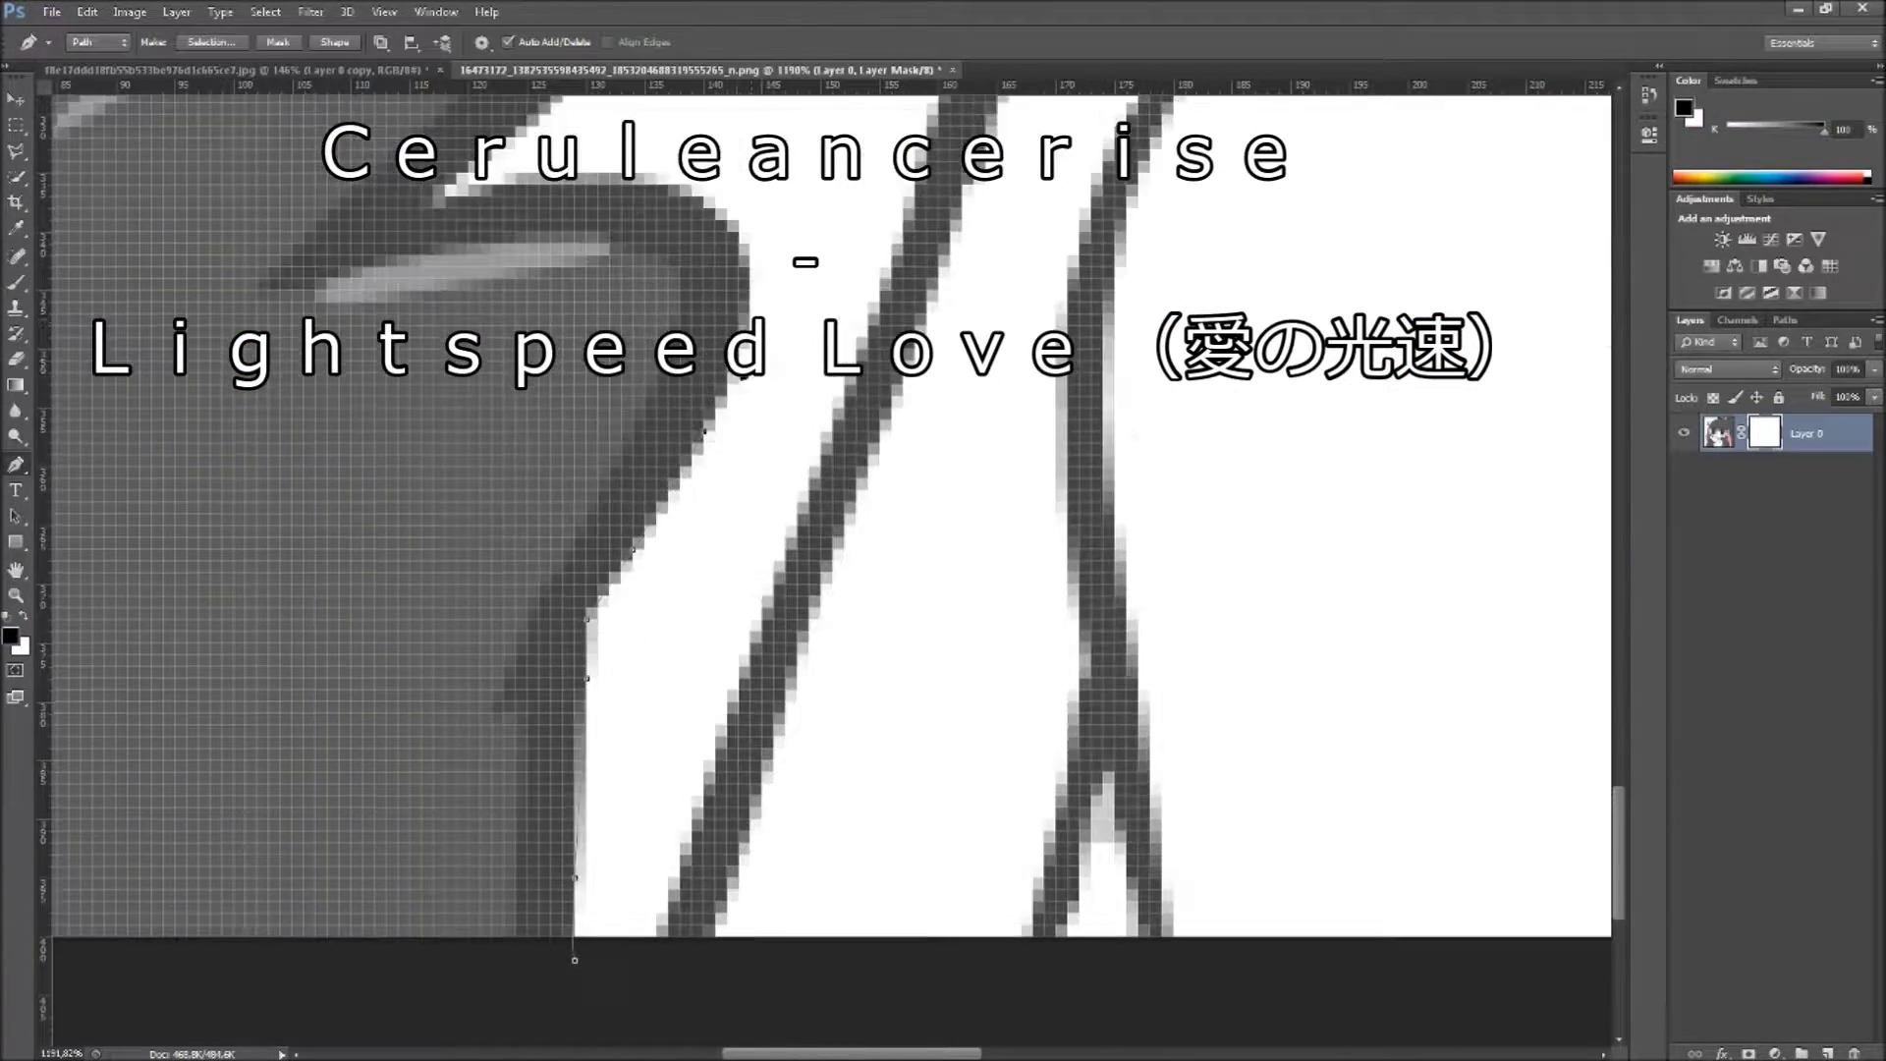
scroll(627, 275, up, 3)
scroll(314, 179, up, 2)
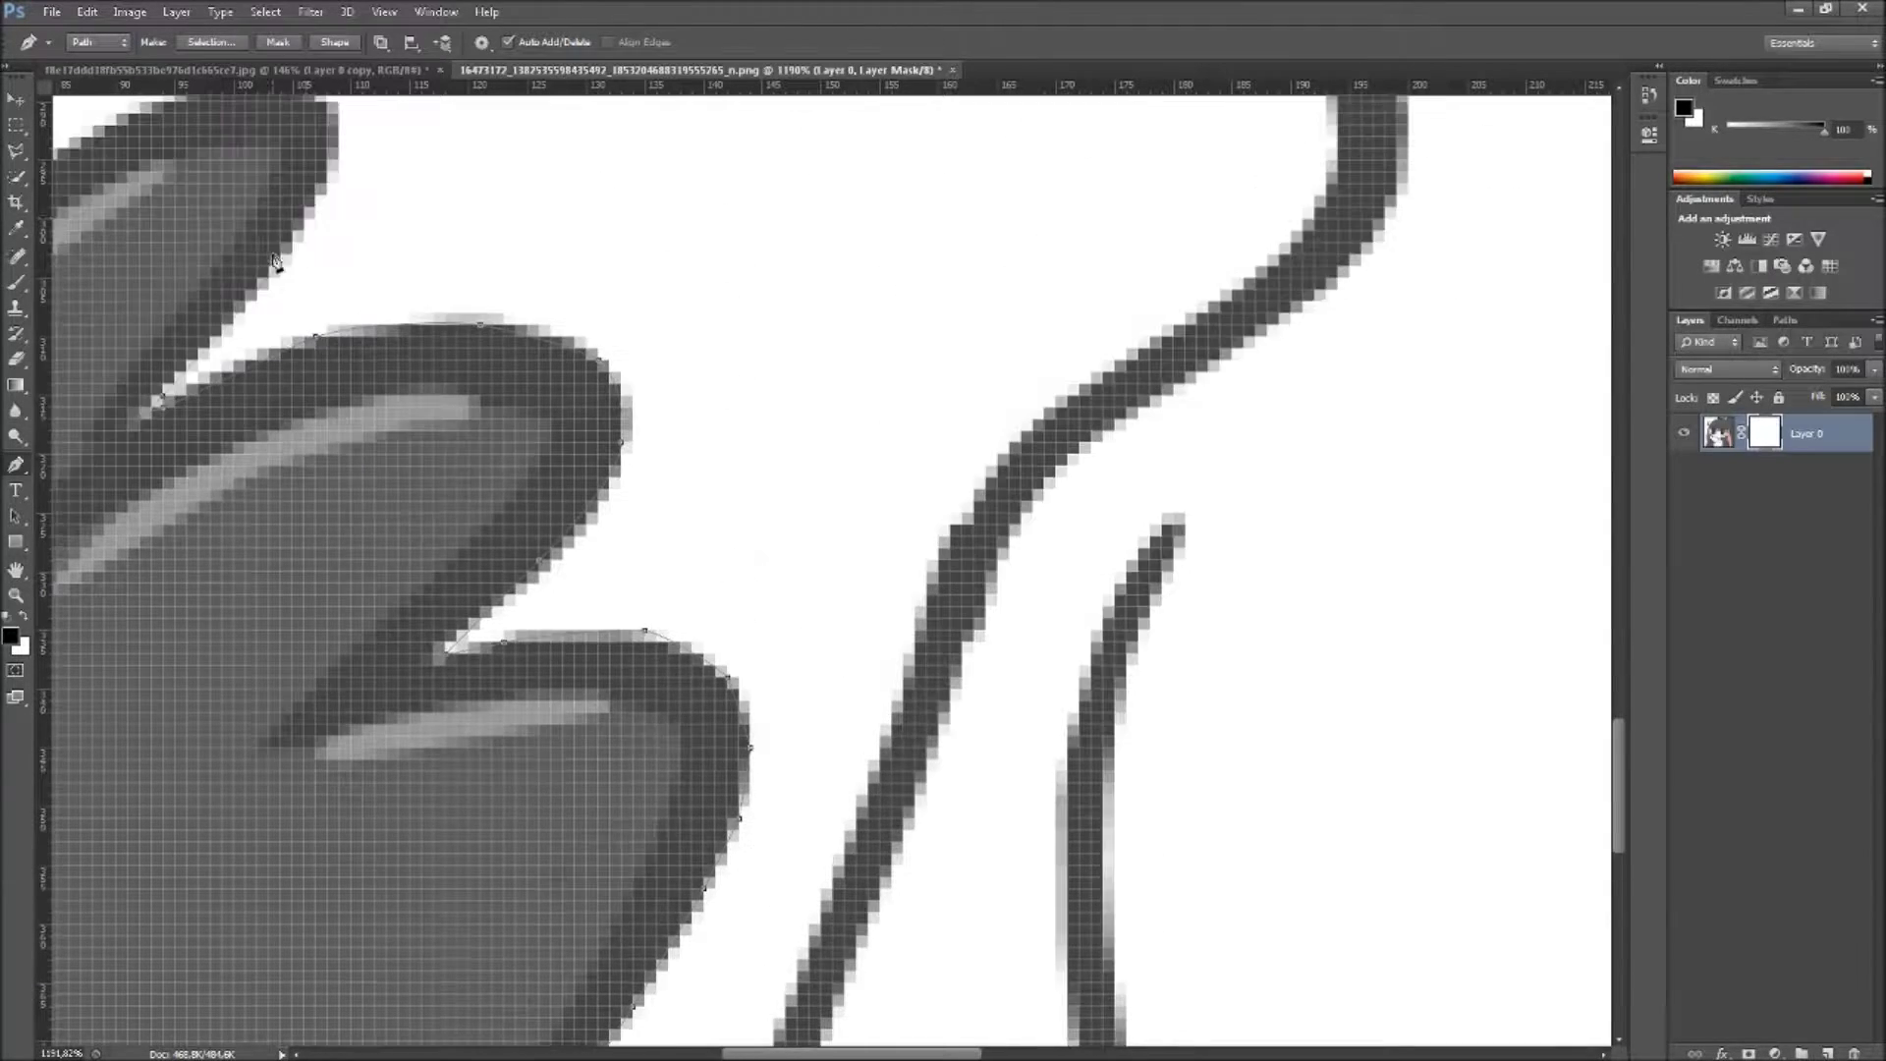
scroll(310, 190, up, 1)
scroll(138, 258, up, 3)
scroll(265, 344, up, 1)
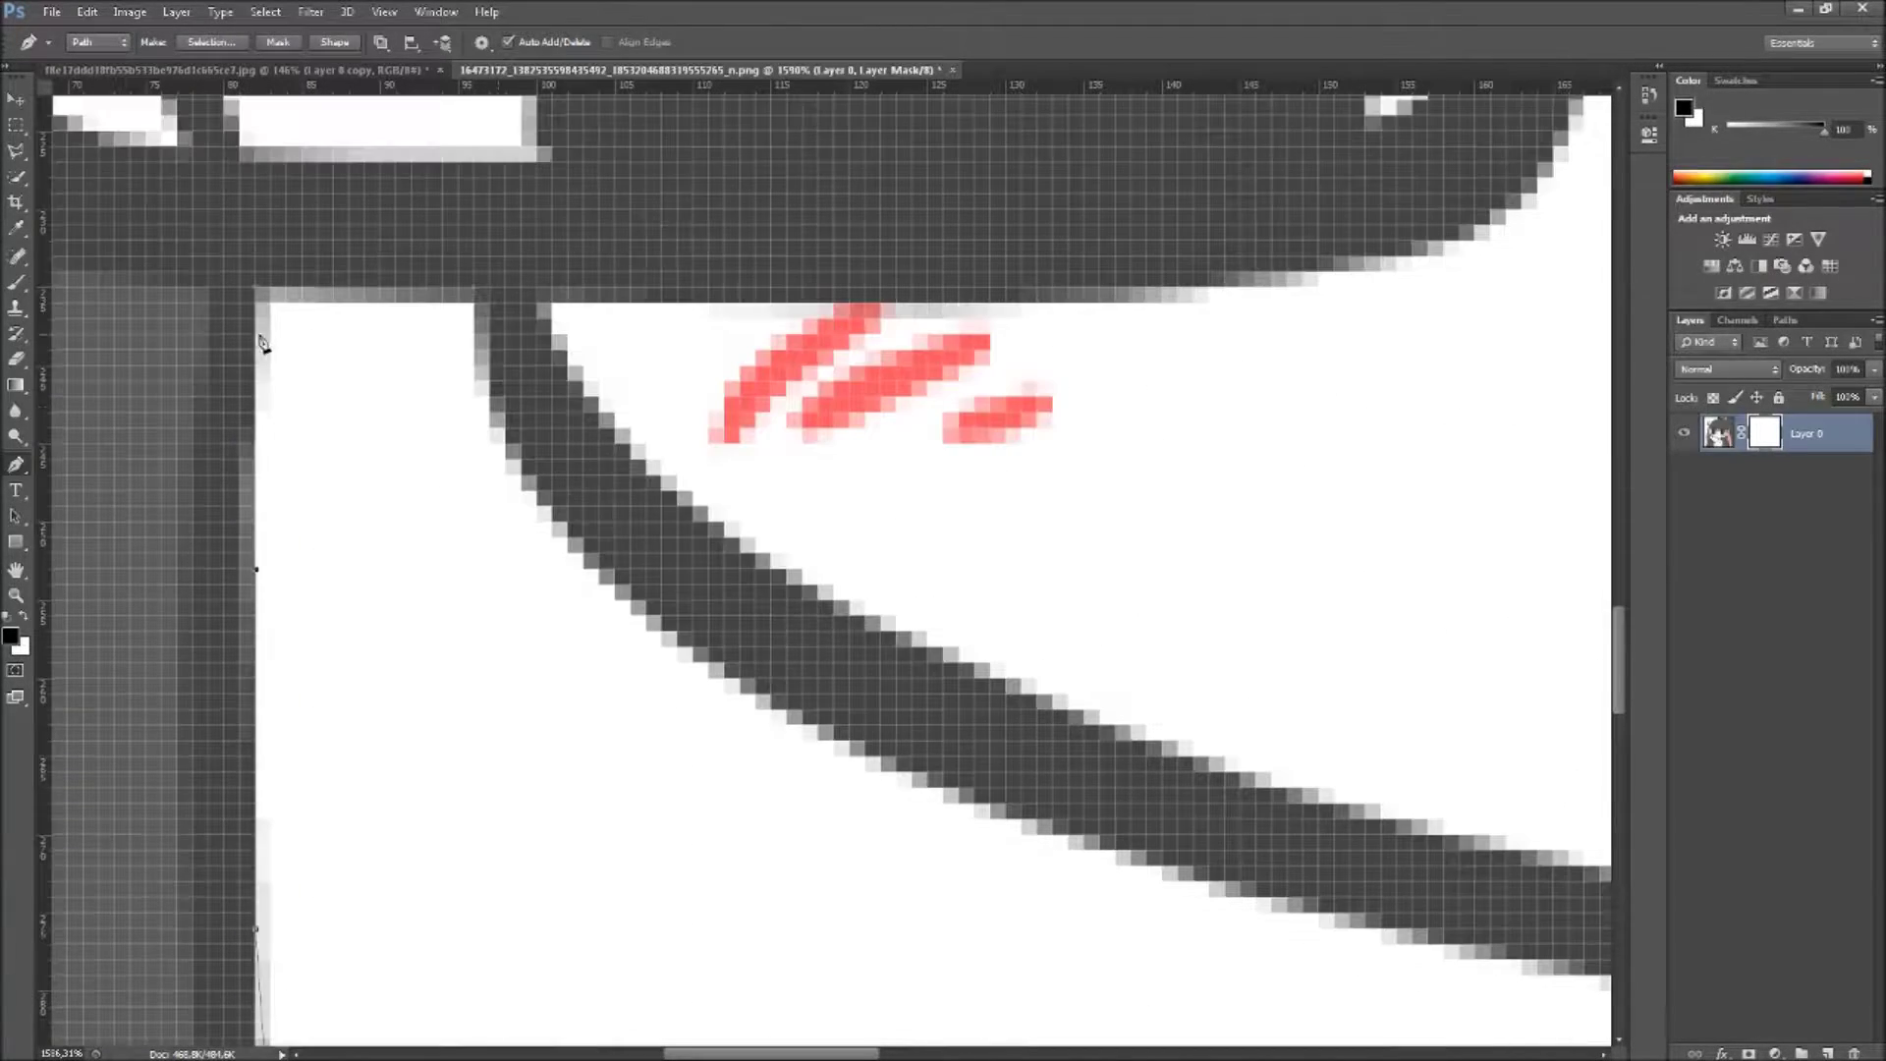
scroll(798, 734, down, 3)
scroll(847, 738, up, 3)
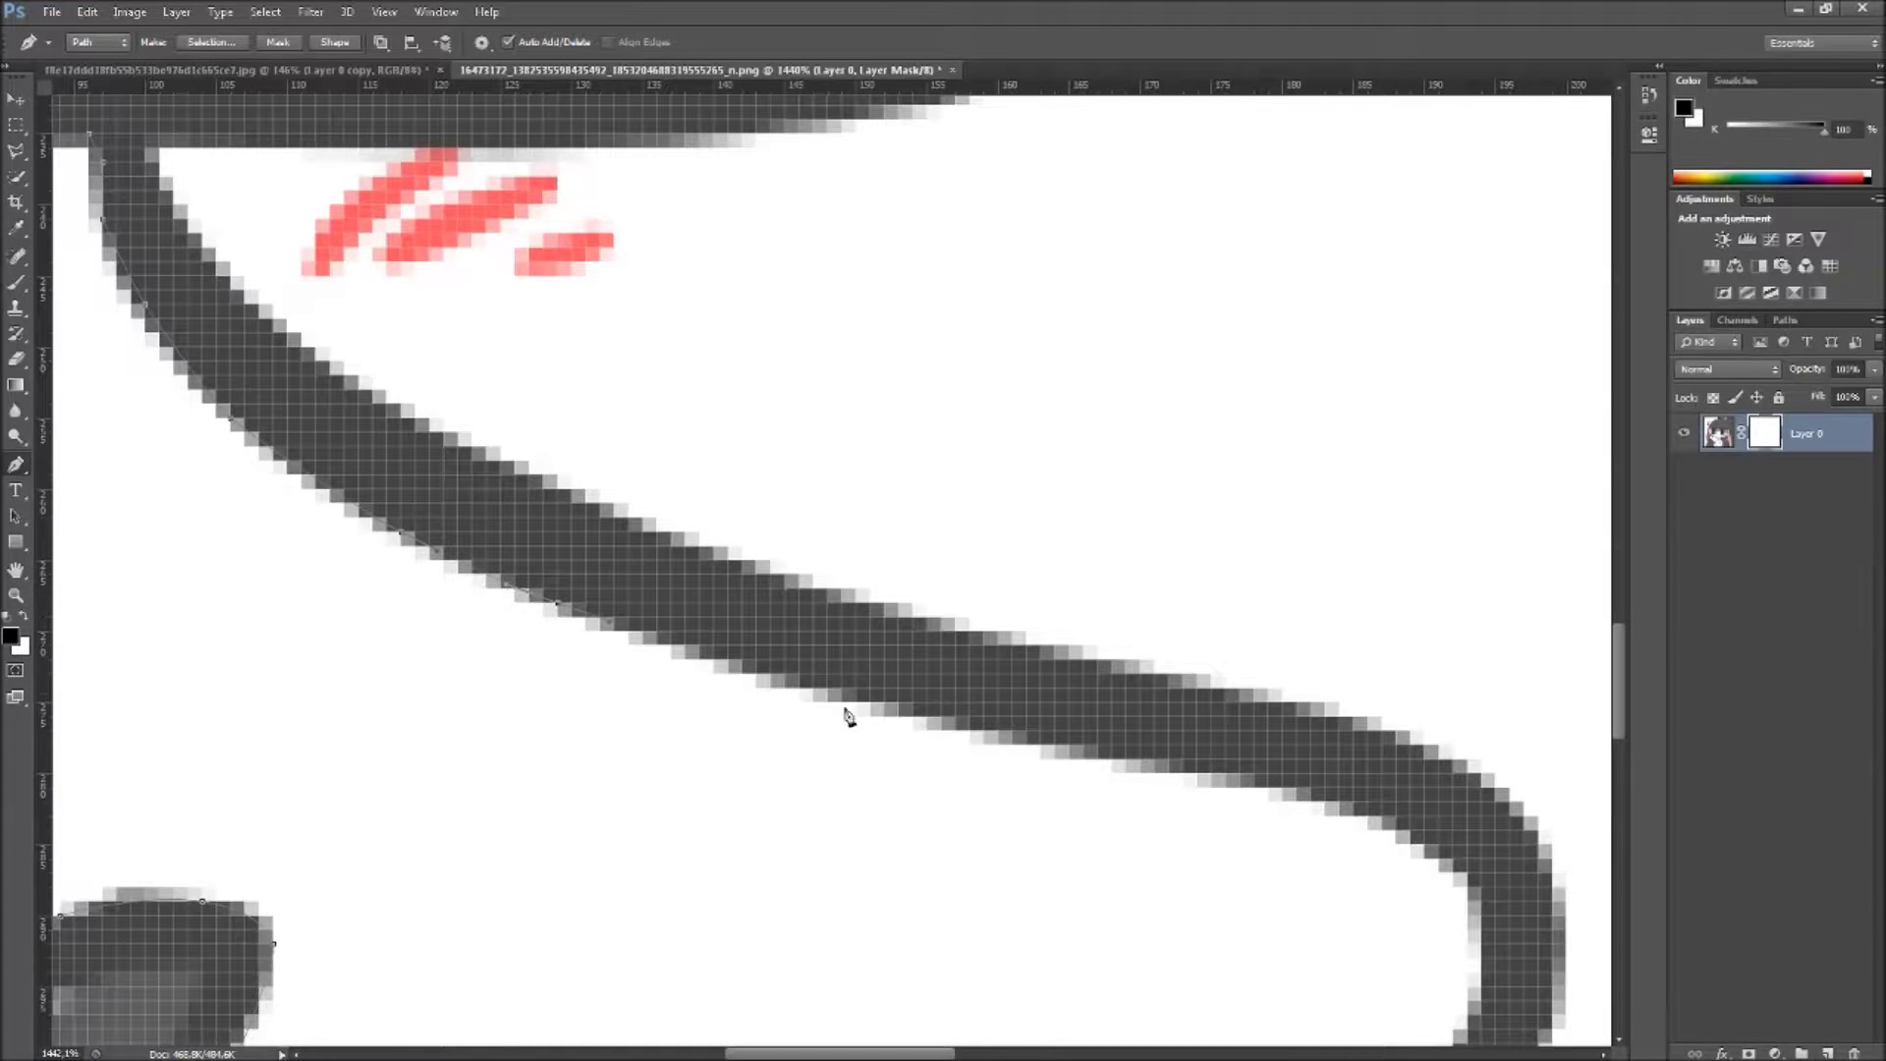
scroll(1325, 808, down, 1)
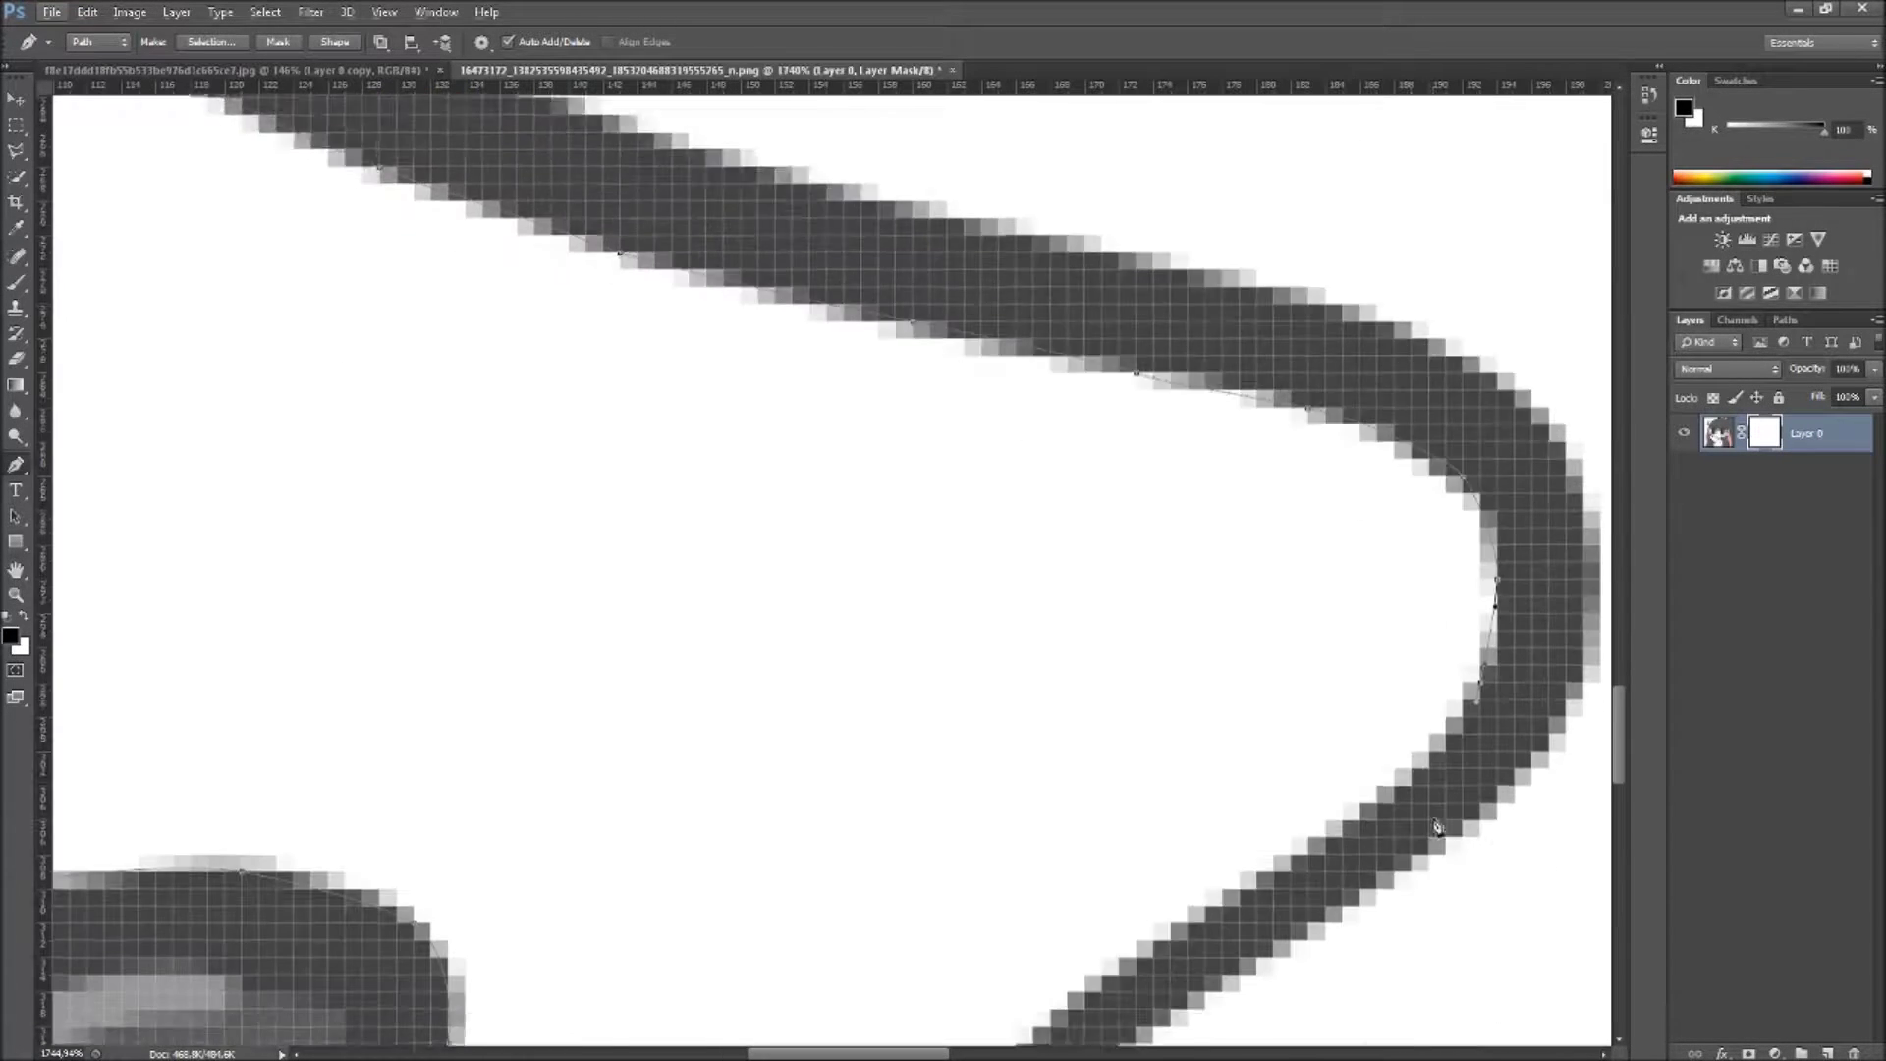
scroll(1307, 803, up, 2)
scroll(1150, 874, down, 2)
scroll(983, 767, down, 2)
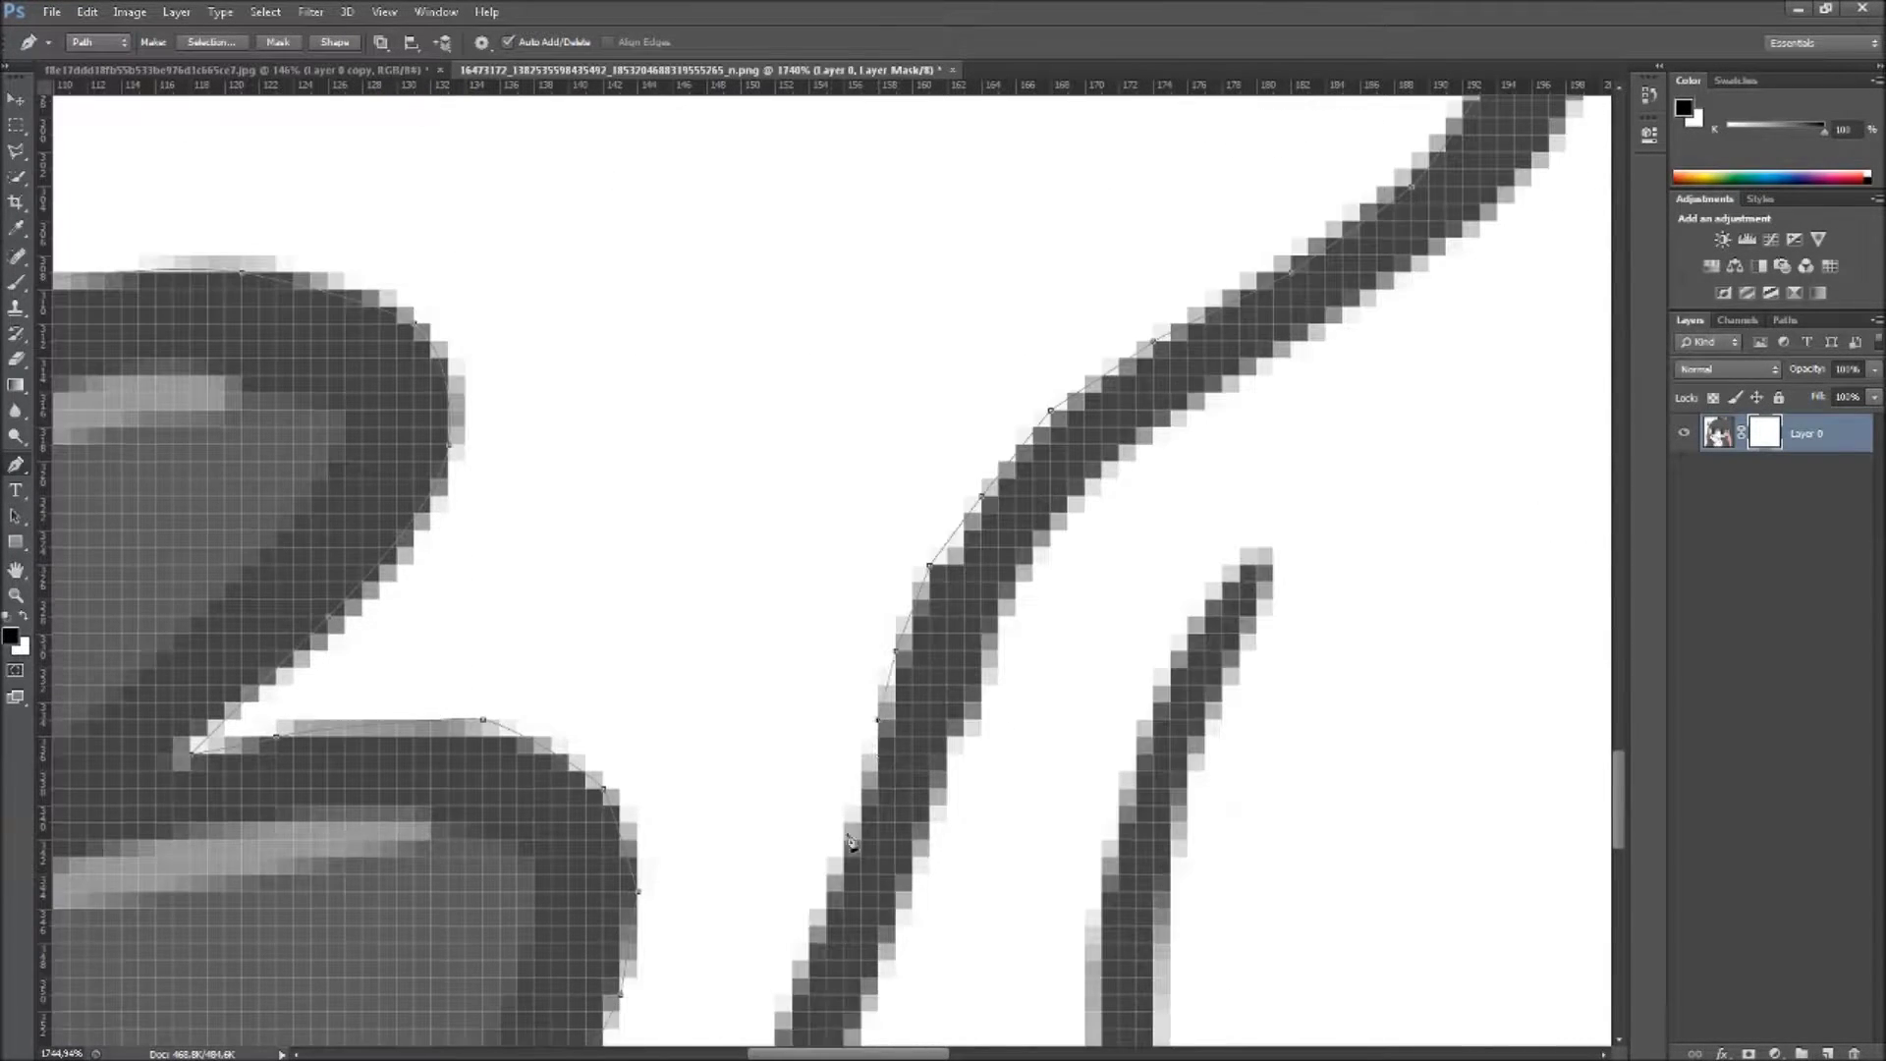
scroll(816, 648, down, 2)
scroll(648, 535, down, 2)
scroll(649, 535, down, 3)
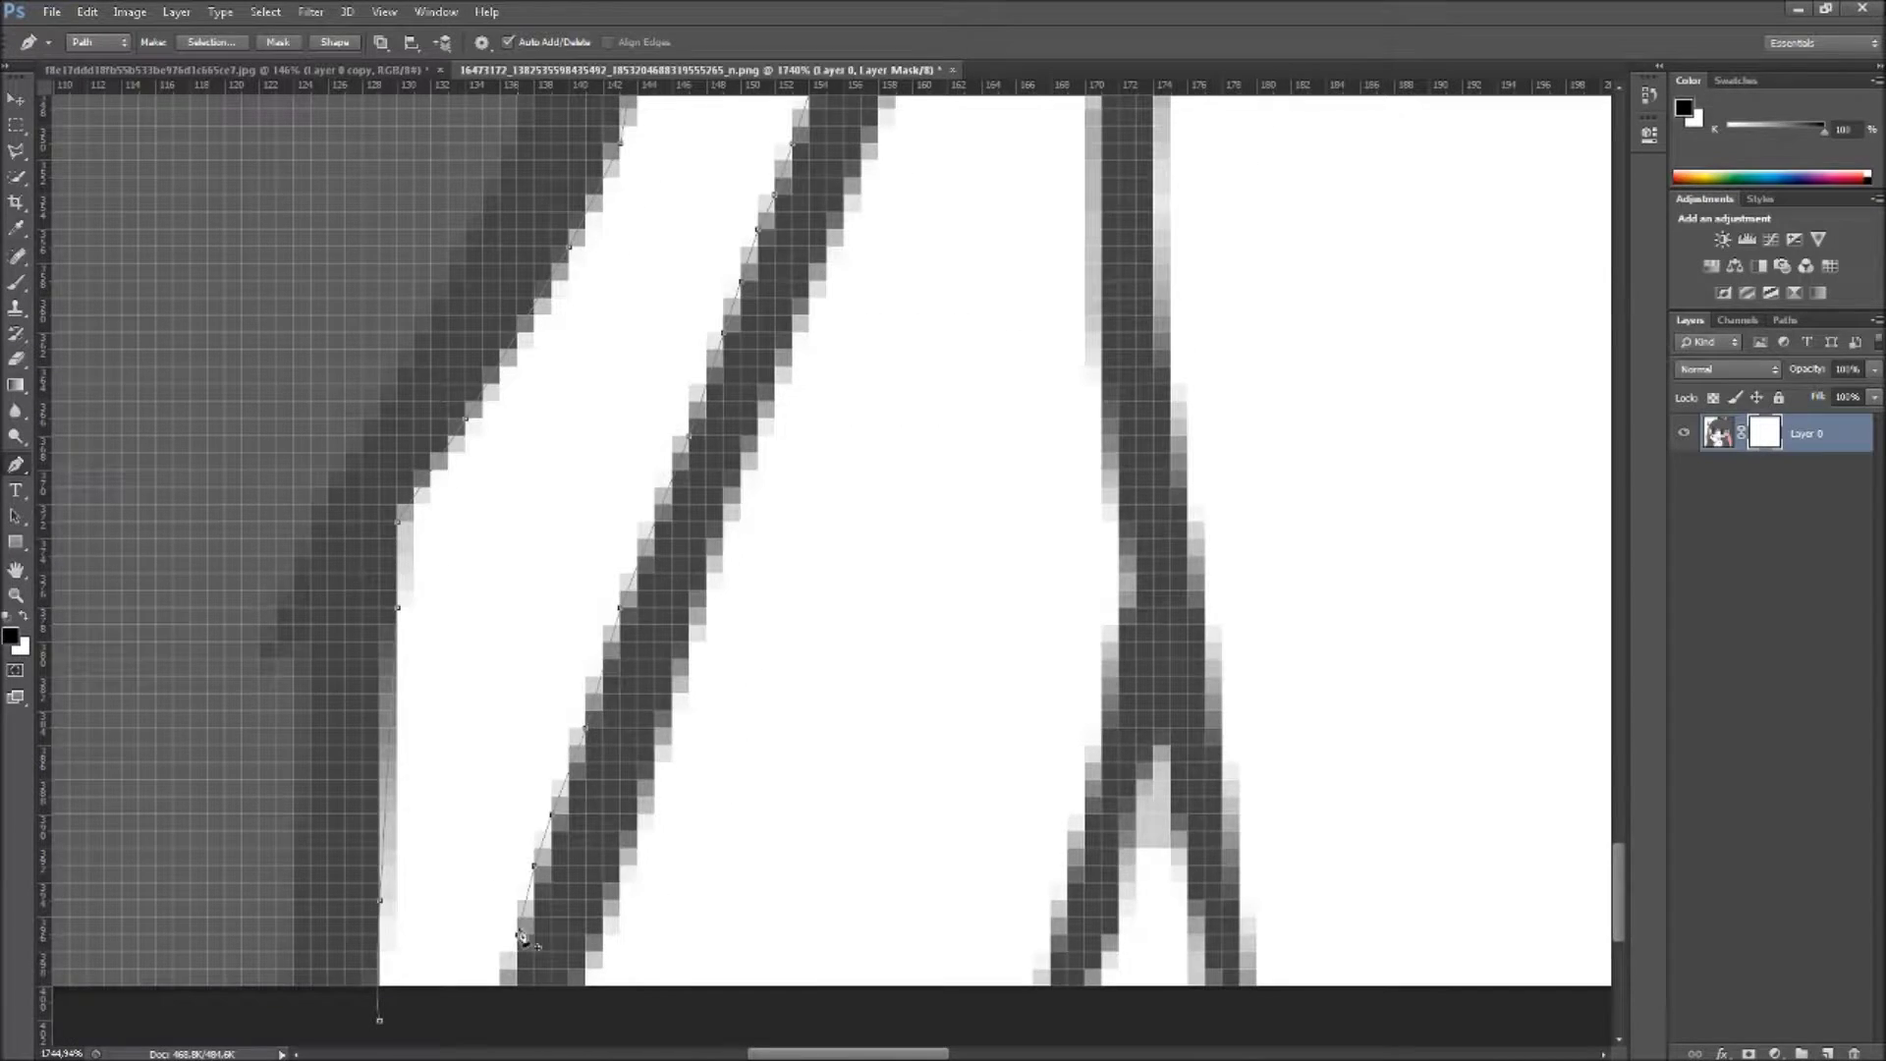
scroll(589, 491, down, 5)
Step: Fill the mask black over the white gap beside the neck, then duplicate the character layer
right_click(514, 345)
click(565, 421)
key(b)
key(alt+BackSpace)
key(ctrl+d)
scroll(561, 249, up, 2)
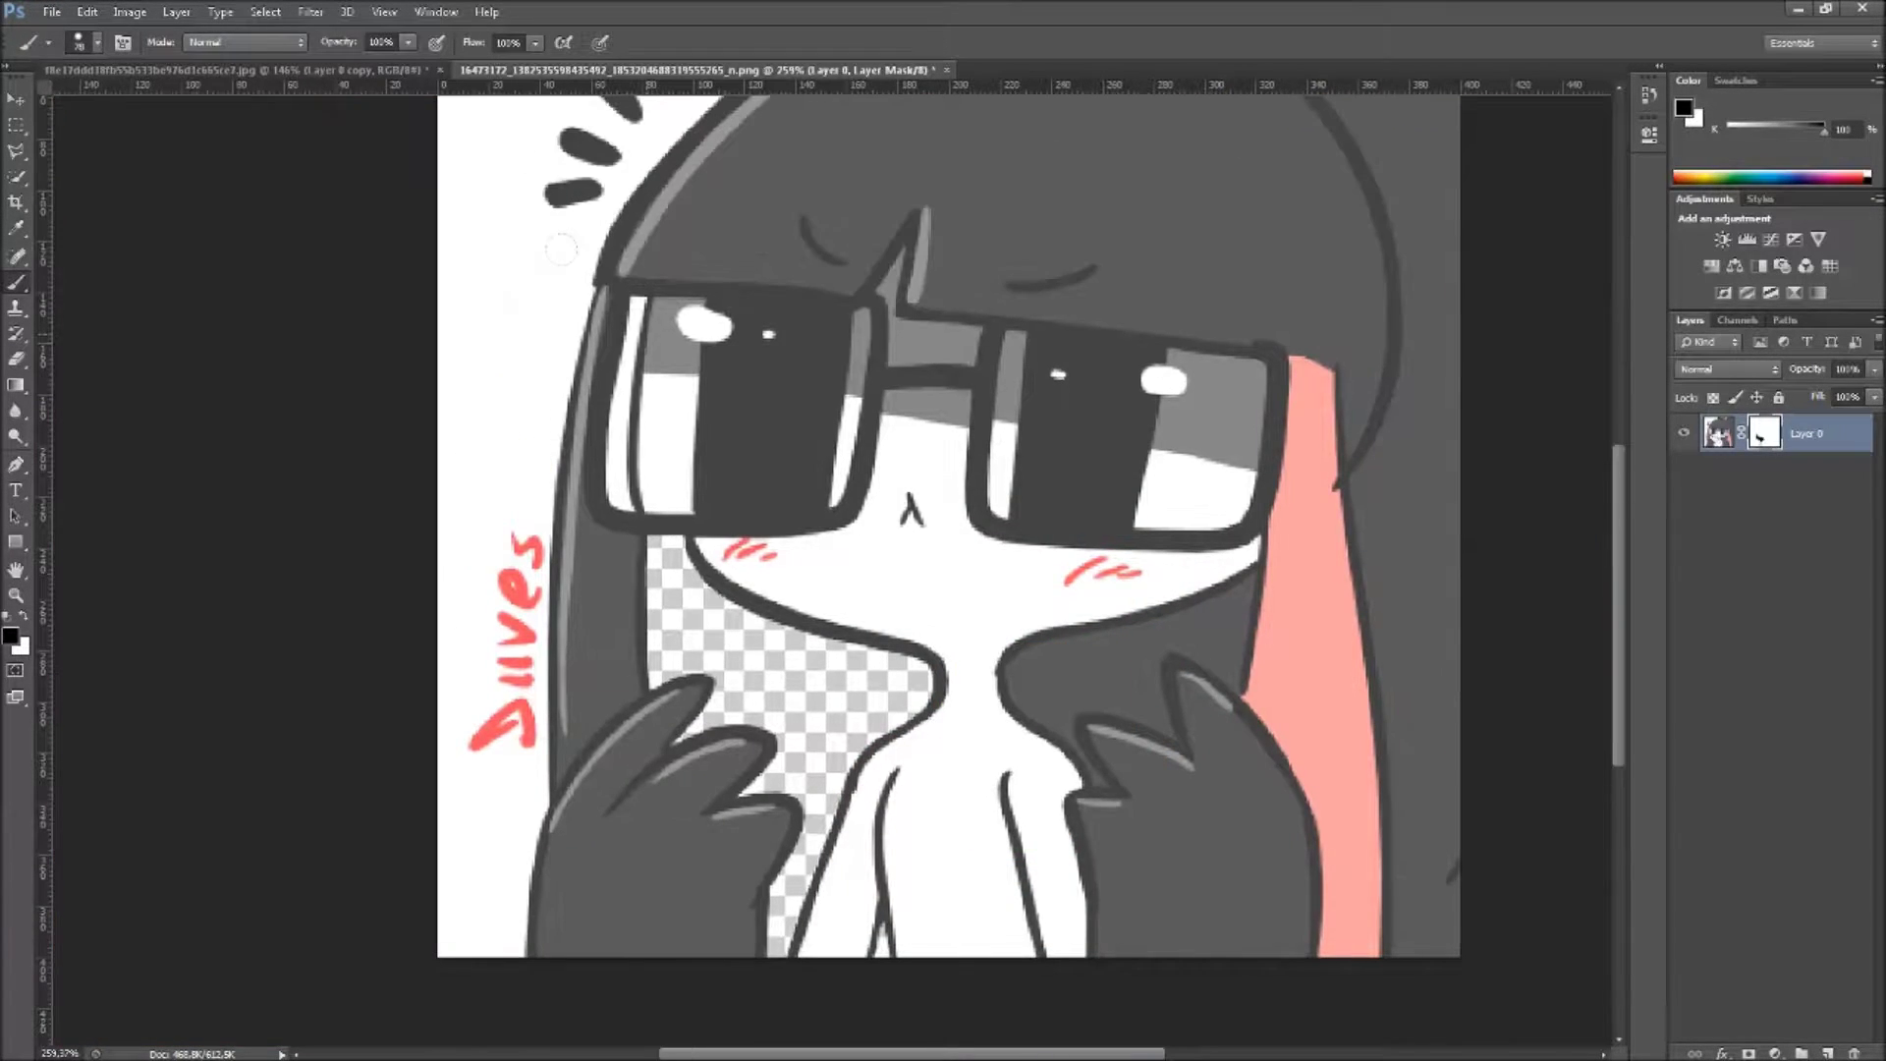
right_click(553, 730)
click(541, 538)
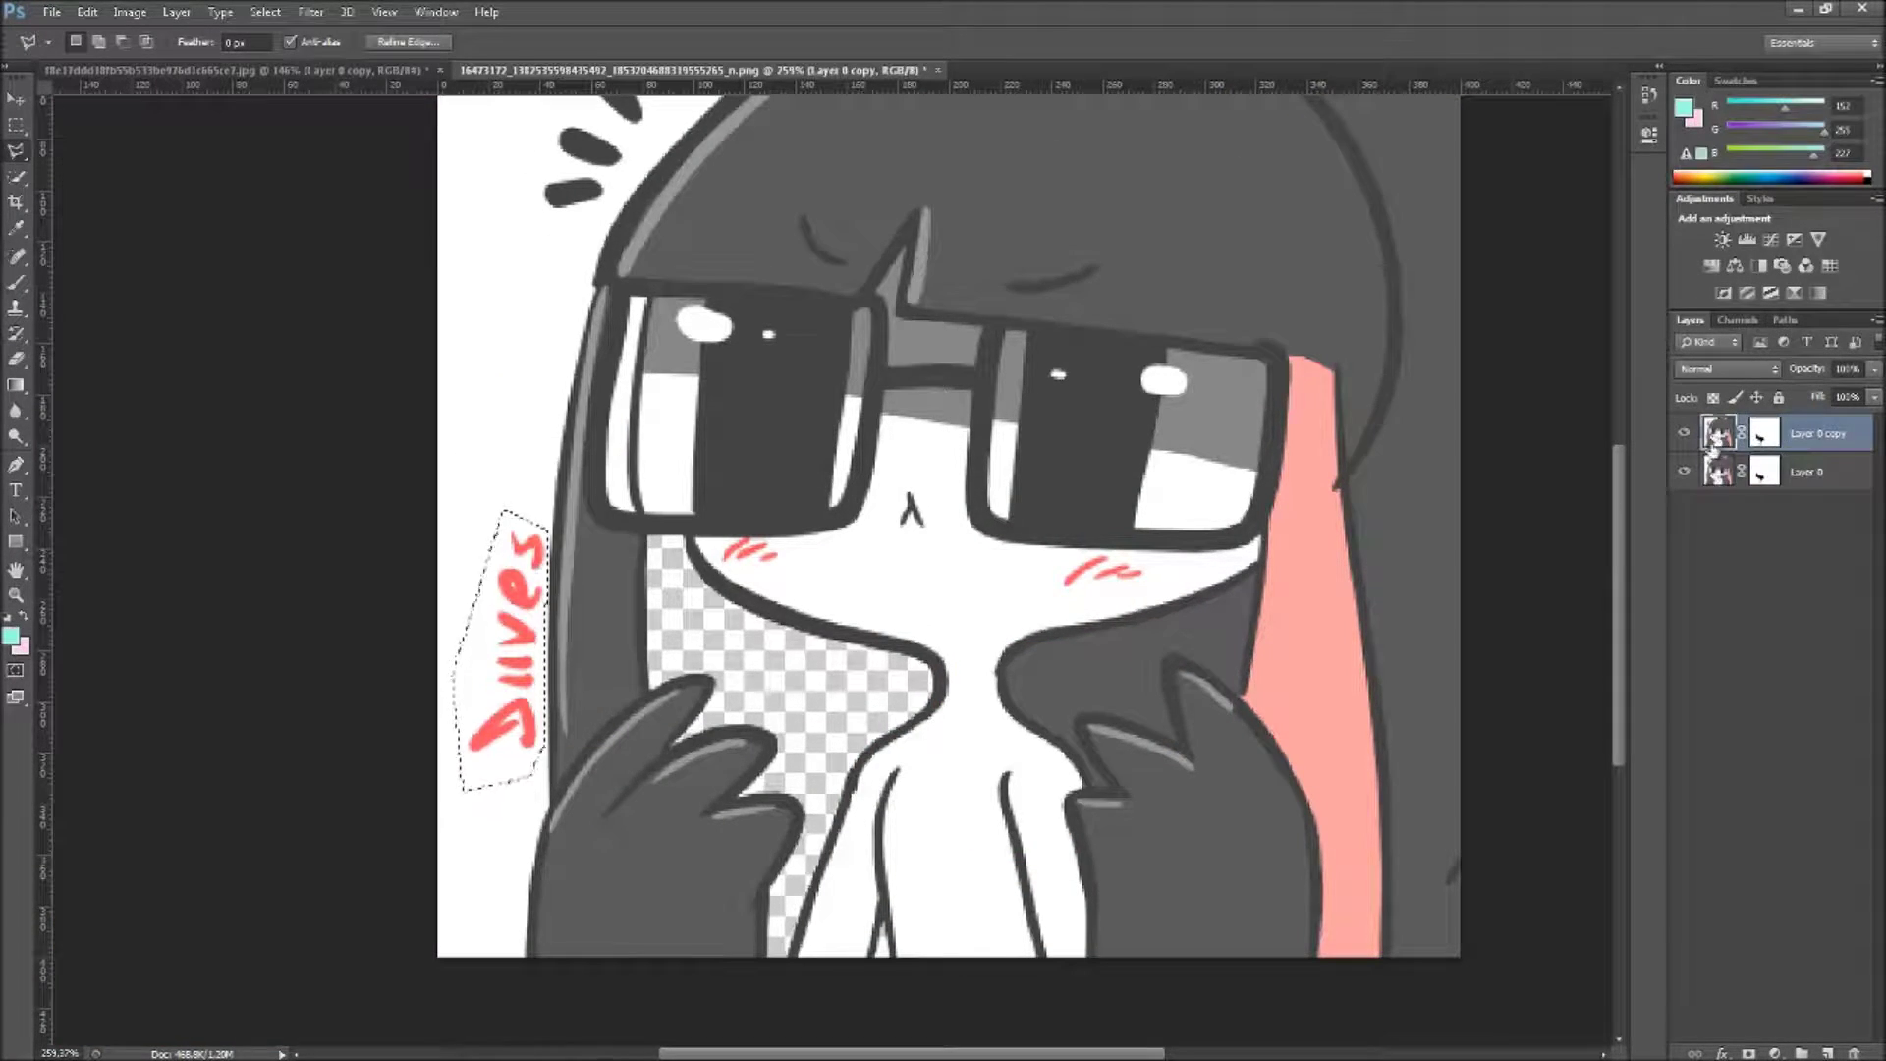
Step: Copy the lassoed red signature onto its own layer as a smart object
alt+click(1684, 433)
right_click(1818, 433)
click(1638, 543)
right_click(1817, 433)
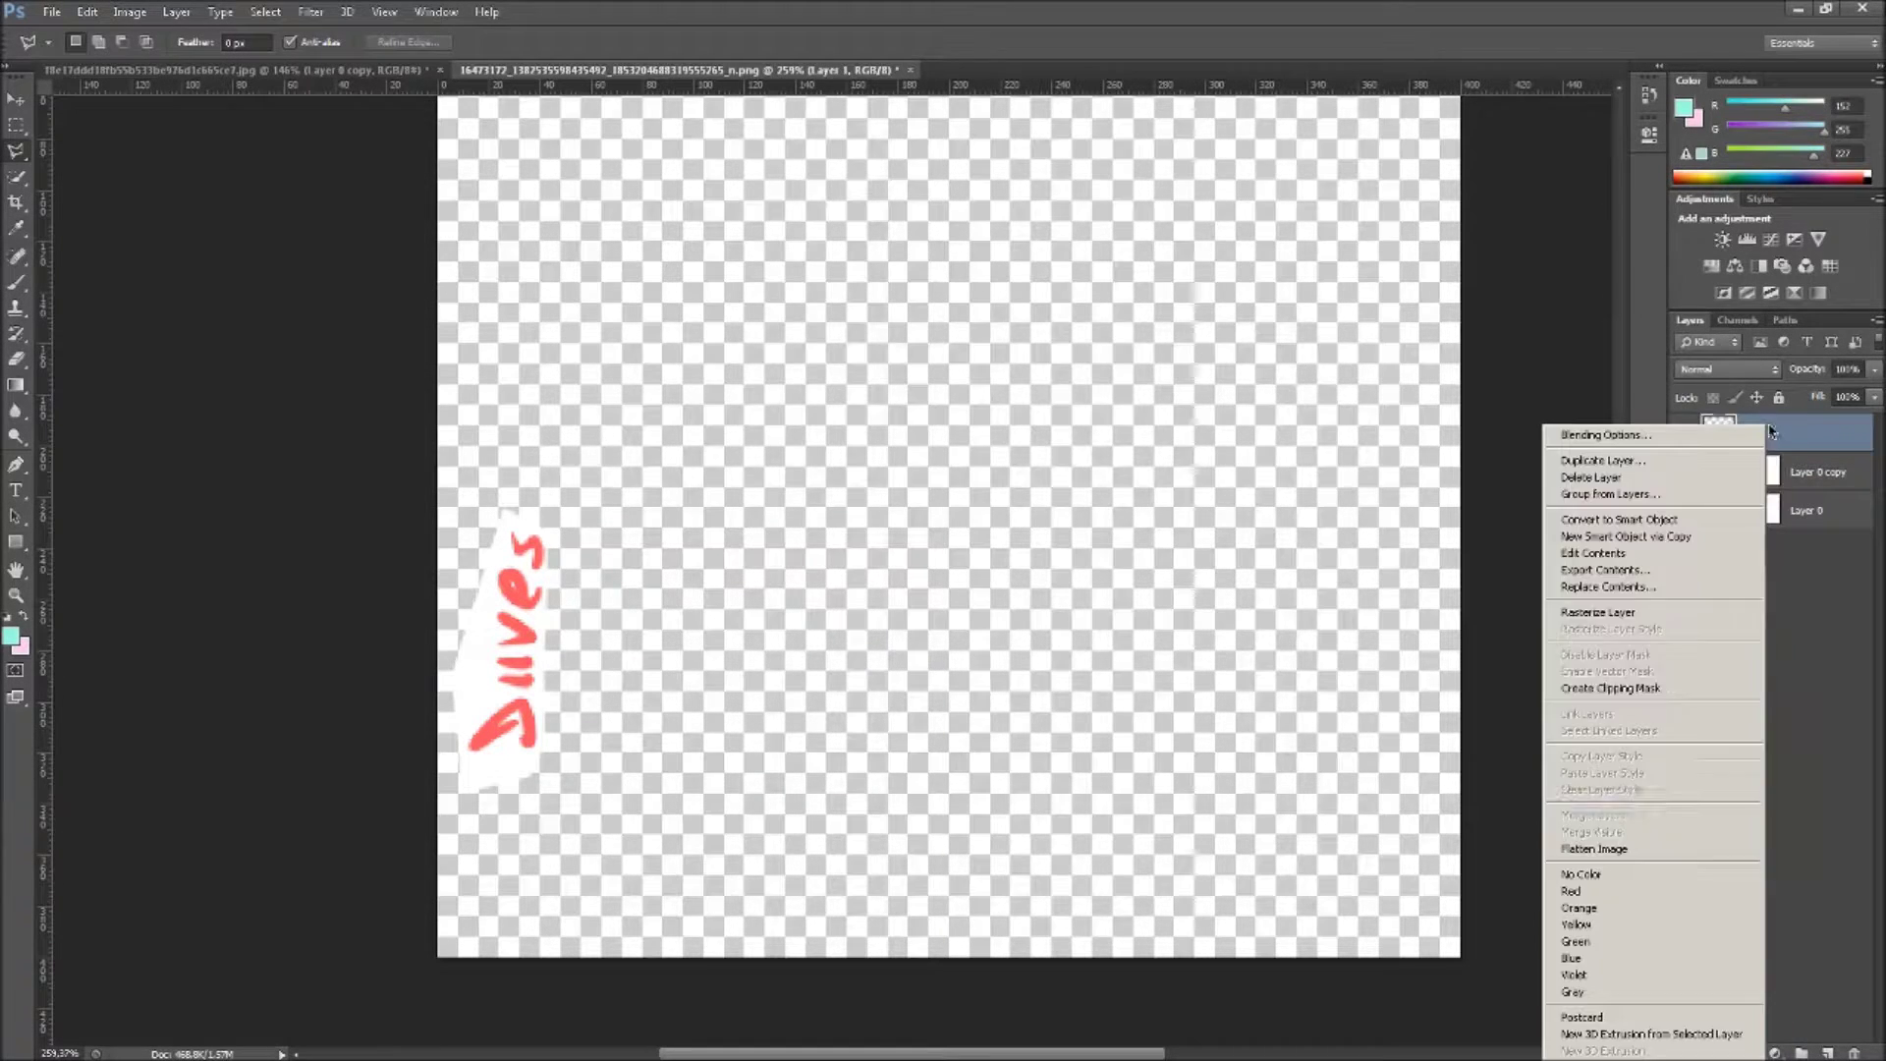
click(1631, 557)
key(ctrl+alt+z)
key(ctrl+alt+z)
scroll(493, 860, up, 5)
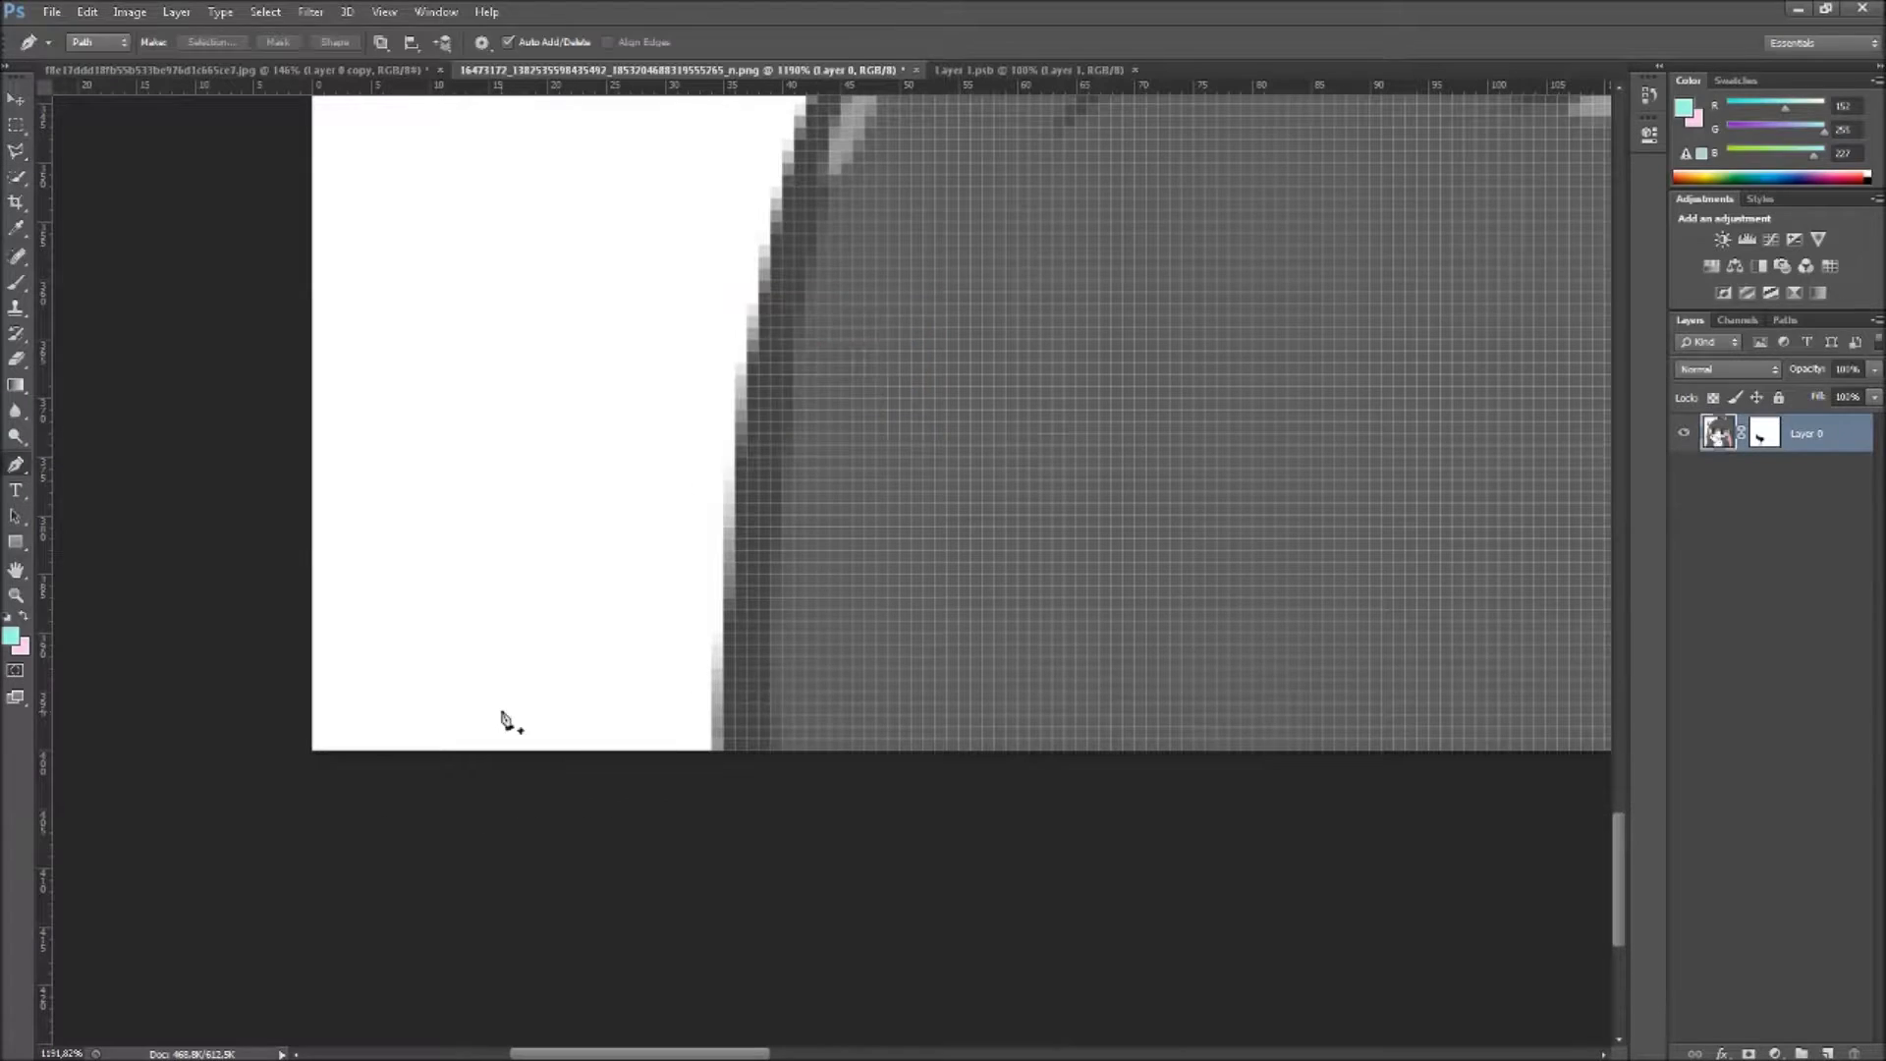
Step: Zoom and pan along the hair edge while finishing the background outline
scroll(725, 775, down, 5)
scroll(830, 287, up, 2)
scroll(858, 189, up, 5)
scroll(982, 246, up, 2)
scroll(1129, 228, up, 2)
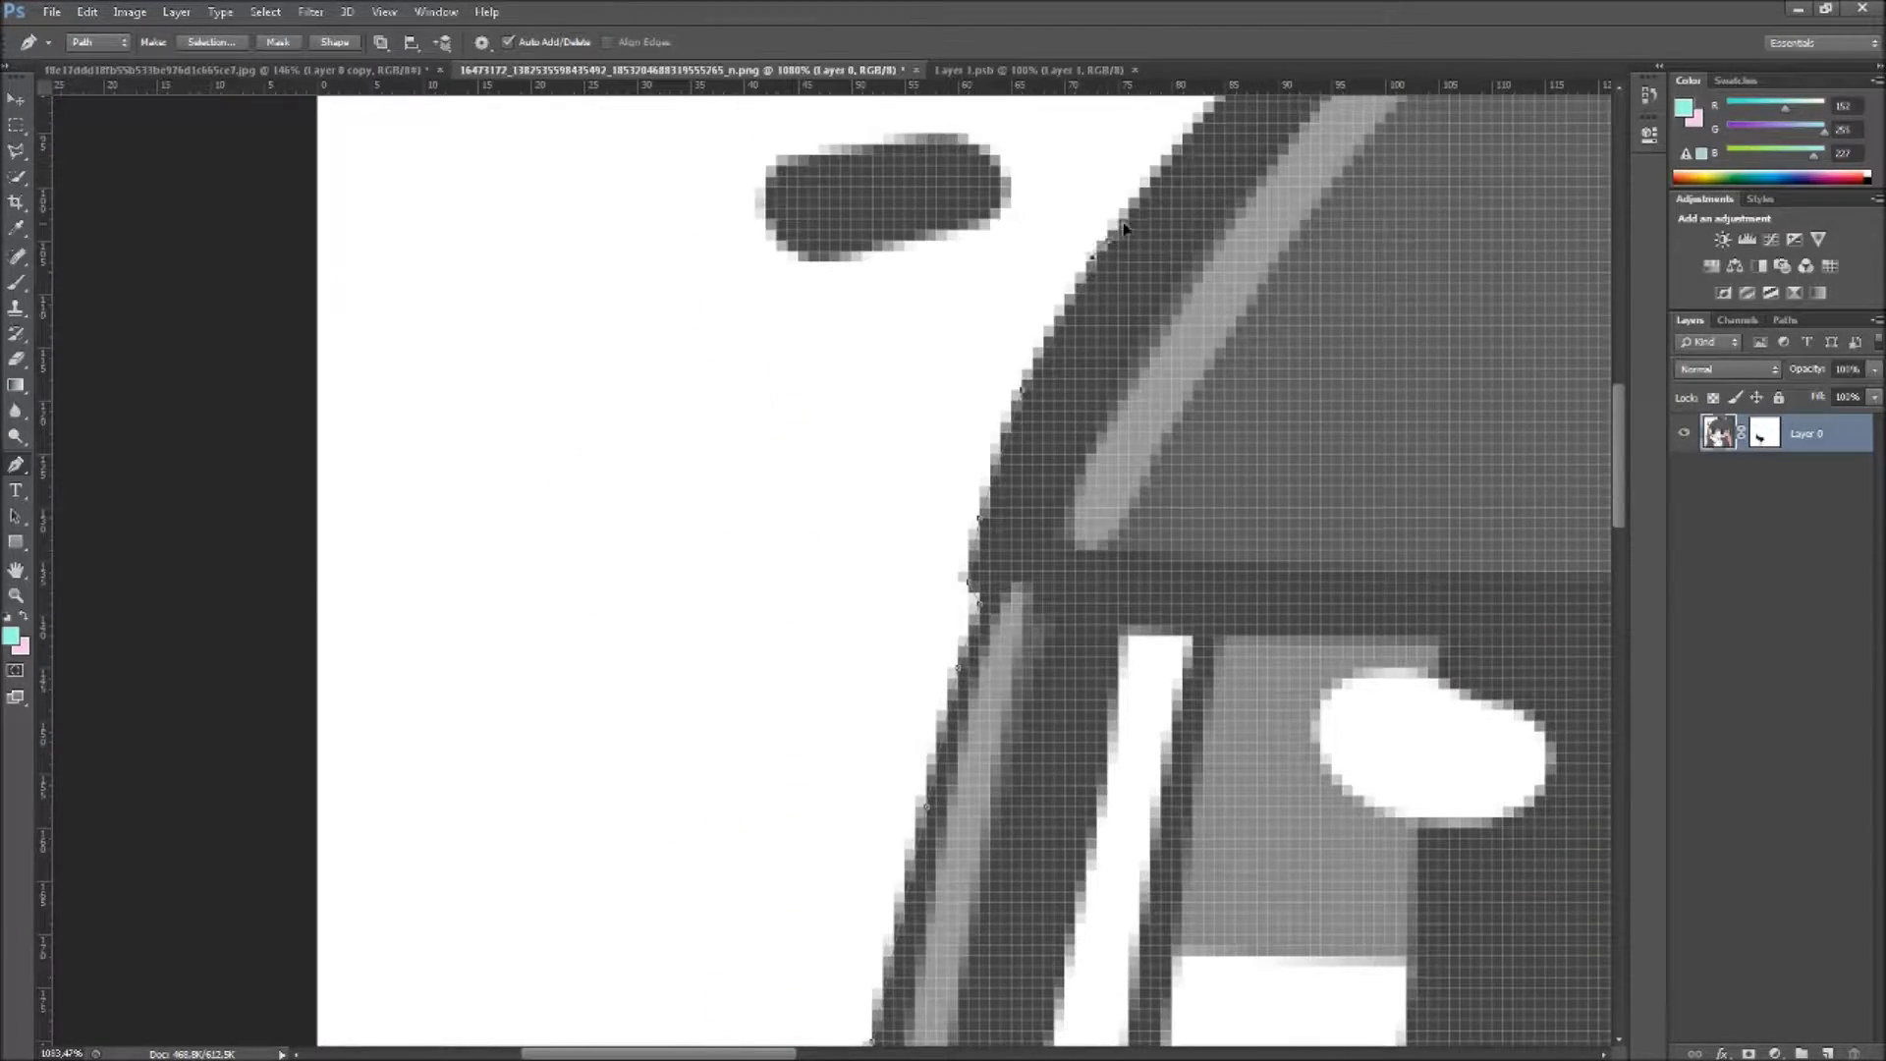
scroll(1130, 228, down, 3)
scroll(1225, 265, up, 2)
scroll(1200, 383, up, 2)
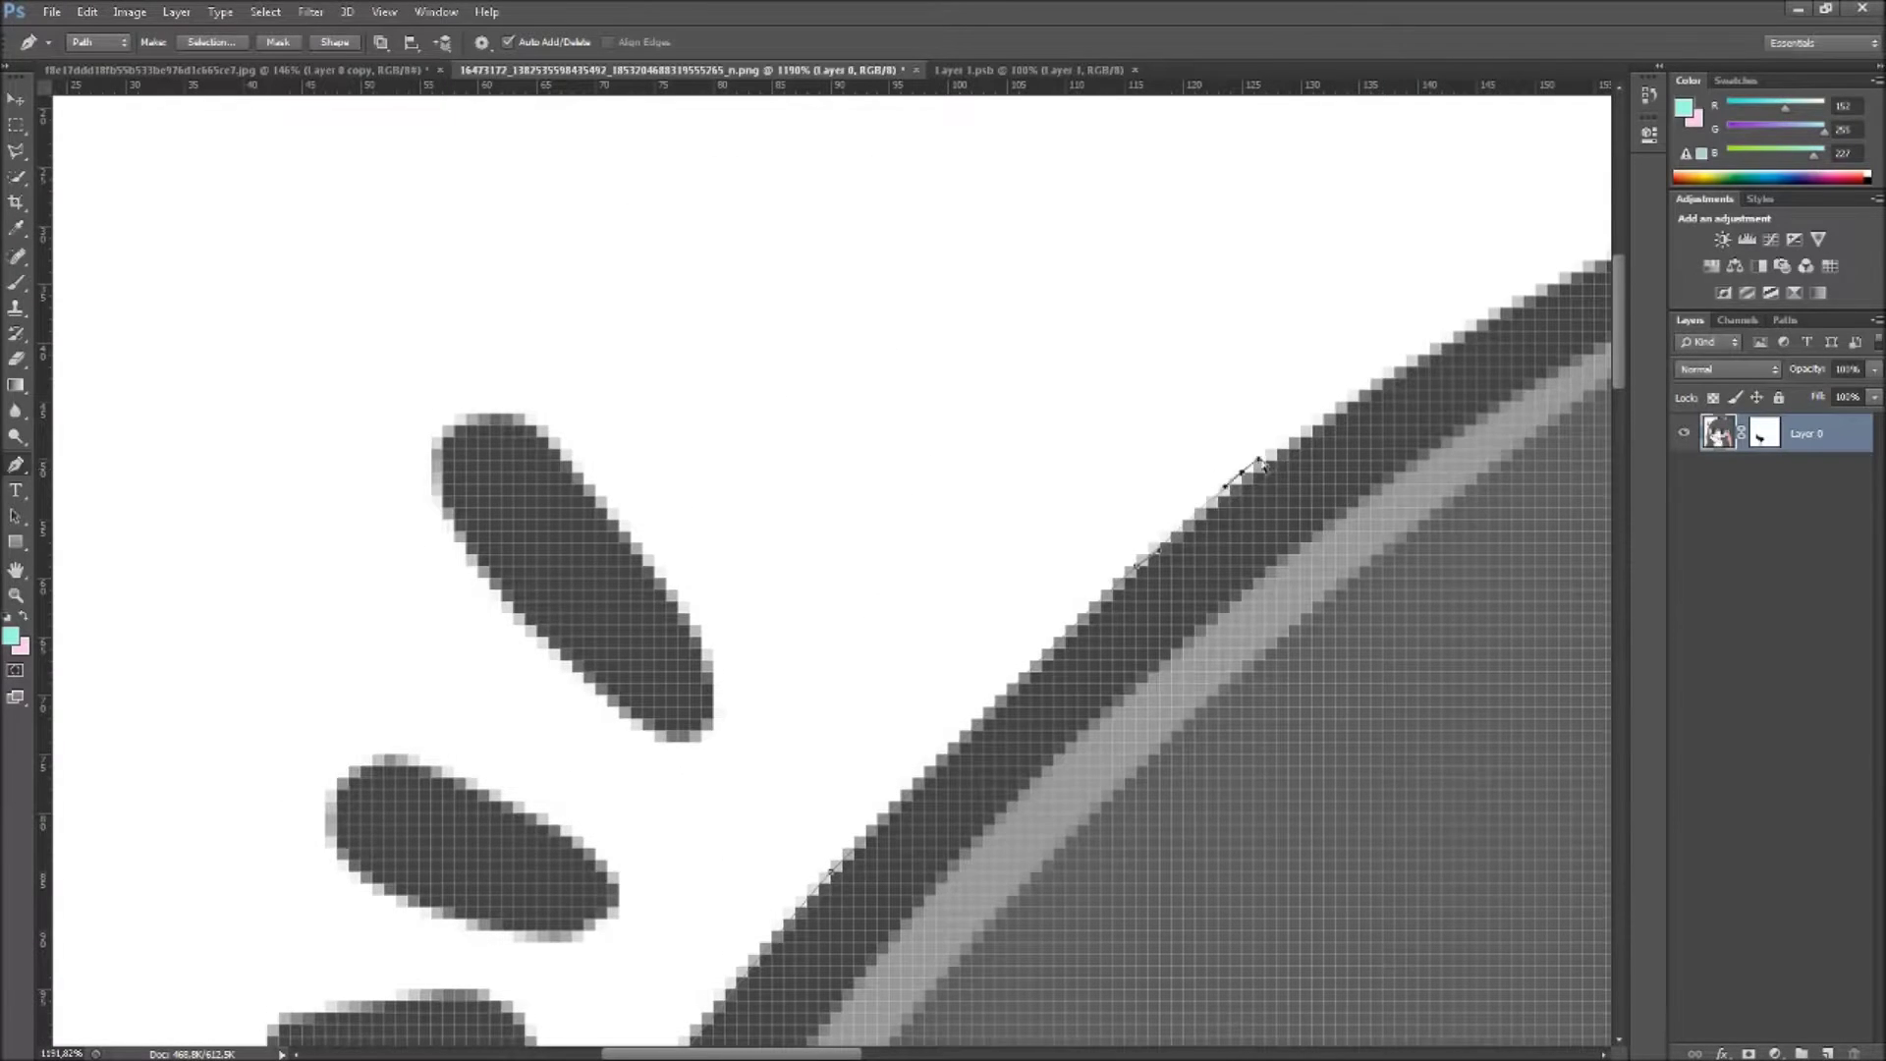
scroll(1264, 465, right, 3)
scroll(1115, 488, up, 2)
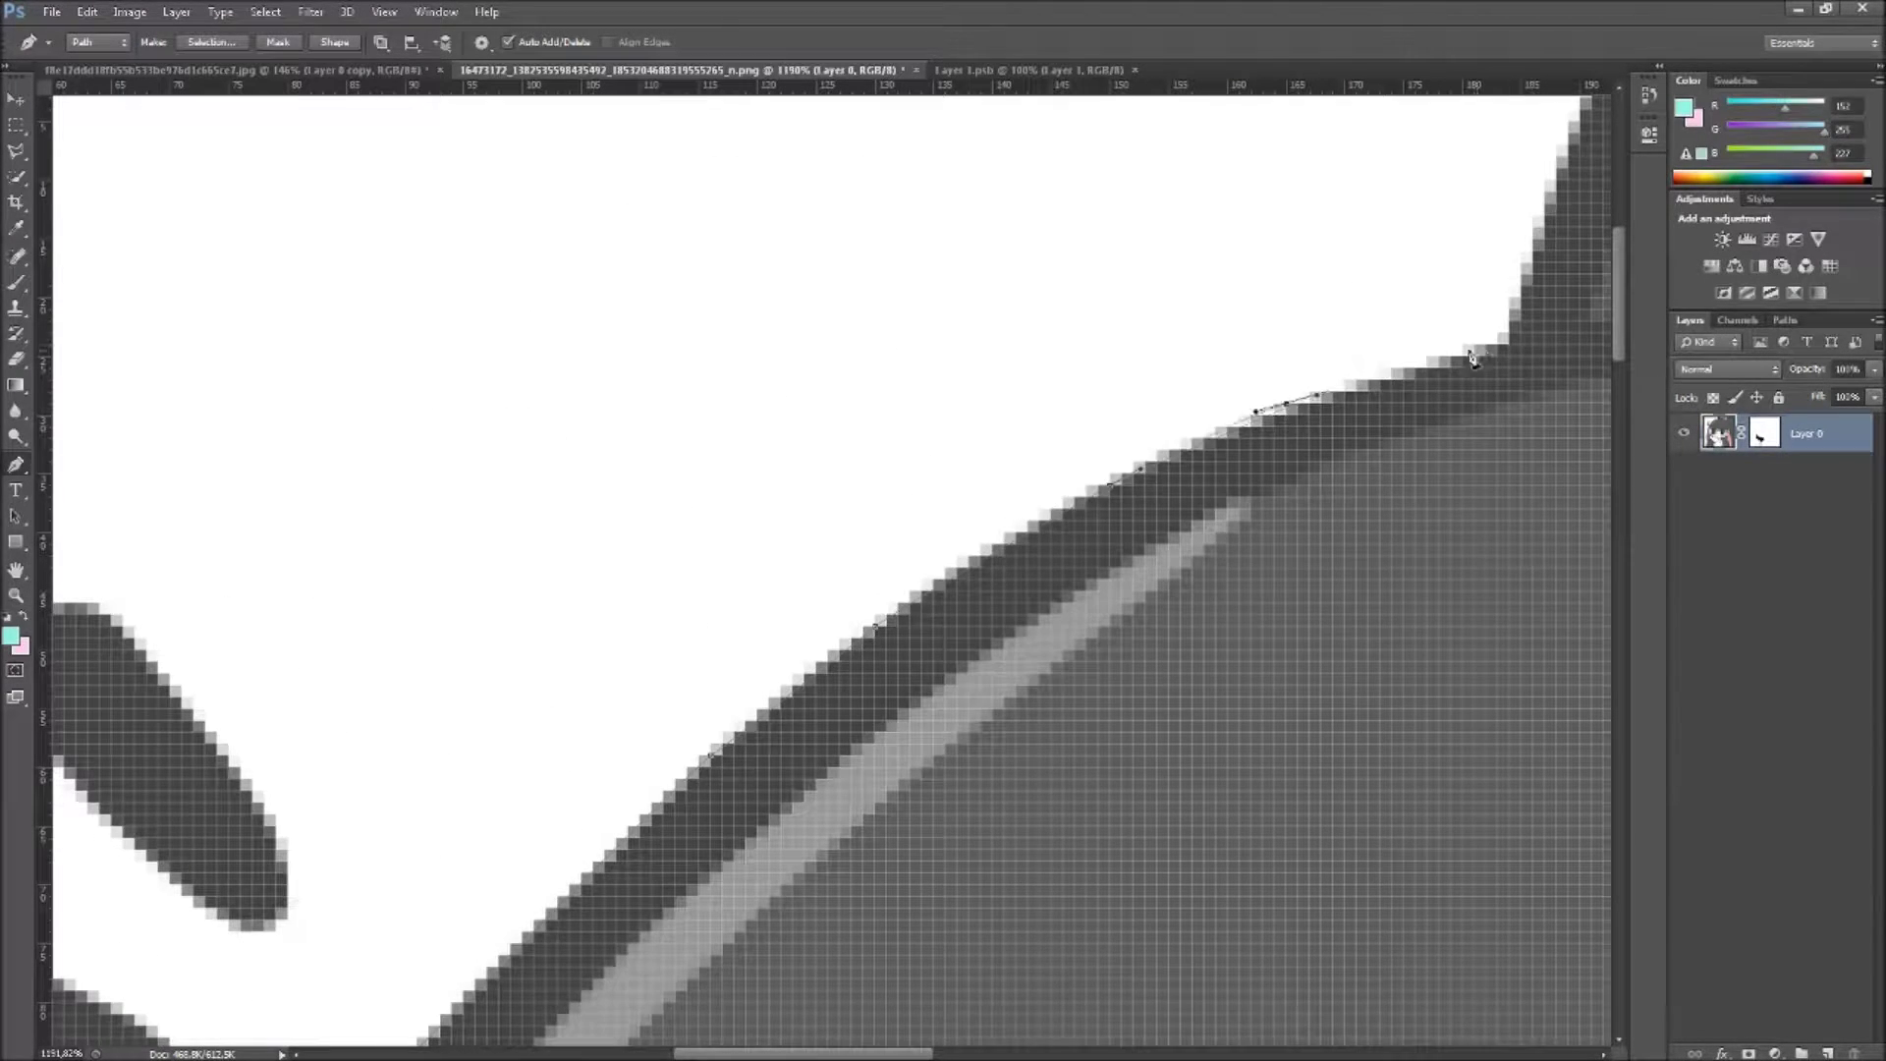
scroll(1457, 356, right, 3)
scroll(1227, 215, up, 2)
Step: Convert the hair-edge path to a selection and fill the mask black to hide the white background
key(ctrl+0)
click(211, 41)
key(Return)
key(d)
key(alt+BackSpace)
key(b)
right_click(1844, 493)
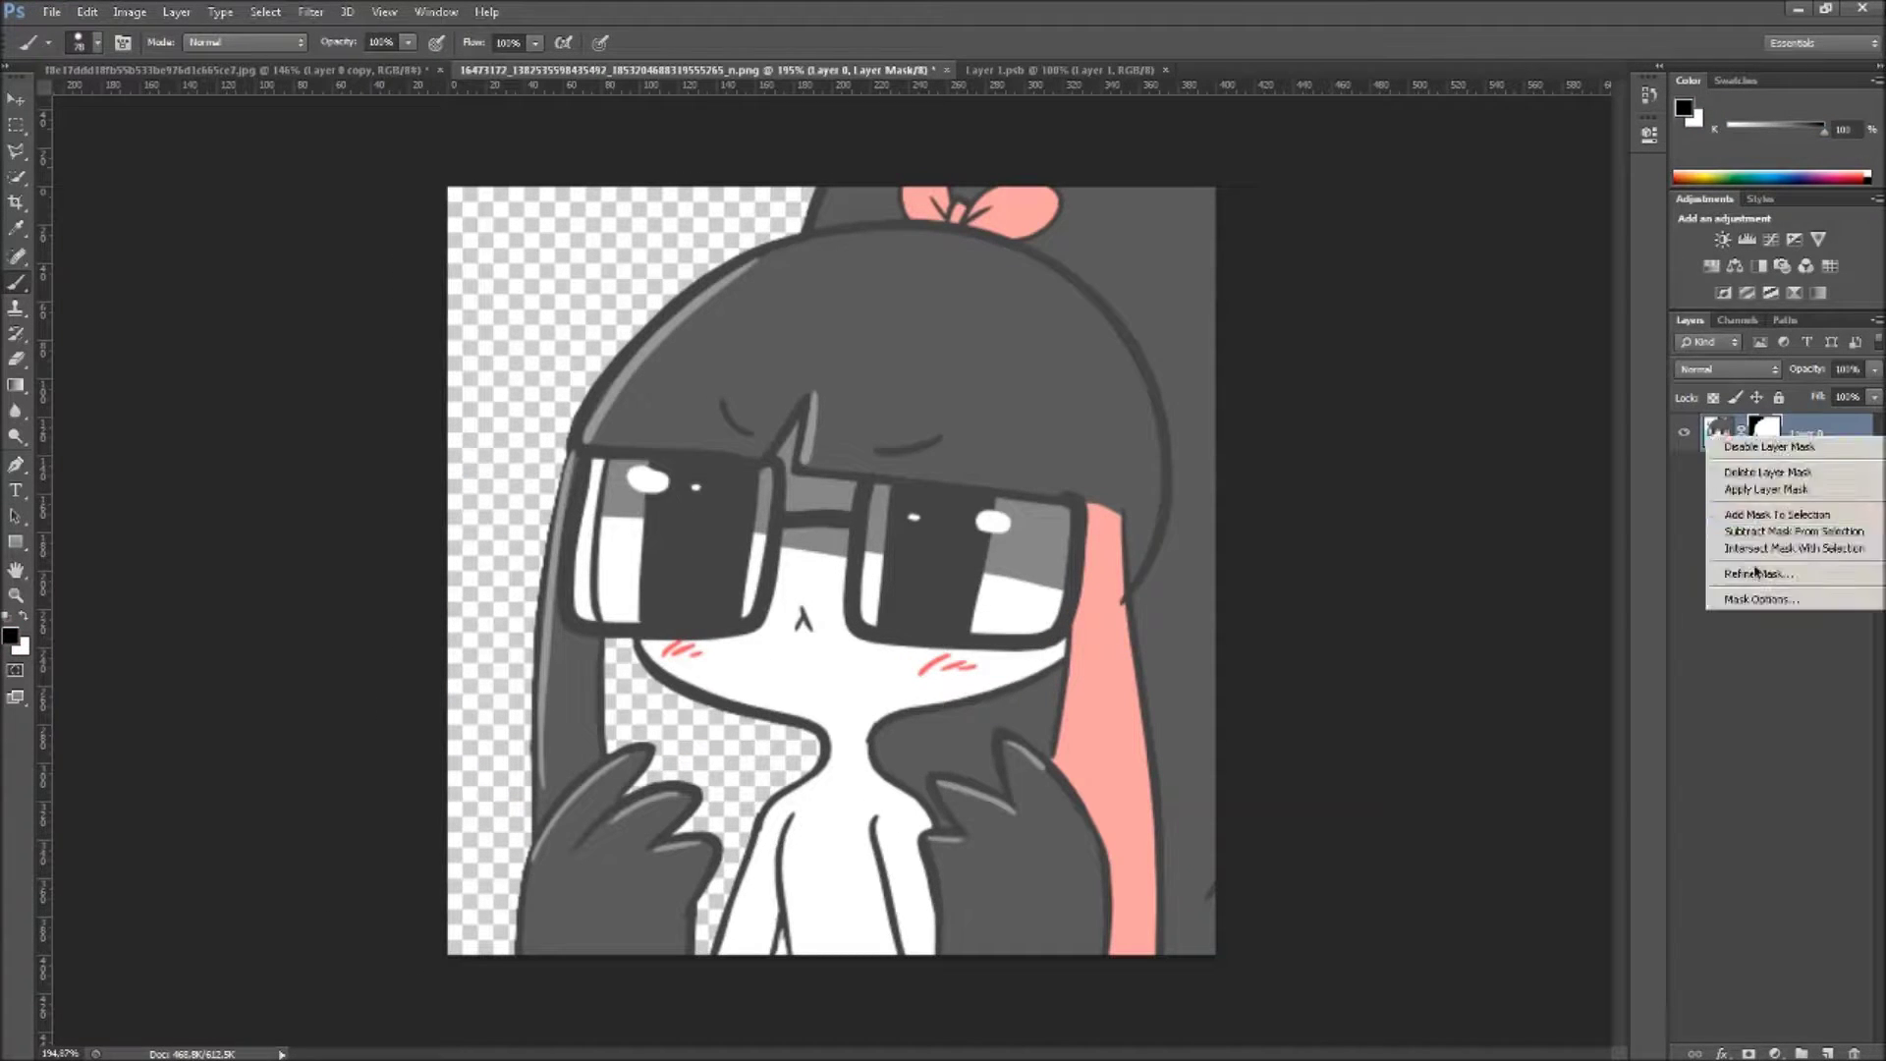
click(1768, 505)
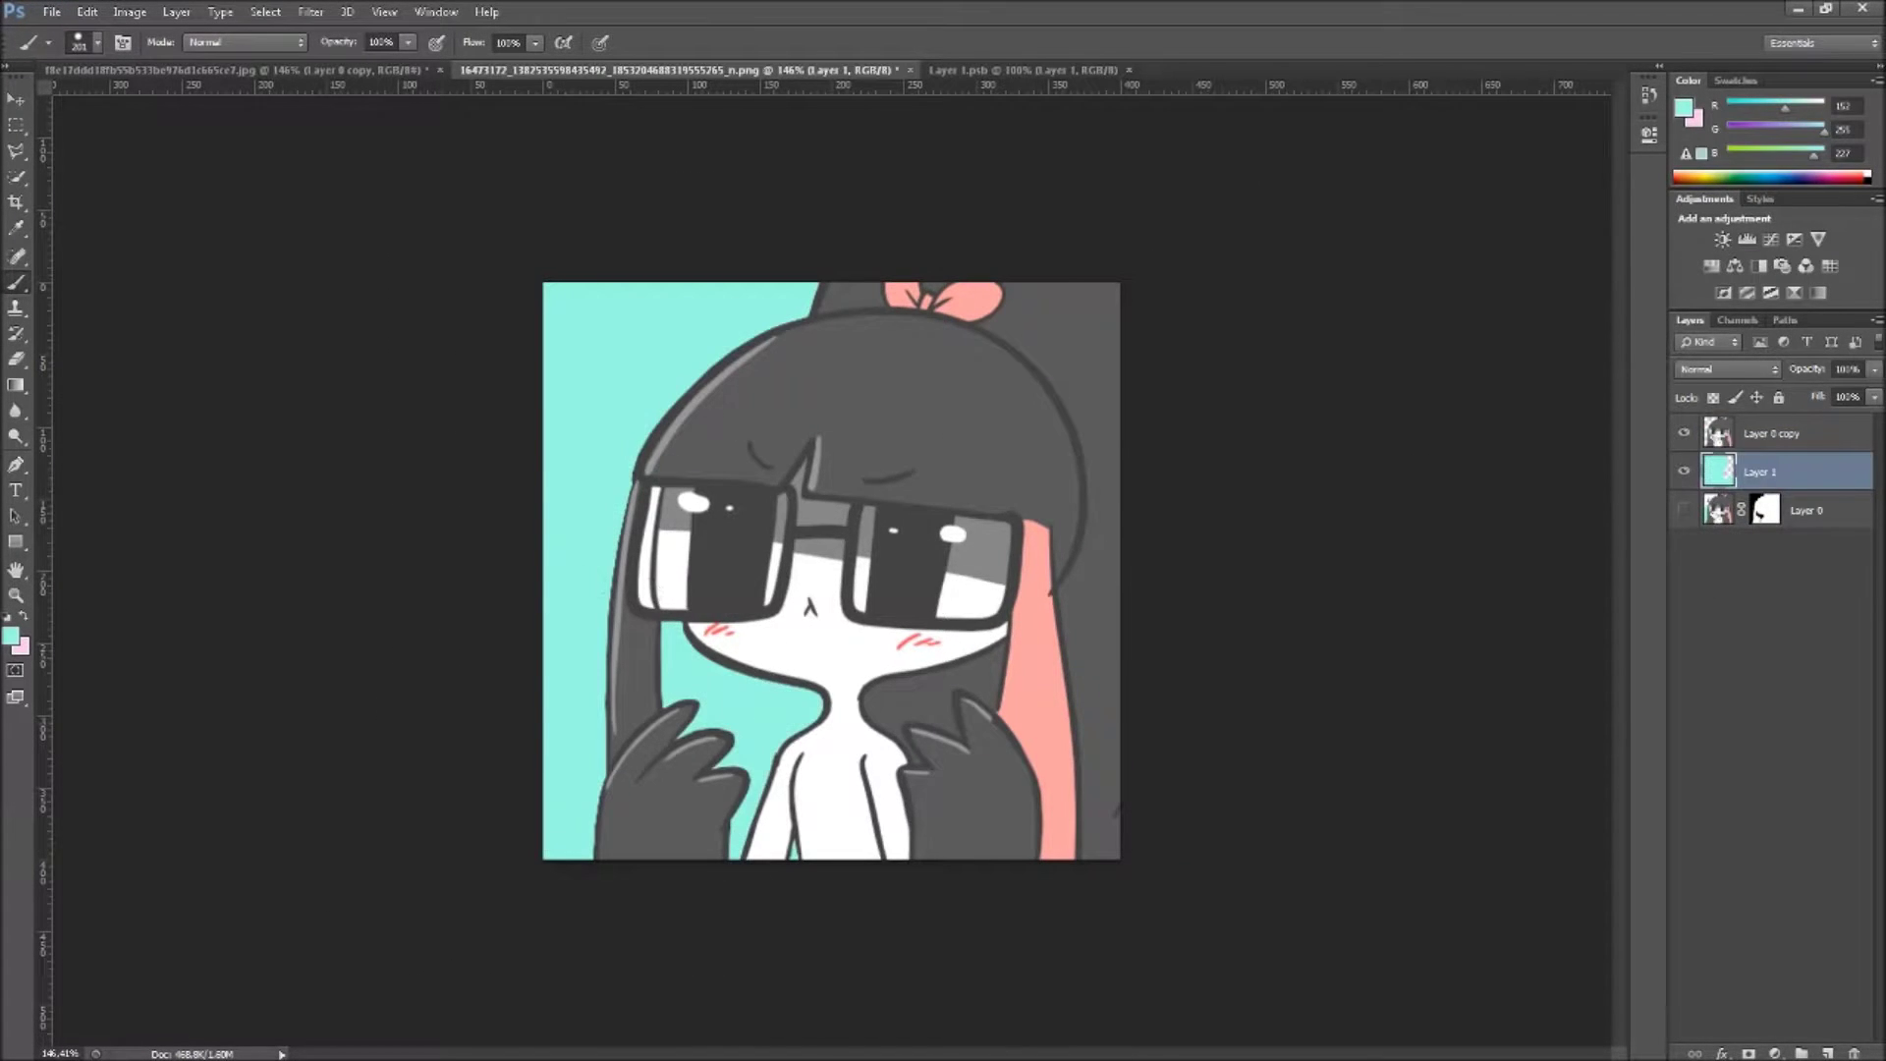
Step: Move the cutout onto the blue photo, close the png, and rotate the signature canvas horizontal
key(v)
drag(831, 570, 236, 70)
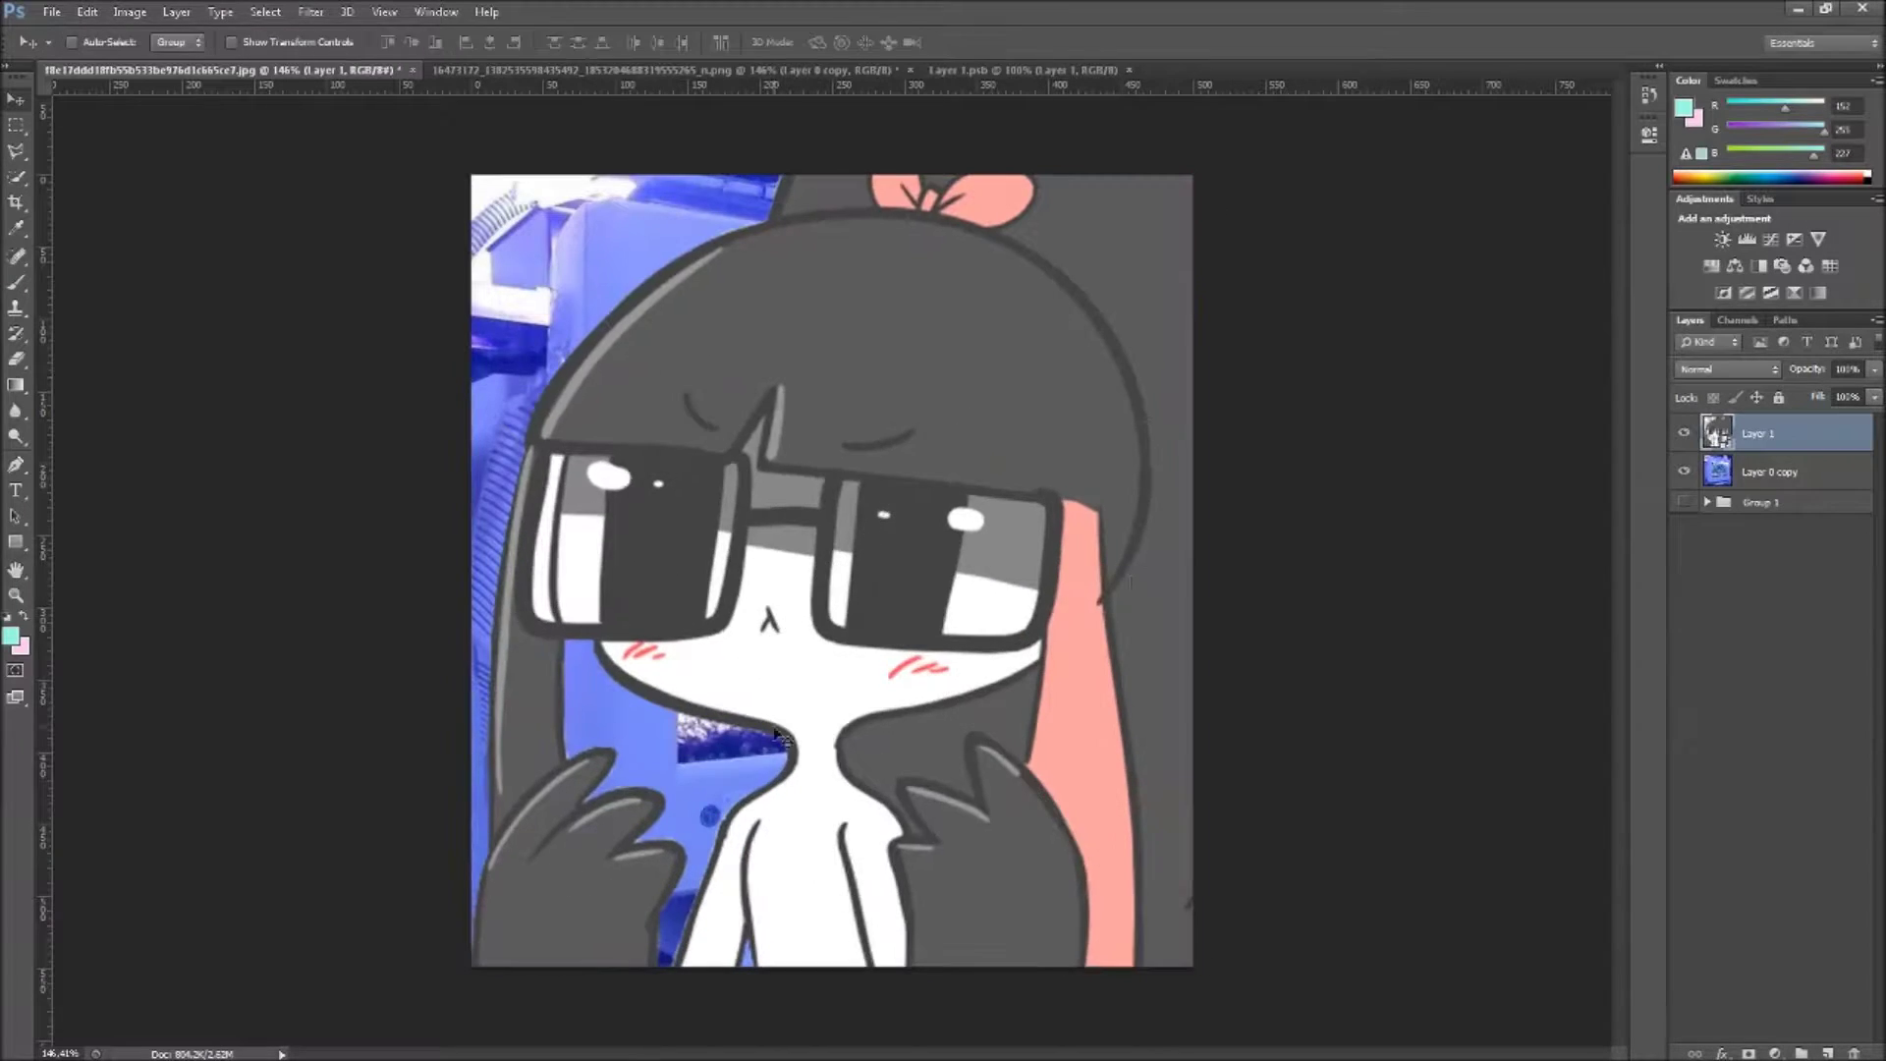
key(ctrl+Tab)
key(ctrl+w)
click(129, 12)
click(380, 258)
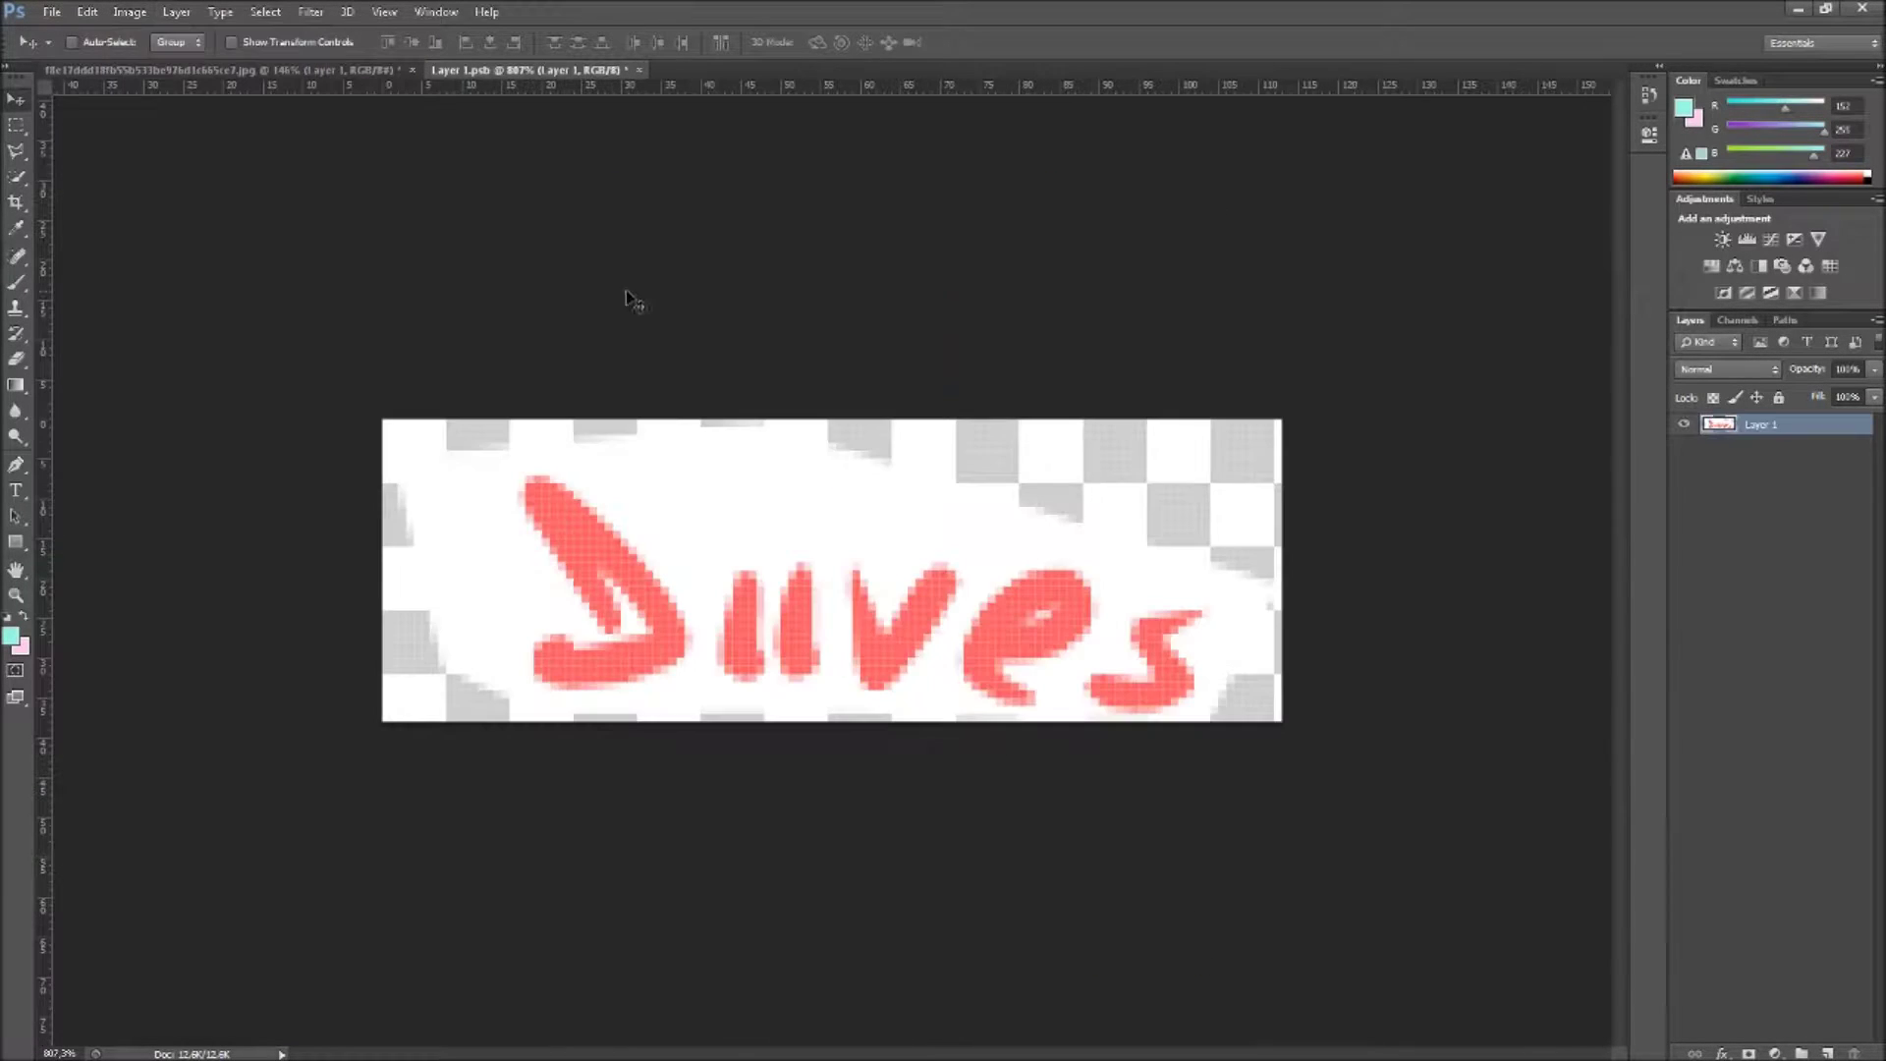
Step: Trace the signature's first letters through the second l with the Pen tool
key(p)
scroll(714, 686, up, 5)
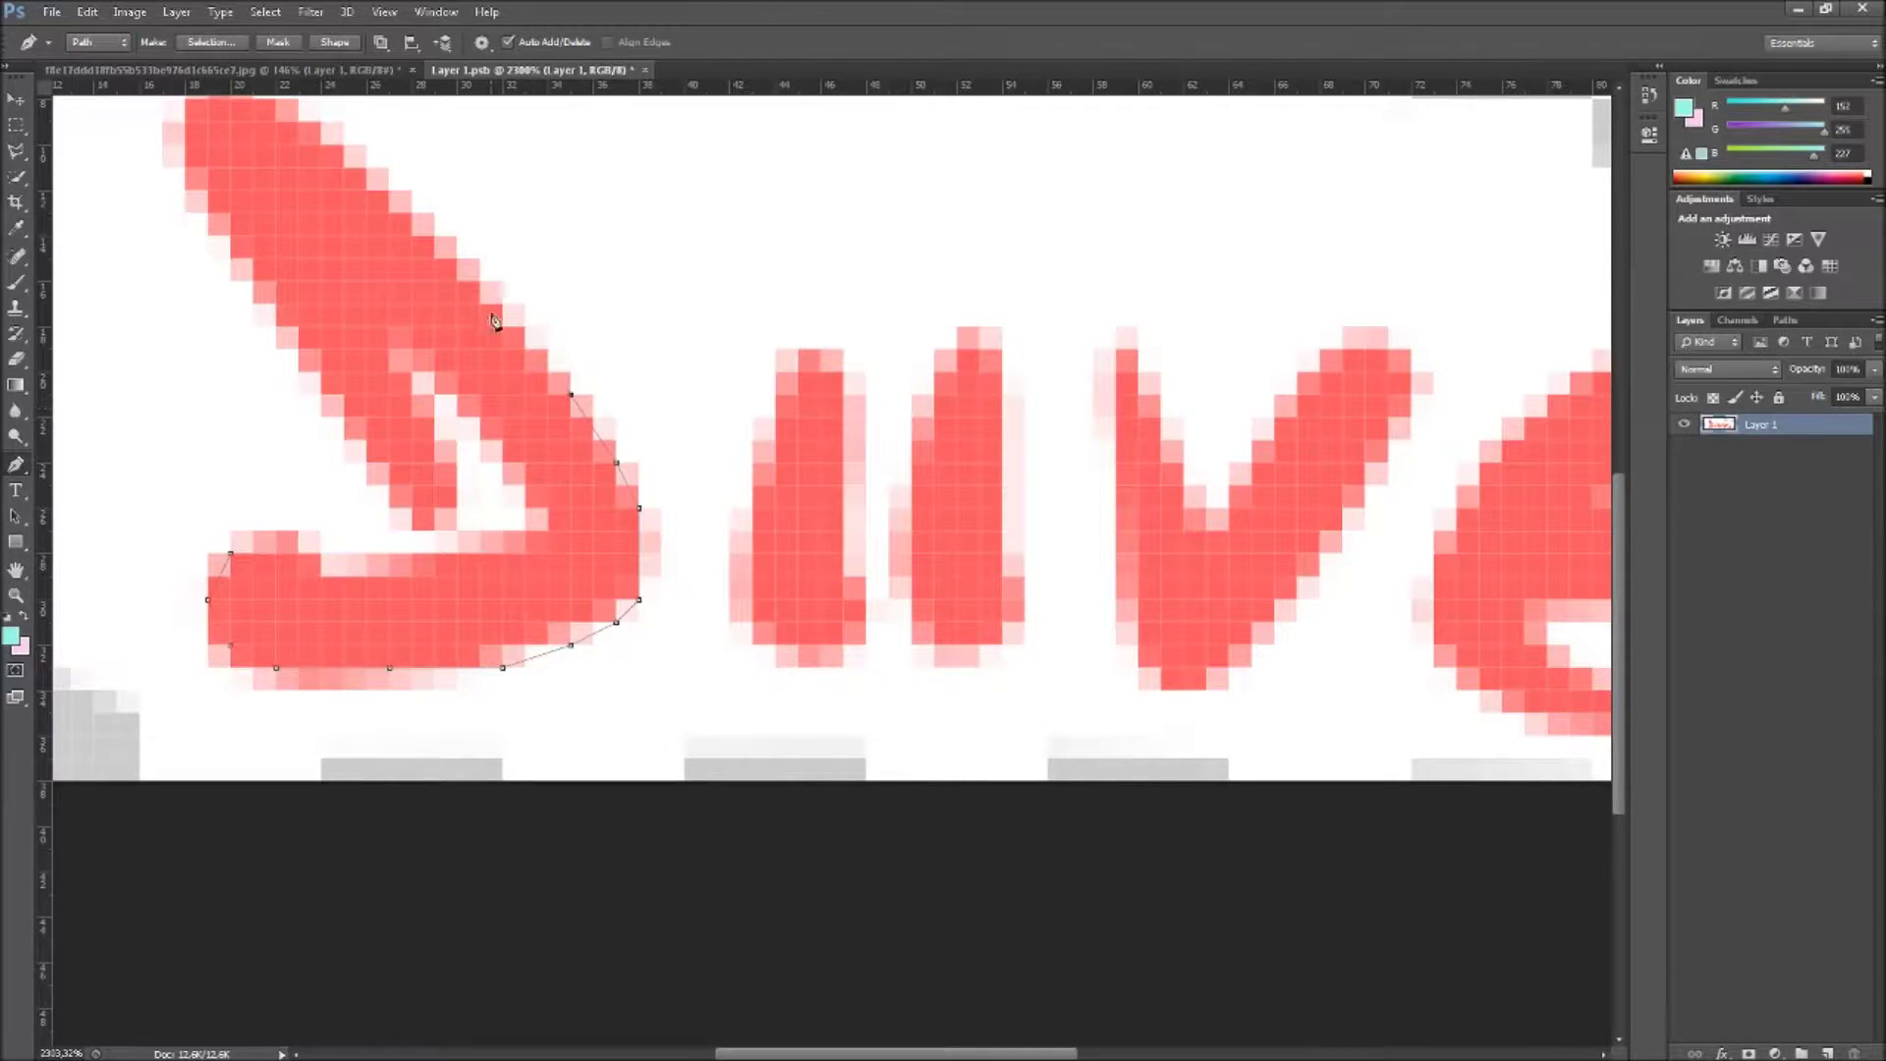
click(503, 305)
scroll(503, 304, up, 2)
click(412, 308)
click(343, 240)
click(299, 193)
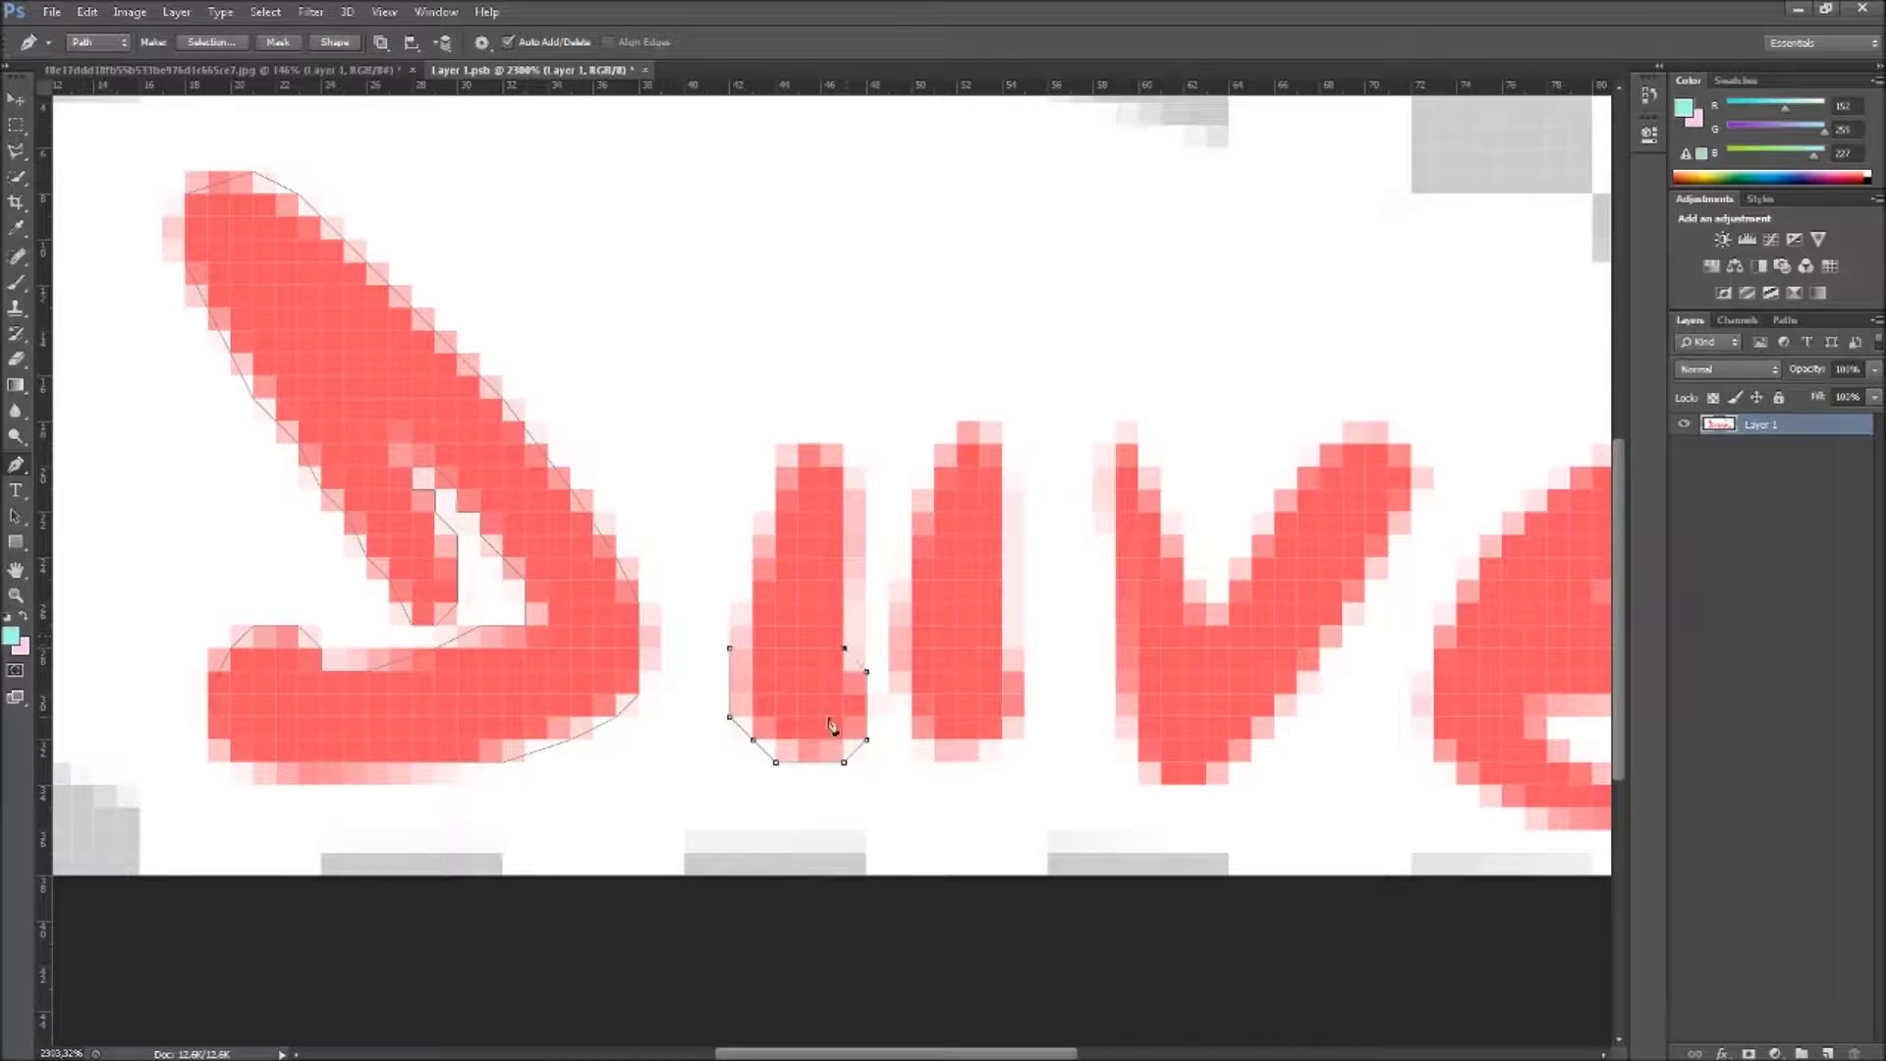
click(889, 671)
Step: Outline the v and e of the signature
scroll(918, 645, down, 3)
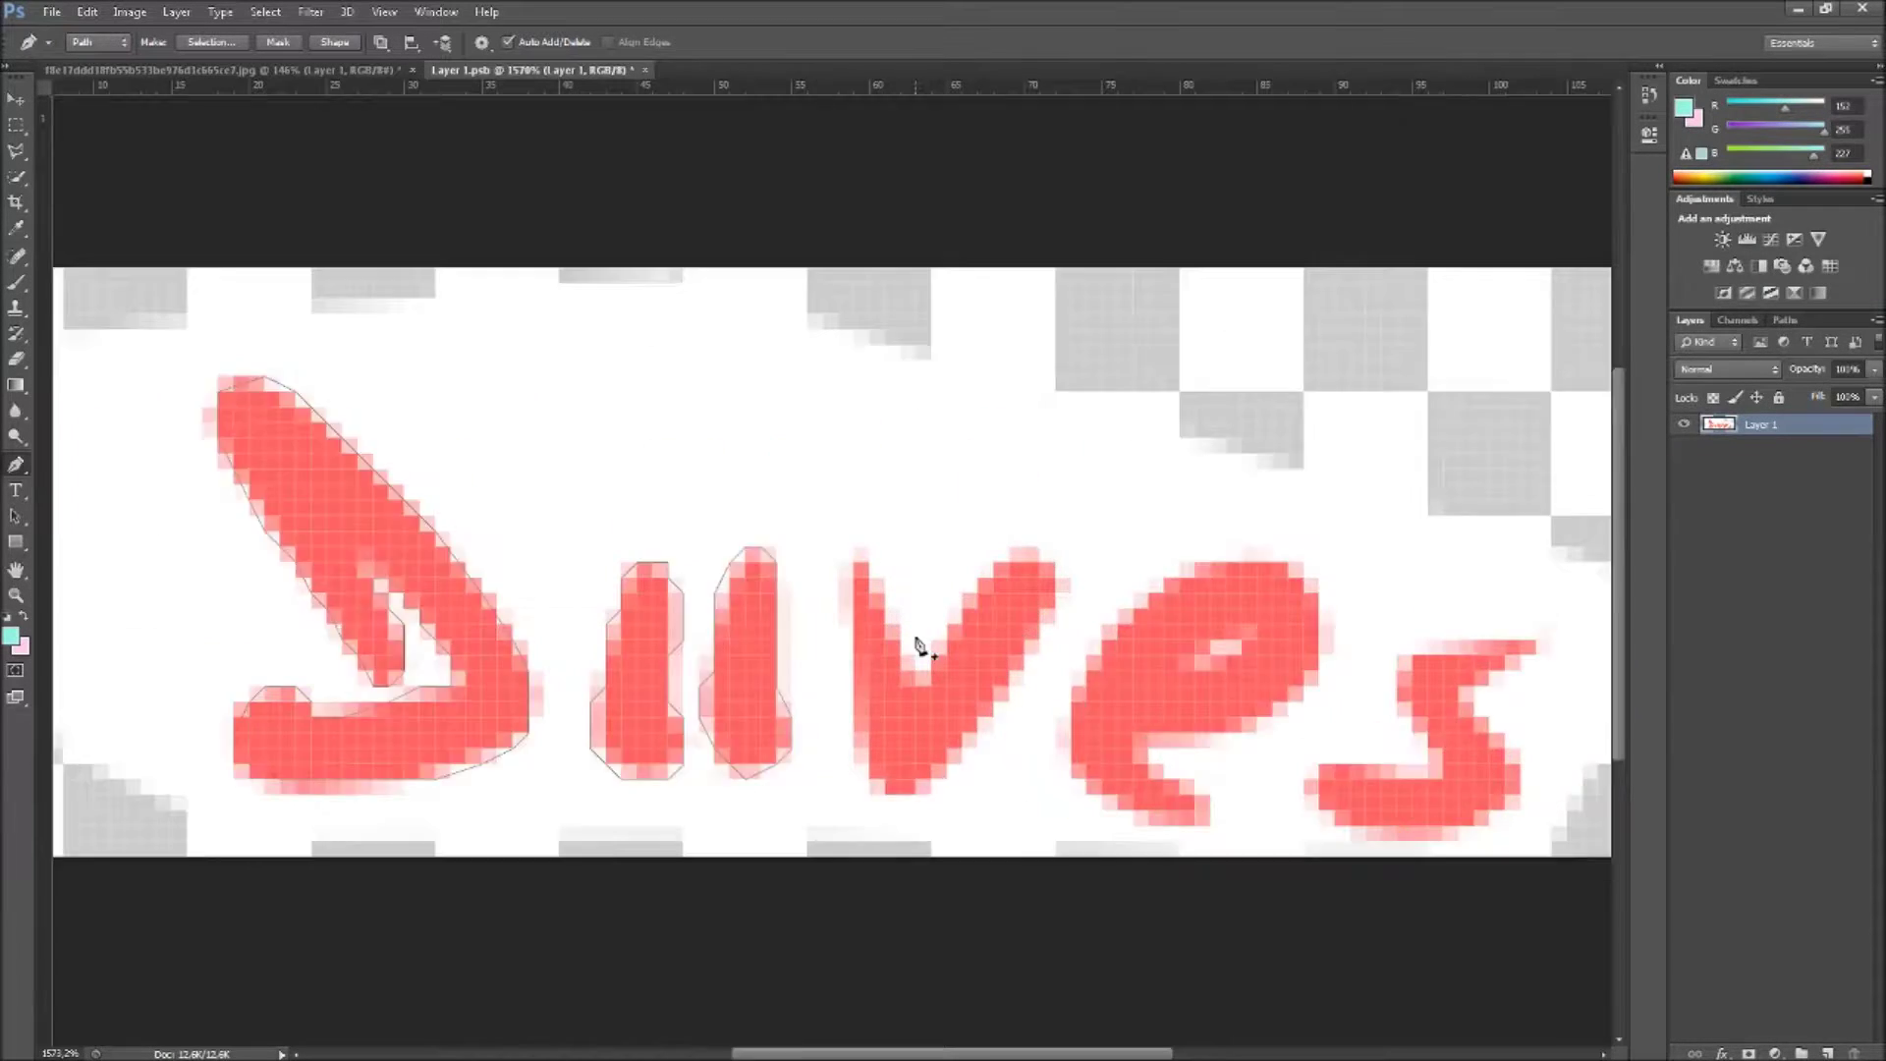
scroll(918, 644, up, 4)
click(817, 484)
click(793, 534)
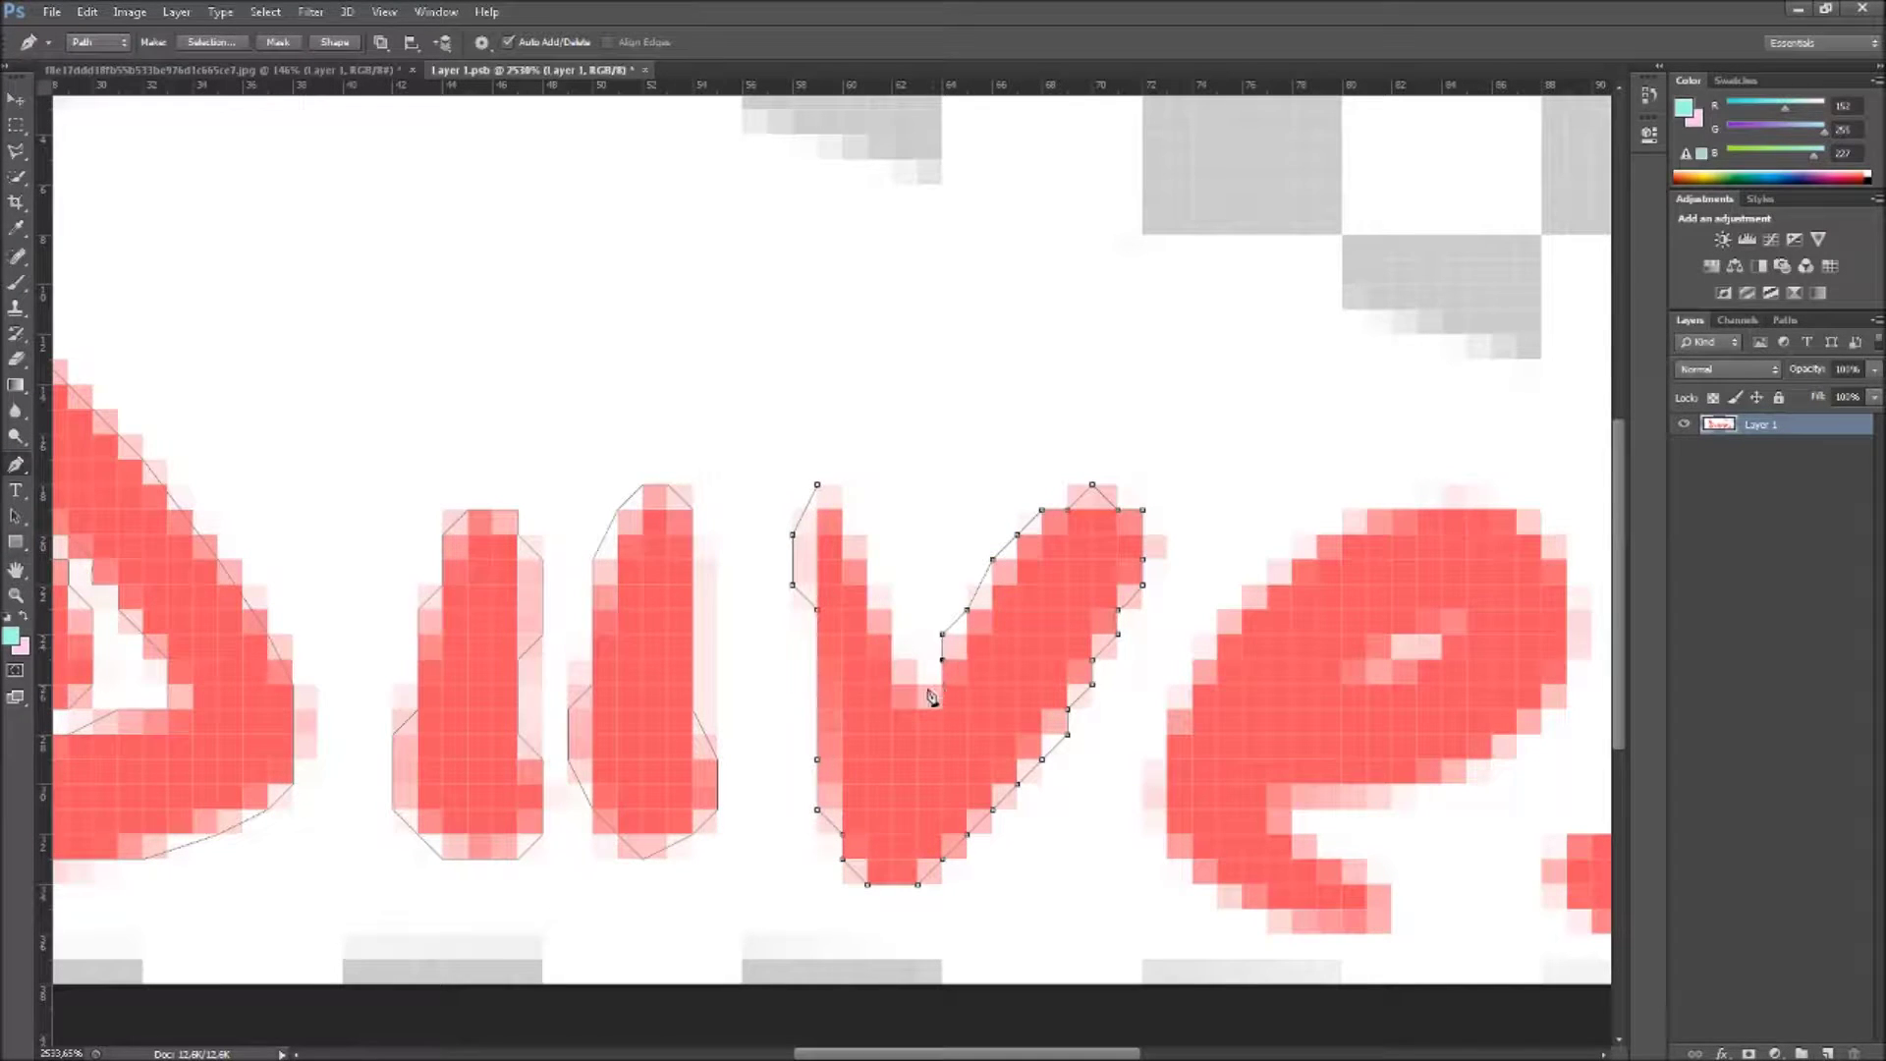
click(826, 494)
scroll(1248, 725, down, 2)
scroll(671, 644, up, 3)
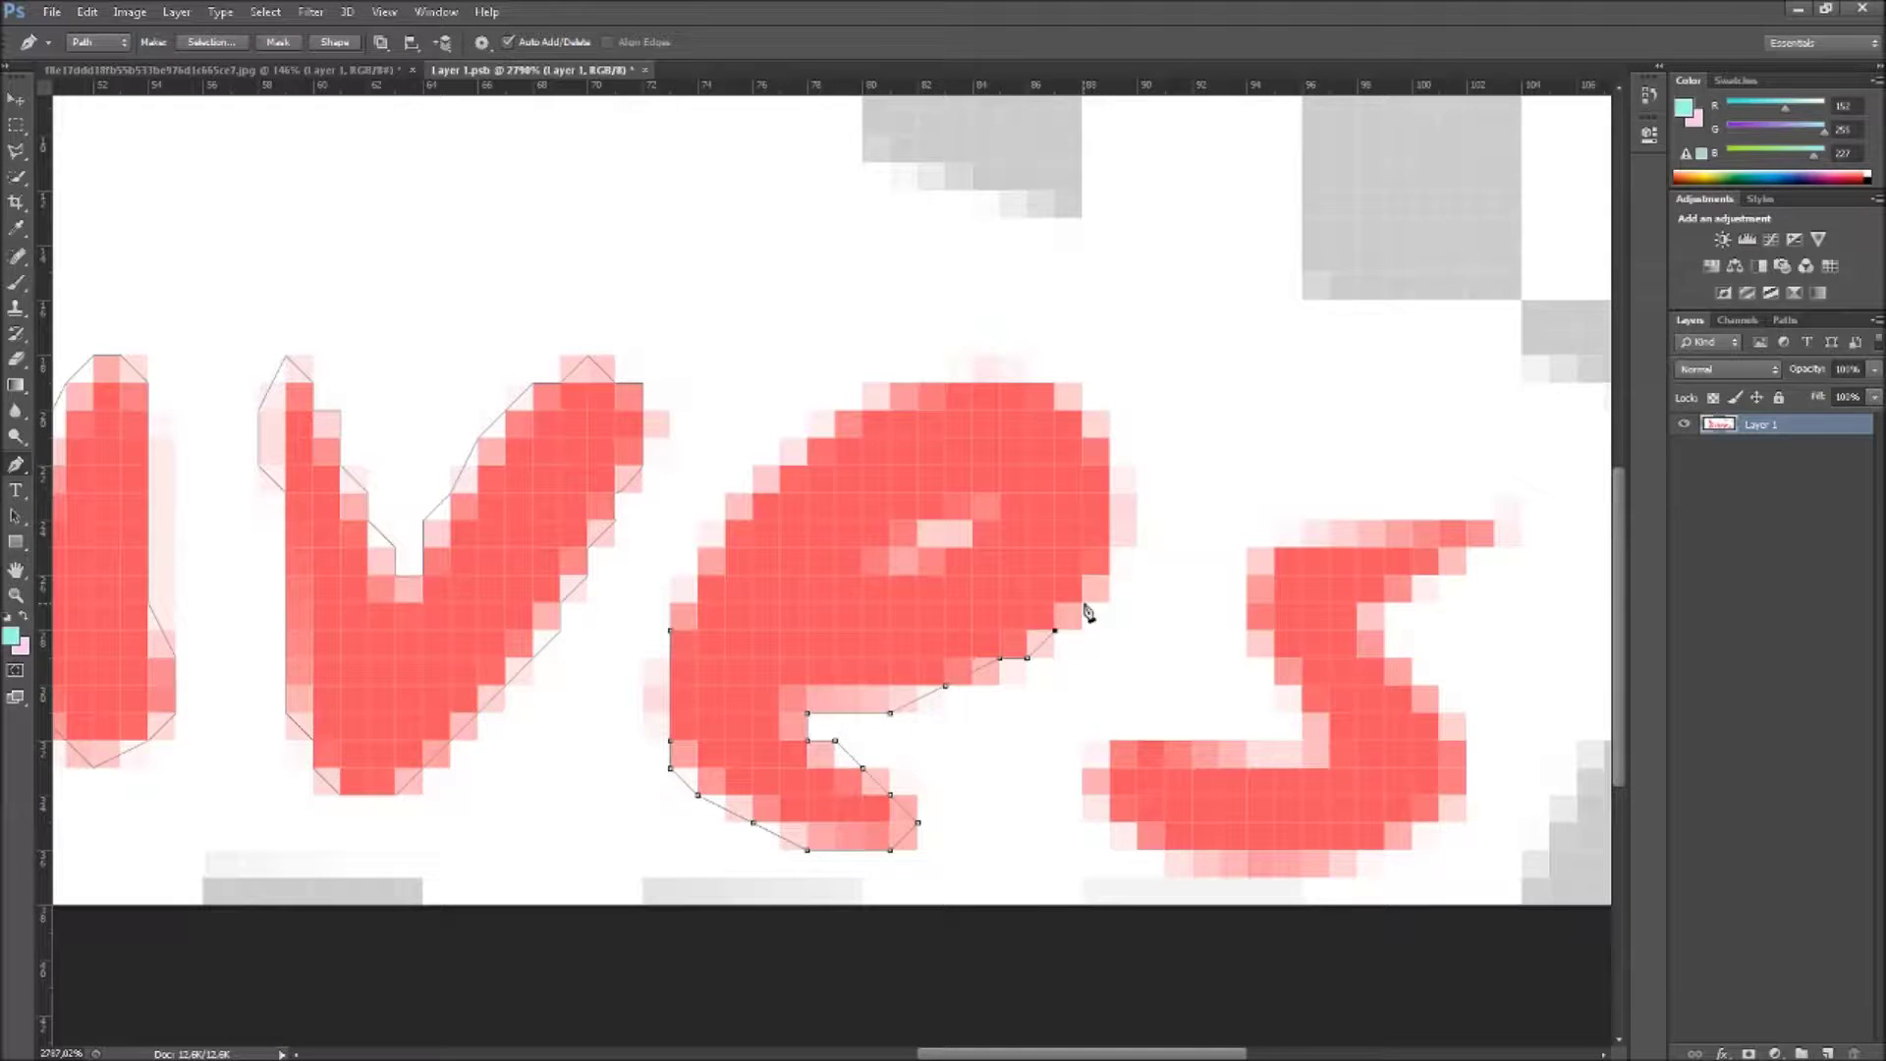
click(781, 472)
Step: Outline the s, then make a selection and mask away the white surround
scroll(688, 565, right, 3)
scroll(751, 555, right, 2)
click(826, 740)
click(797, 768)
click(797, 794)
click(825, 821)
click(853, 849)
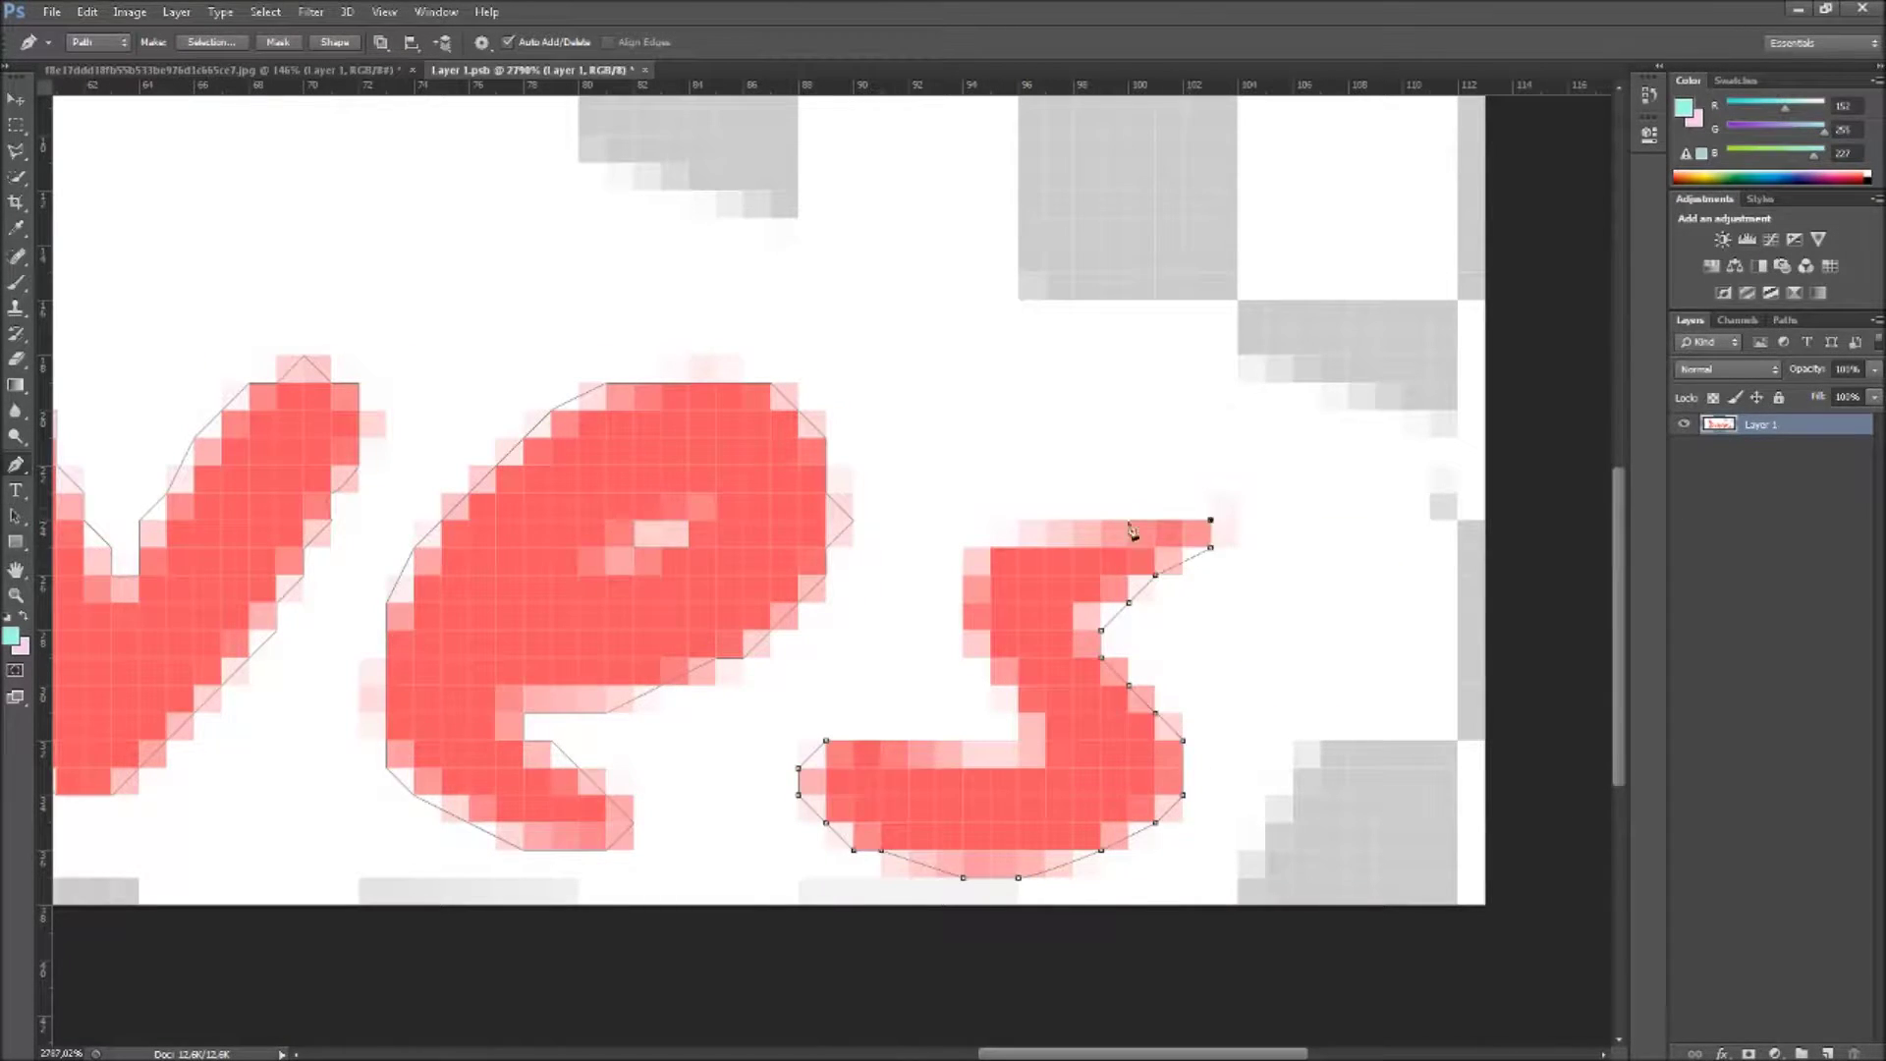
scroll(1022, 762, down, 3)
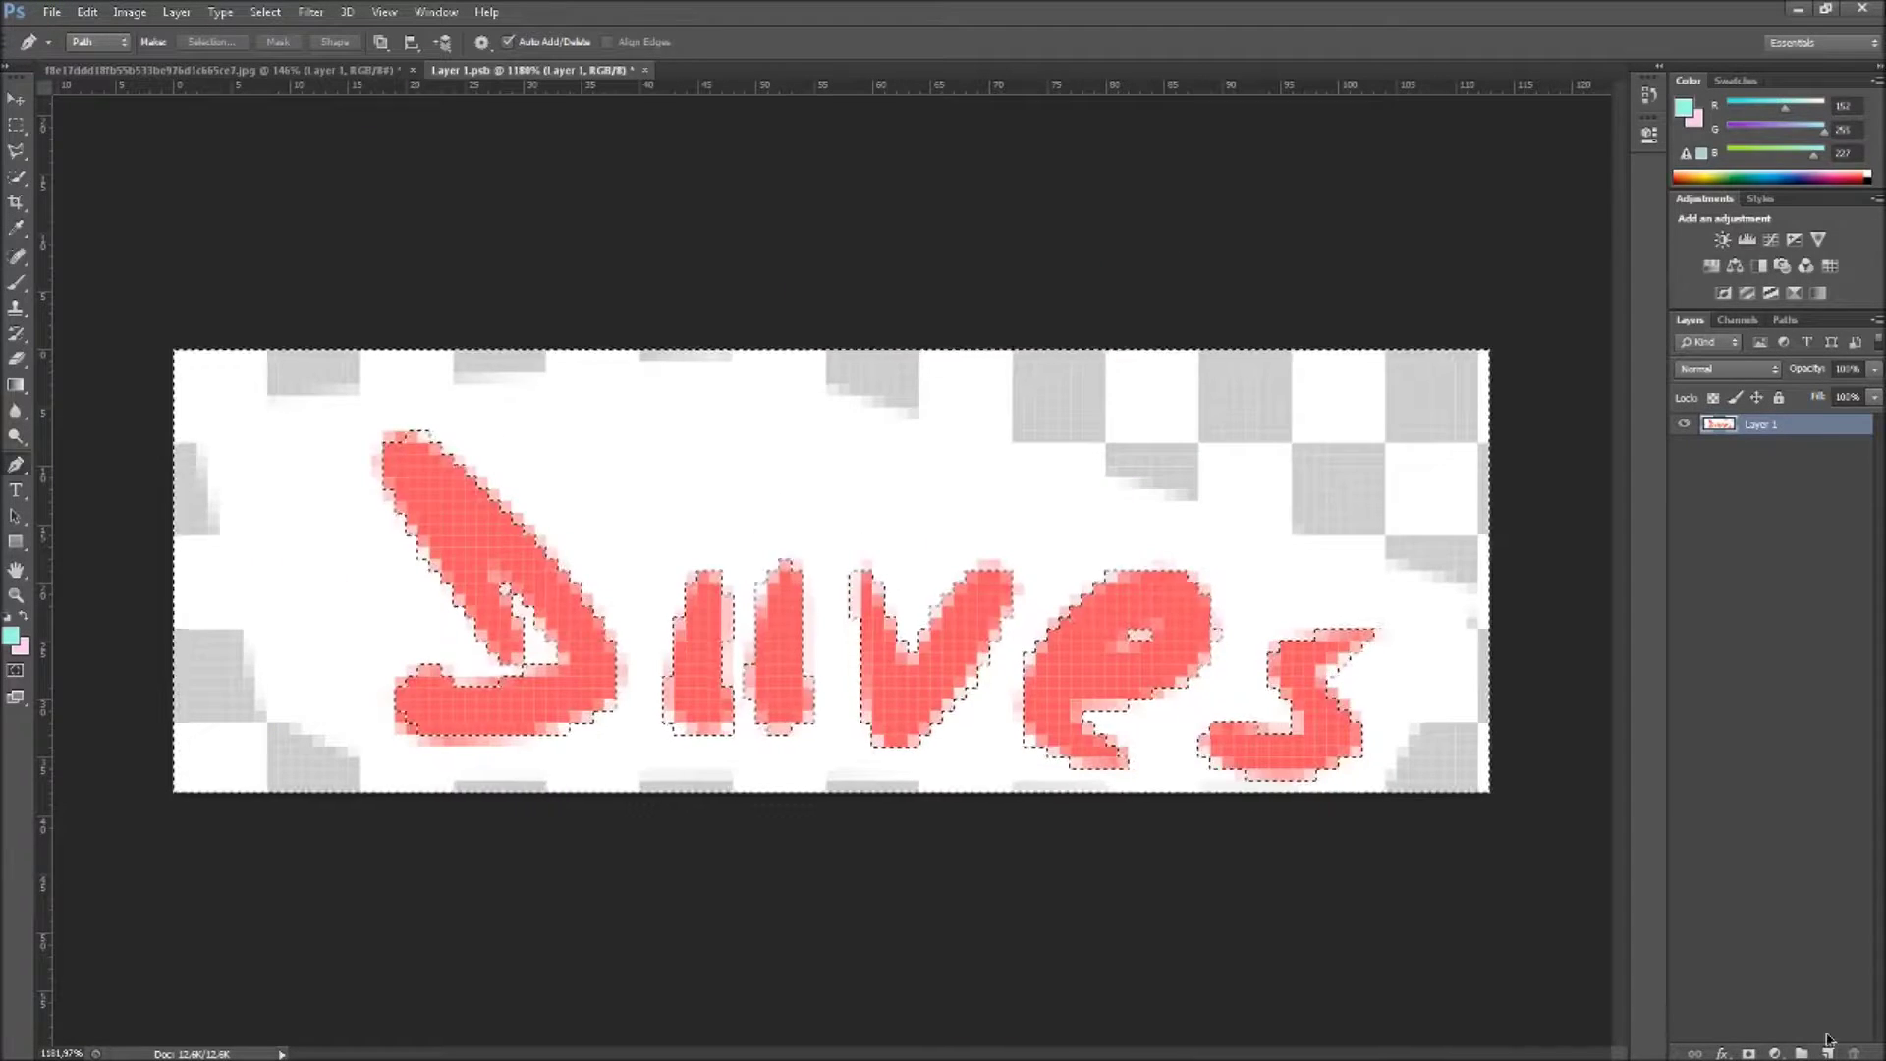
right_click(1765, 437)
click(1667, 519)
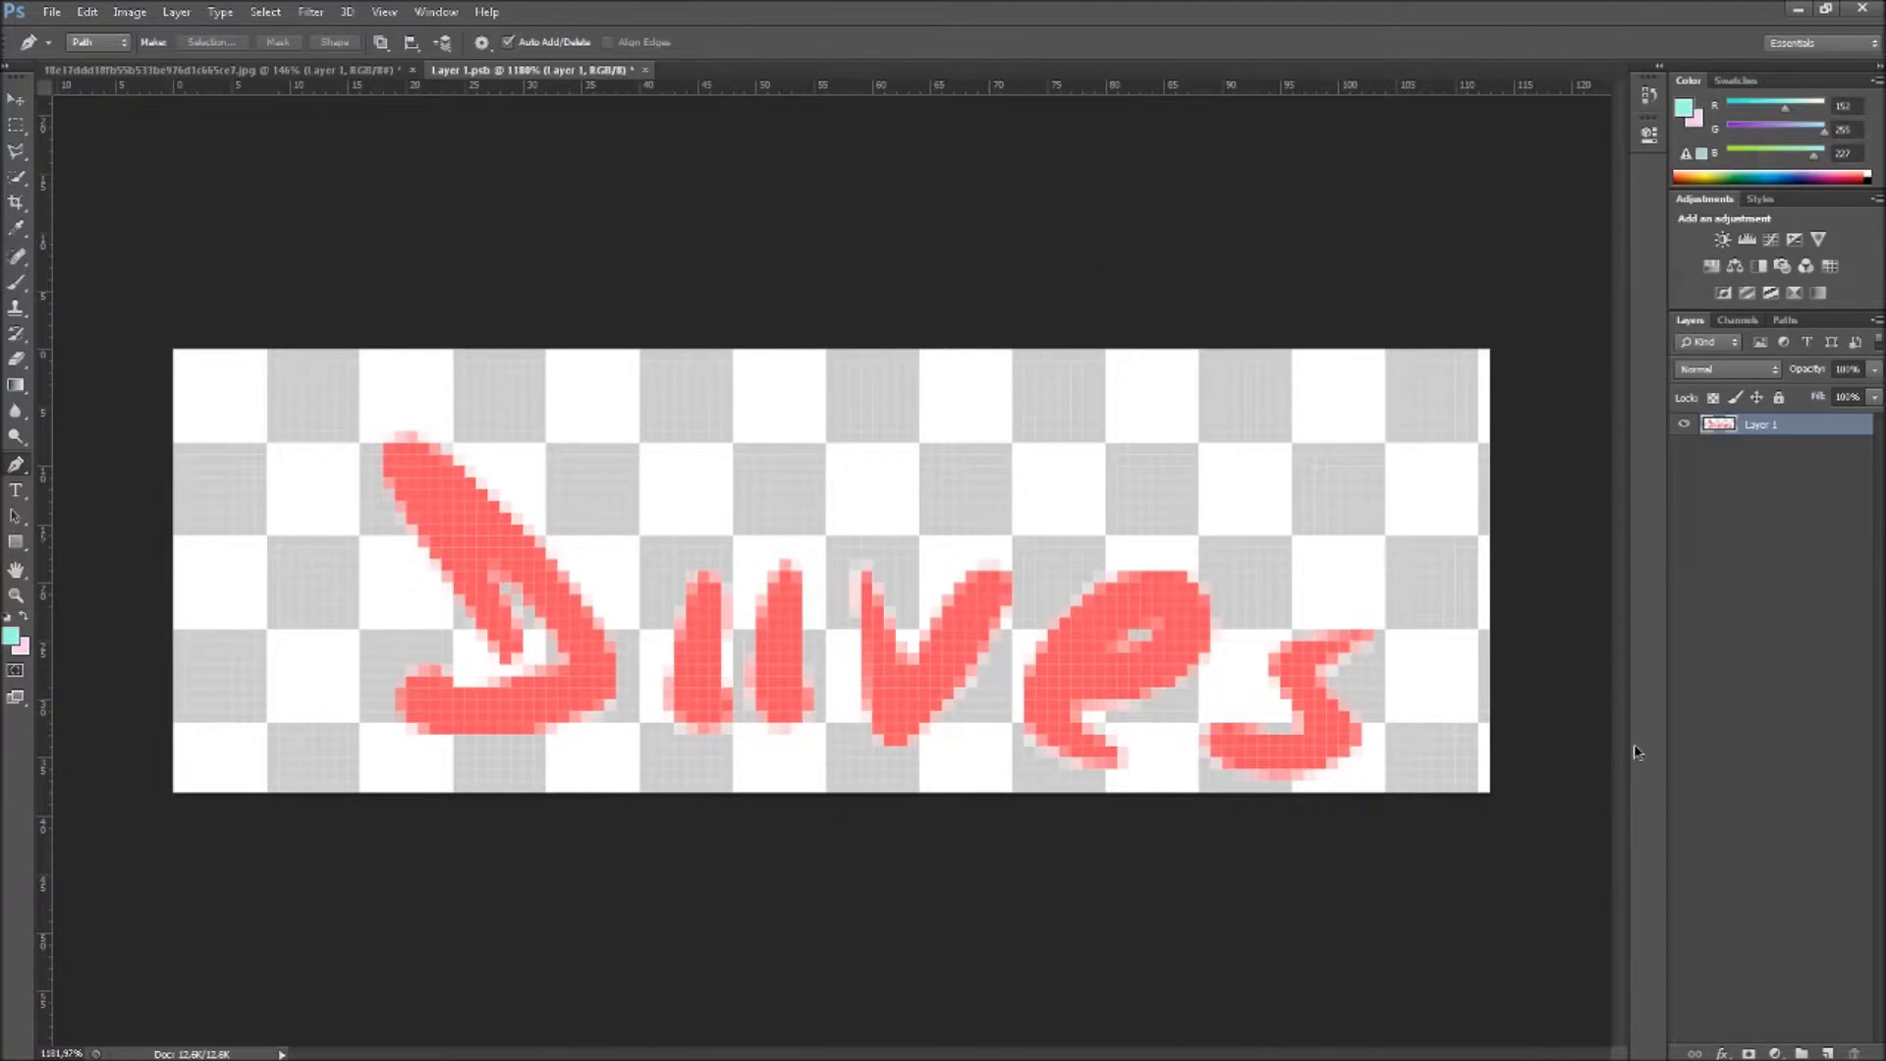
Step: Place the signature and rotate it vertically beside the character's left hair
click(217, 69)
right_click(1768, 457)
key(ctrl+g)
key(ctrl+t)
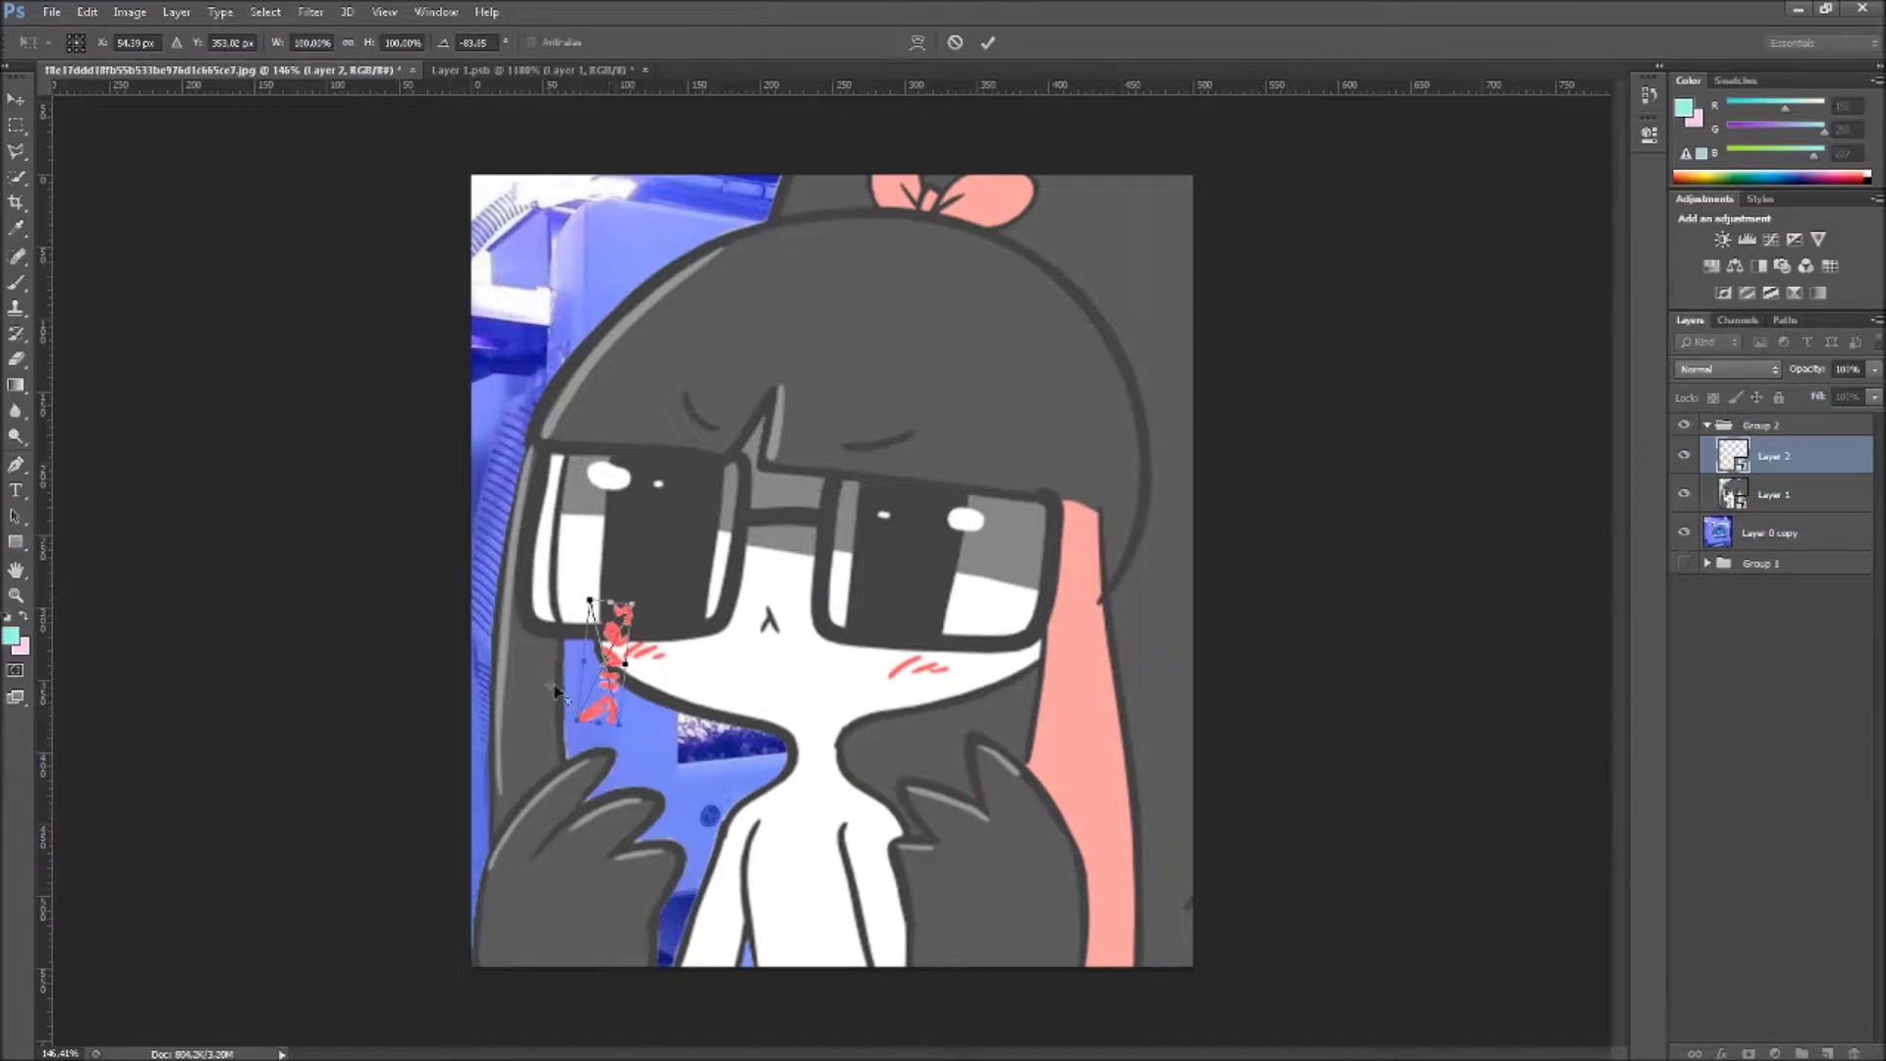
key(Return)
Step: Set the signature to Color Burn, clip a red fill layer to it, and merge
scroll(884, 589, up, 3)
click(1765, 378)
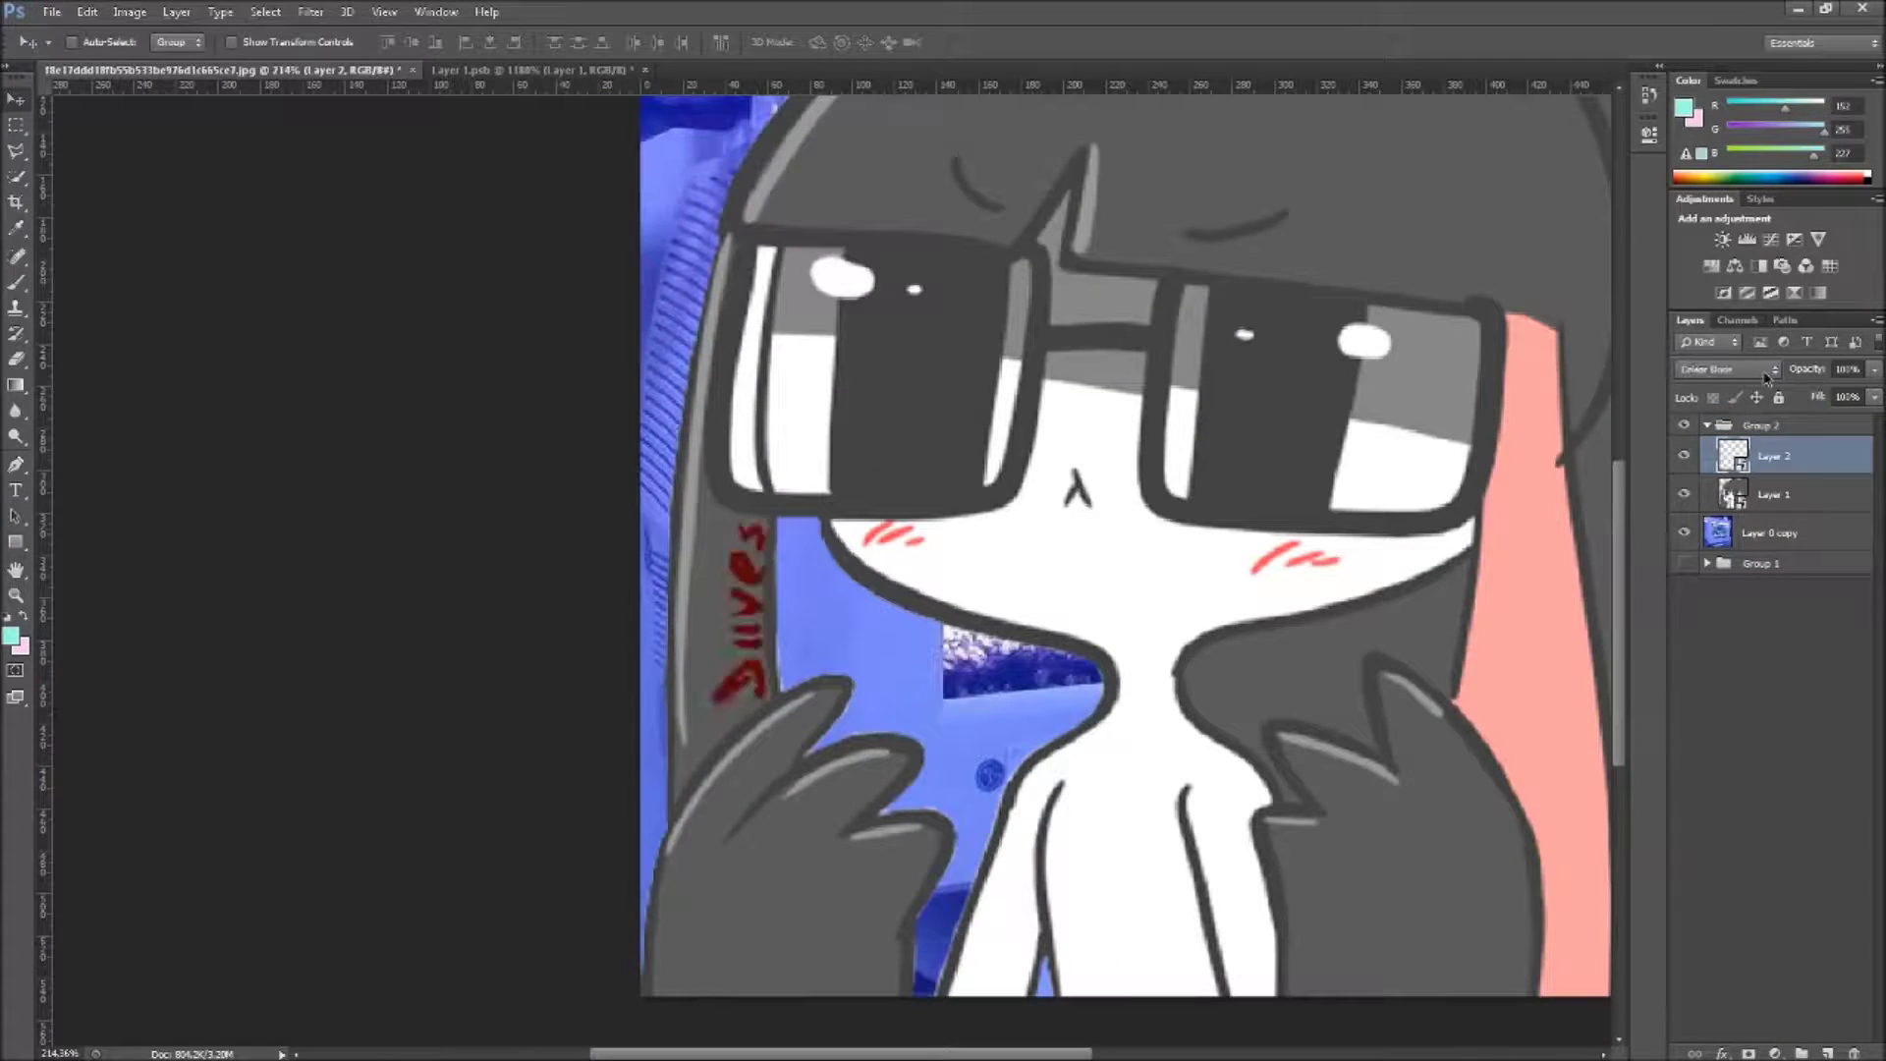
click(1766, 379)
key(b)
key(ctrl+shift+alt+n)
key(ctrl+alt+g)
right_click(1778, 455)
click(1729, 834)
key(v)
Step: Group the blue photo with a pink Screen-blended fill layer to tint it
scroll(501, 582, down, 3)
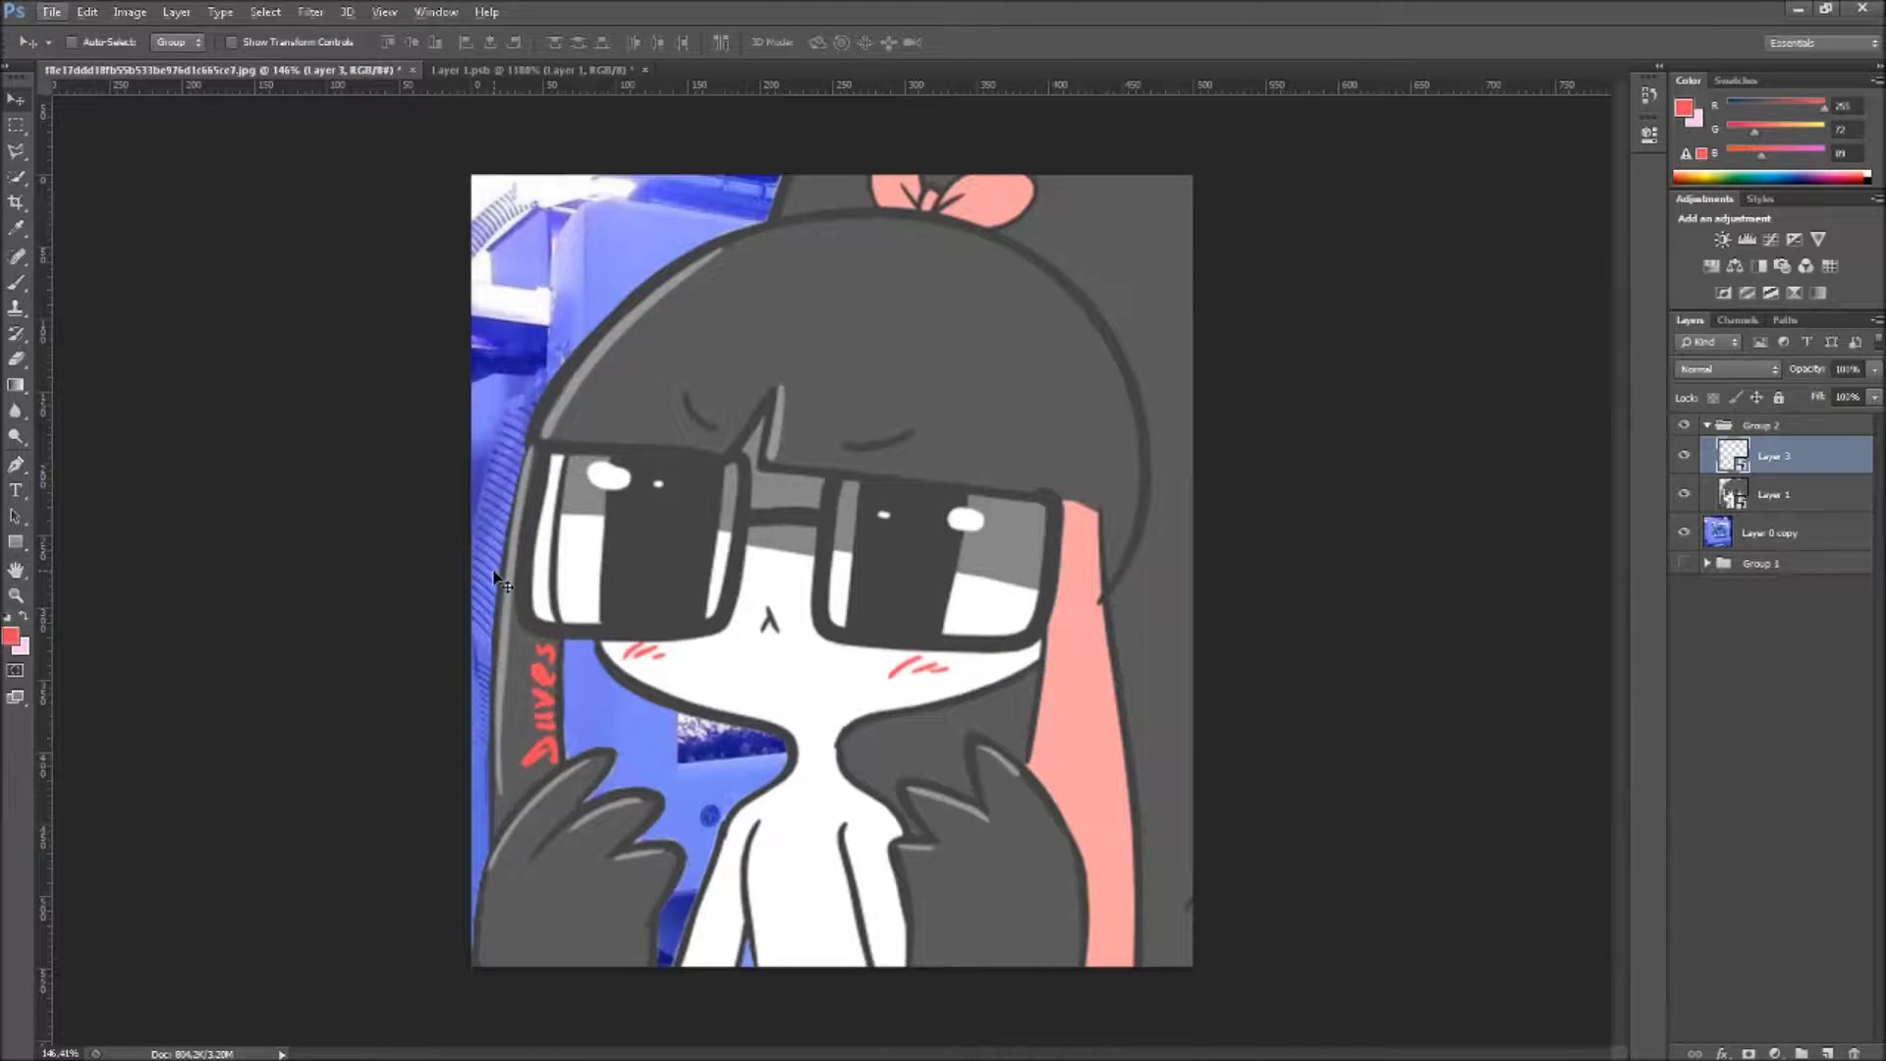
click(1769, 532)
key(ctrl+g)
key(ctrl+shift+alt+n)
key(b)
key(alt+BackSpace)
click(1716, 369)
scroll(1716, 369, down, 2)
click(1774, 494)
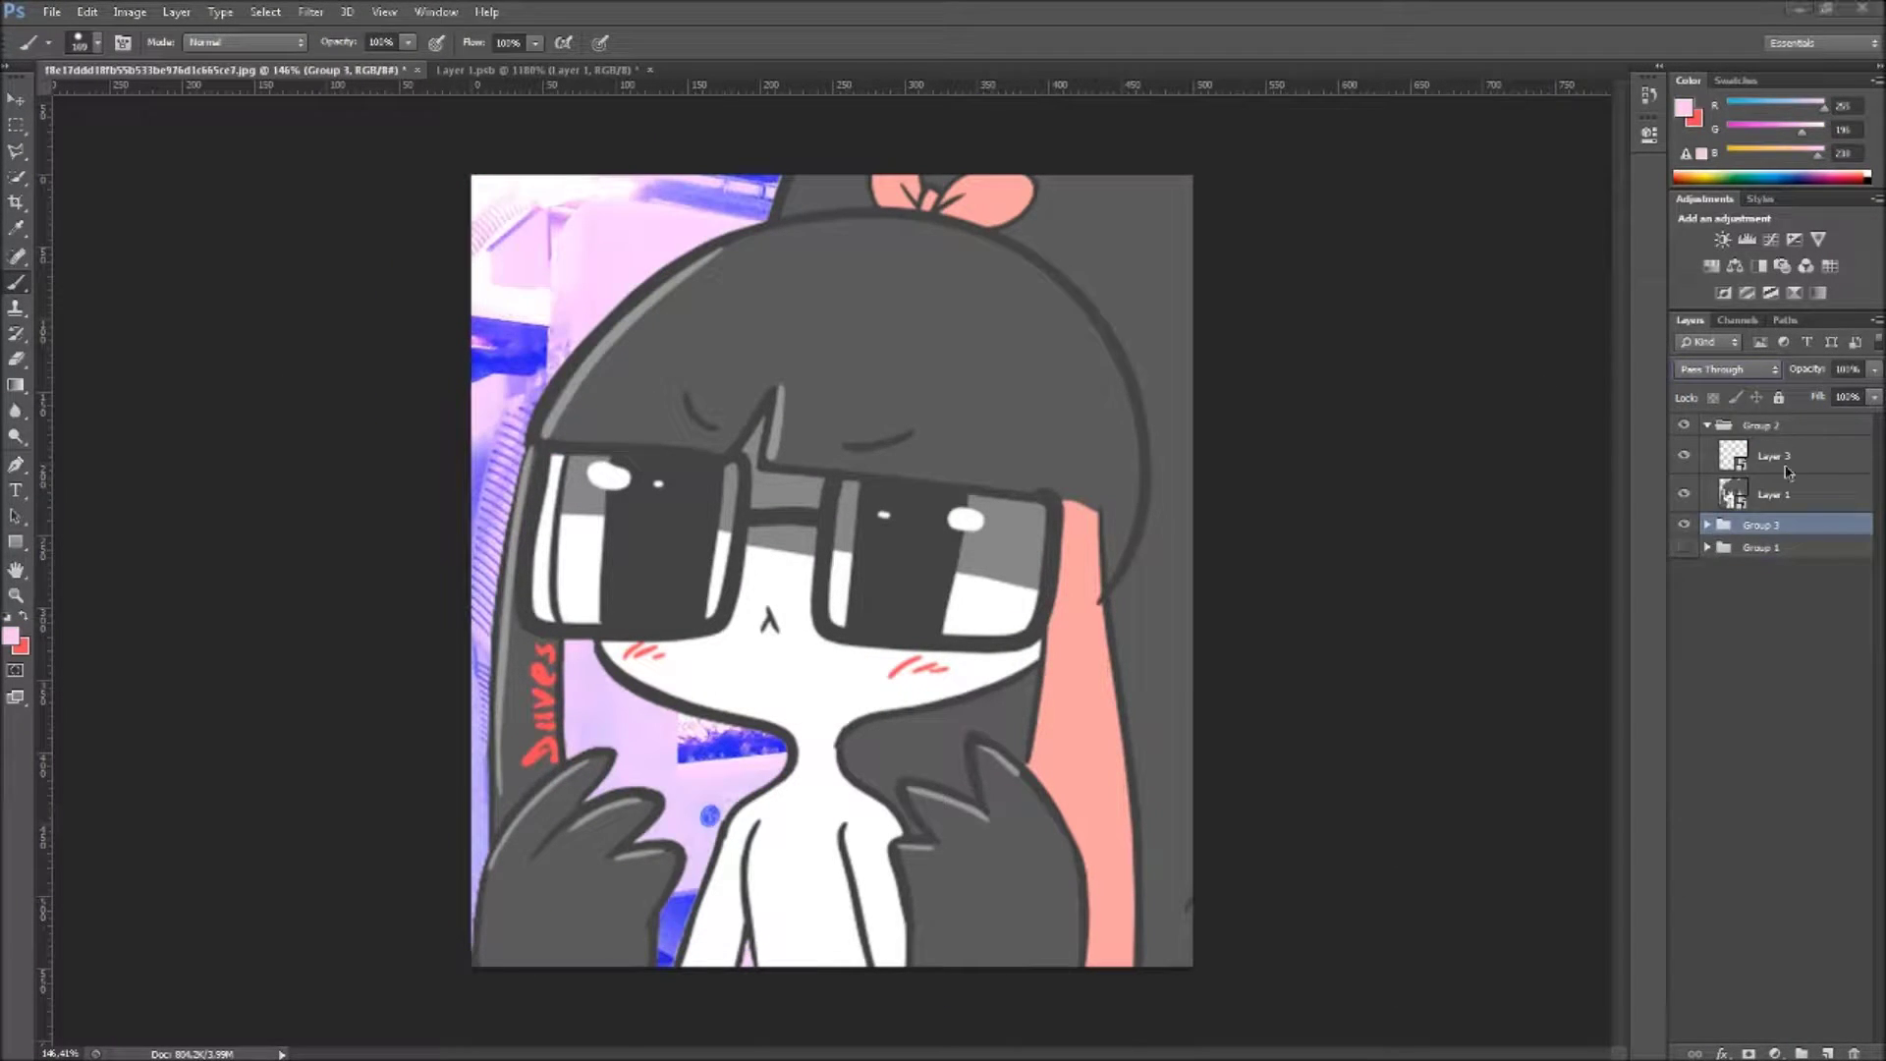
Step: Merge Layer 1 and Layer 3 into one character layer and pick a light pink colour
shift+click(1774, 456)
right_click(1816, 456)
click(1729, 815)
right_click(1778, 456)
click(1748, 644)
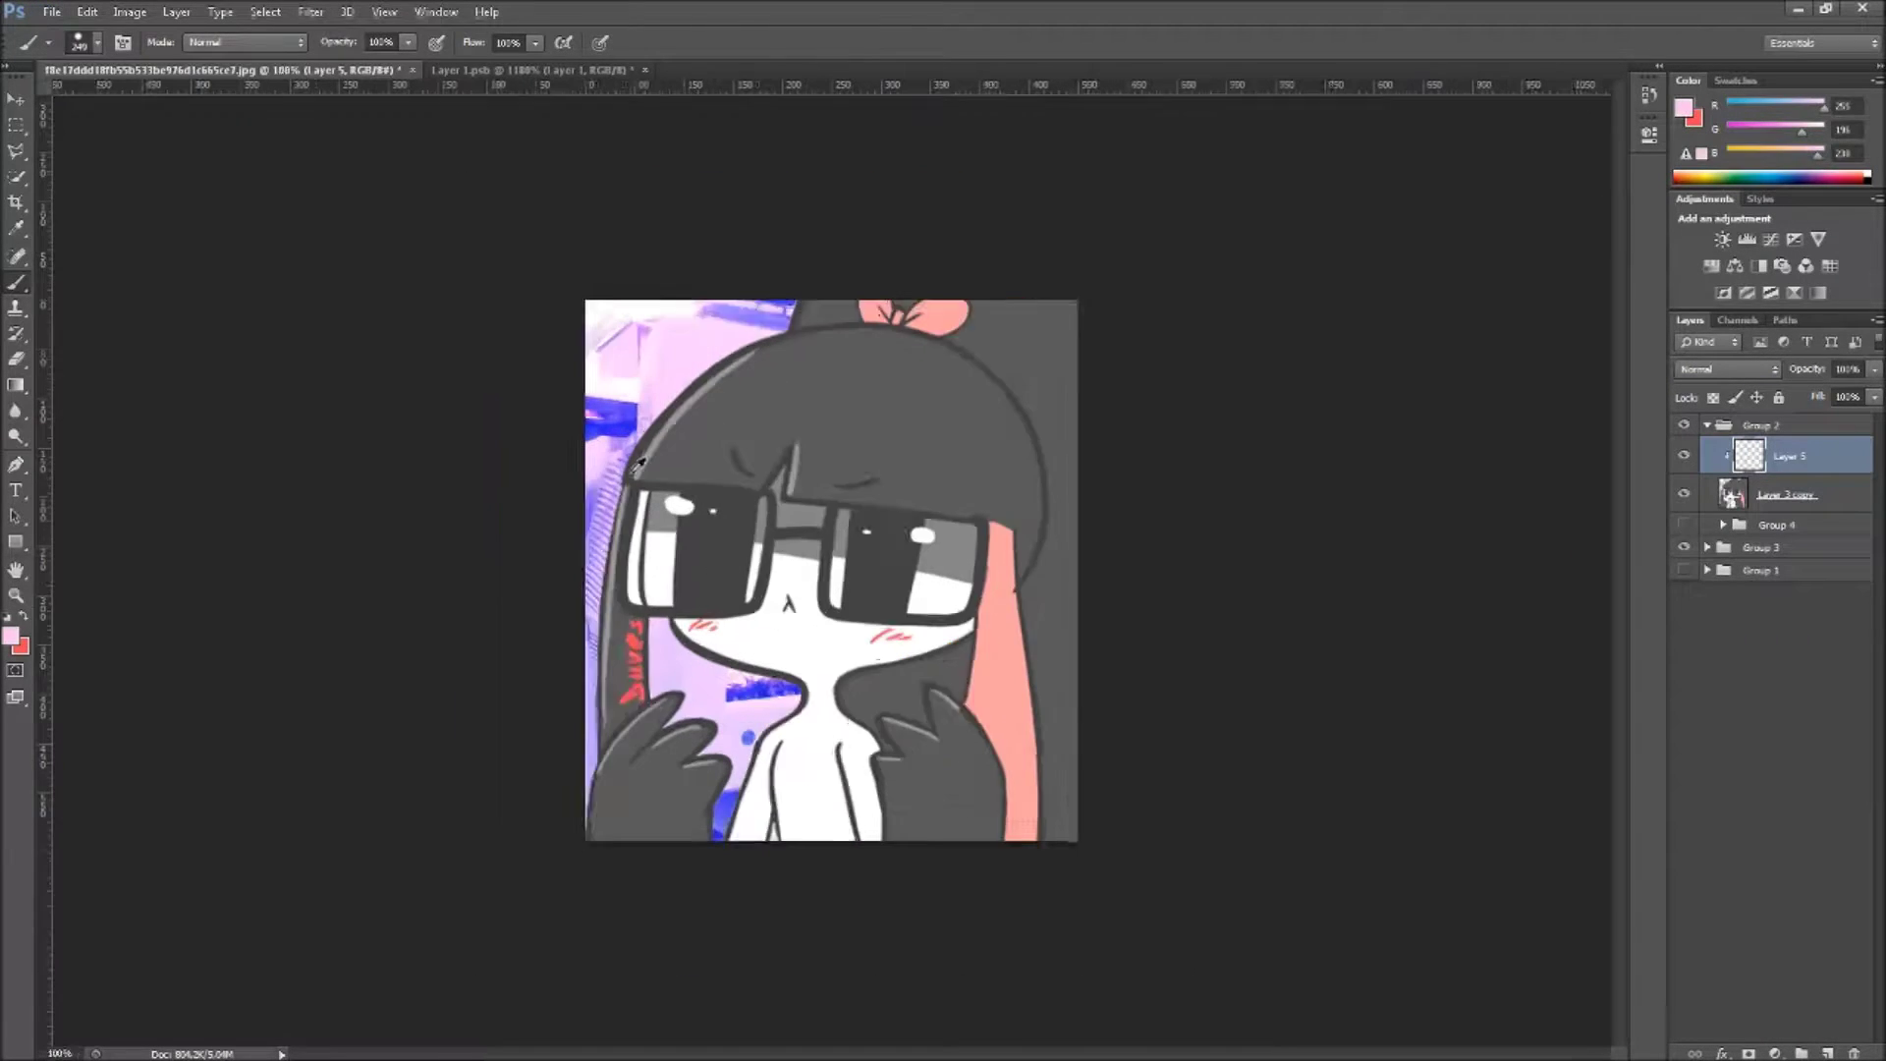
click(12, 637)
key(Return)
Step: Fill a clipped layer with the pink and set it to Soft Light blending
key(b)
key(x)
key(alt+BackSpace)
key(ctrl+plus)
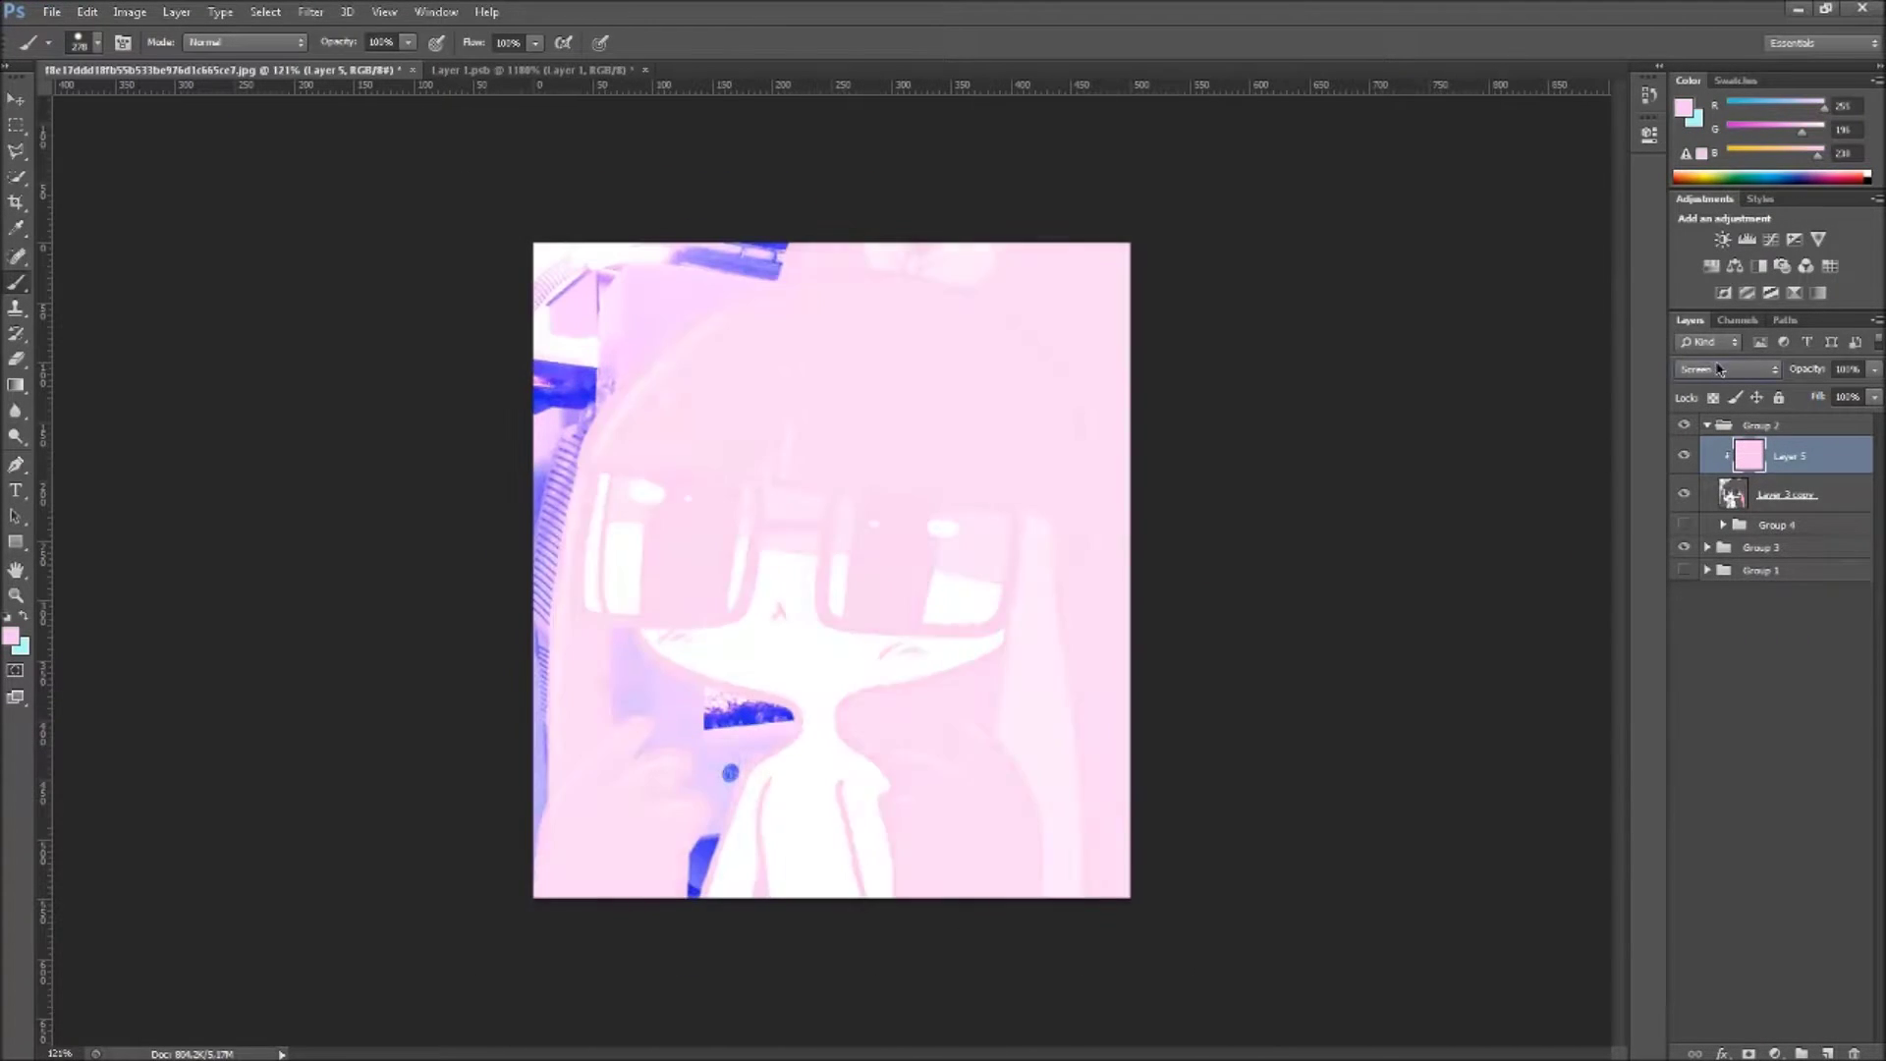
key(shift+plus)
key(ctrl+plus)
Step: Group the pink layer with the artwork, duplicate the group and merge the copy
key(ctrl+g)
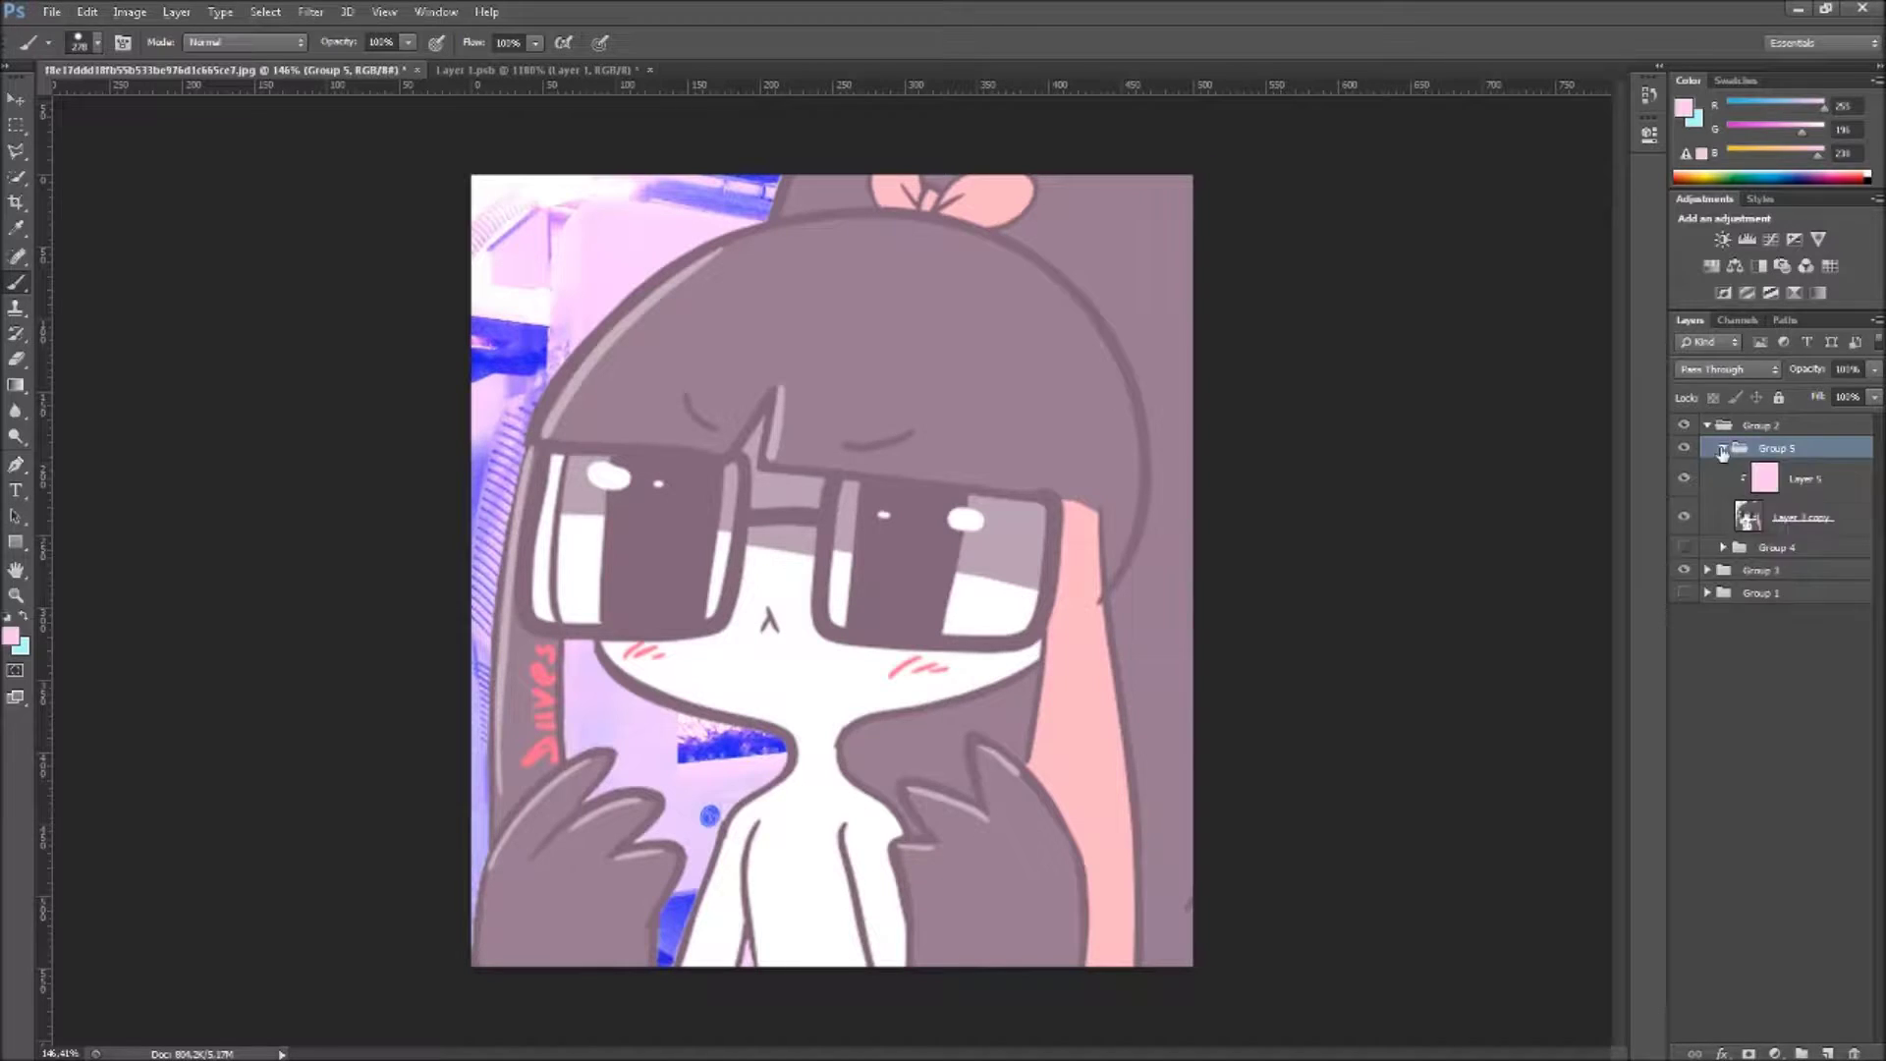
drag(1778, 456, 1821, 1052)
key(ctrl+e)
Step: Add new colour layers clipped to the merged art, using a blue painting colour
click(1820, 1052)
key(ctrl+alt+g)
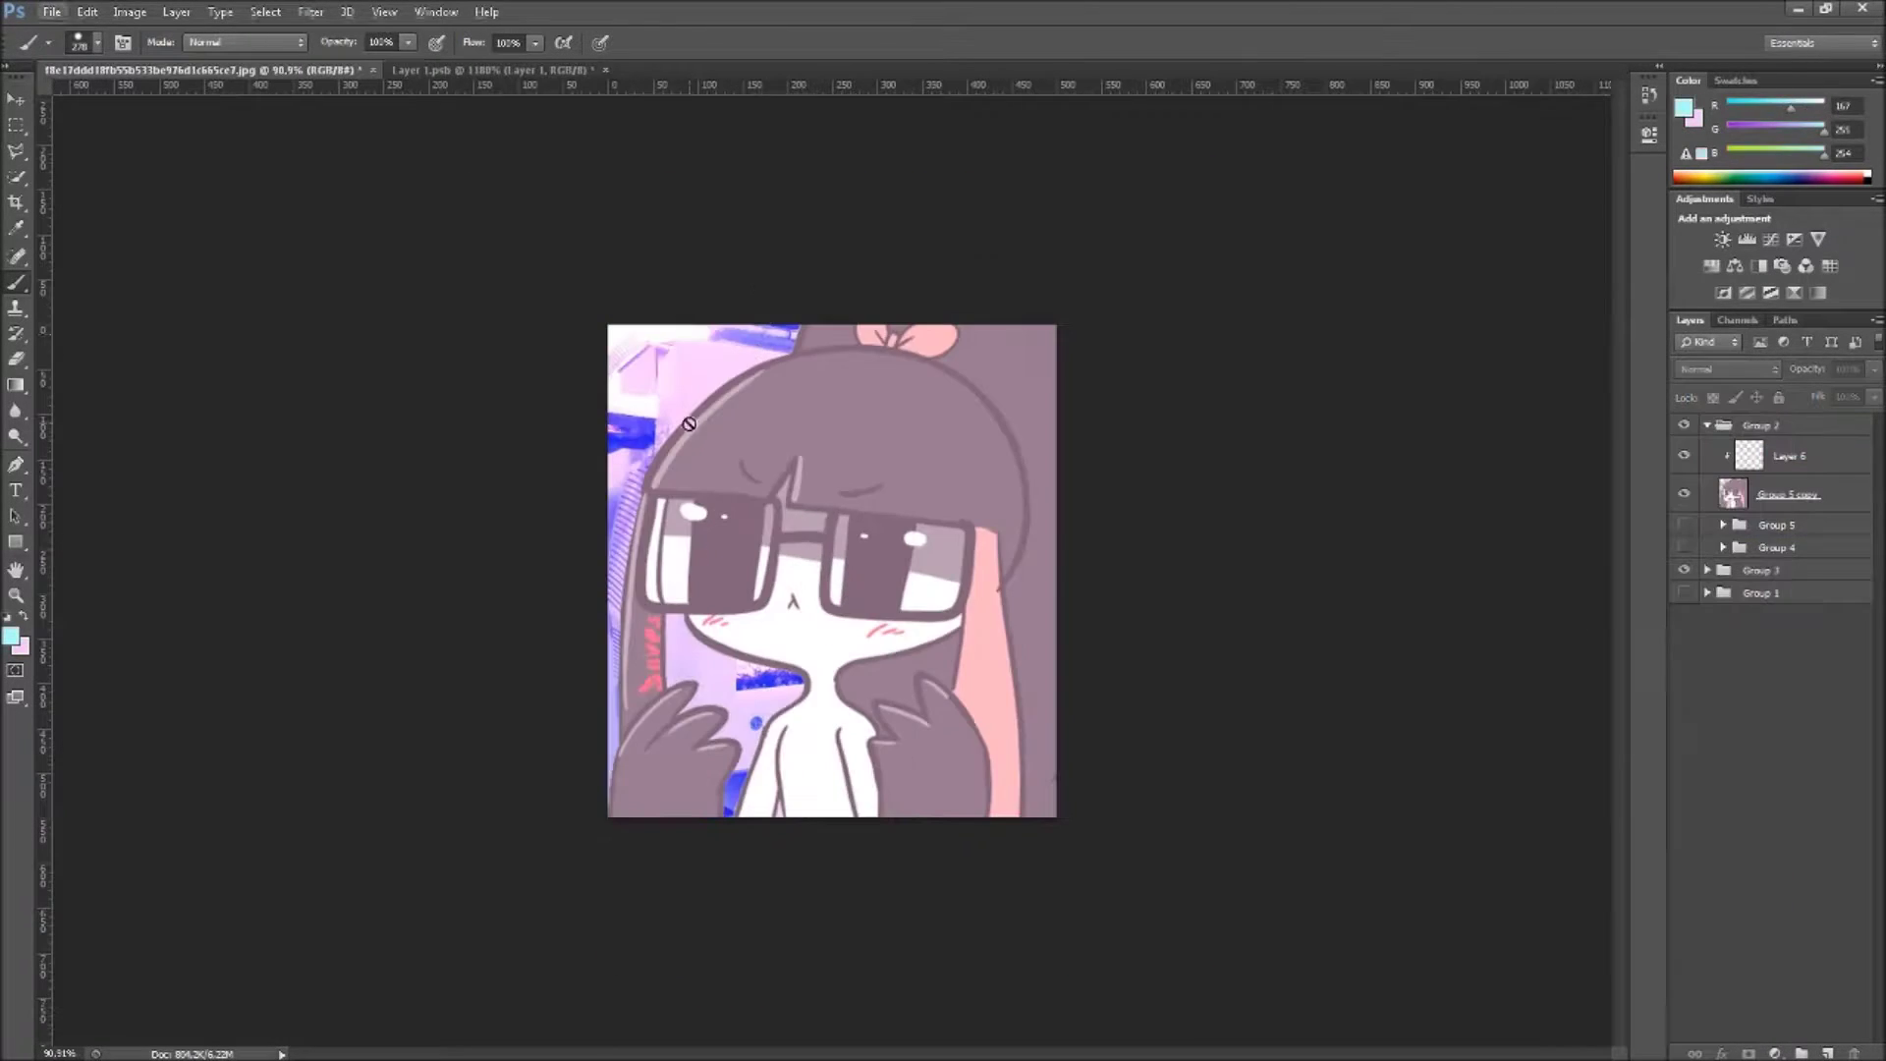
scroll(831, 570, down, 5)
scroll(832, 570, up, 2)
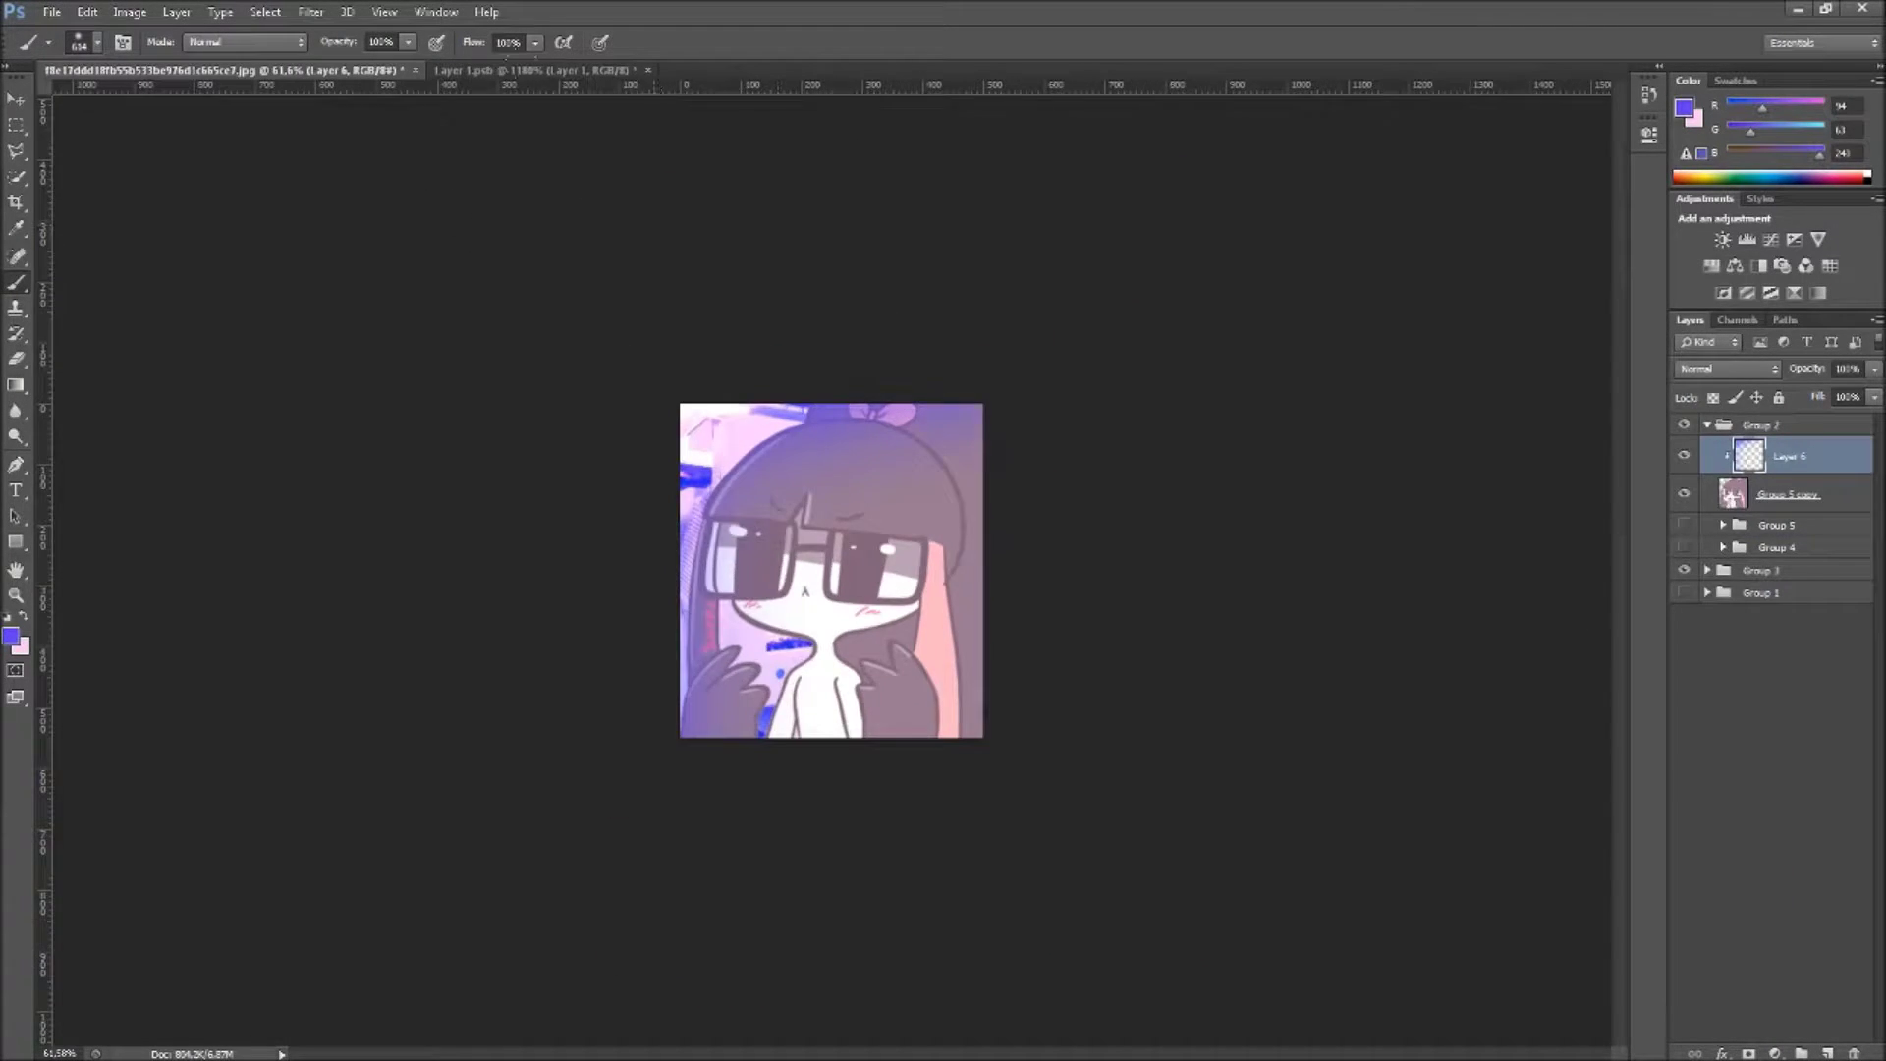
scroll(831, 570, up, 7)
scroll(1716, 373, down, 10)
scroll(1717, 374, down, 6)
scroll(1716, 374, down, 1)
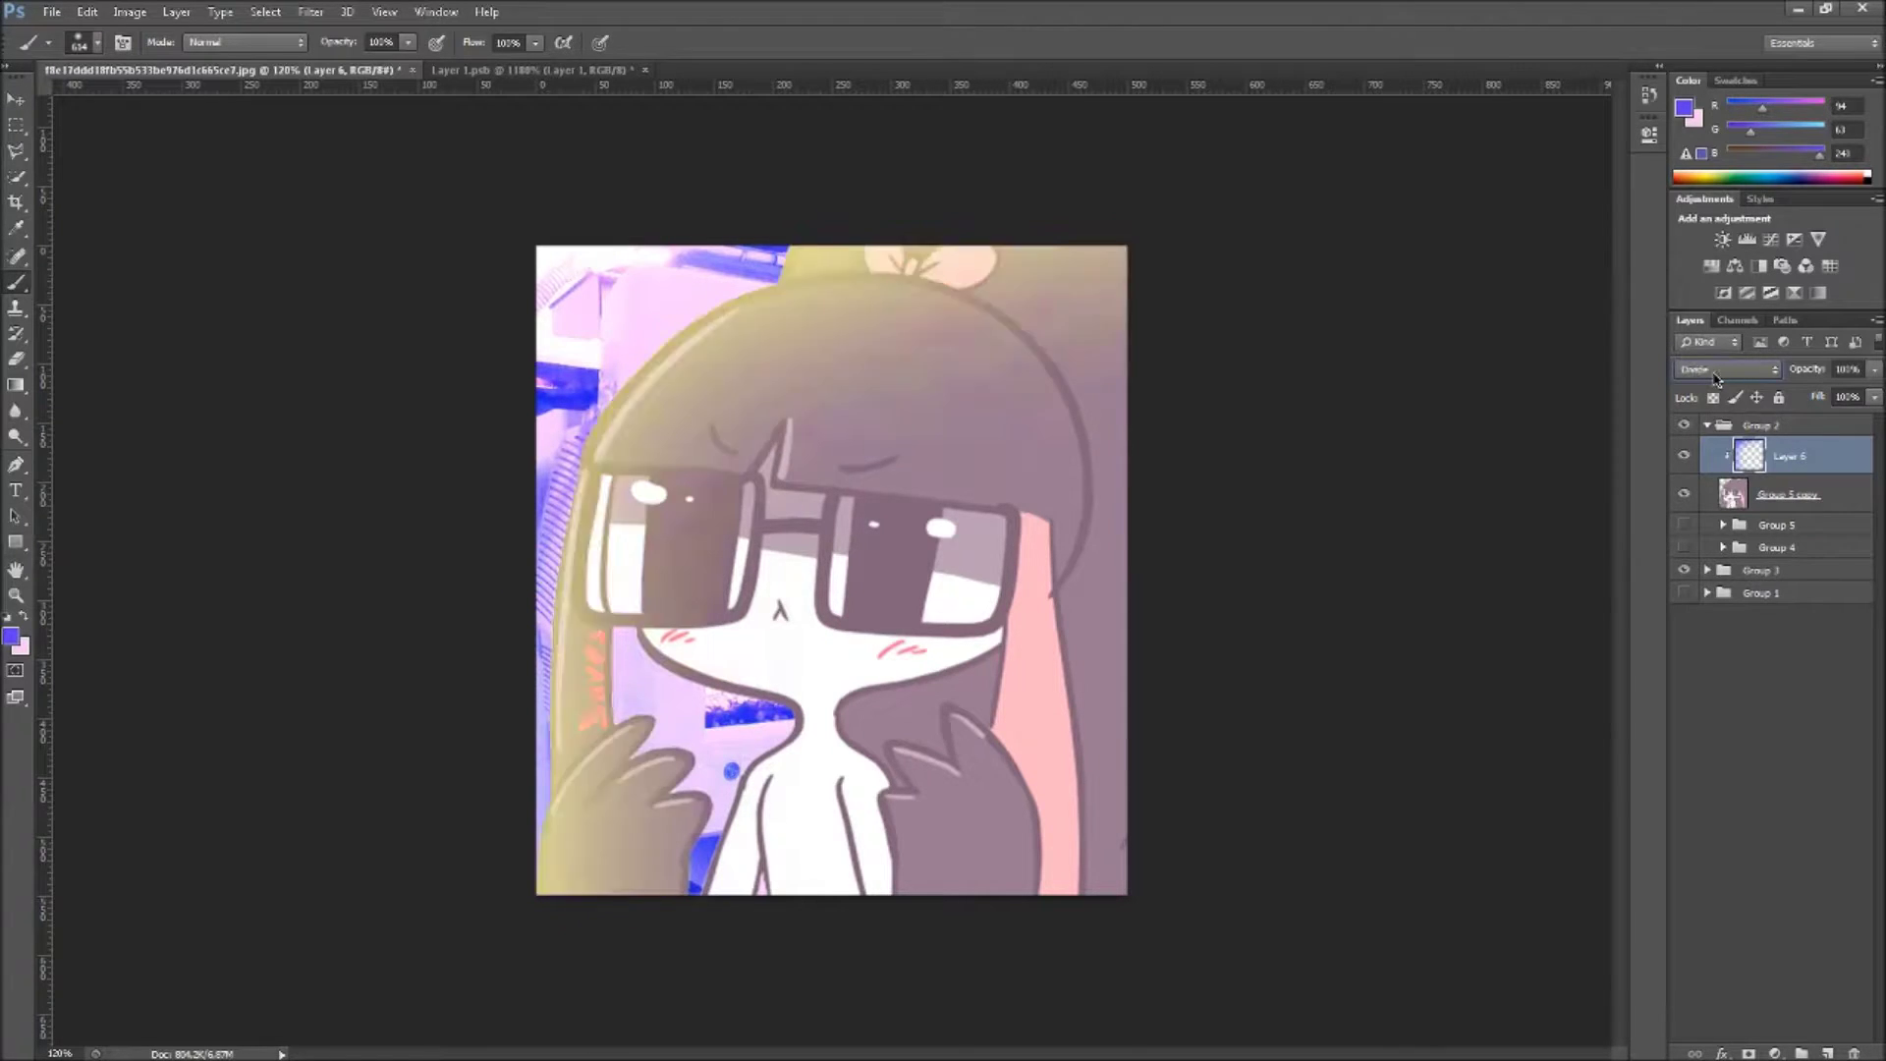
key(ctrl+shift+alt+n)
Step: Paint blue over the lower-left of the artwork and erase the excess
drag(461, 766, 316, 601)
key(e)
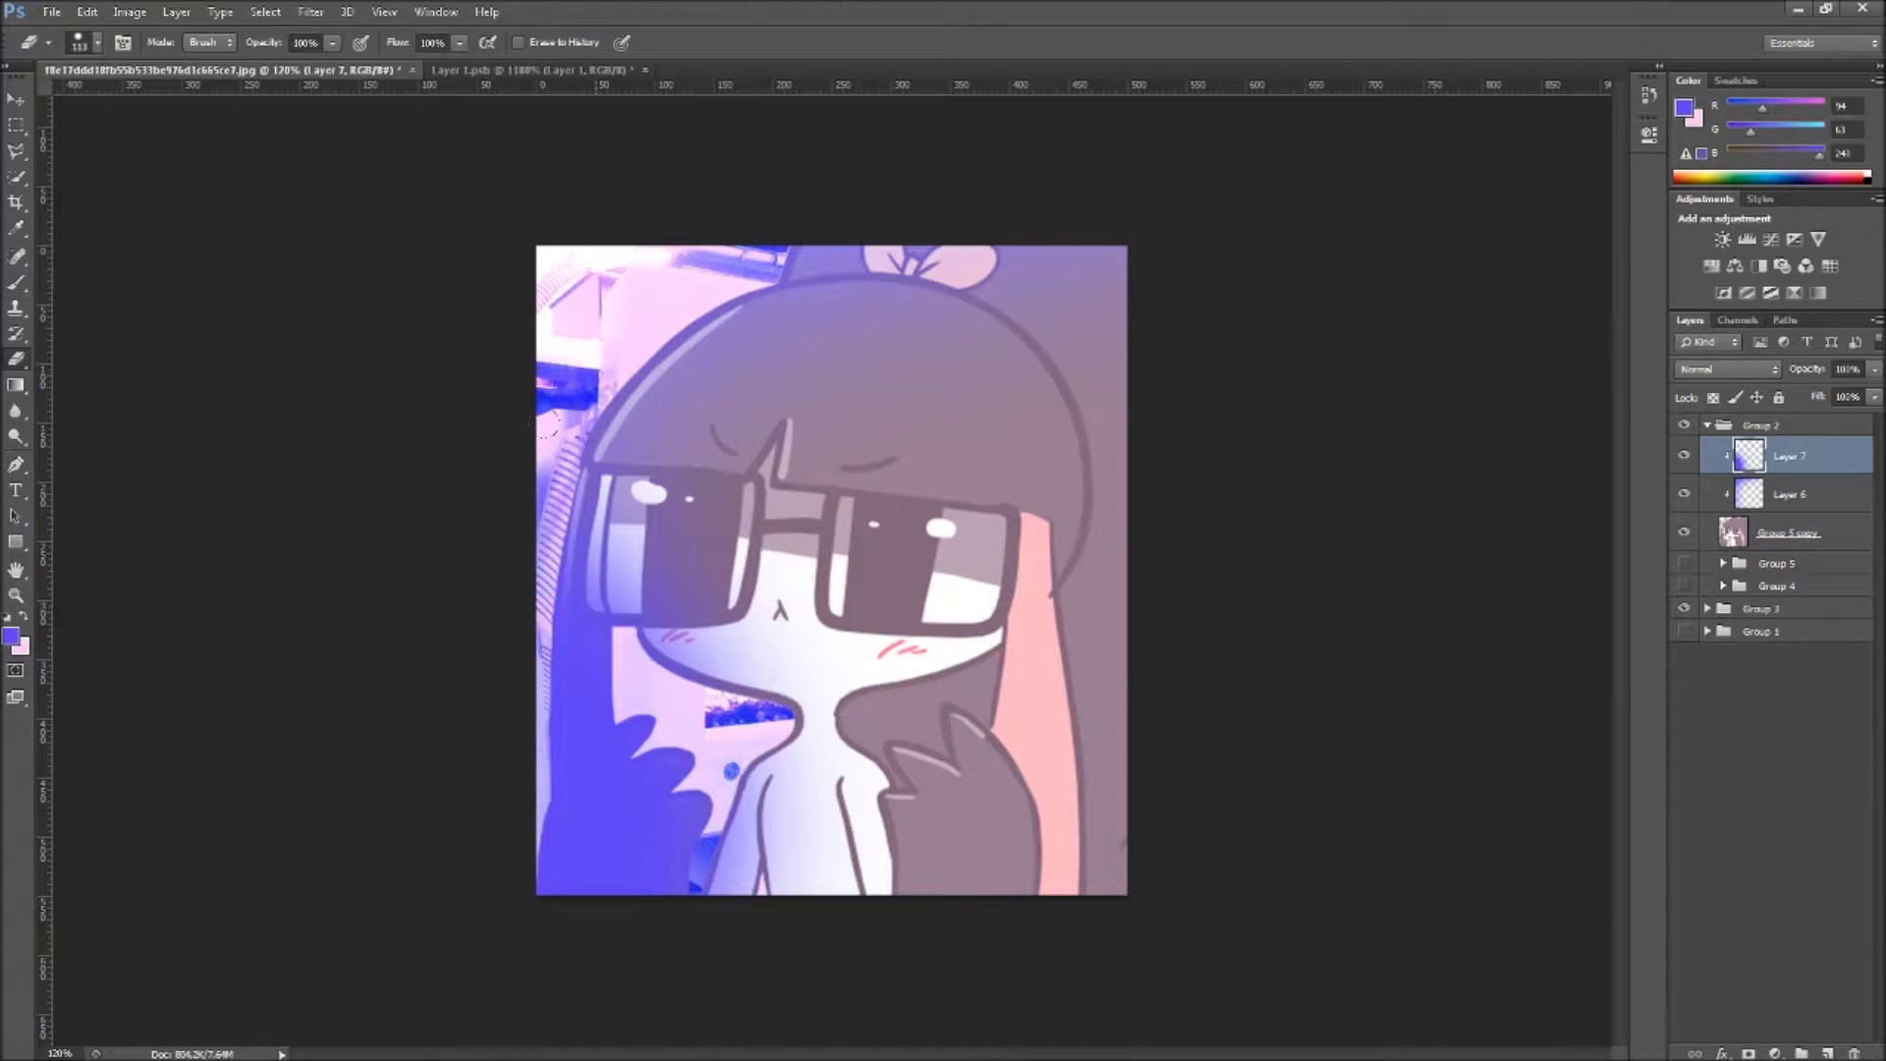
drag(688, 639, 590, 865)
drag(648, 510, 806, 687)
scroll(831, 570, down, 2)
scroll(831, 570, up, 3)
Step: Set the top colour layer to Color and Layer 6 to Linear Burn blending
click(1726, 369)
click(1690, 862)
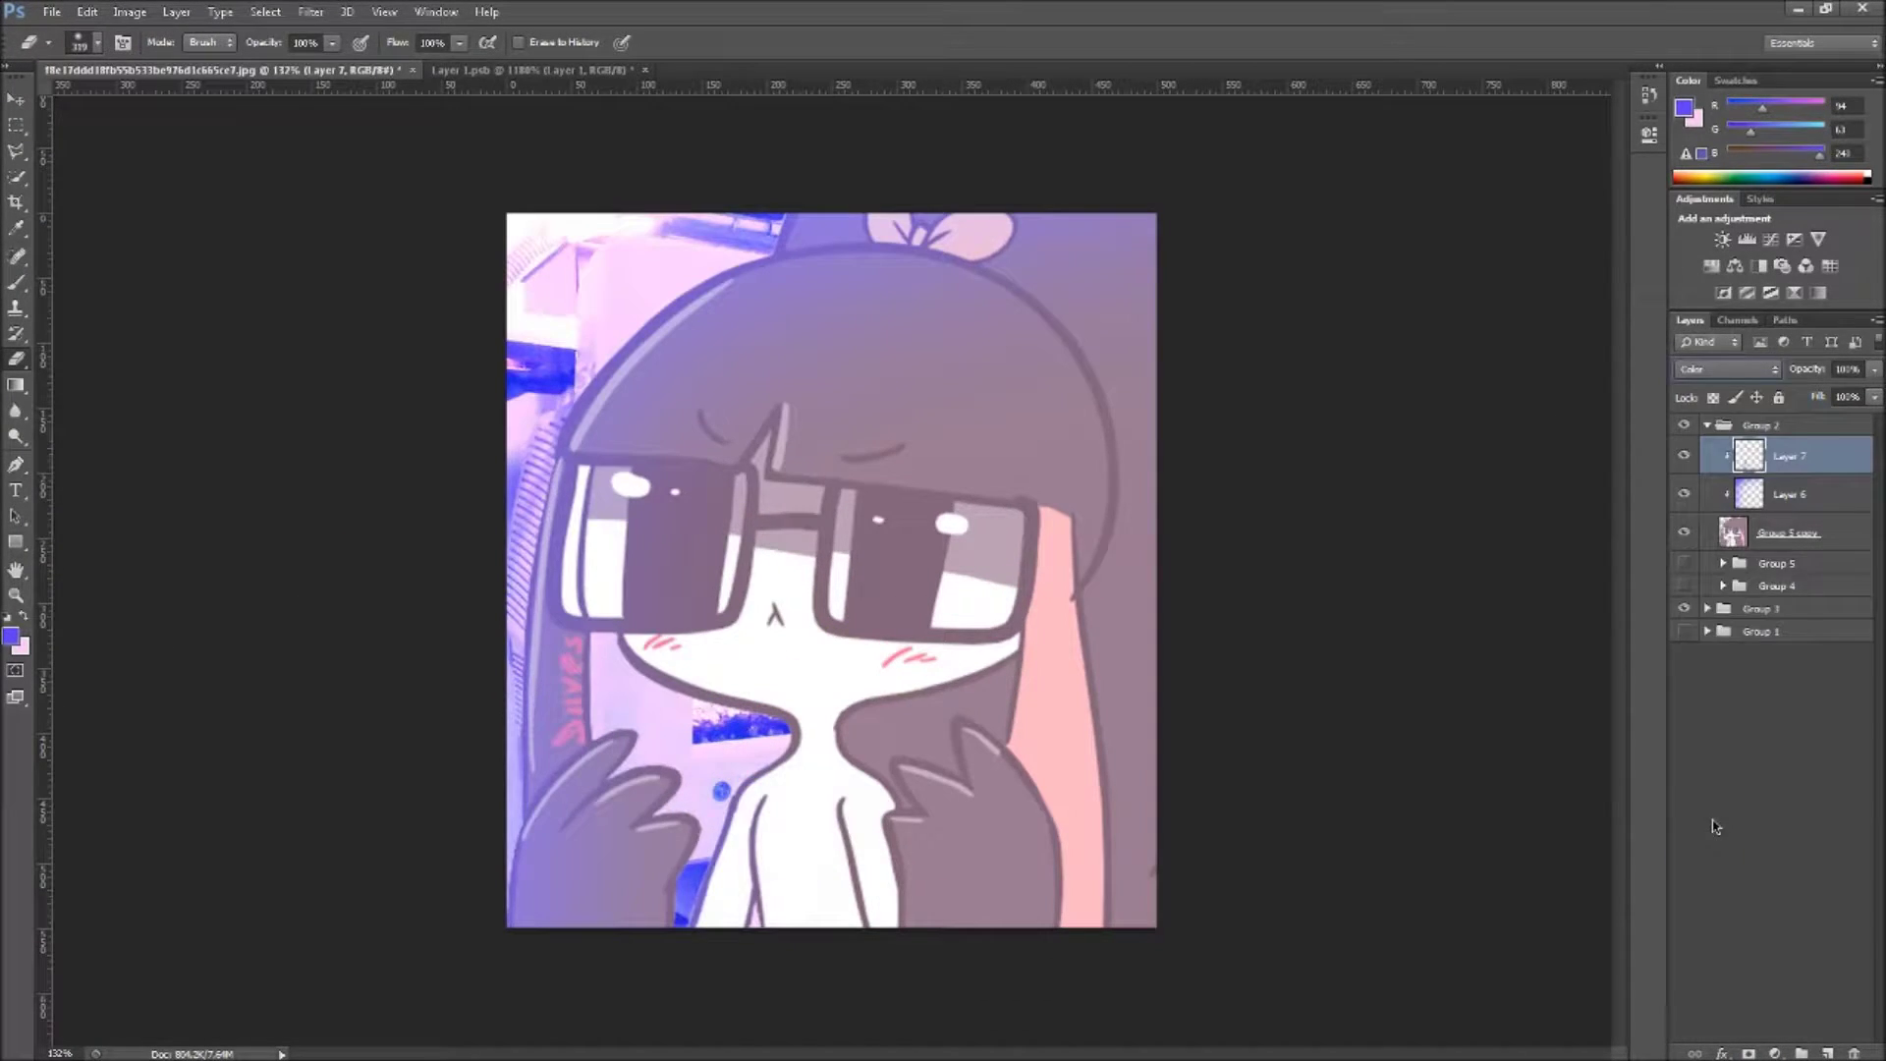
click(1788, 494)
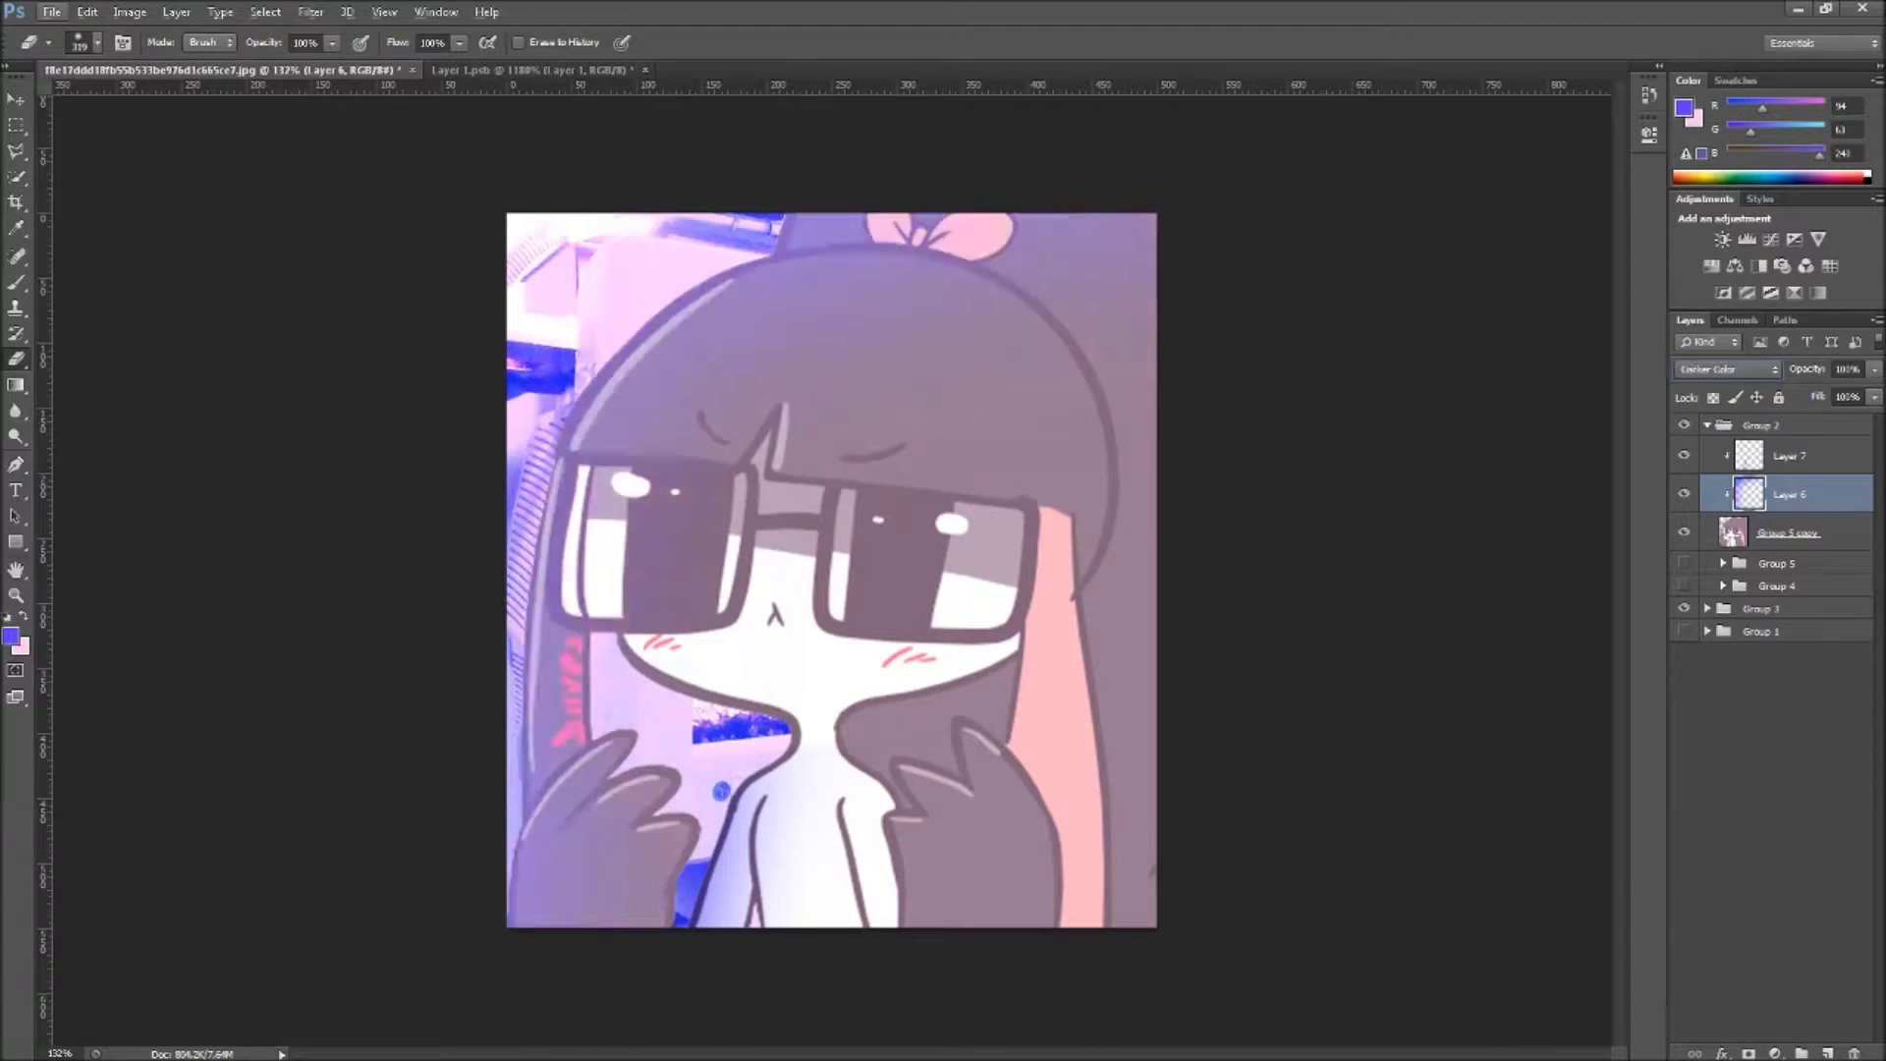
key(ctrl+minus)
scroll(831, 571, up, 2)
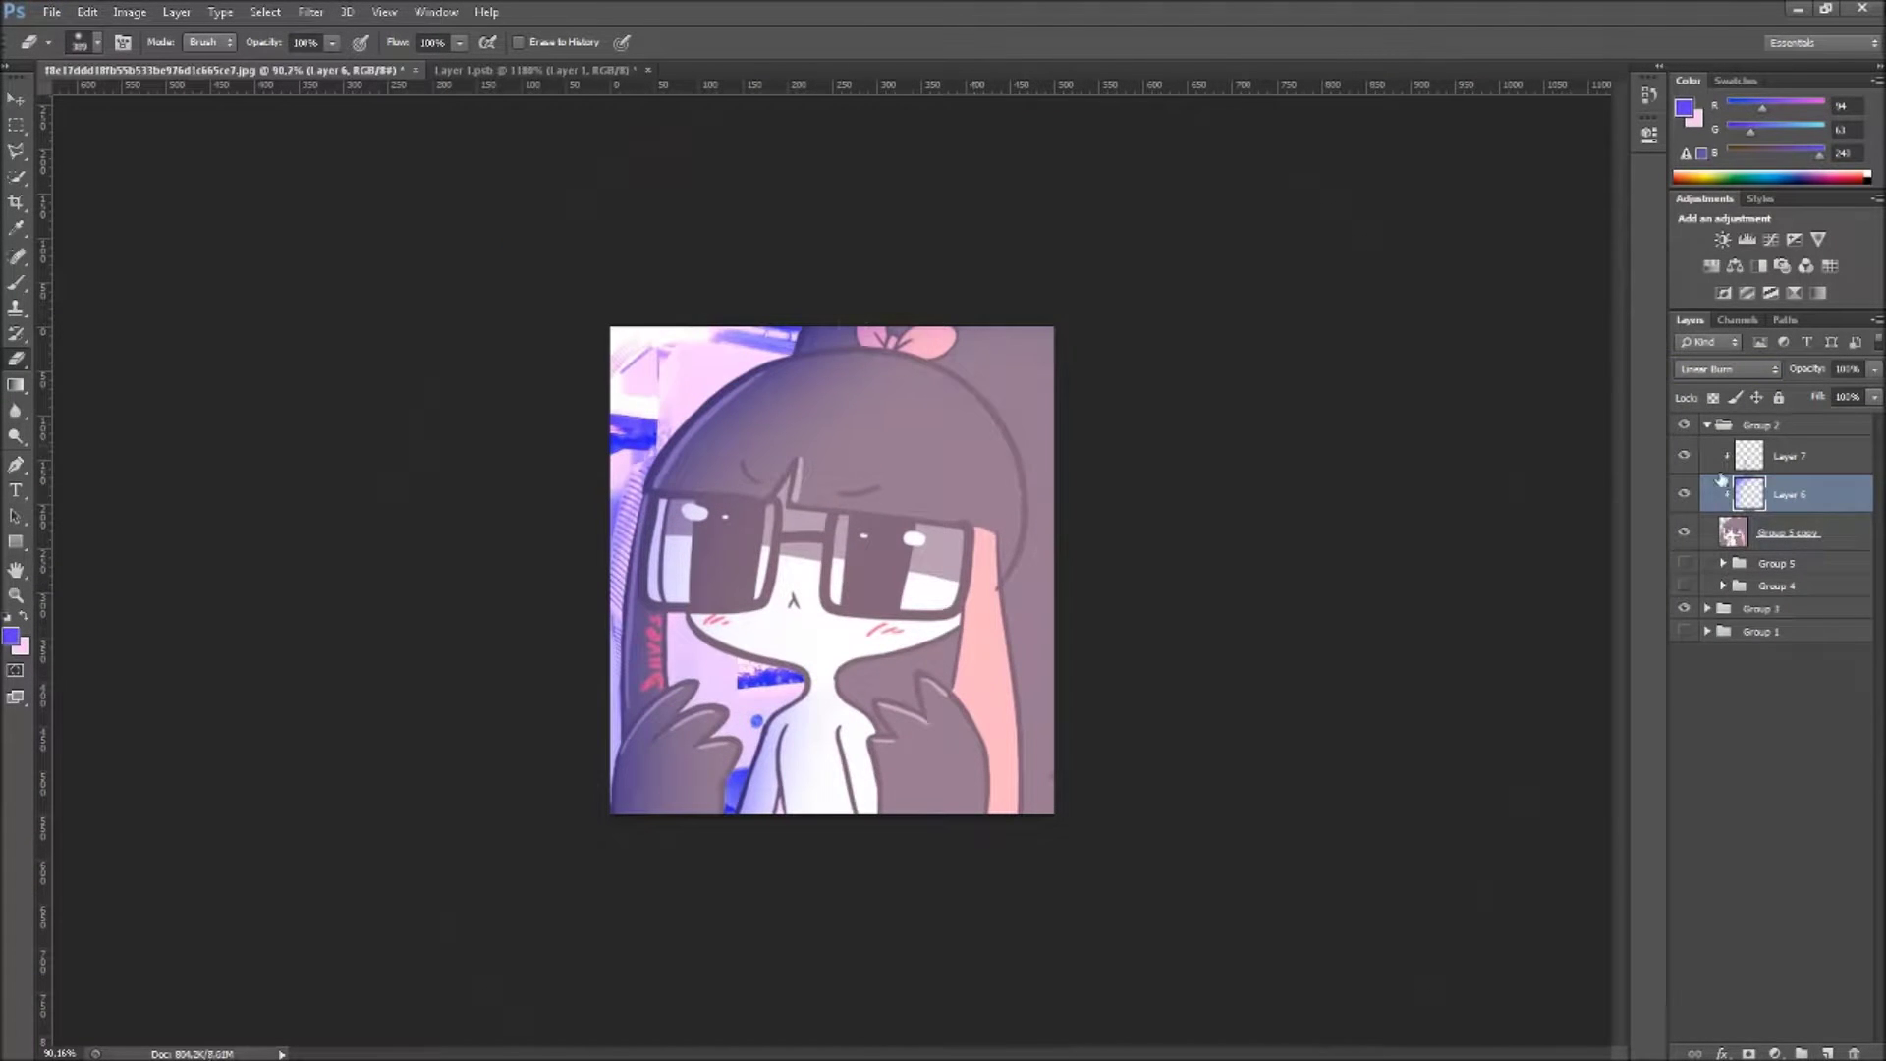
Step: Paint blue over the lower-left body on another clipped layer, erasing it from the hand
right_click(1798, 495)
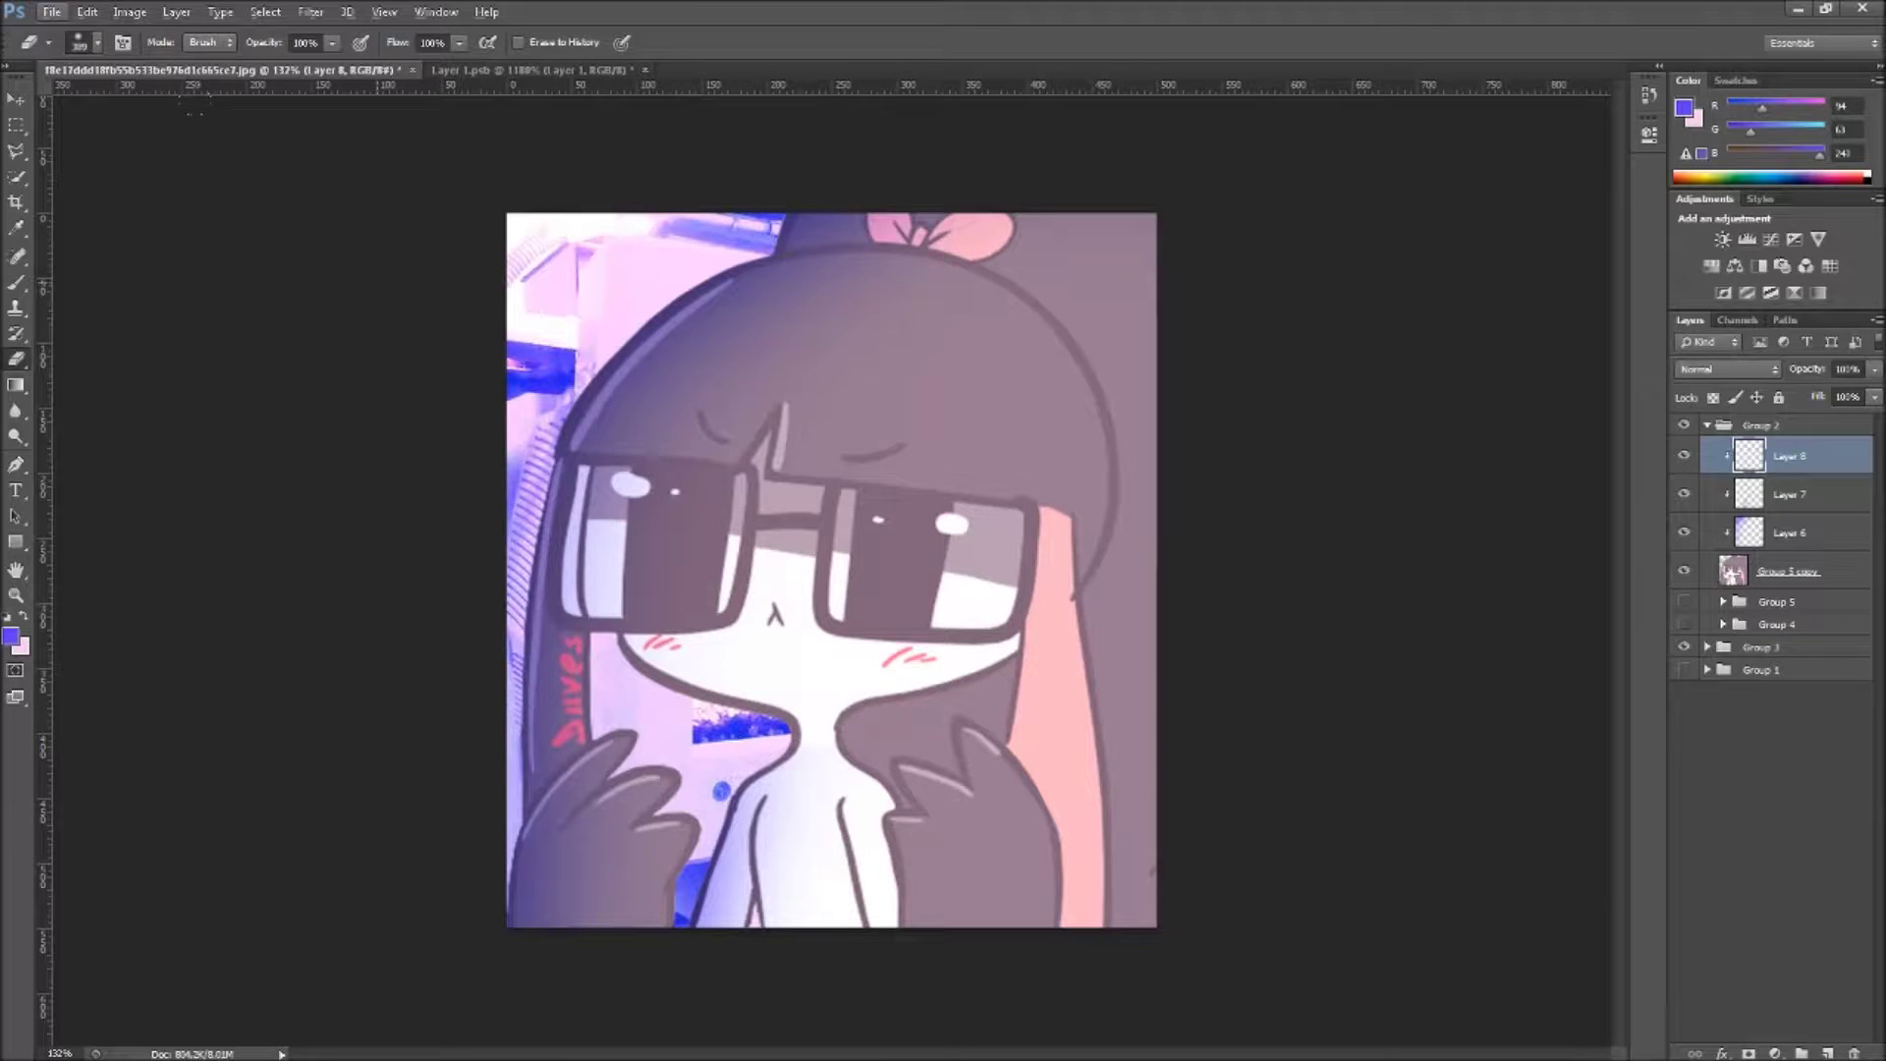
drag(643, 778, 328, 624)
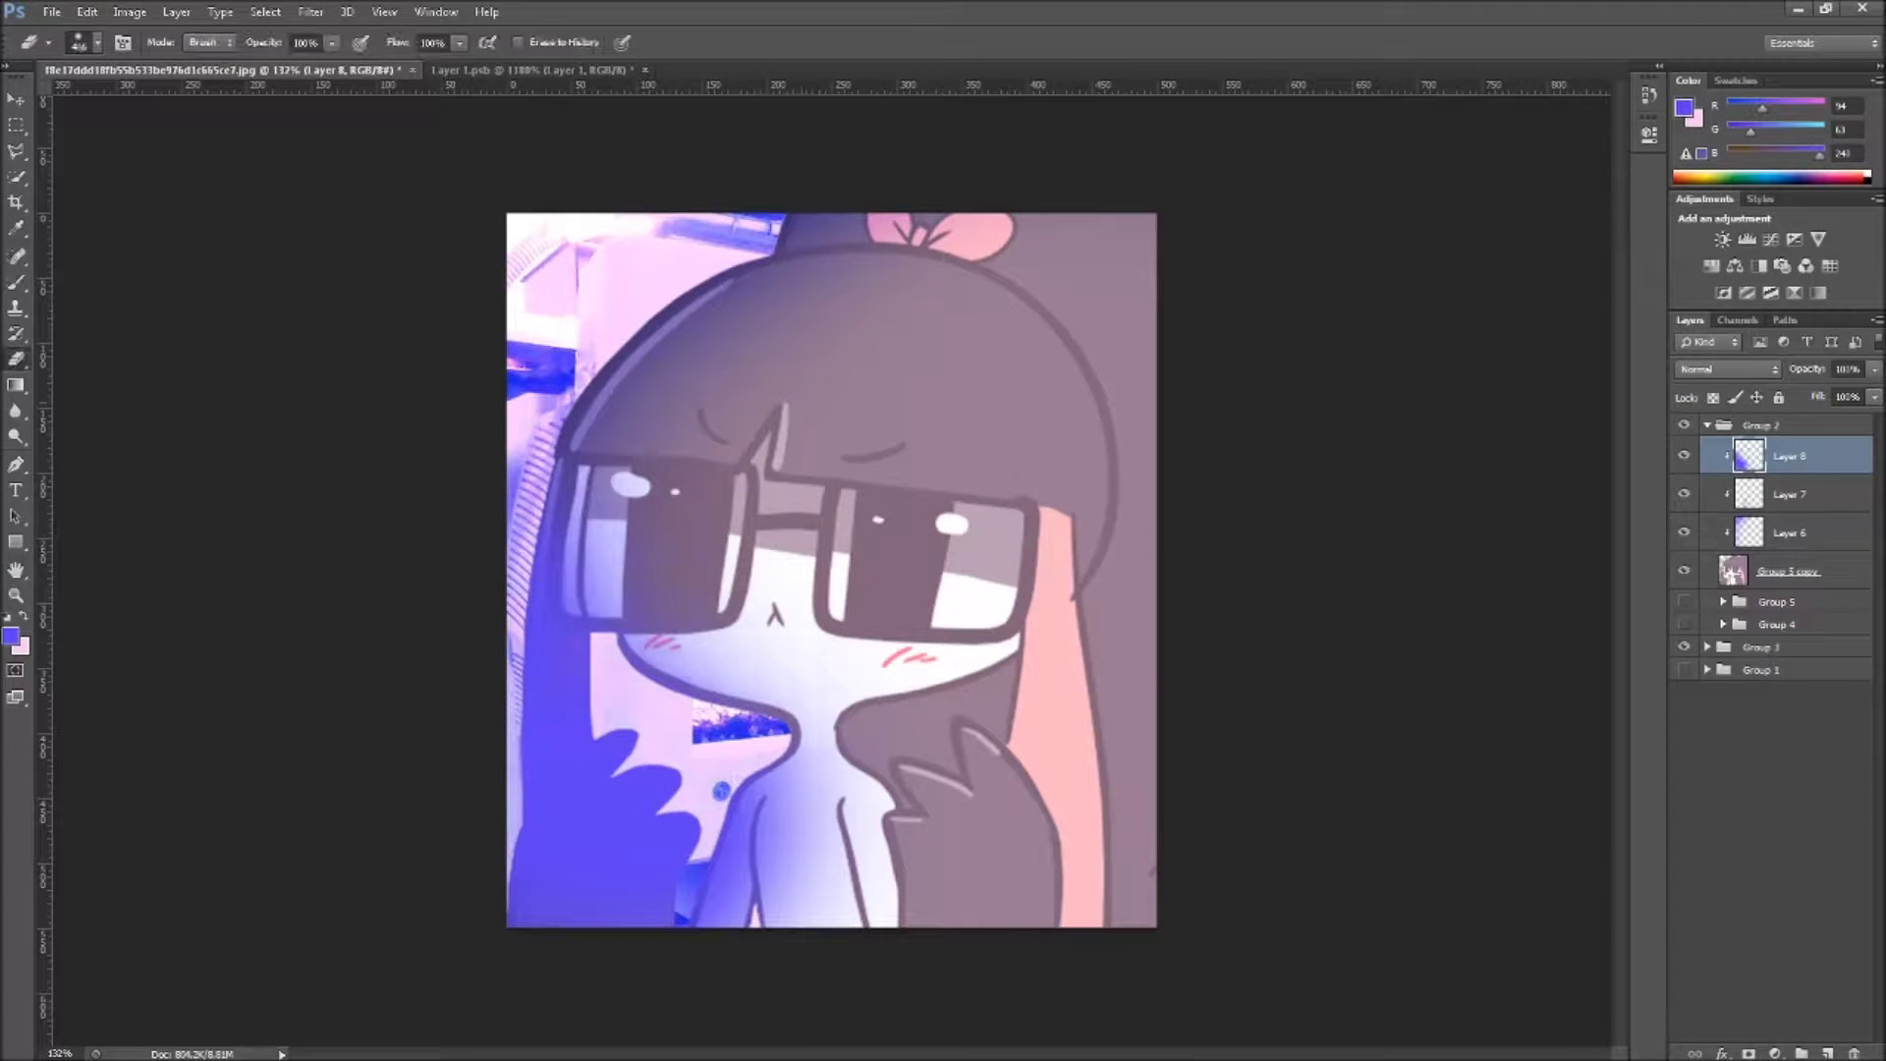
drag(786, 845, 533, 842)
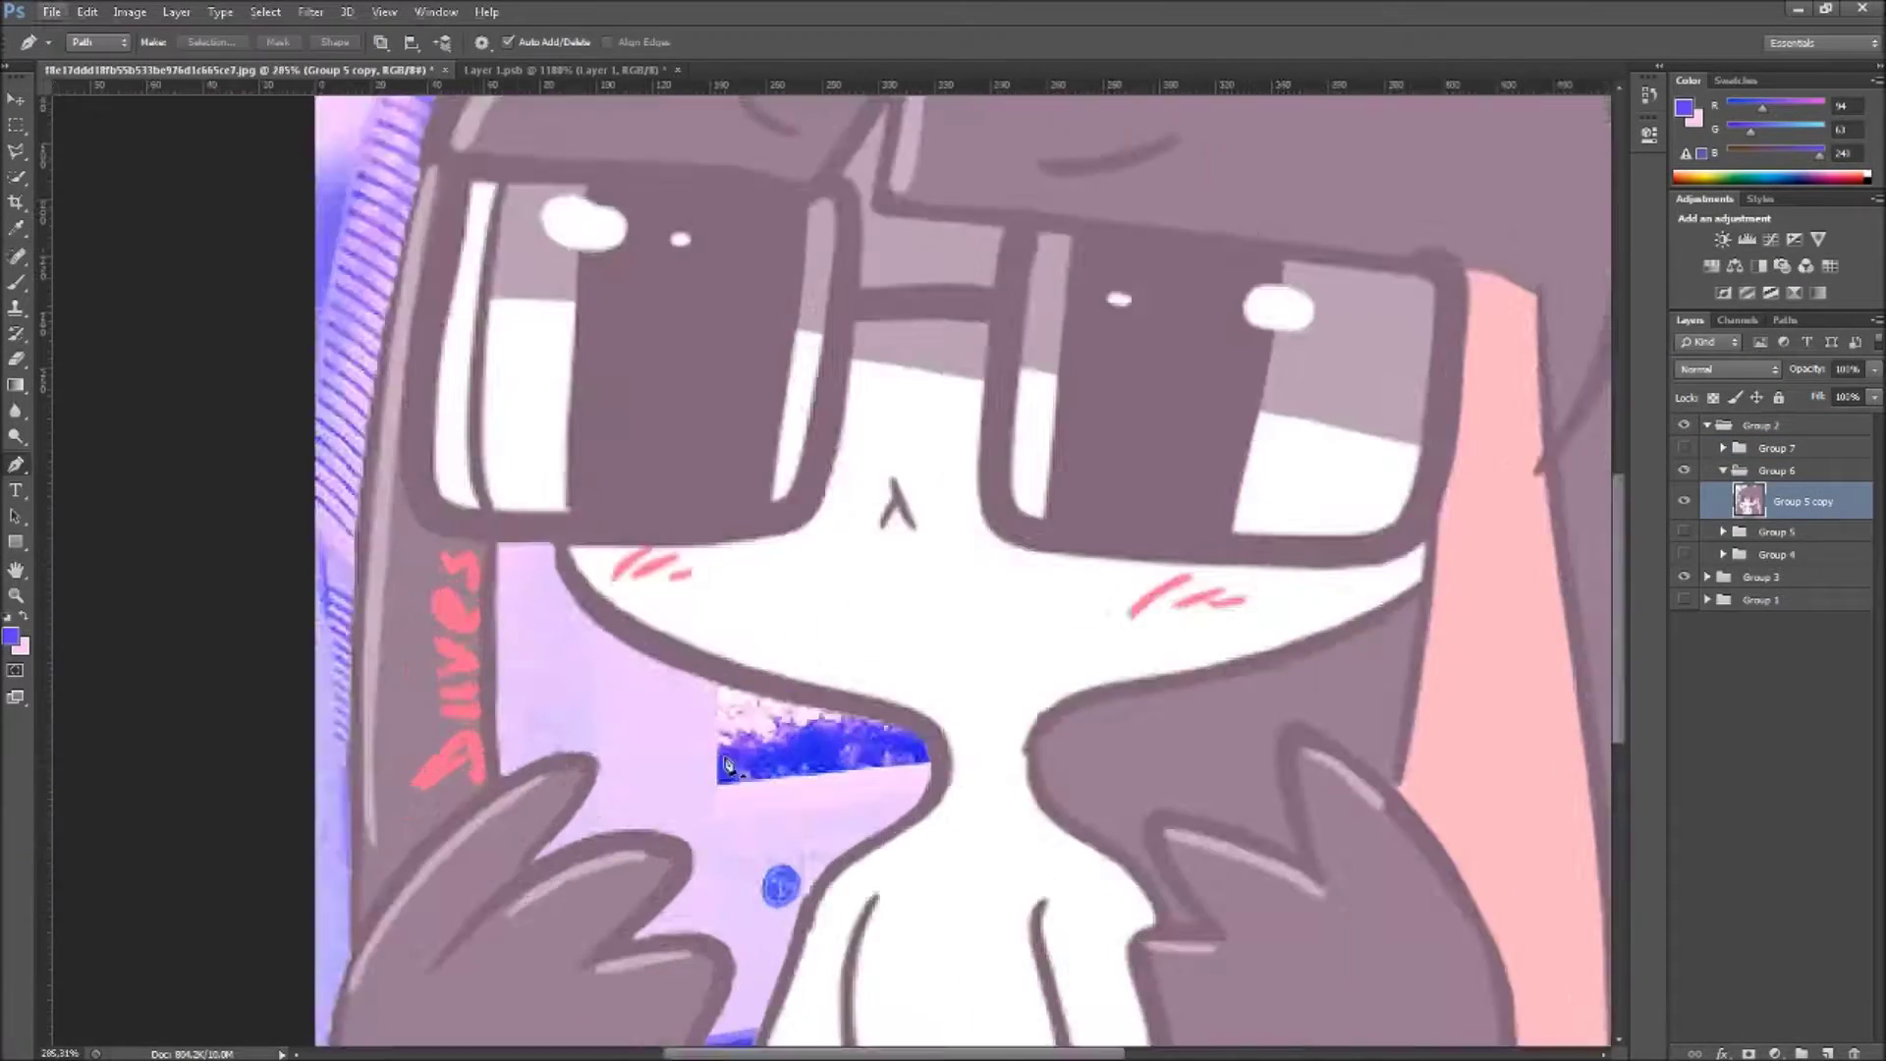
Step: Trace the face and body skin with the Pen tool, from the cheek down to the bottom edge
scroll(727, 766, up, 5)
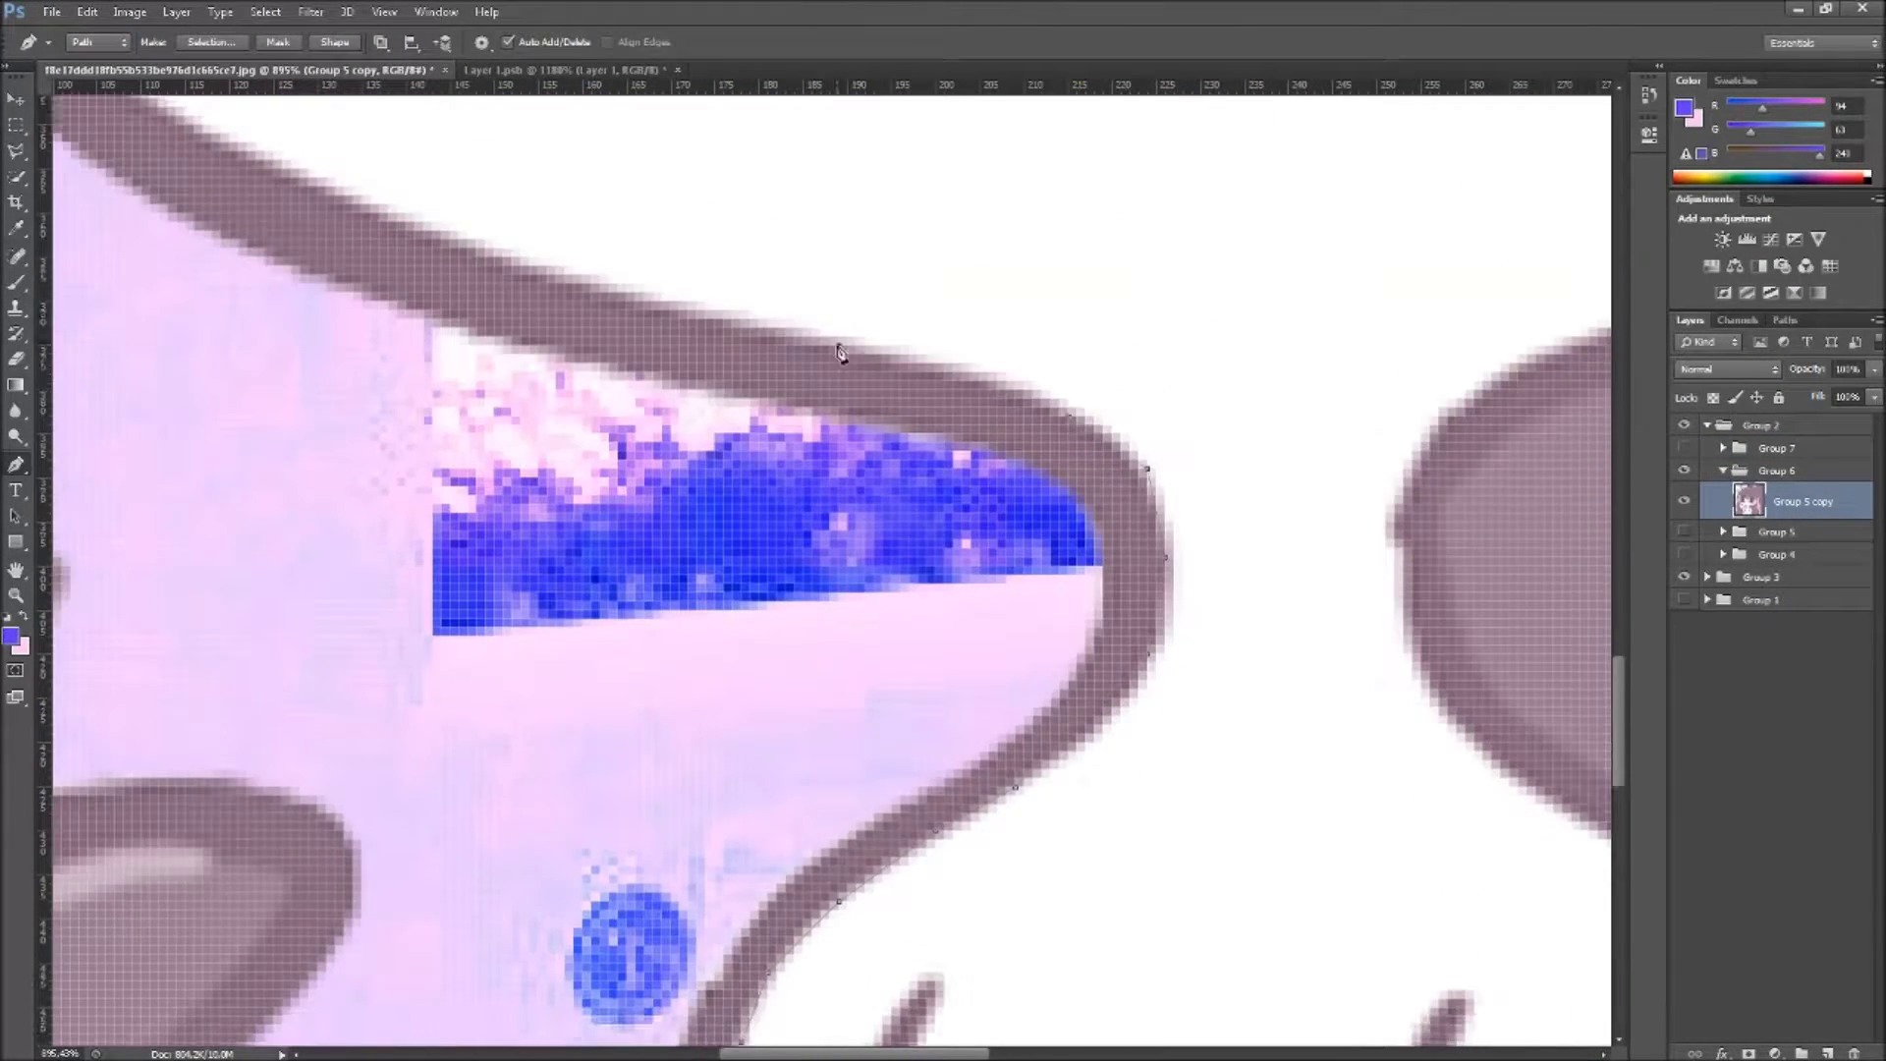
scroll(840, 354, down, 3)
scroll(1012, 211, up, 2)
scroll(1055, 369, up, 2)
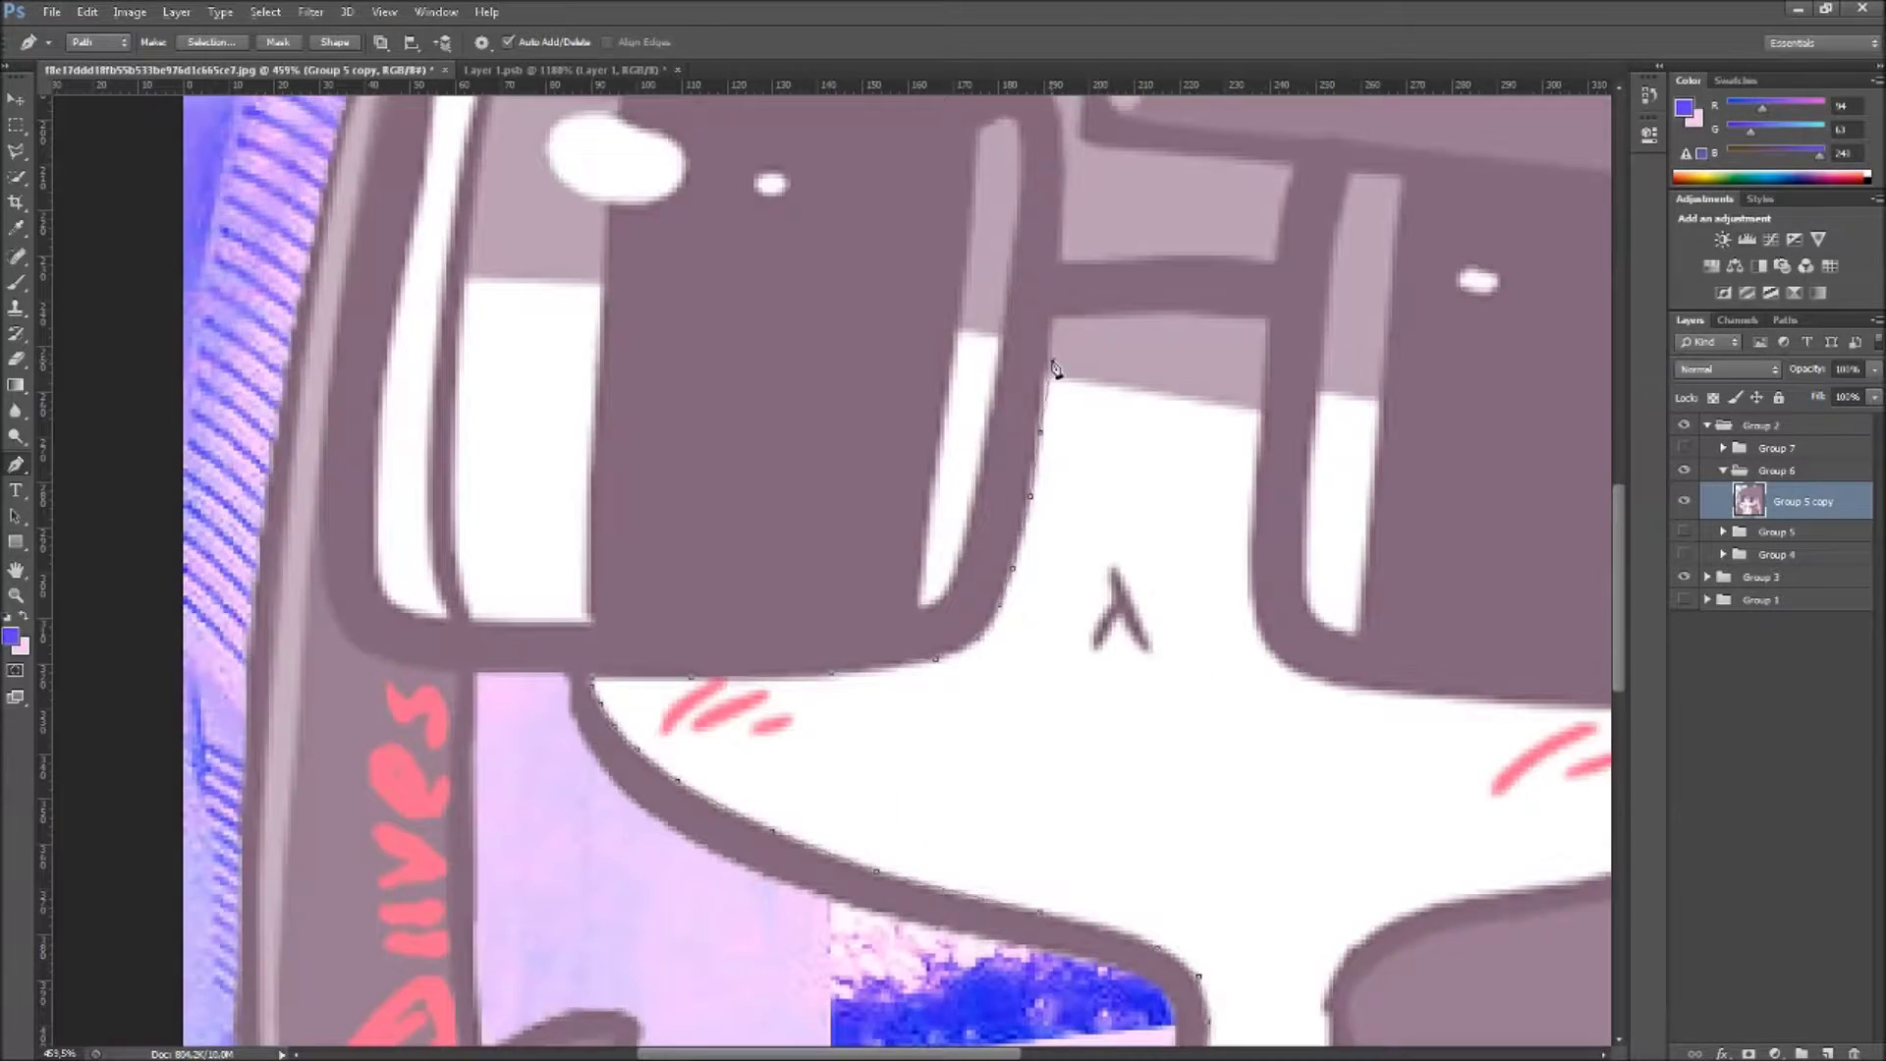
scroll(1055, 368, up, 2)
scroll(1044, 240, down, 1)
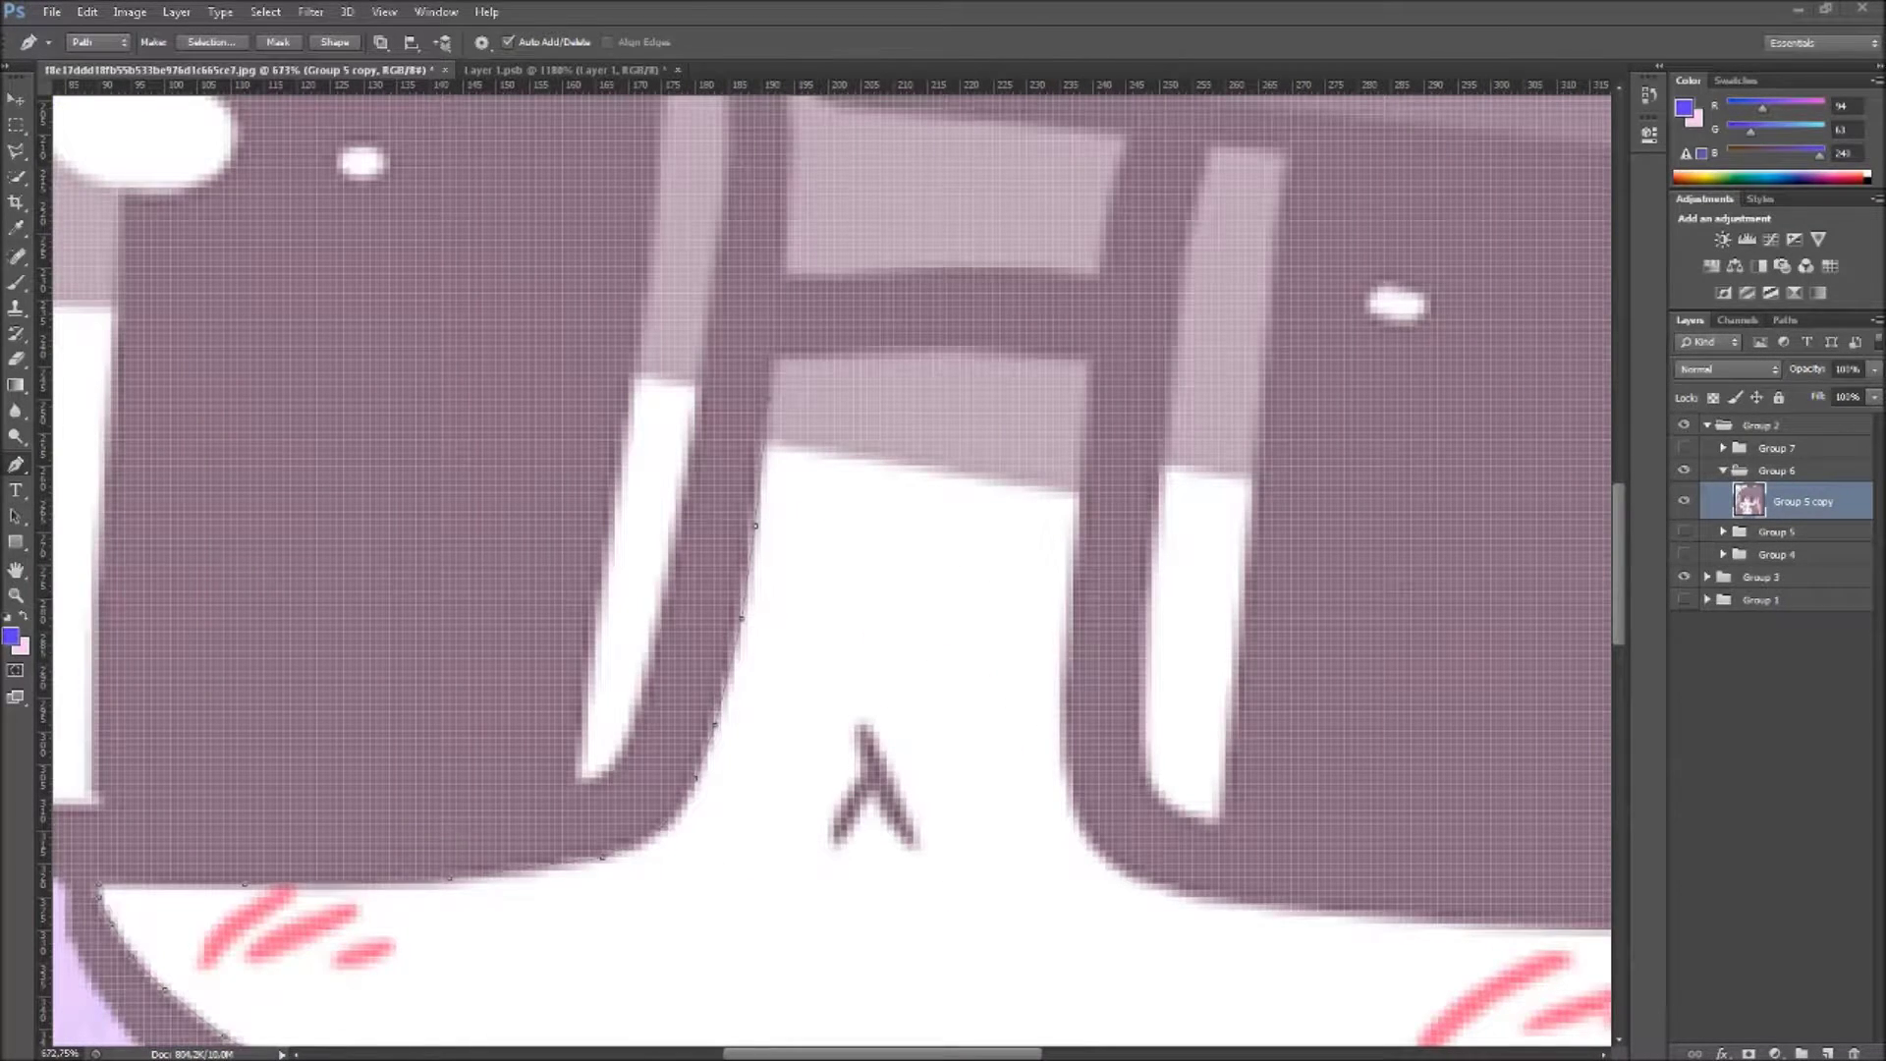
scroll(1287, 914, down, 1)
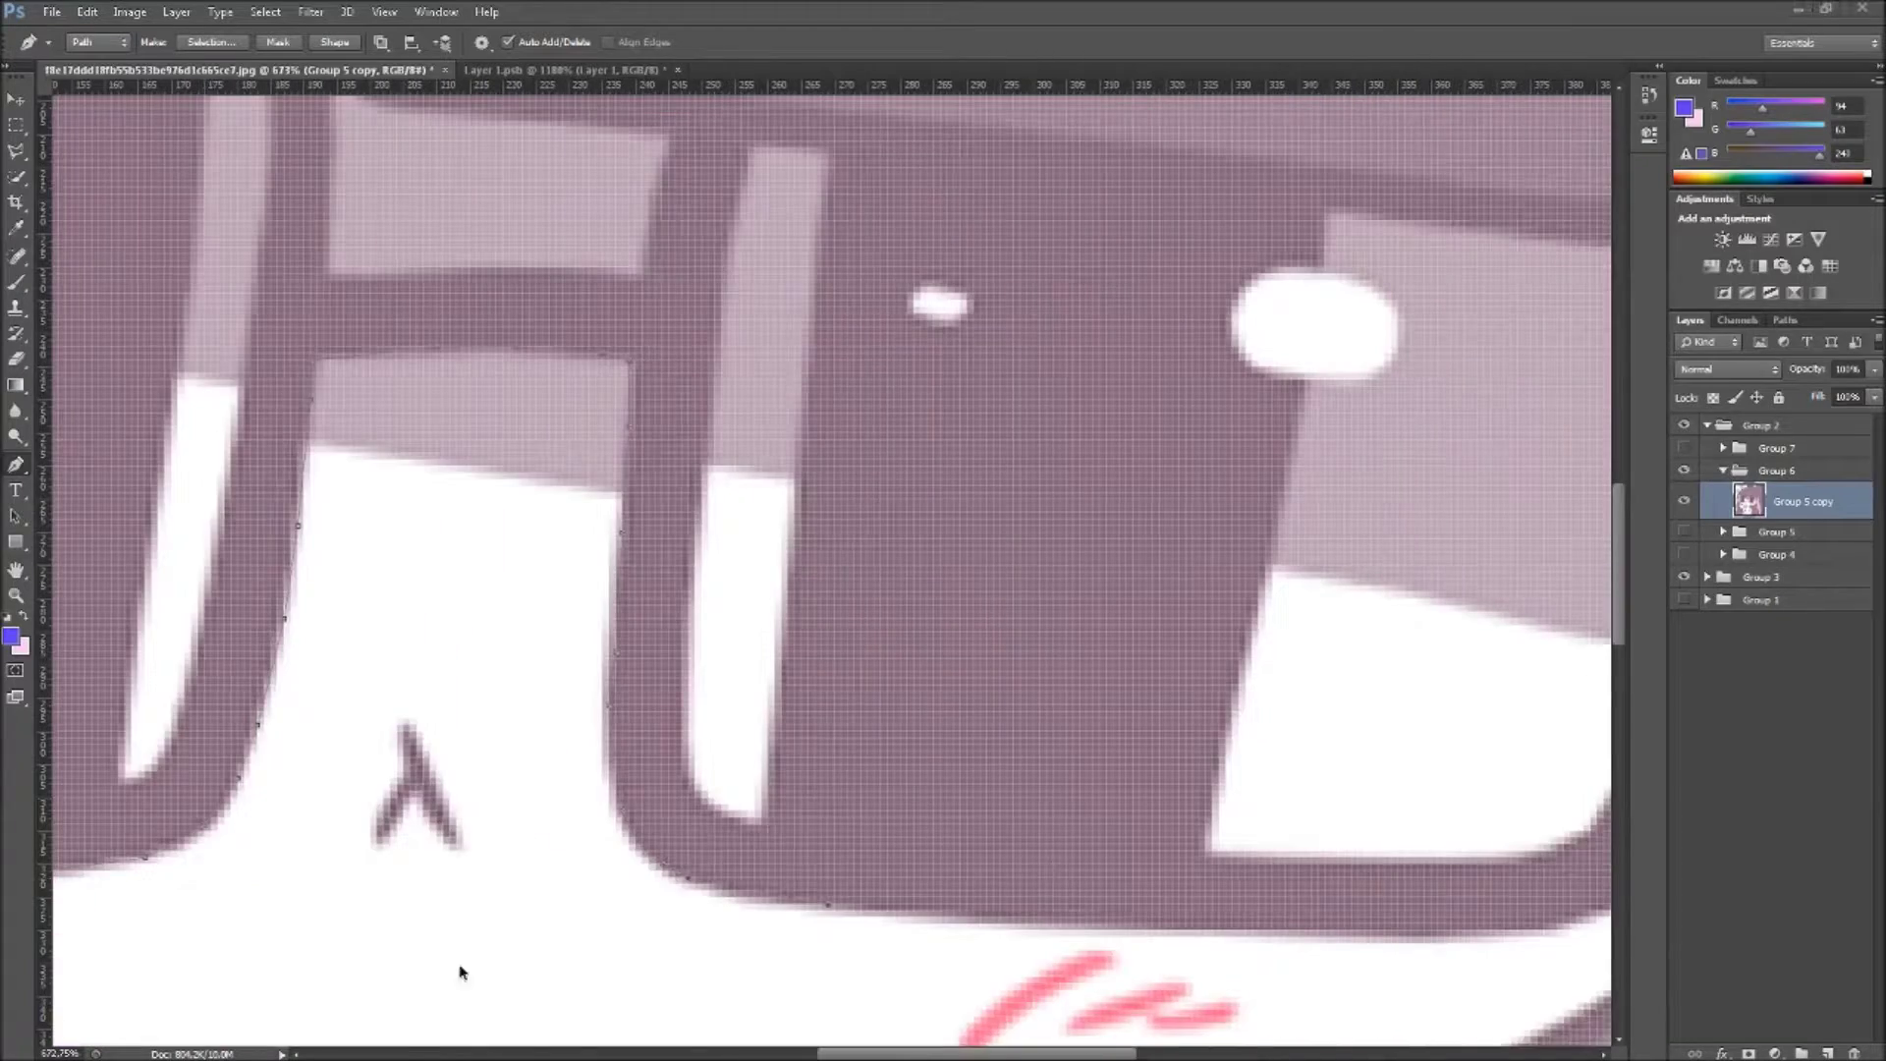
scroll(1284, 809, right, 3)
scroll(1464, 749, down, 1)
scroll(1444, 921, right, 2)
scroll(1444, 920, down, 2)
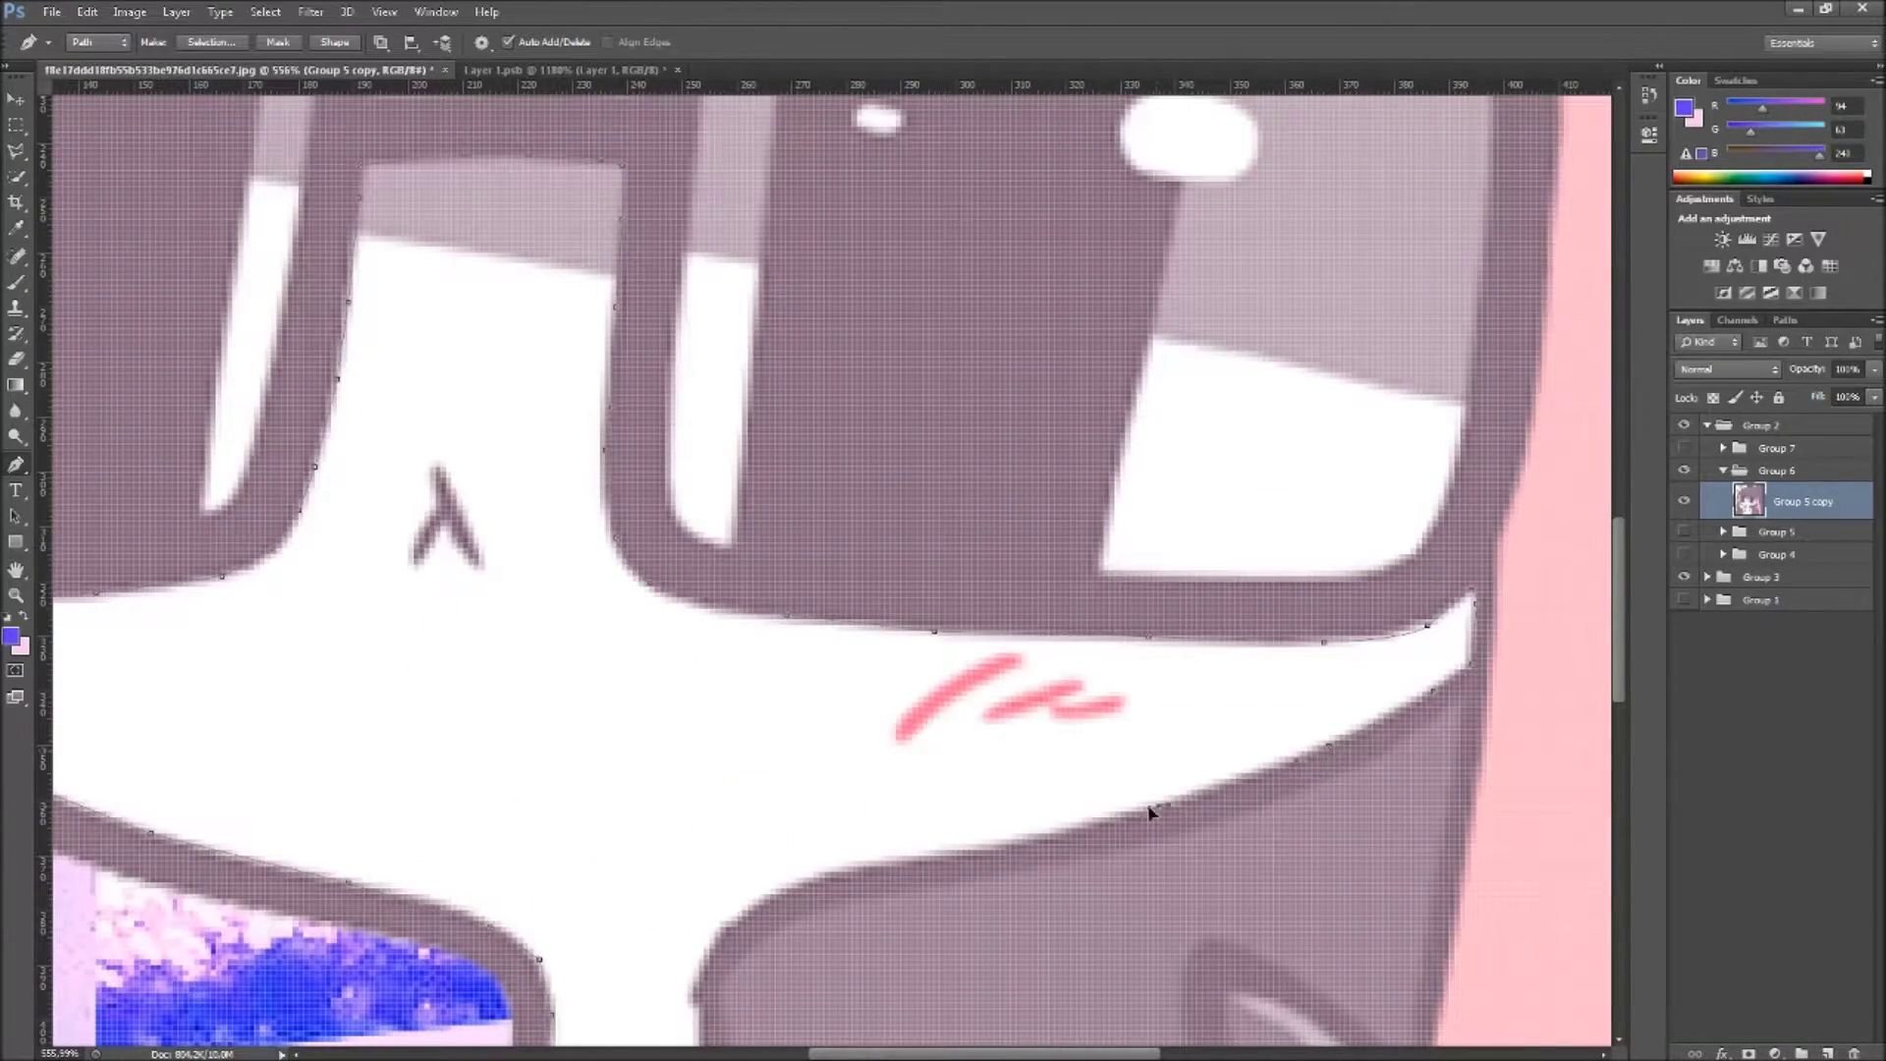
scroll(704, 997, up, 2)
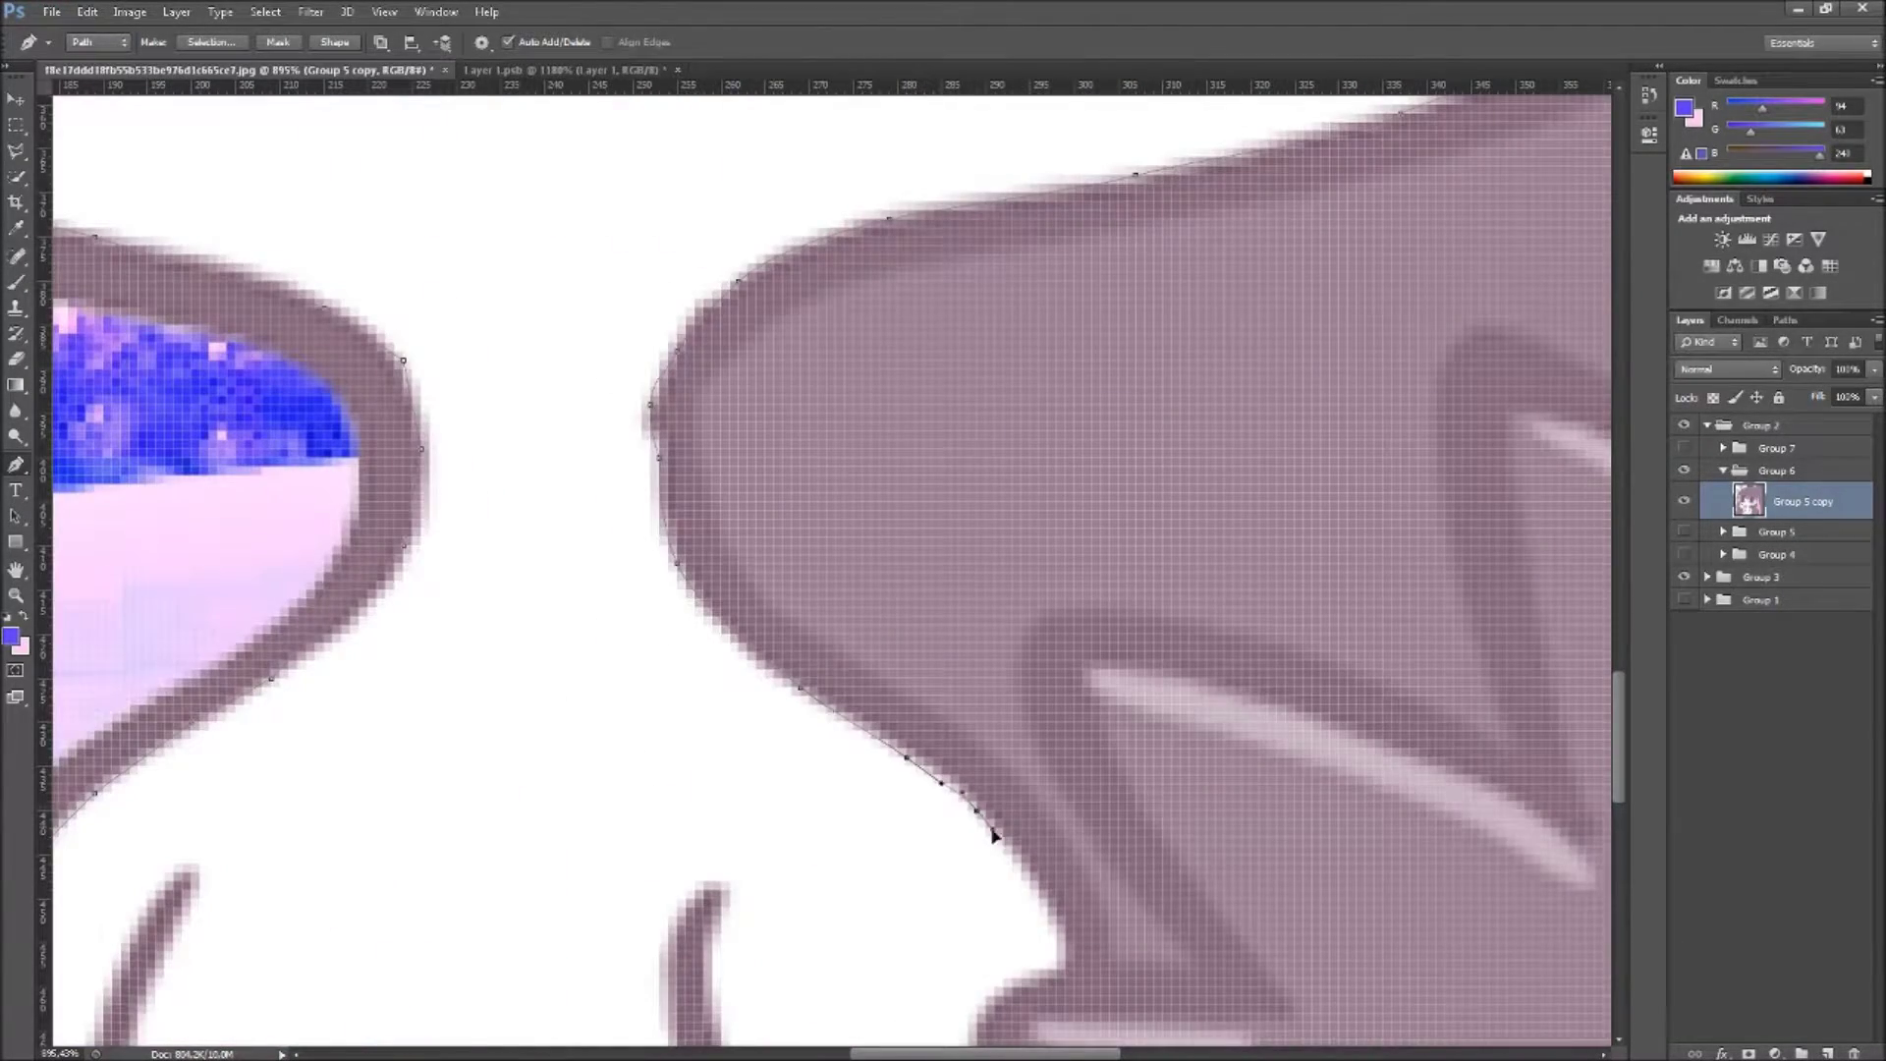
scroll(983, 842, down, 3)
click(1045, 865)
scroll(1045, 864, down, 3)
click(1087, 894)
scroll(1088, 894, down, 3)
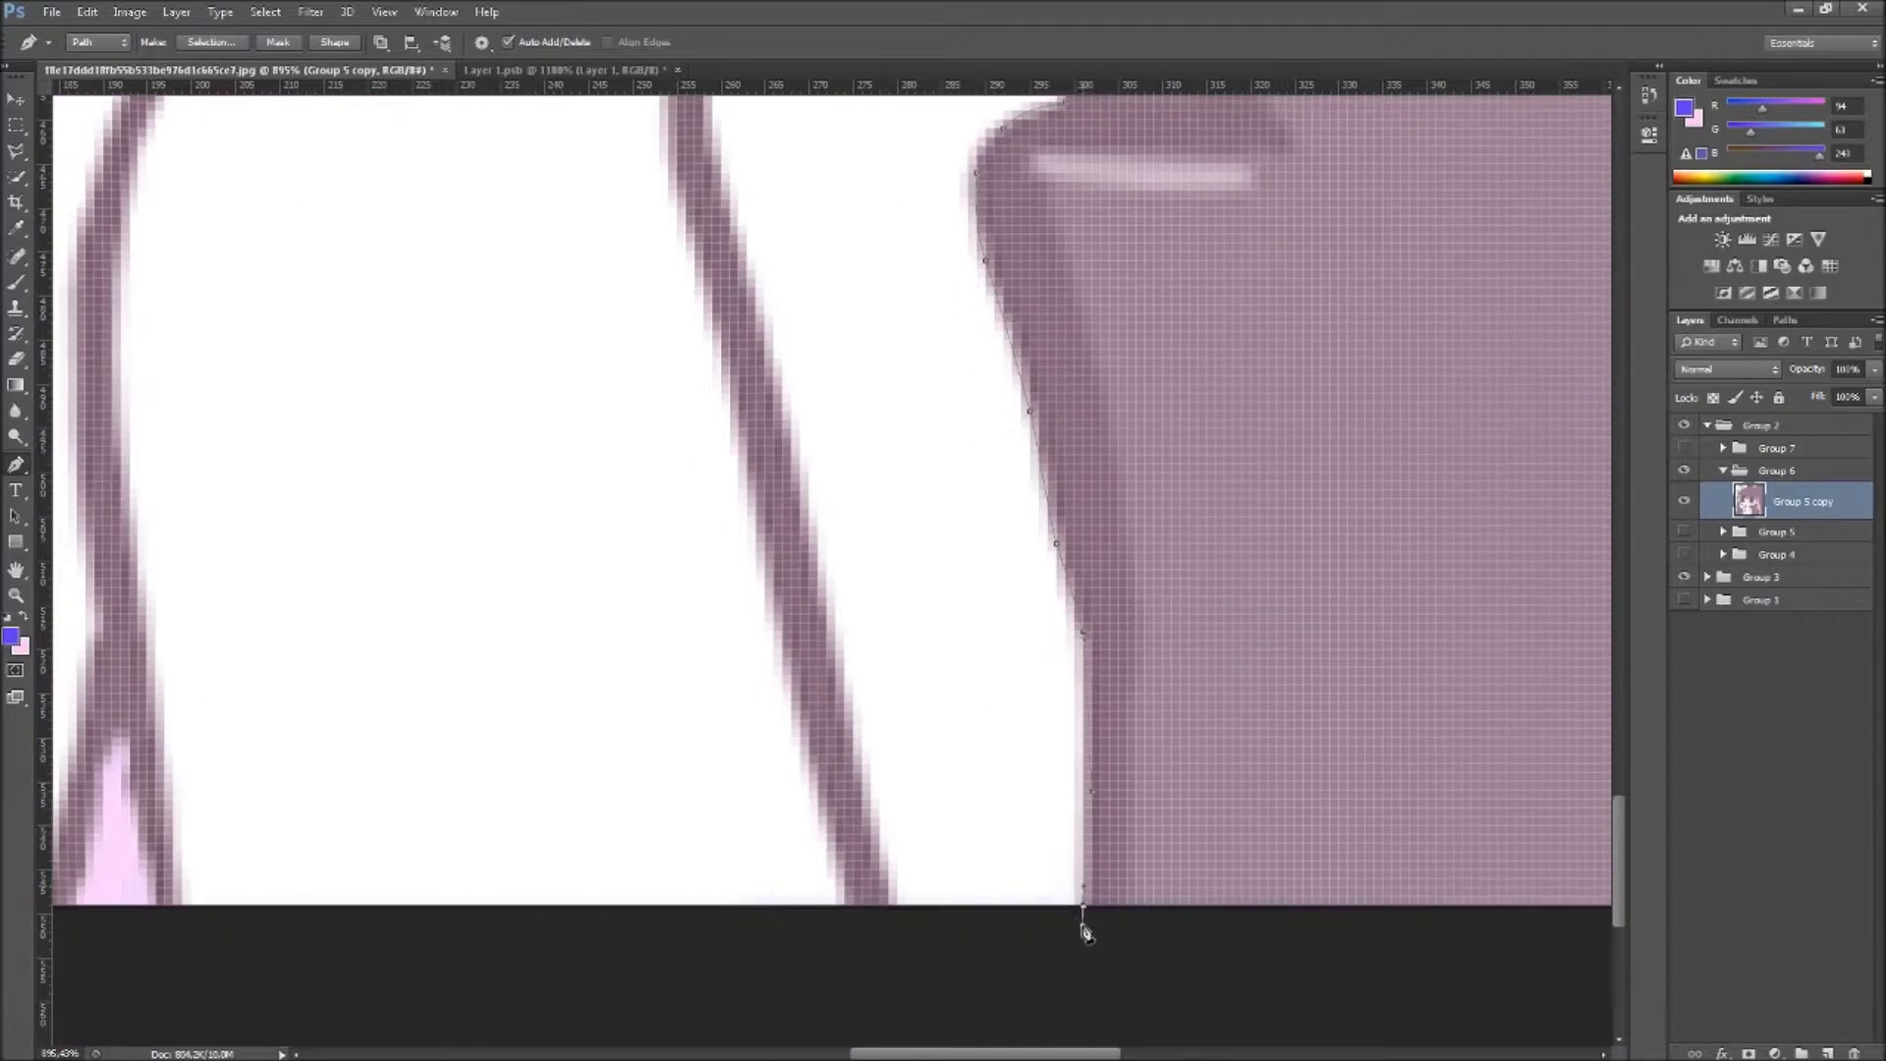
scroll(1083, 923, down, 5)
scroll(985, 937, down, 2)
Step: Turn the skin path into a selection and add the new Layer 9
right_click(822, 658)
click(884, 733)
key(m)
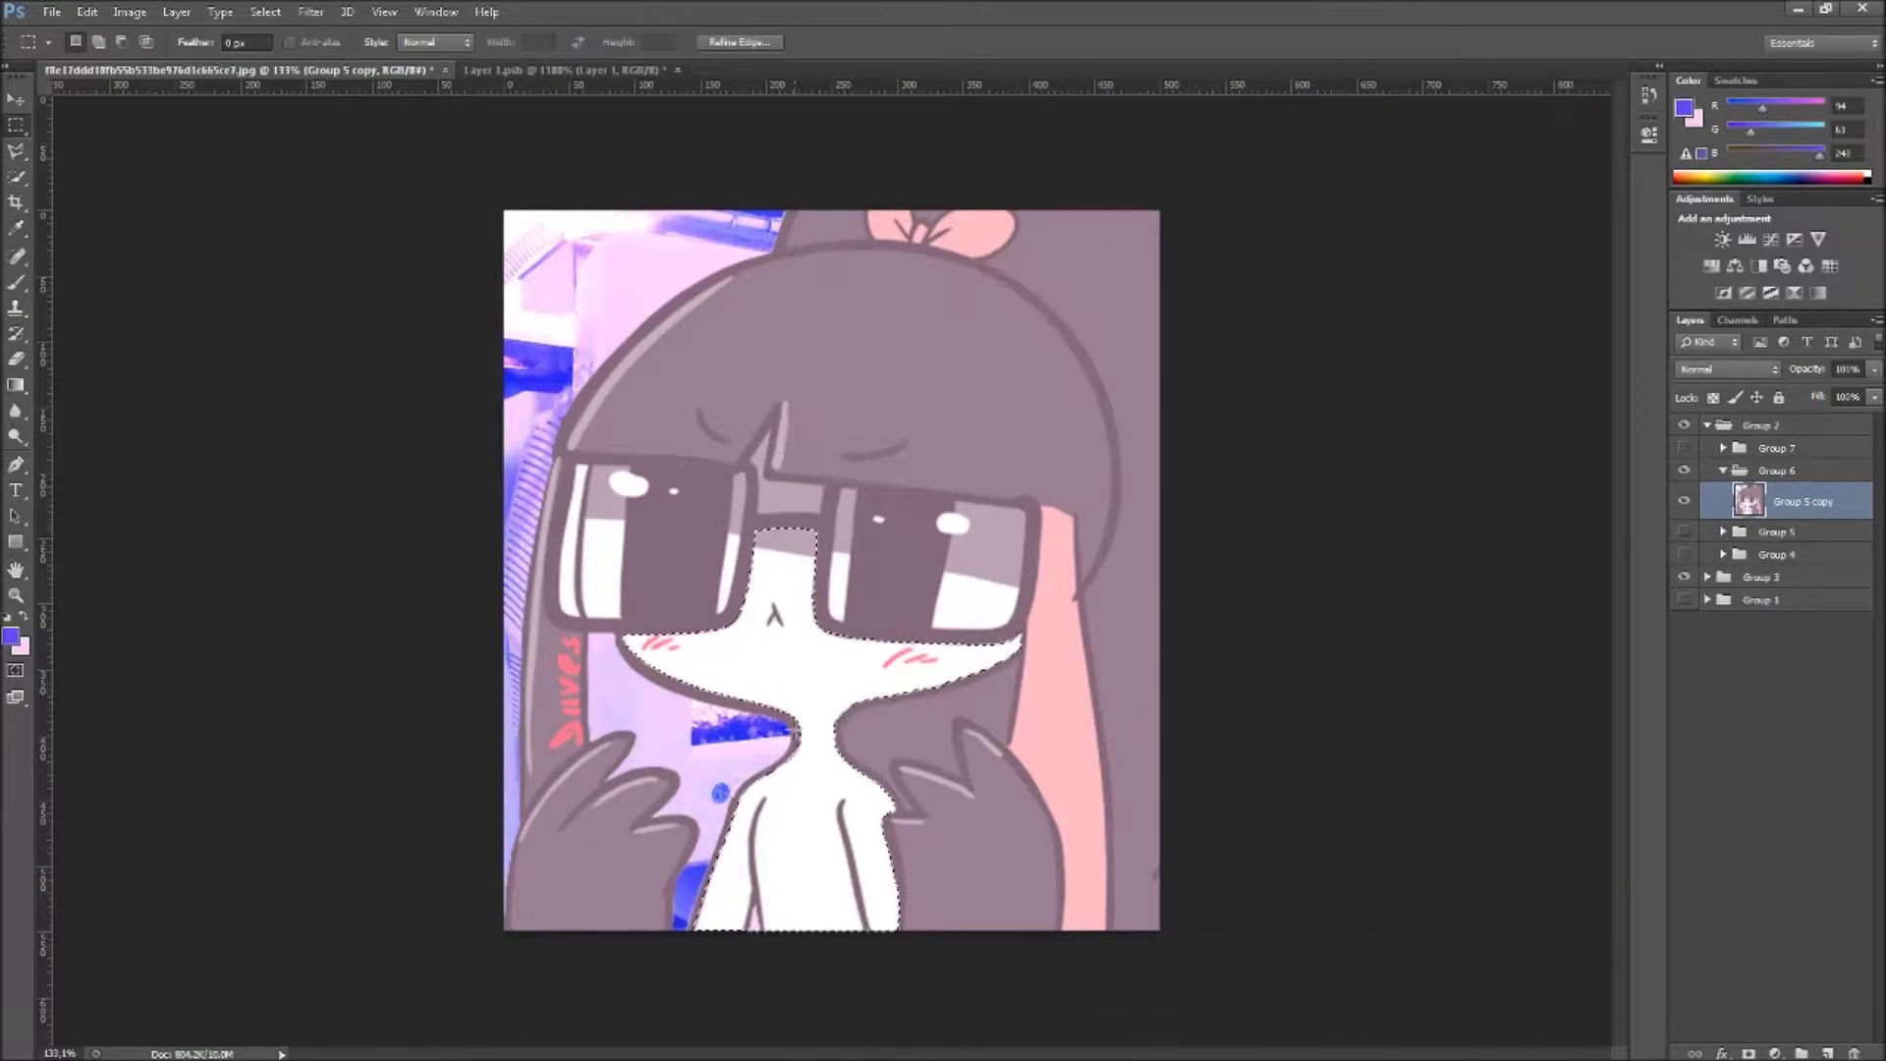
key(ctrl+j)
key(alt+bracketleft)
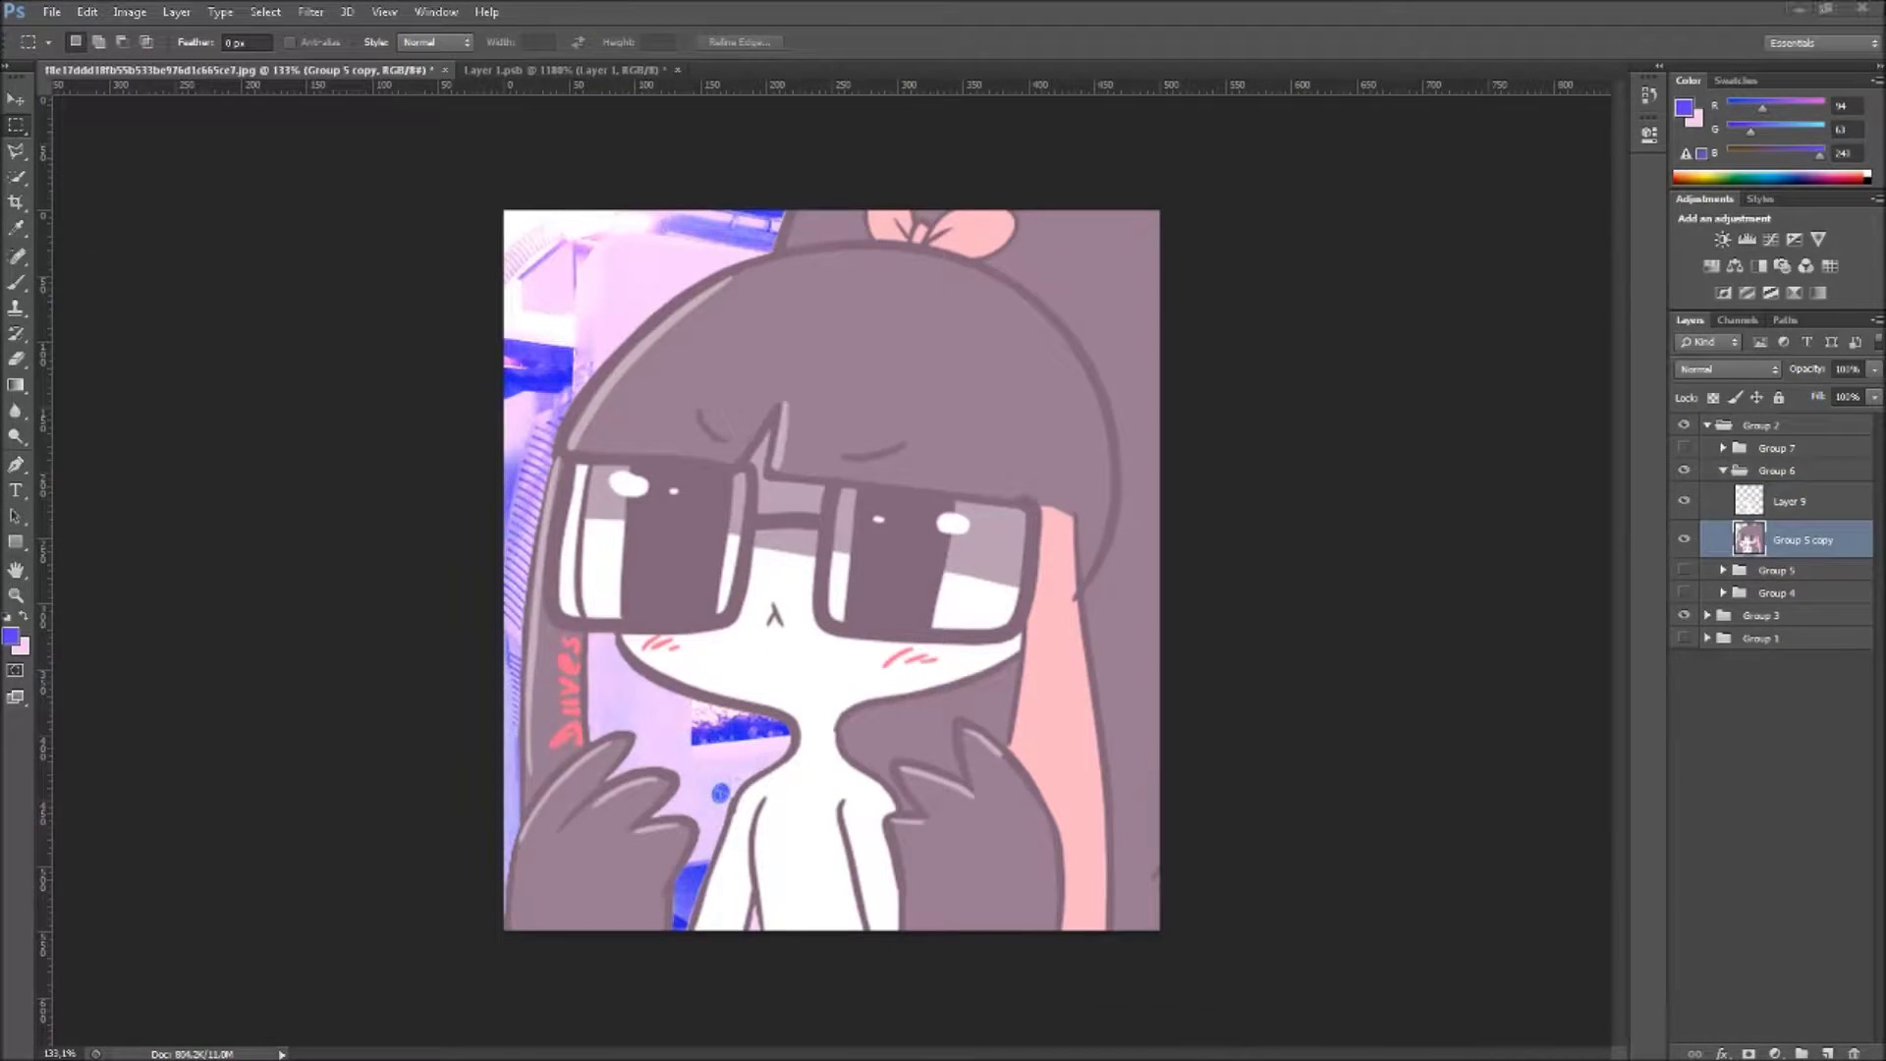
Step: Trace the lens highlight with the Pen tool and turn it into a selection
click(16, 464)
scroll(688, 504, up, 6)
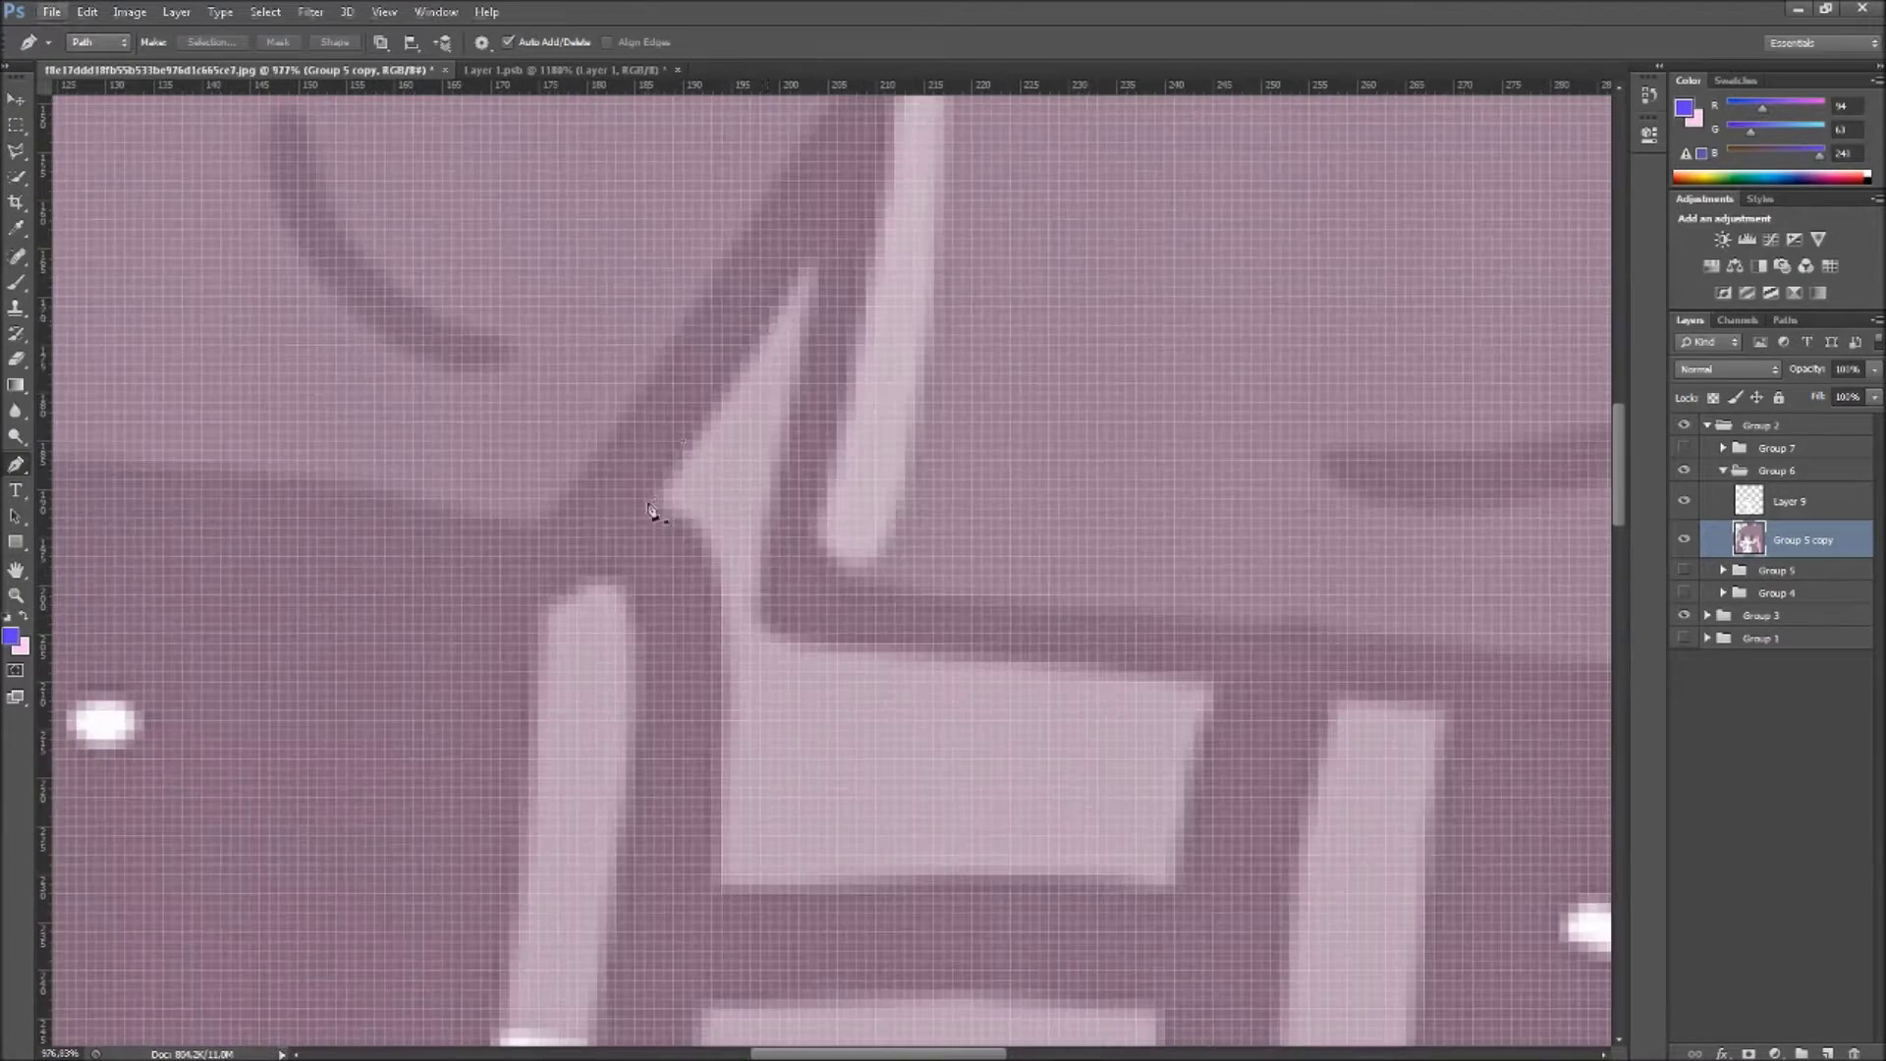
scroll(819, 273, down, 5)
click(1205, 446)
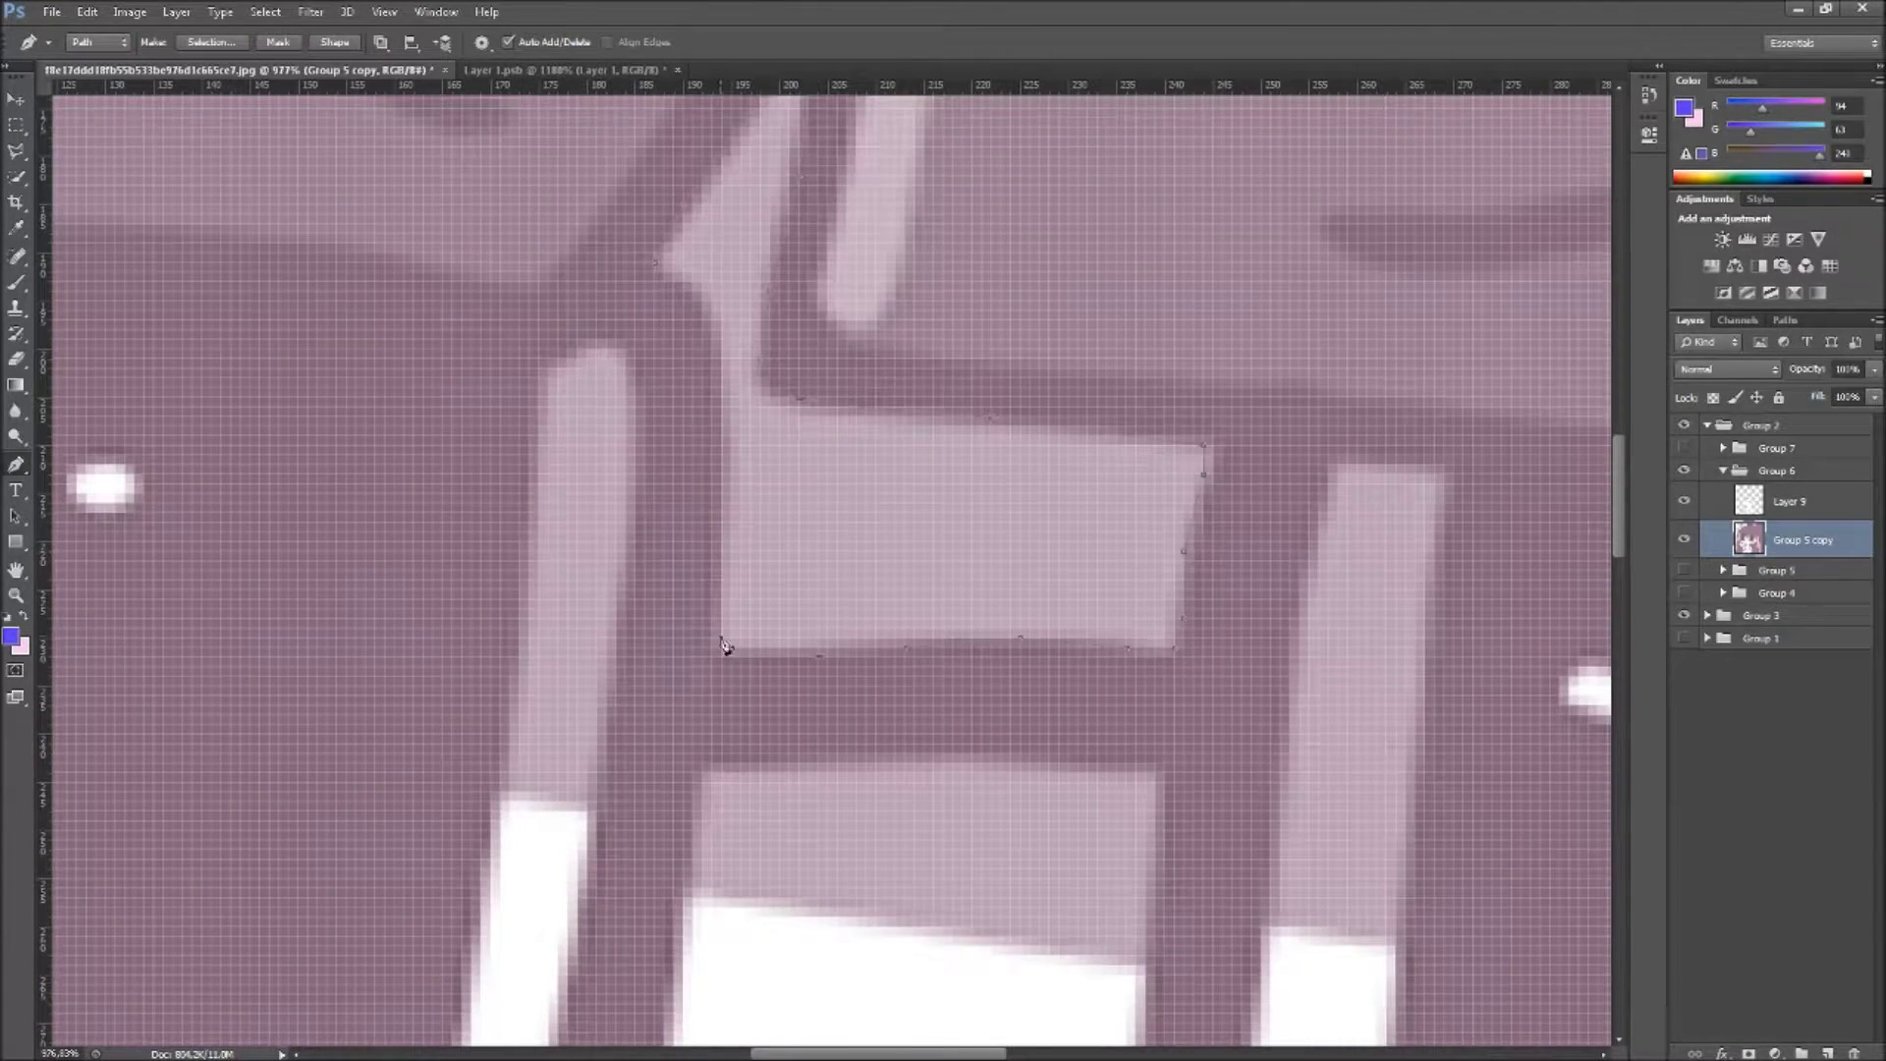
scroll(659, 272, down, 6)
right_click(835, 358)
click(885, 442)
key(alt+bracketright)
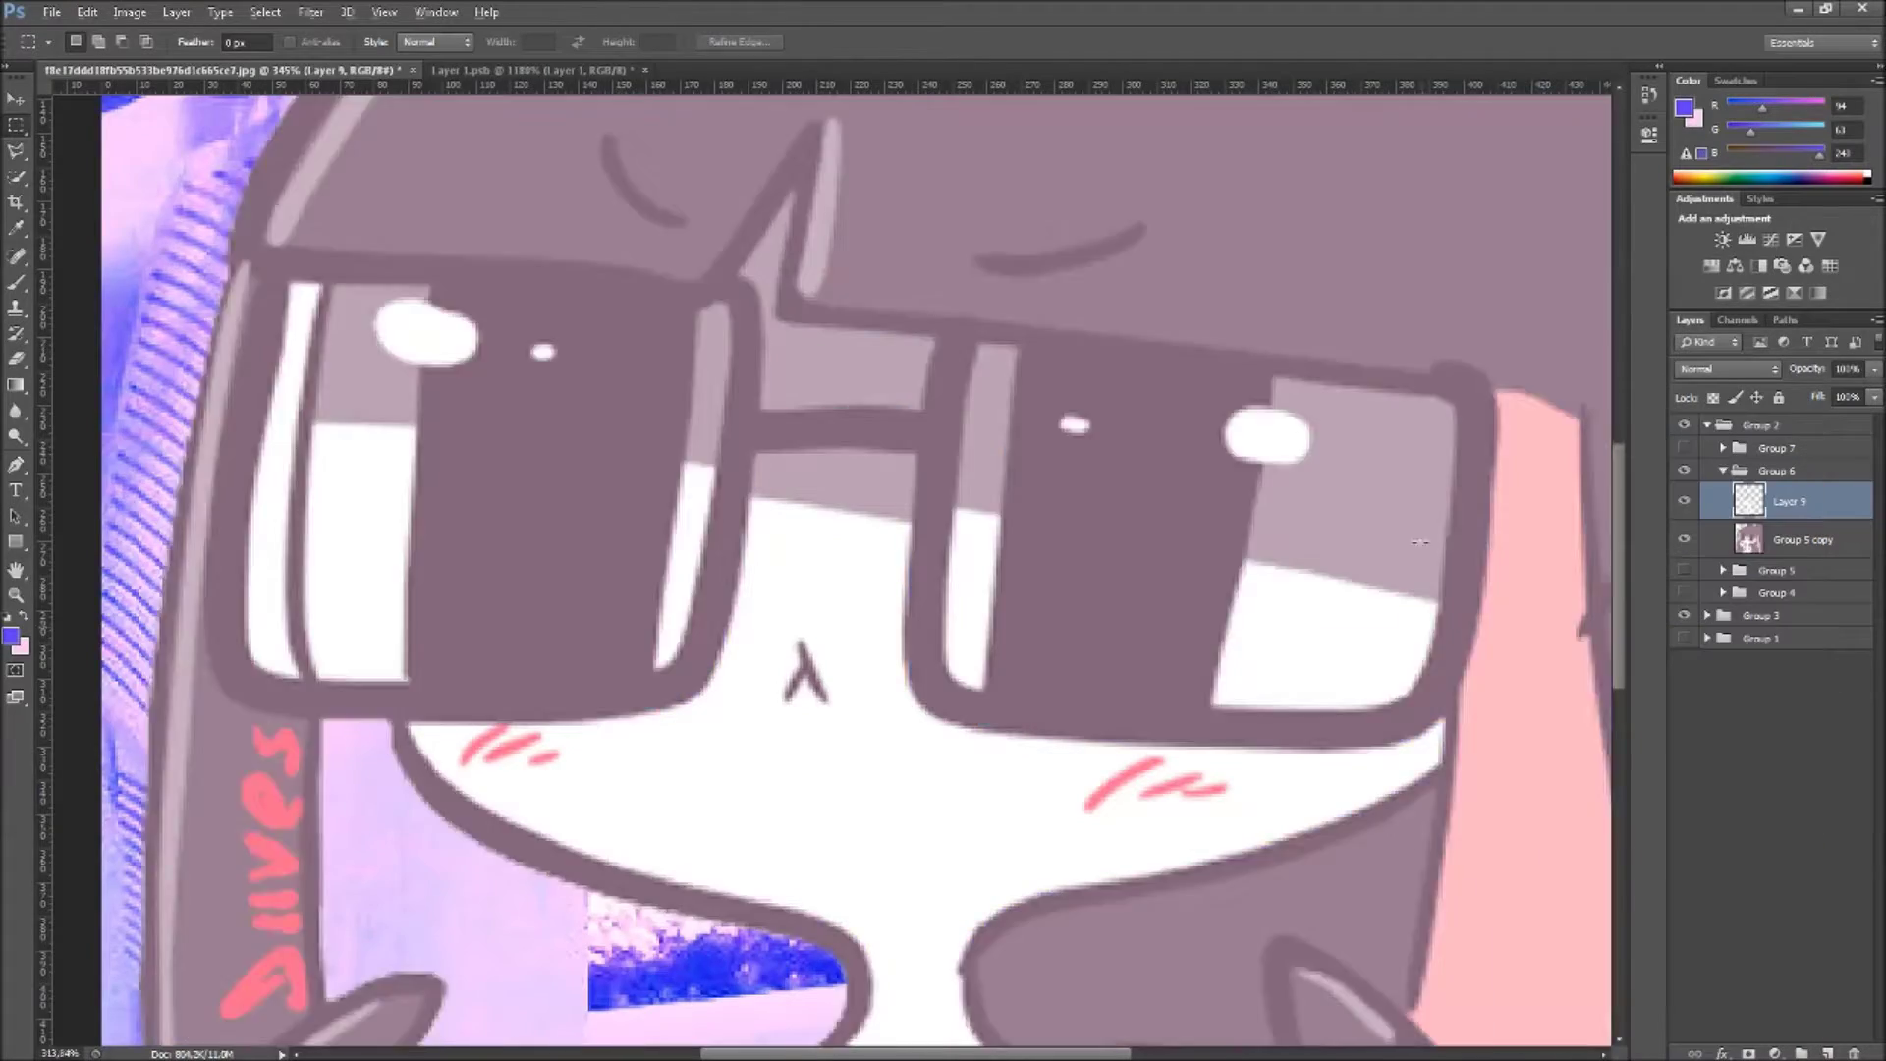
key(m)
key(alt+bracketleft)
Step: Trace the right glasses lens outline along its edge and bottom with the Pen tool
key(p)
scroll(641, 550, up, 4)
scroll(640, 550, up, 4)
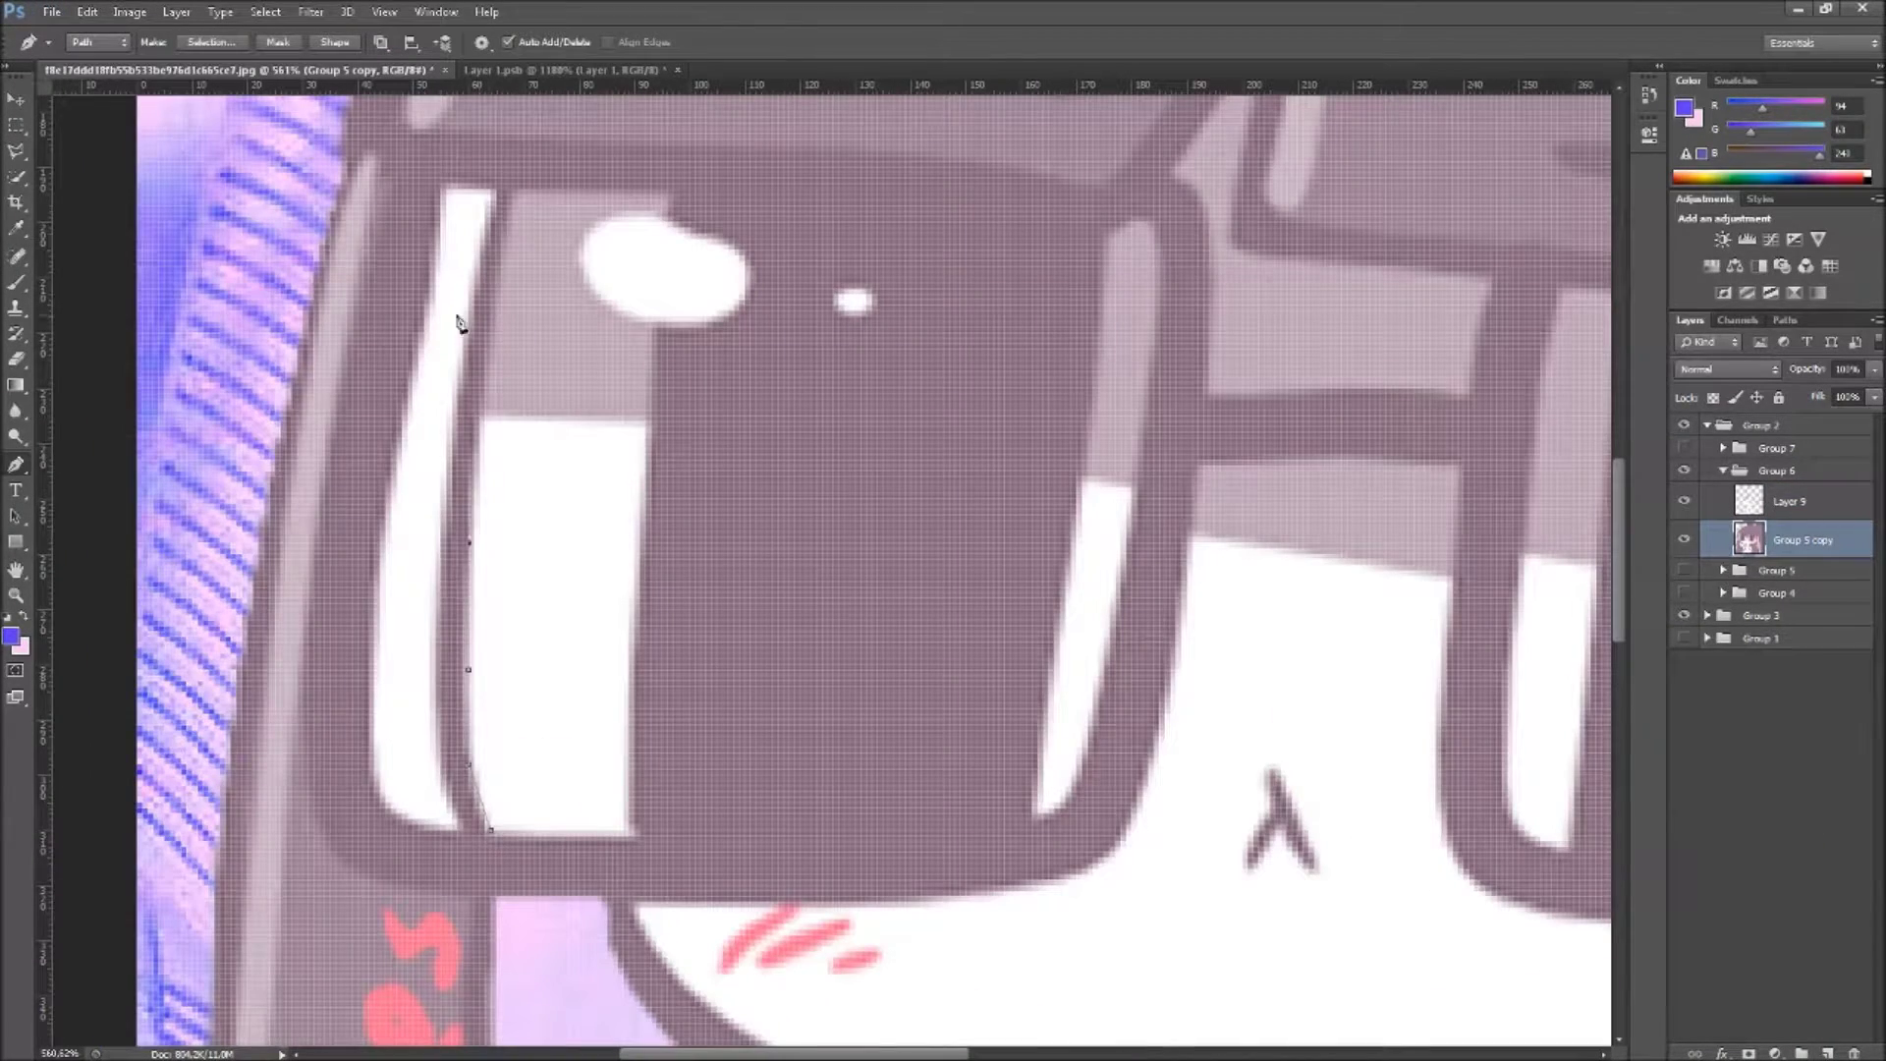
scroll(634, 329, down, 1)
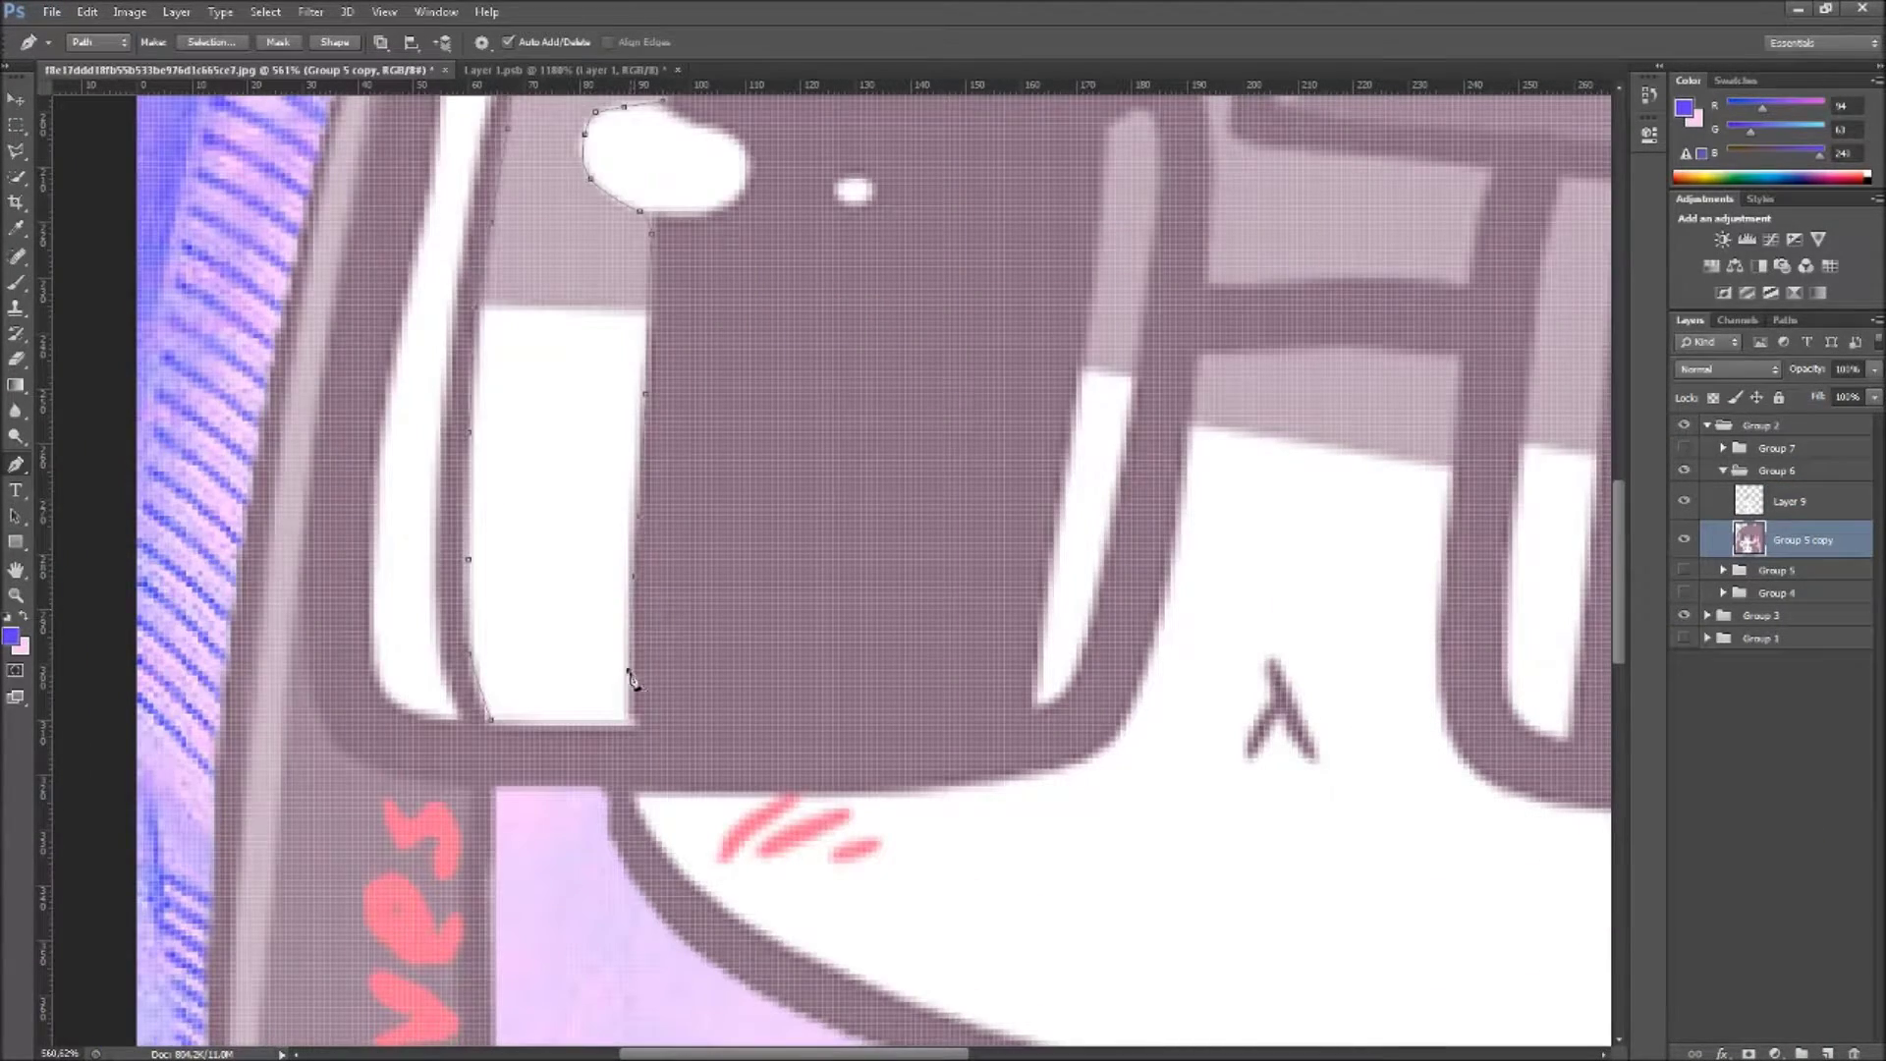
scroll(688, 295, down, 5)
scroll(742, 278, up, 5)
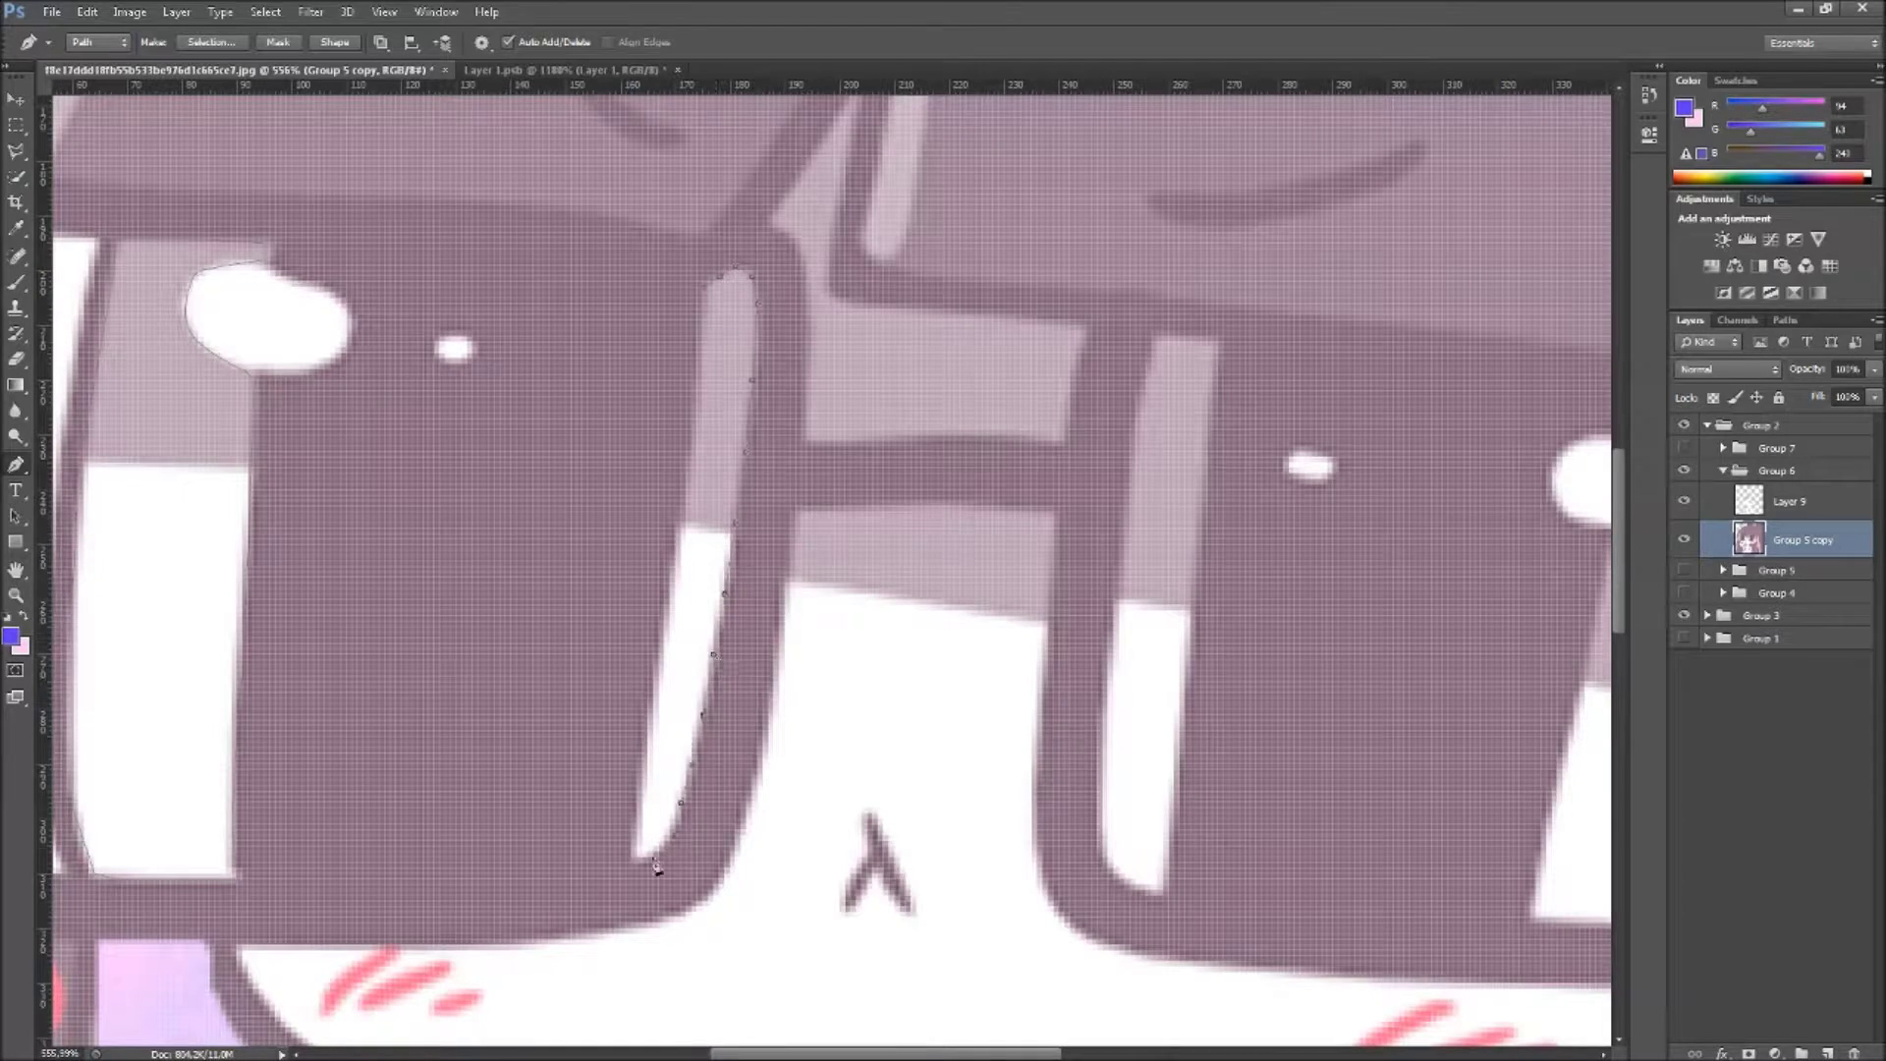
scroll(690, 486, right, 3)
click(1002, 337)
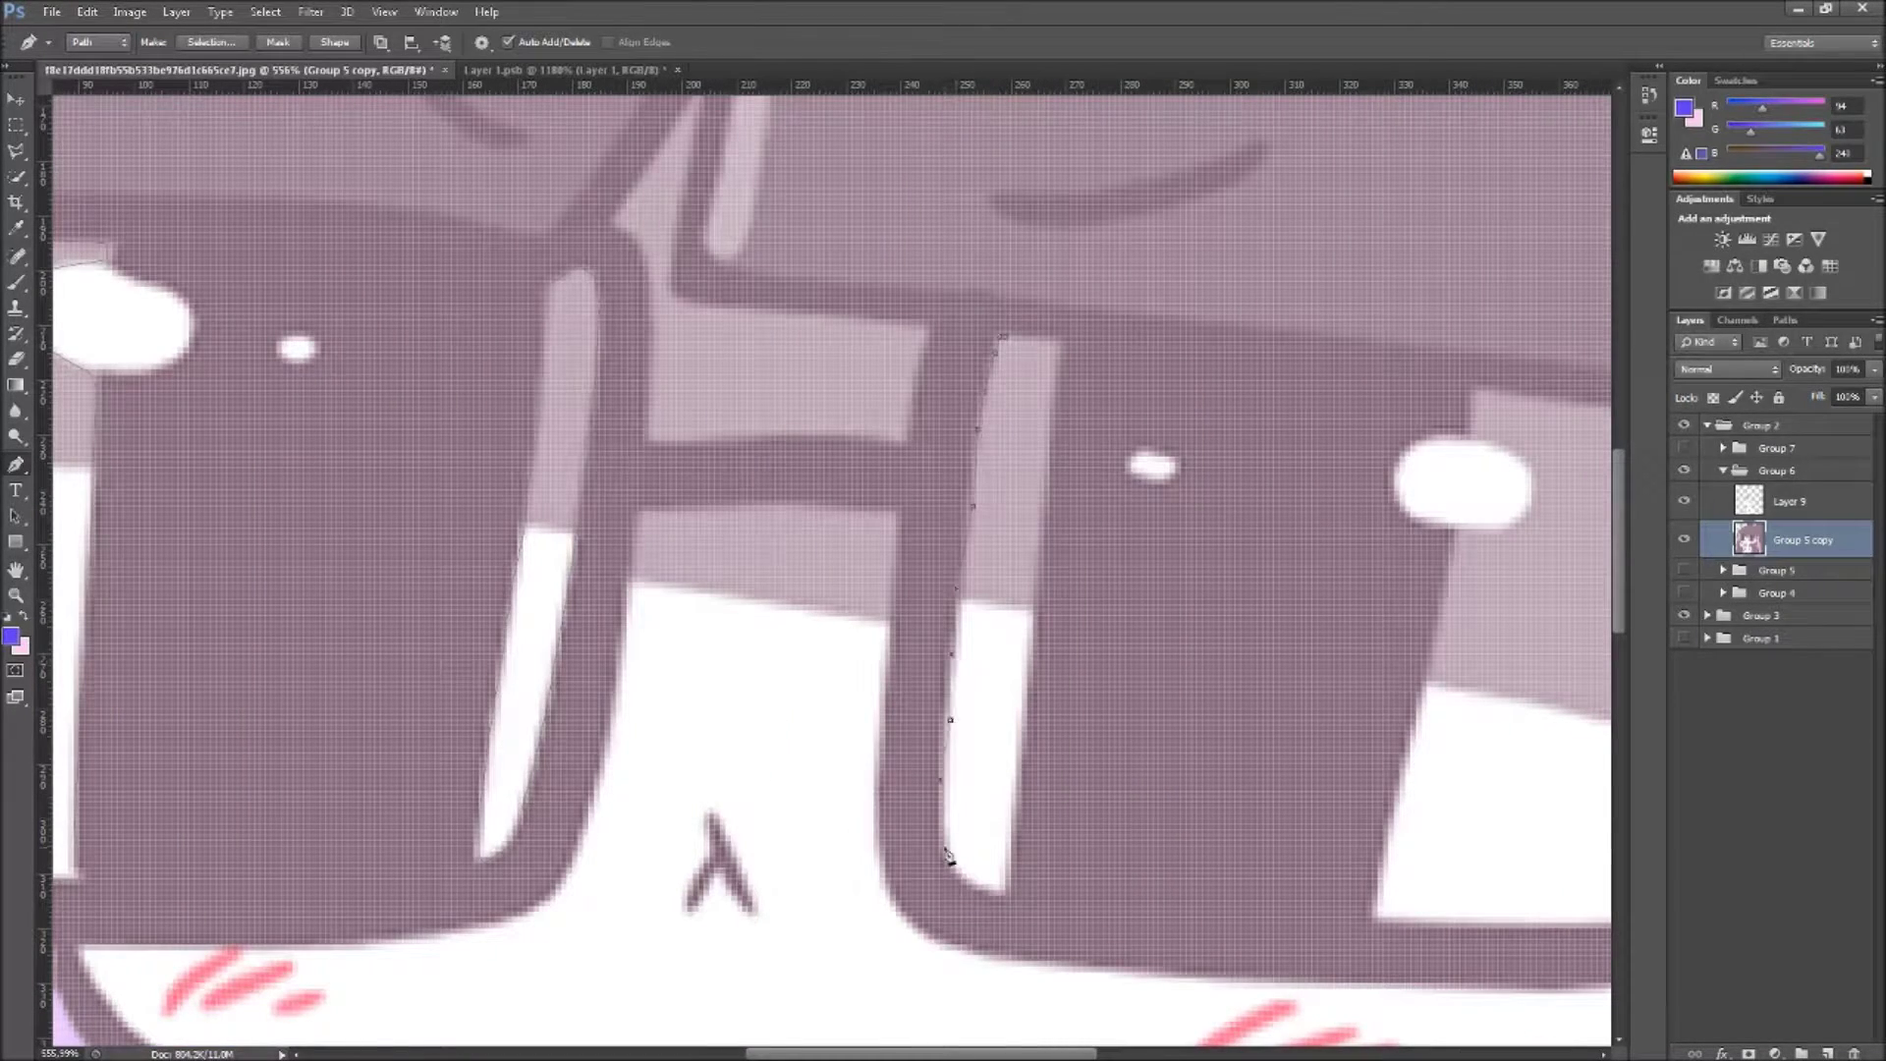
scroll(1130, 589, right, 4)
scroll(1228, 786, right, 4)
click(1215, 923)
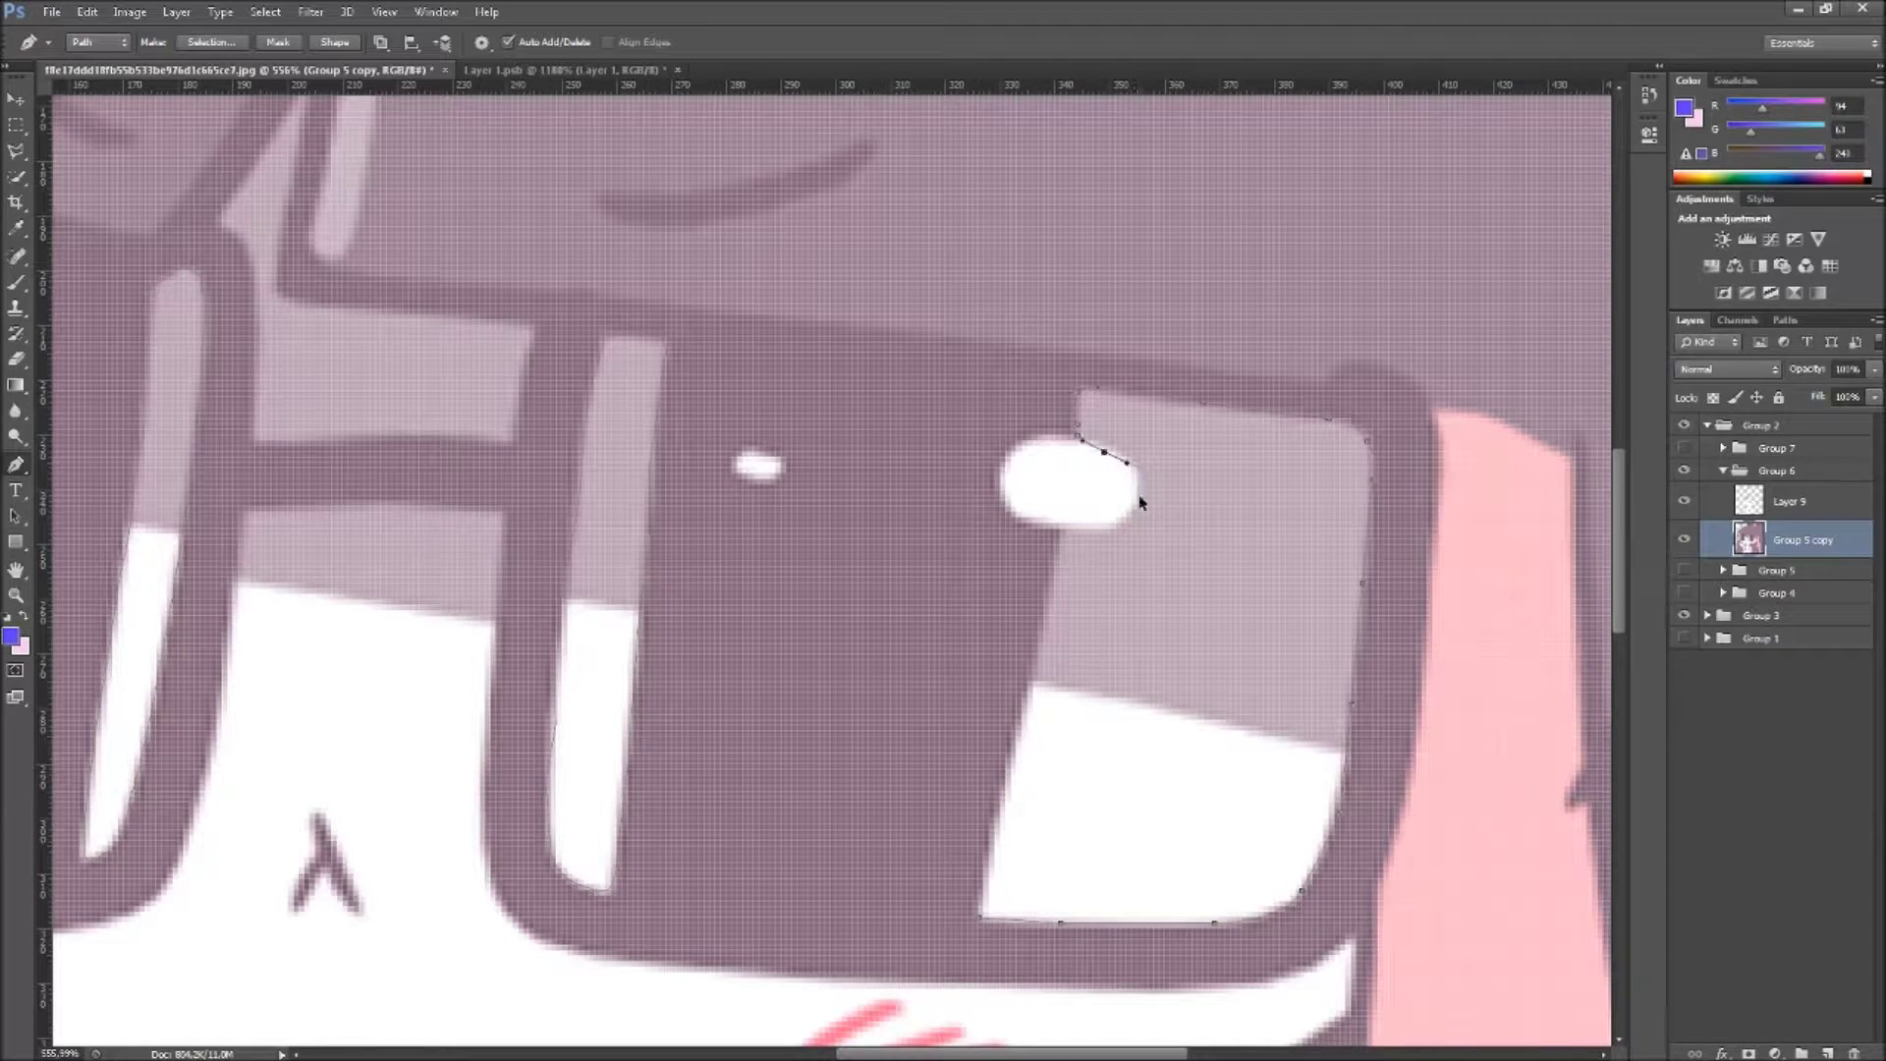
Step: Fit the artwork in the window and add Layer 10 above Group 5 copy
key(ctrl+0)
key(m)
key(ctrl+shift+alt+n)
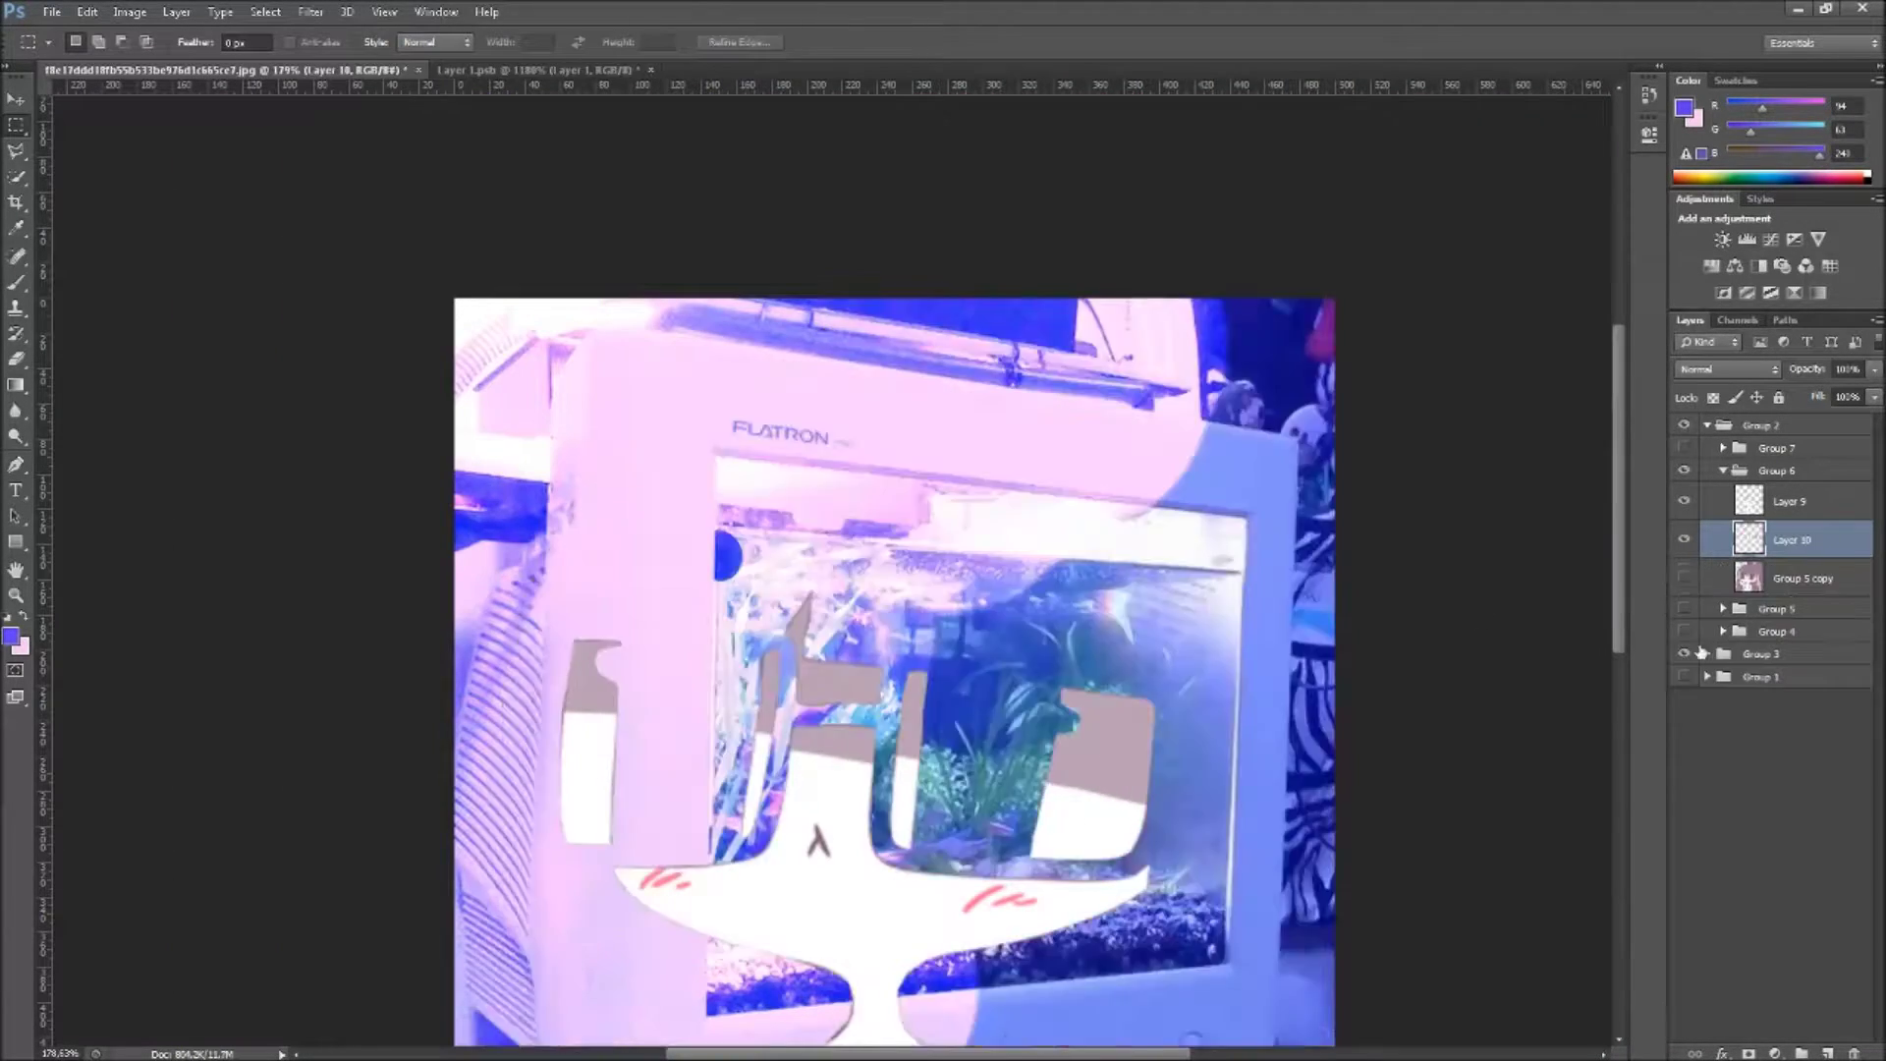
Step: Toggle layer visibility to inspect the aquarium photo in Group 3 and its pink Layer 4
click(1684, 578)
right_click(1684, 539)
click(1759, 565)
click(1684, 653)
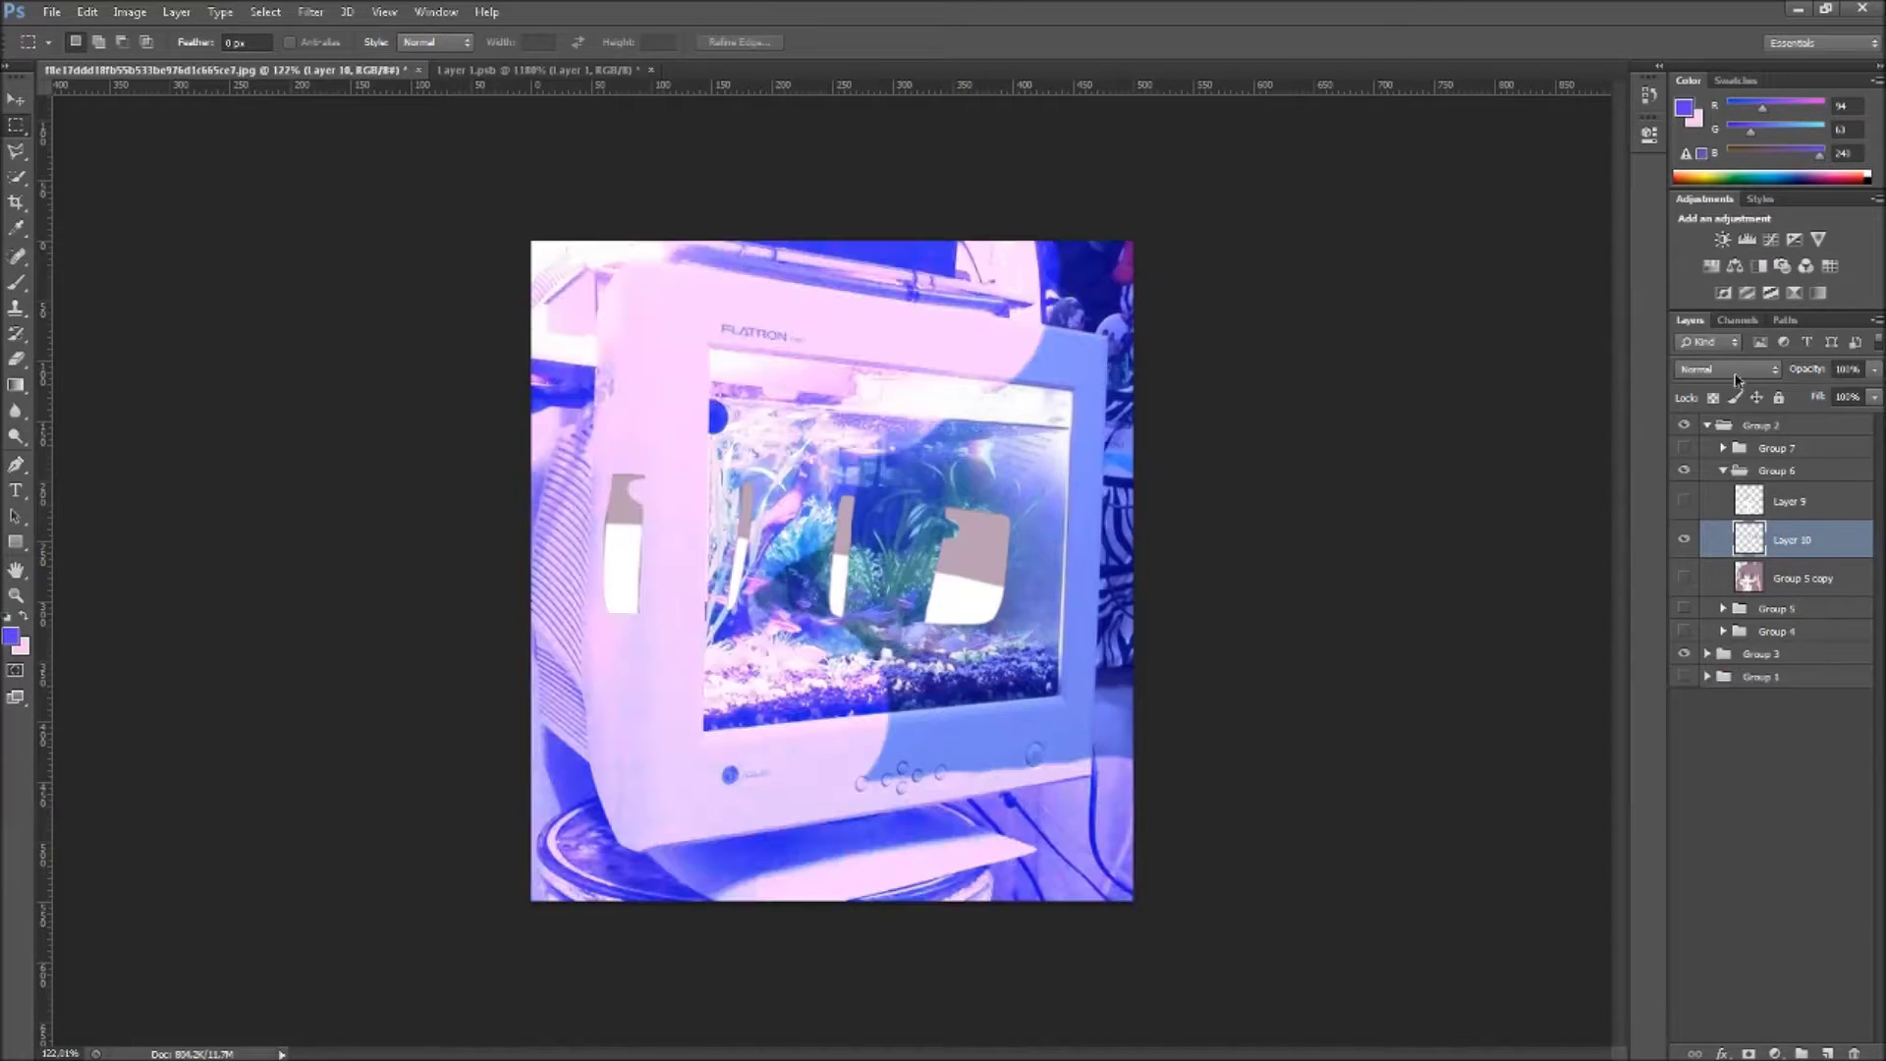
click(1707, 653)
click(1773, 685)
key(b)
click(1684, 501)
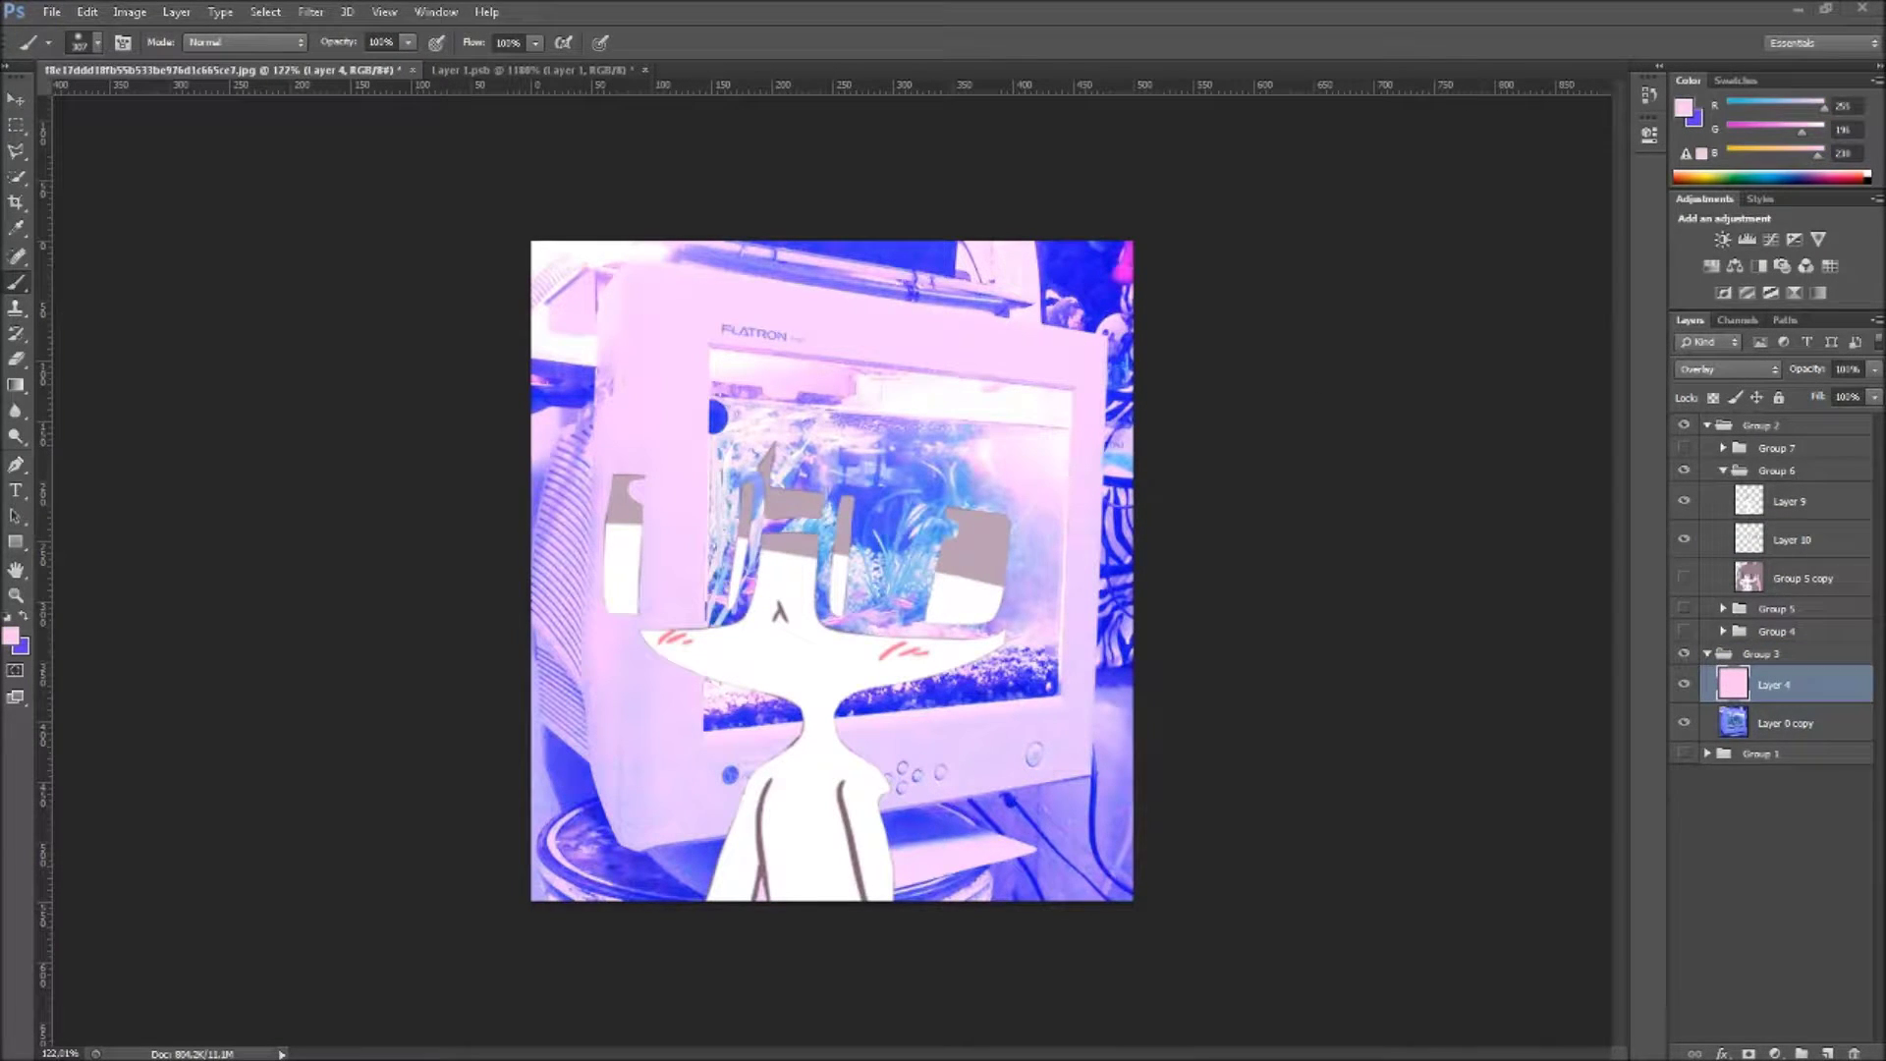
Step: Add a clipped Layer 11 above Layer 9, fill it with teal and try blend modes
click(1792, 540)
key(ctrl+g)
key(ctrl+shift+alt+n)
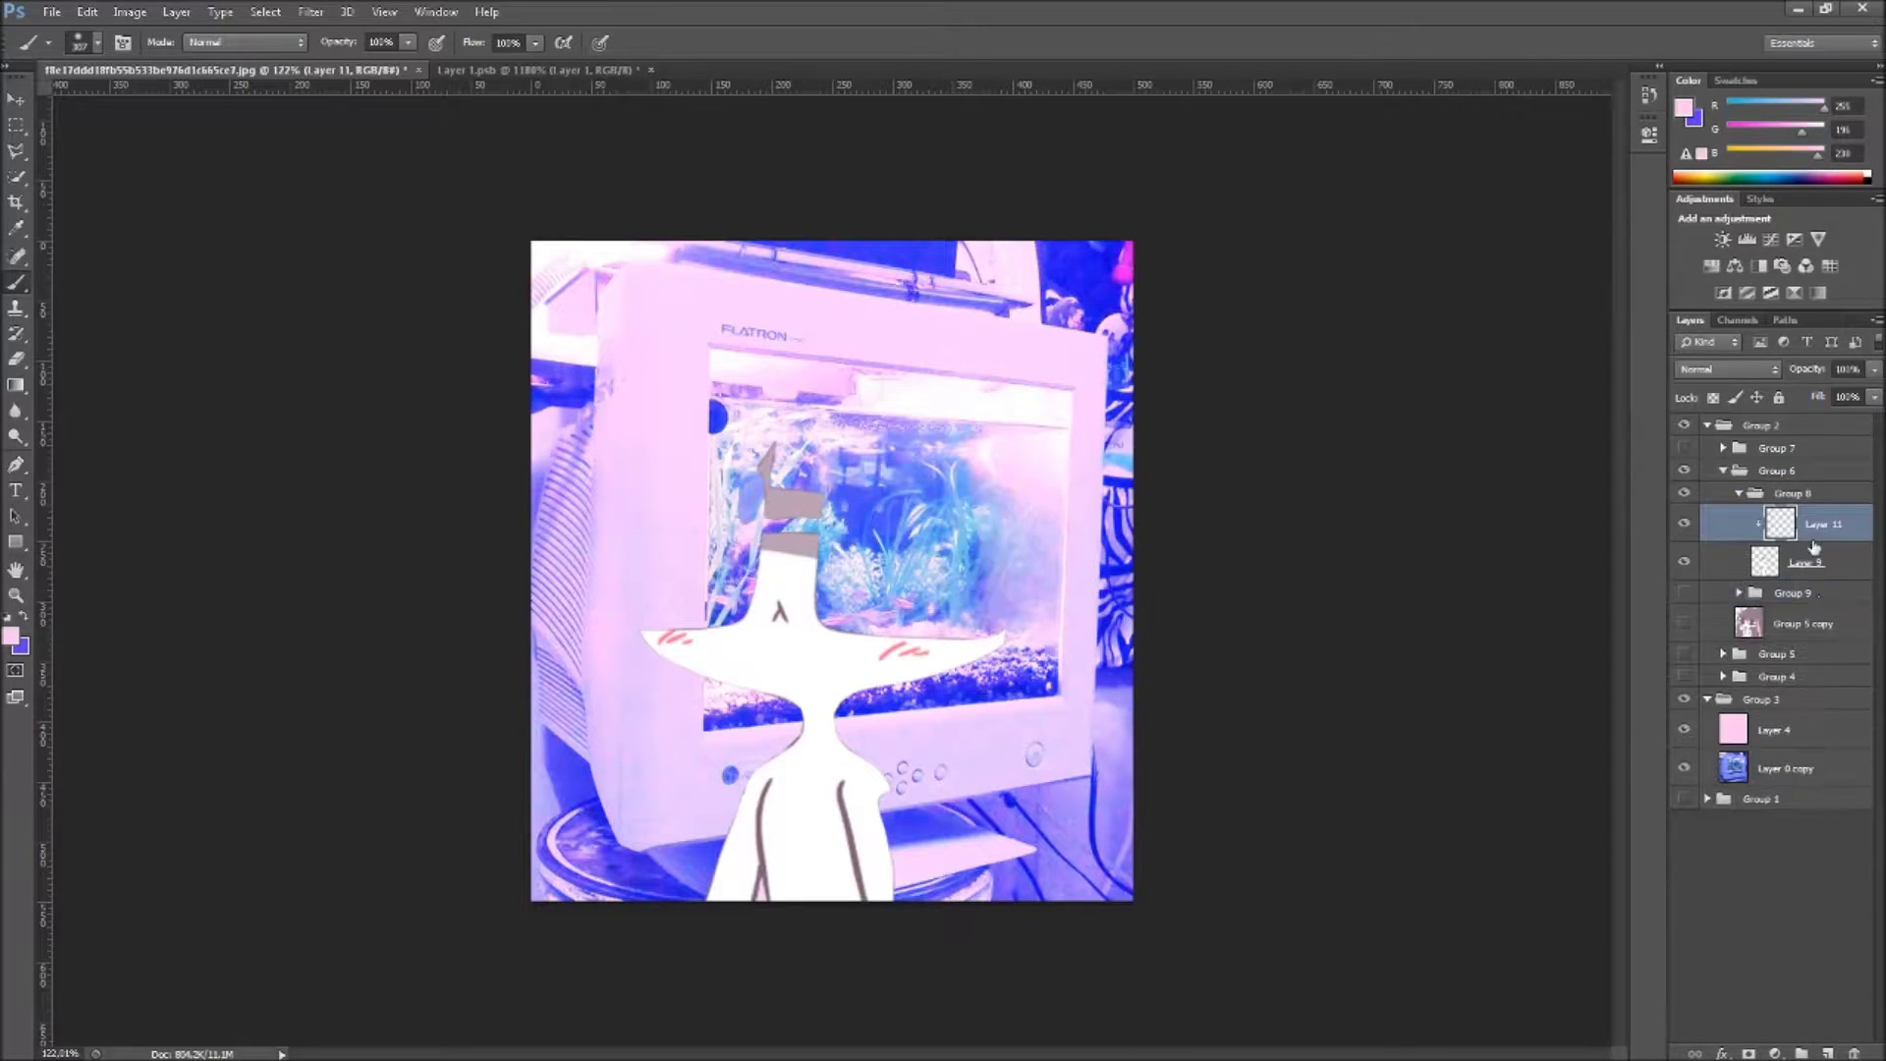
click(12, 637)
click(1142, 261)
key(alt+BackSpace)
click(1726, 370)
key(Up)
key(Up)
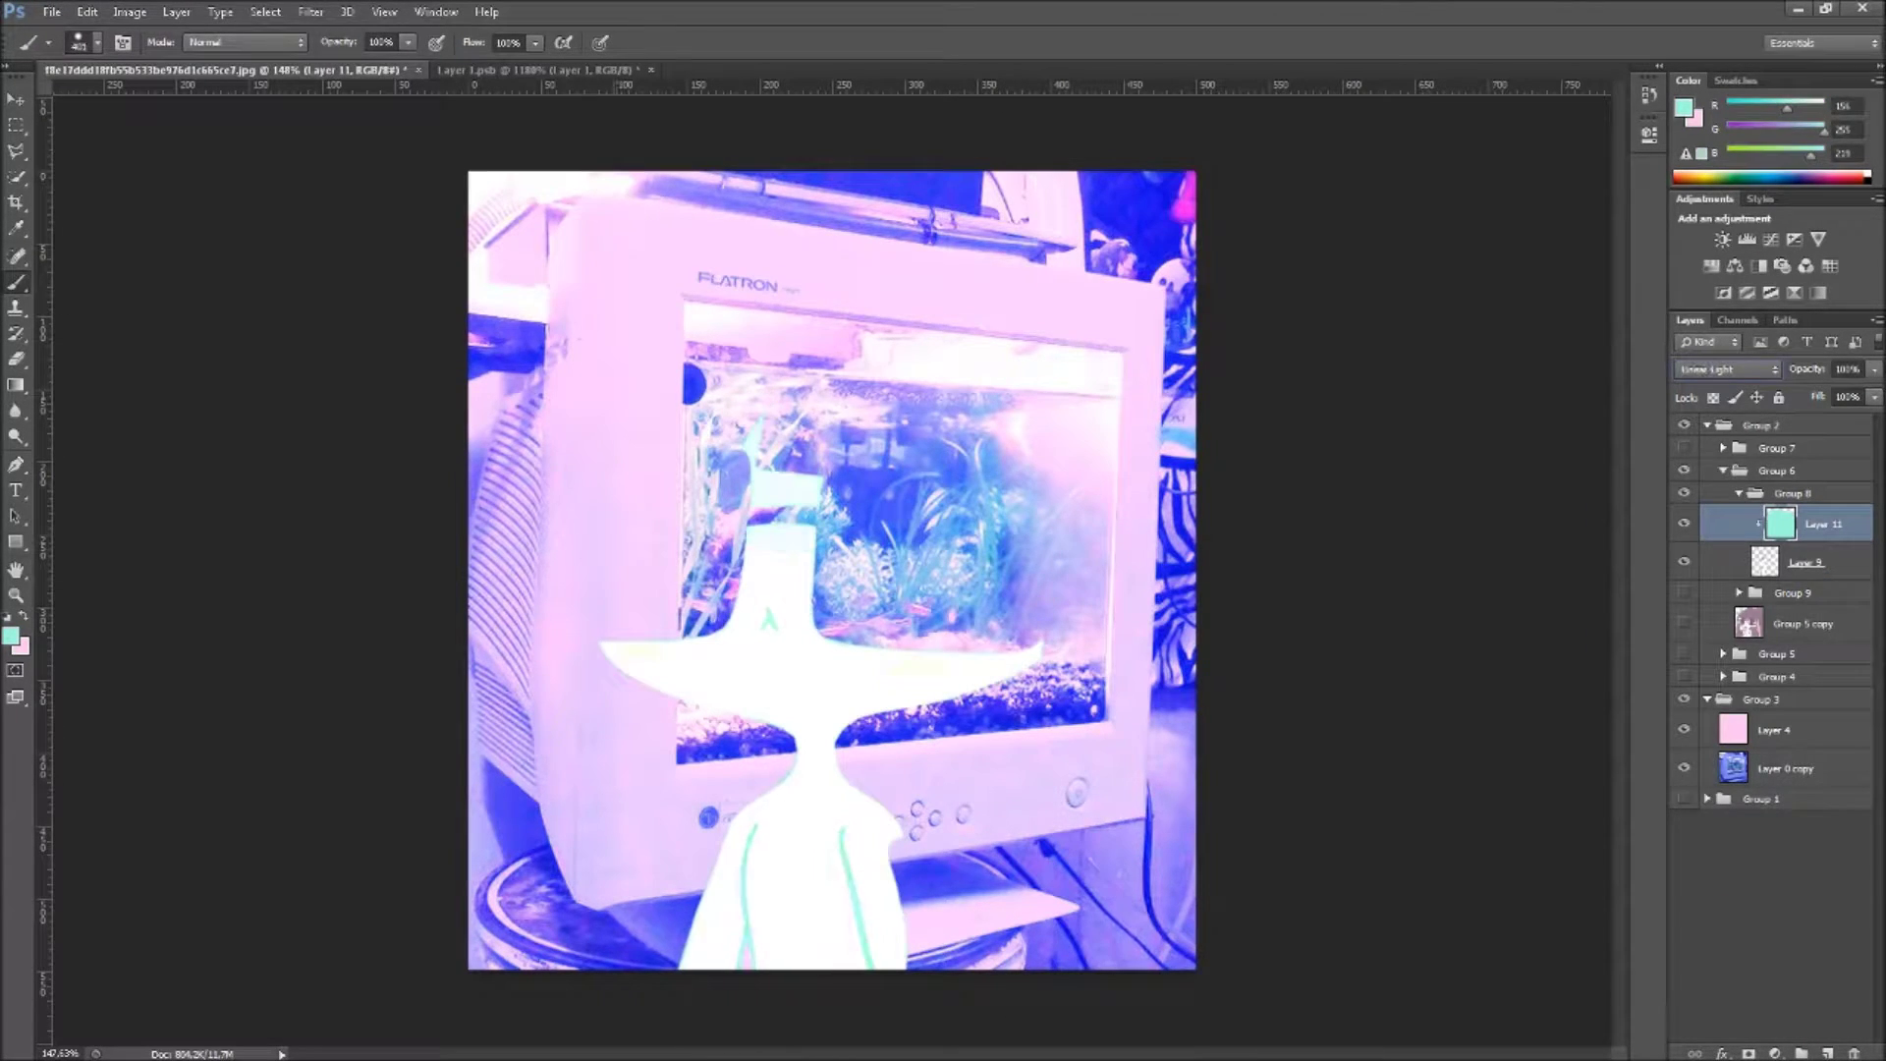
Step: Add a teal-filled Layer 12 inside Group 9, clipped and set to Linear Burn
click(1738, 593)
key(ctrl+shift+alt+n)
key(alt+BackSpace)
click(1726, 369)
click(1715, 489)
Step: Set Layer 11 to Darker Color at about 68% opacity and Layer 12 to Saturation
click(1684, 700)
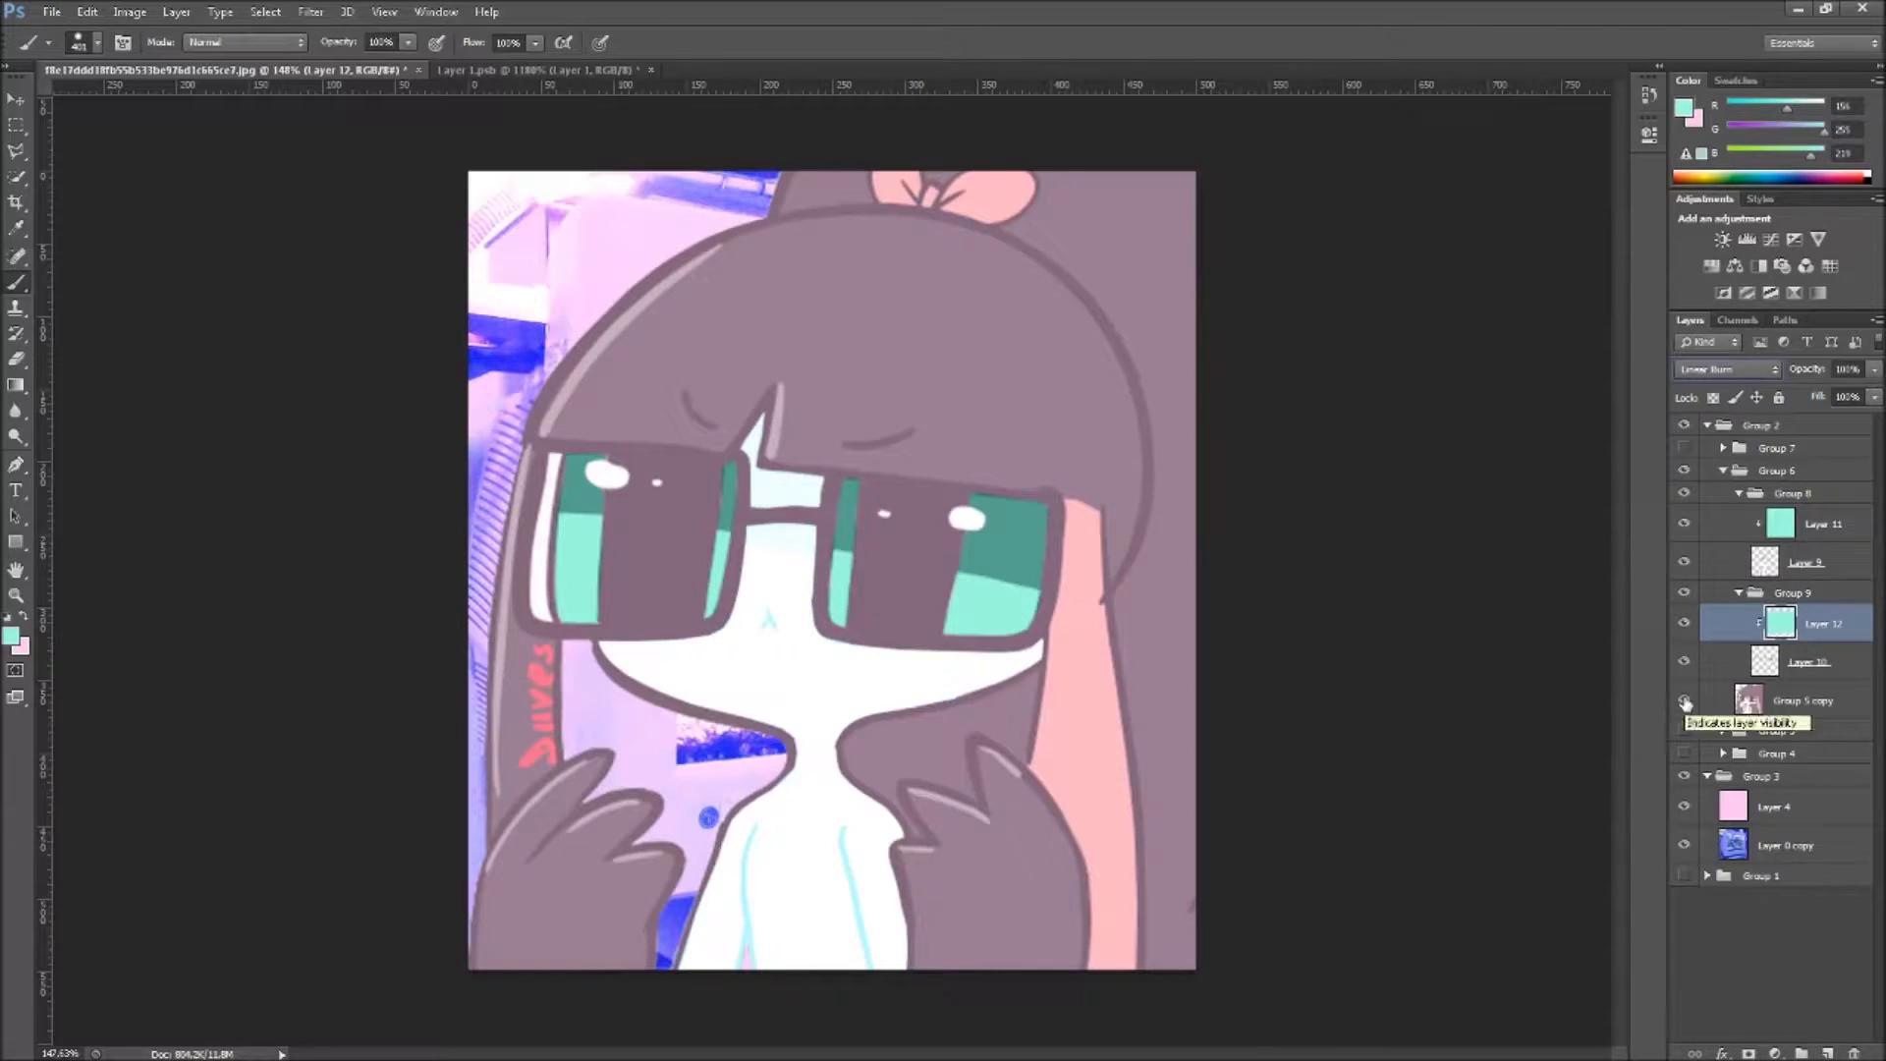
click(1817, 524)
click(1726, 369)
drag(1808, 370, 1847, 372)
click(1817, 623)
click(1726, 369)
Step: Make merged copies of Groups 8 and 9, then hide and collapse the originals
key(Down)
key(Down)
scroll(1514, 526, down, 2)
scroll(1514, 526, up, 2)
click(1793, 493)
key(ctrl+j)
key(ctrl+e)
click(1793, 592)
key(ctrl+j)
key(ctrl+e)
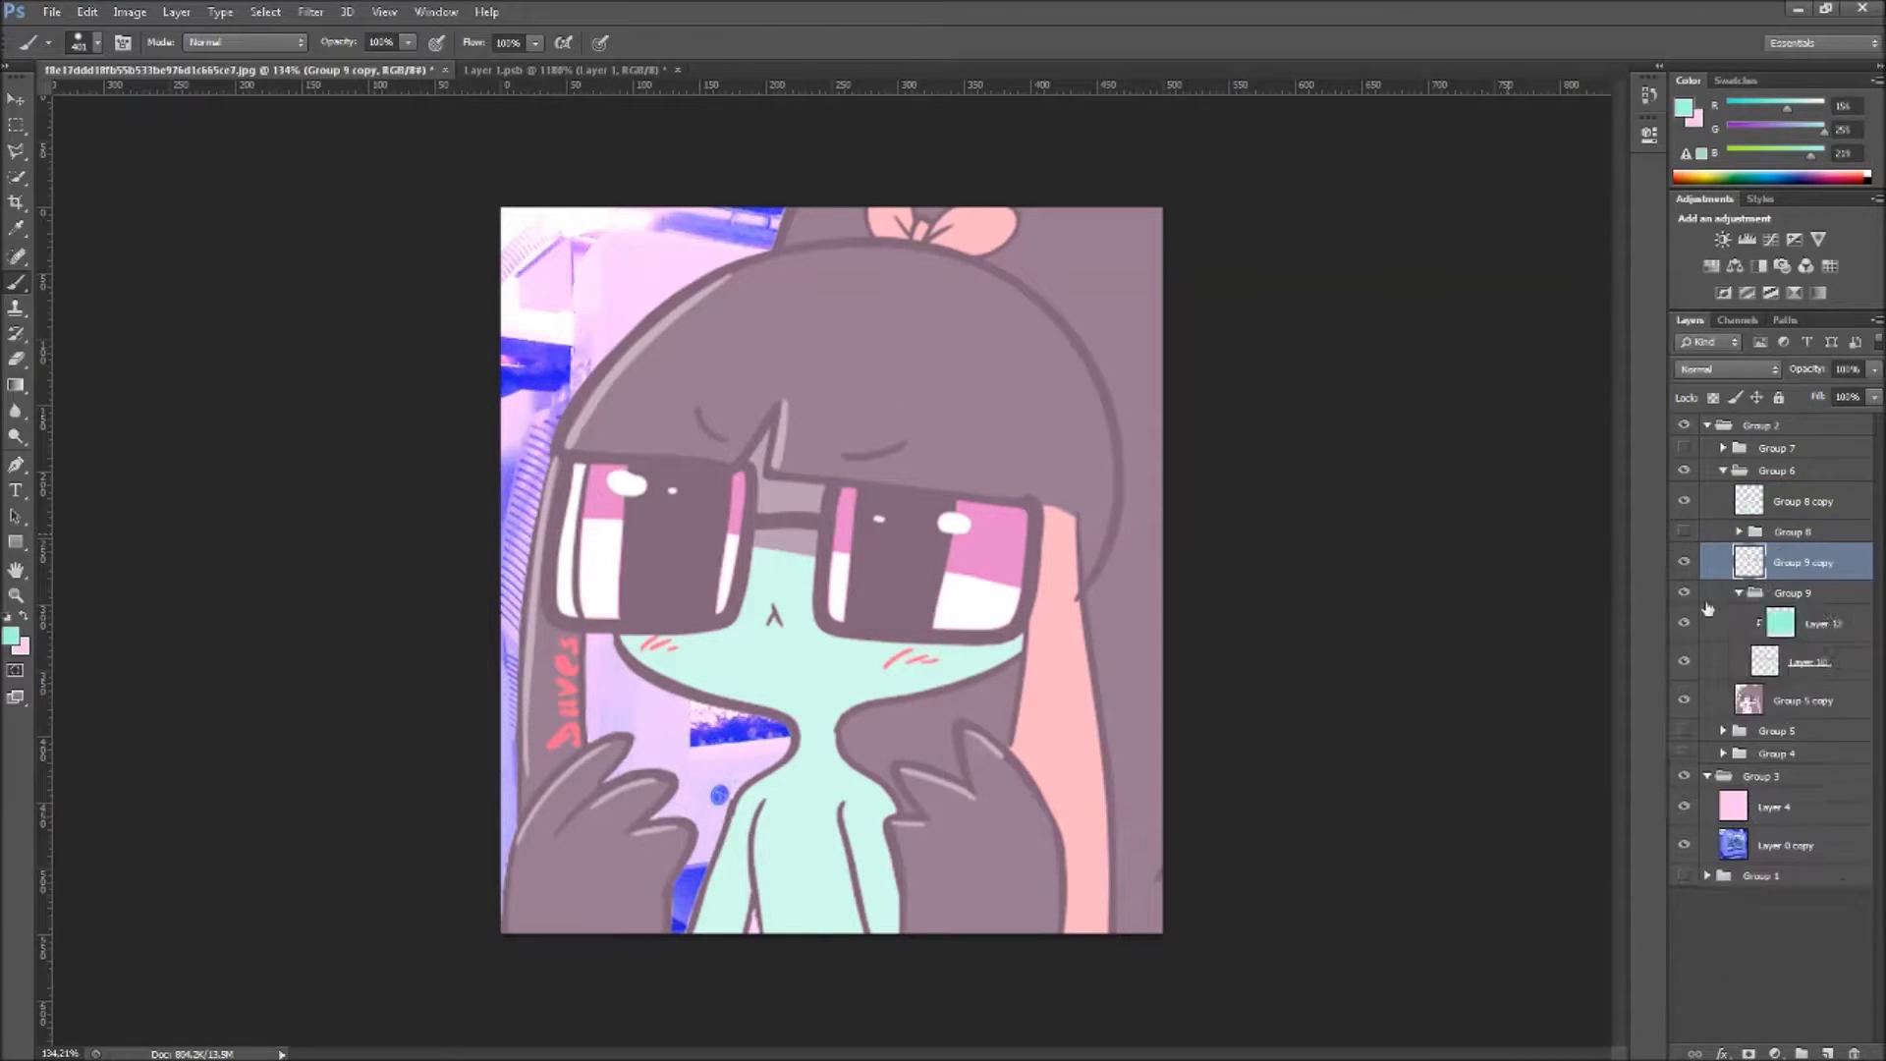
click(1683, 593)
click(1738, 592)
Step: Add Layer 13 at the top of Group 6 and open the foreground Color Picker
click(1803, 501)
key(ctrl+alt+shift+n)
click(12, 637)
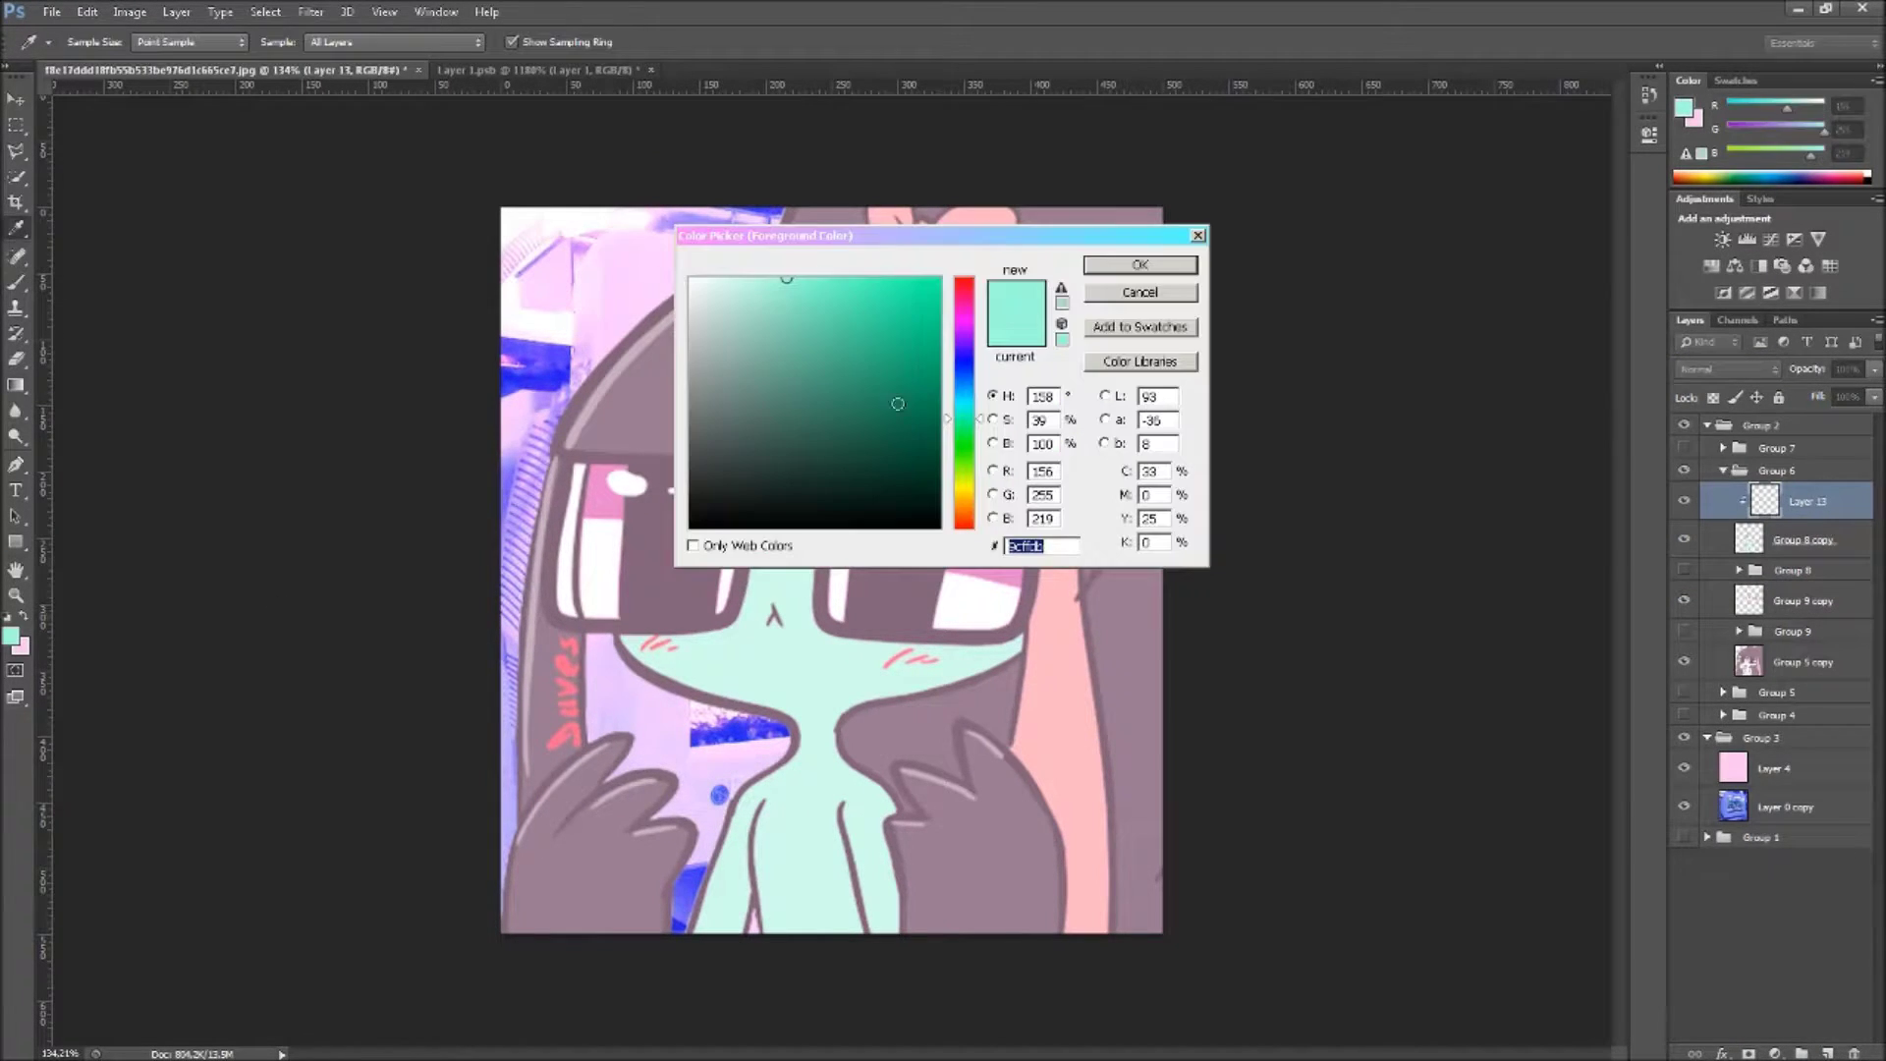
Step: Paint darker green shading on the girl's body on clipped Layer 13
click(1169, 265)
key(b)
key(ctrl+minus)
drag(786, 707, 904, 629)
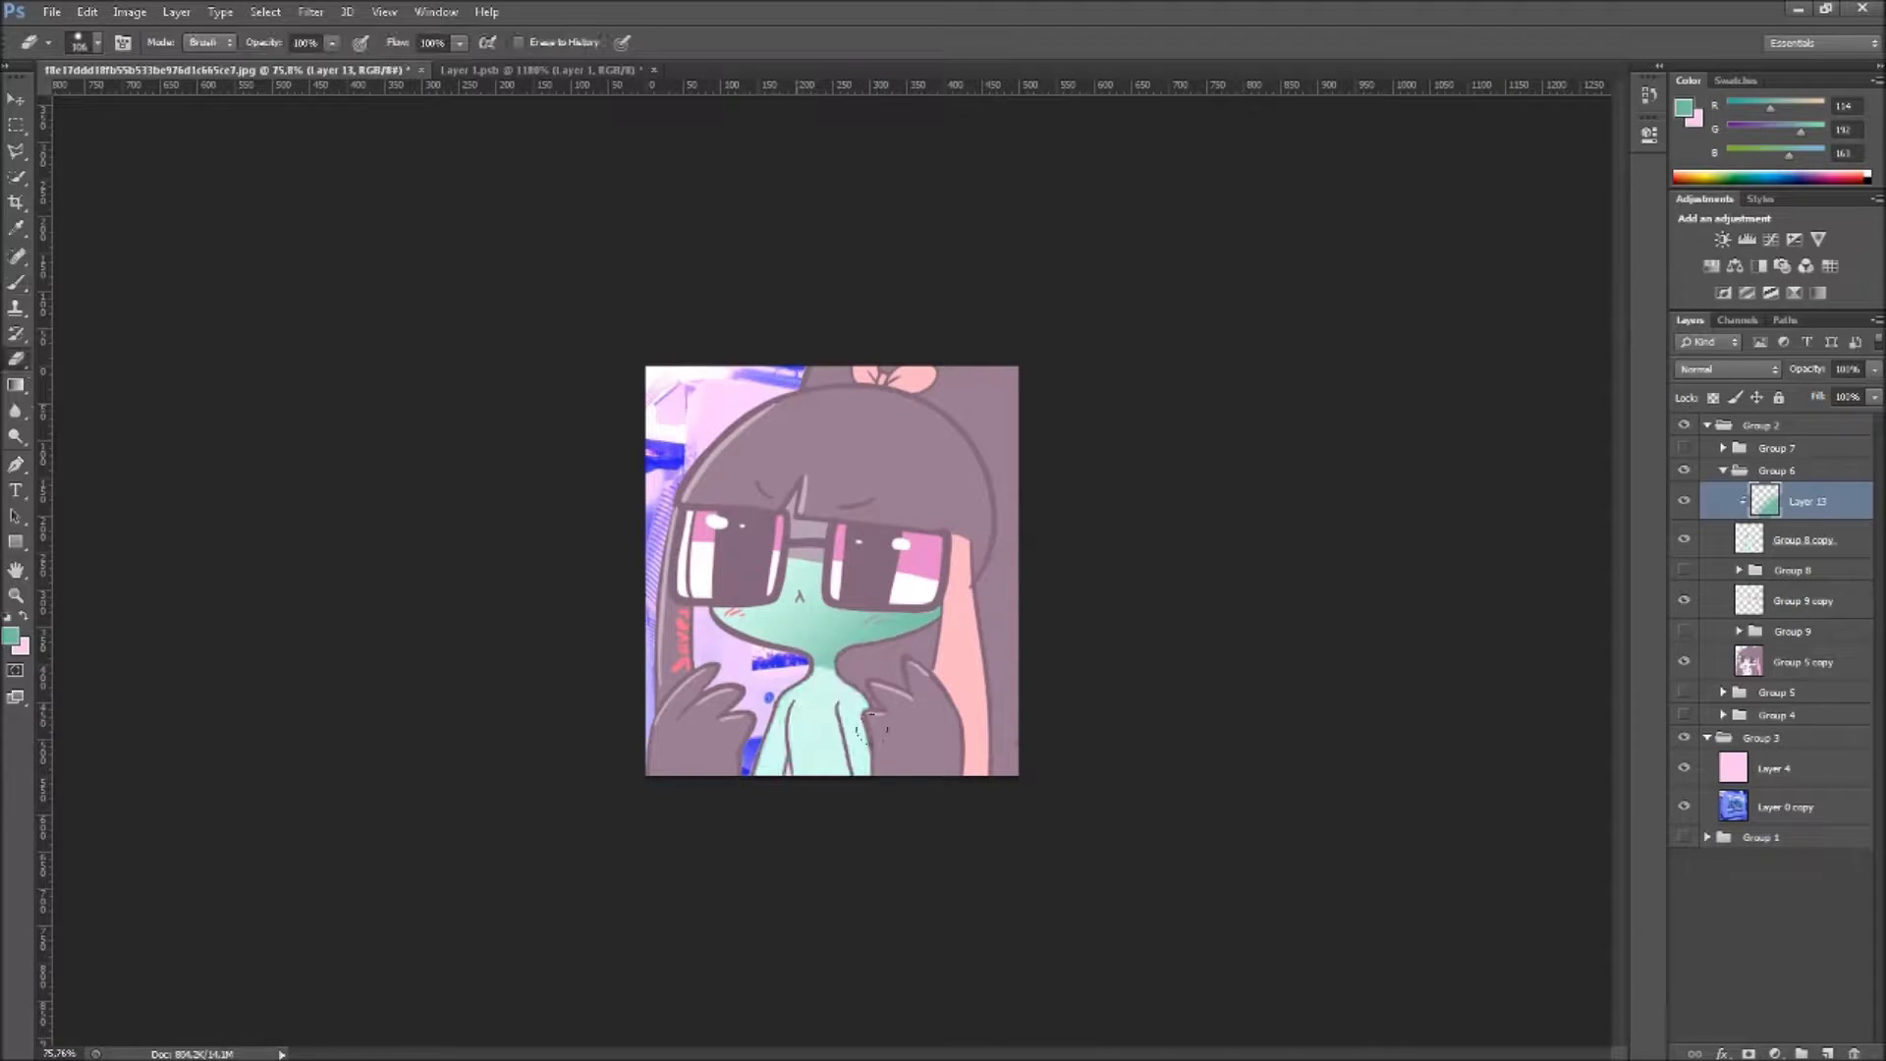
scroll(727, 761, up, 2)
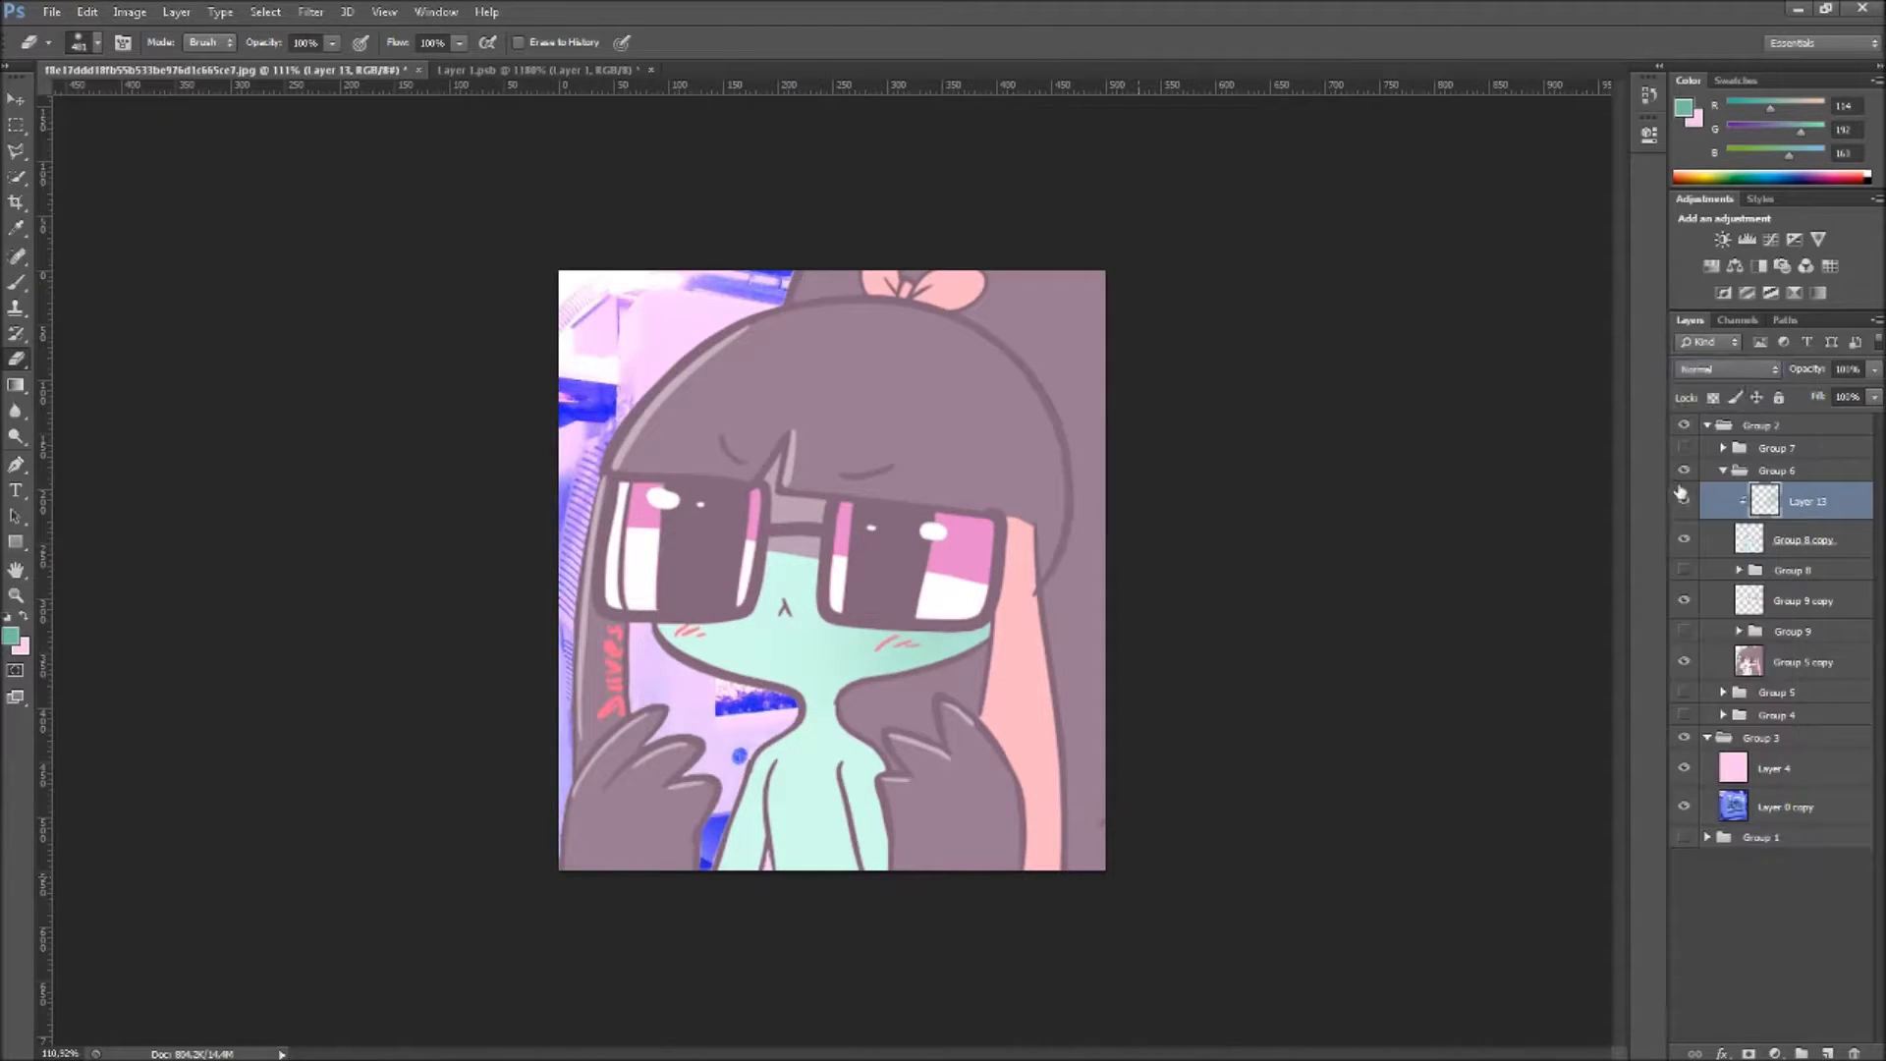
Step: Add clipped Layer 14 above Layer 13 and bring up its layer options
key(ctrl+shift+alt+n)
scroll(832, 569, down, 1)
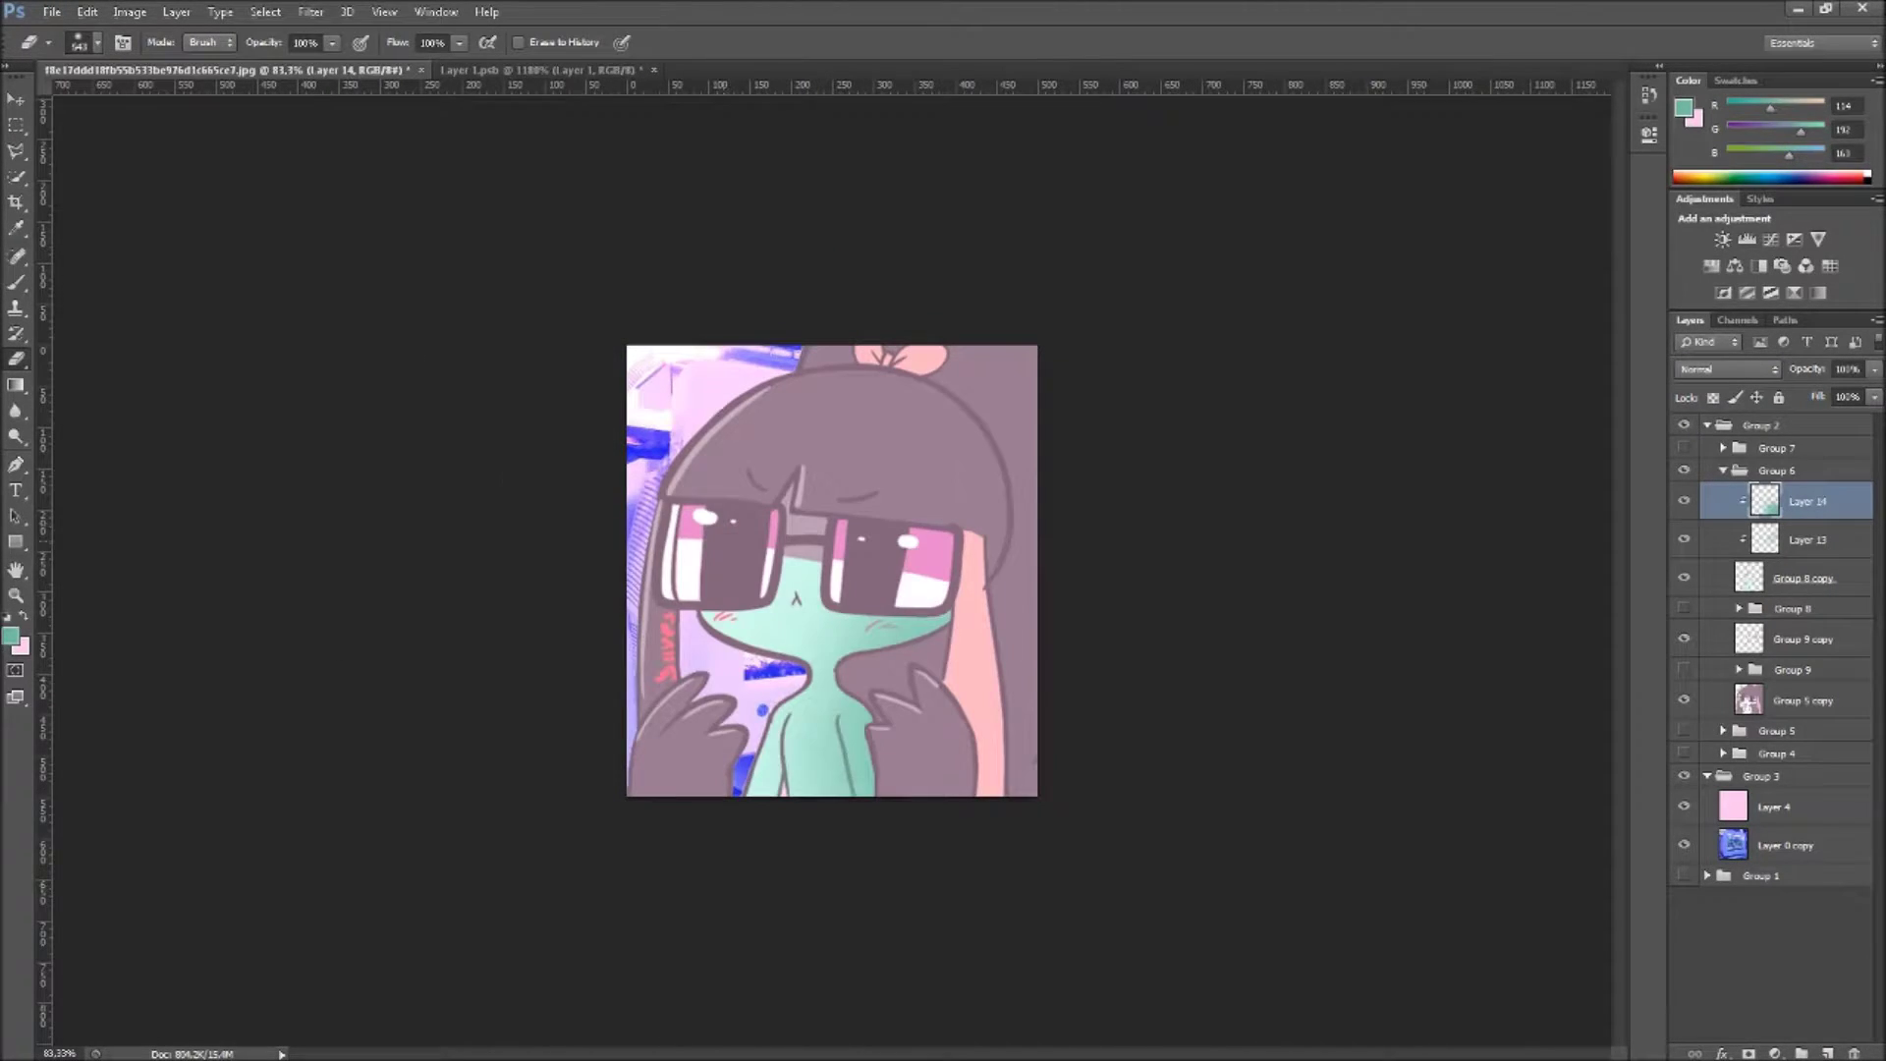
scroll(833, 568, up, 2)
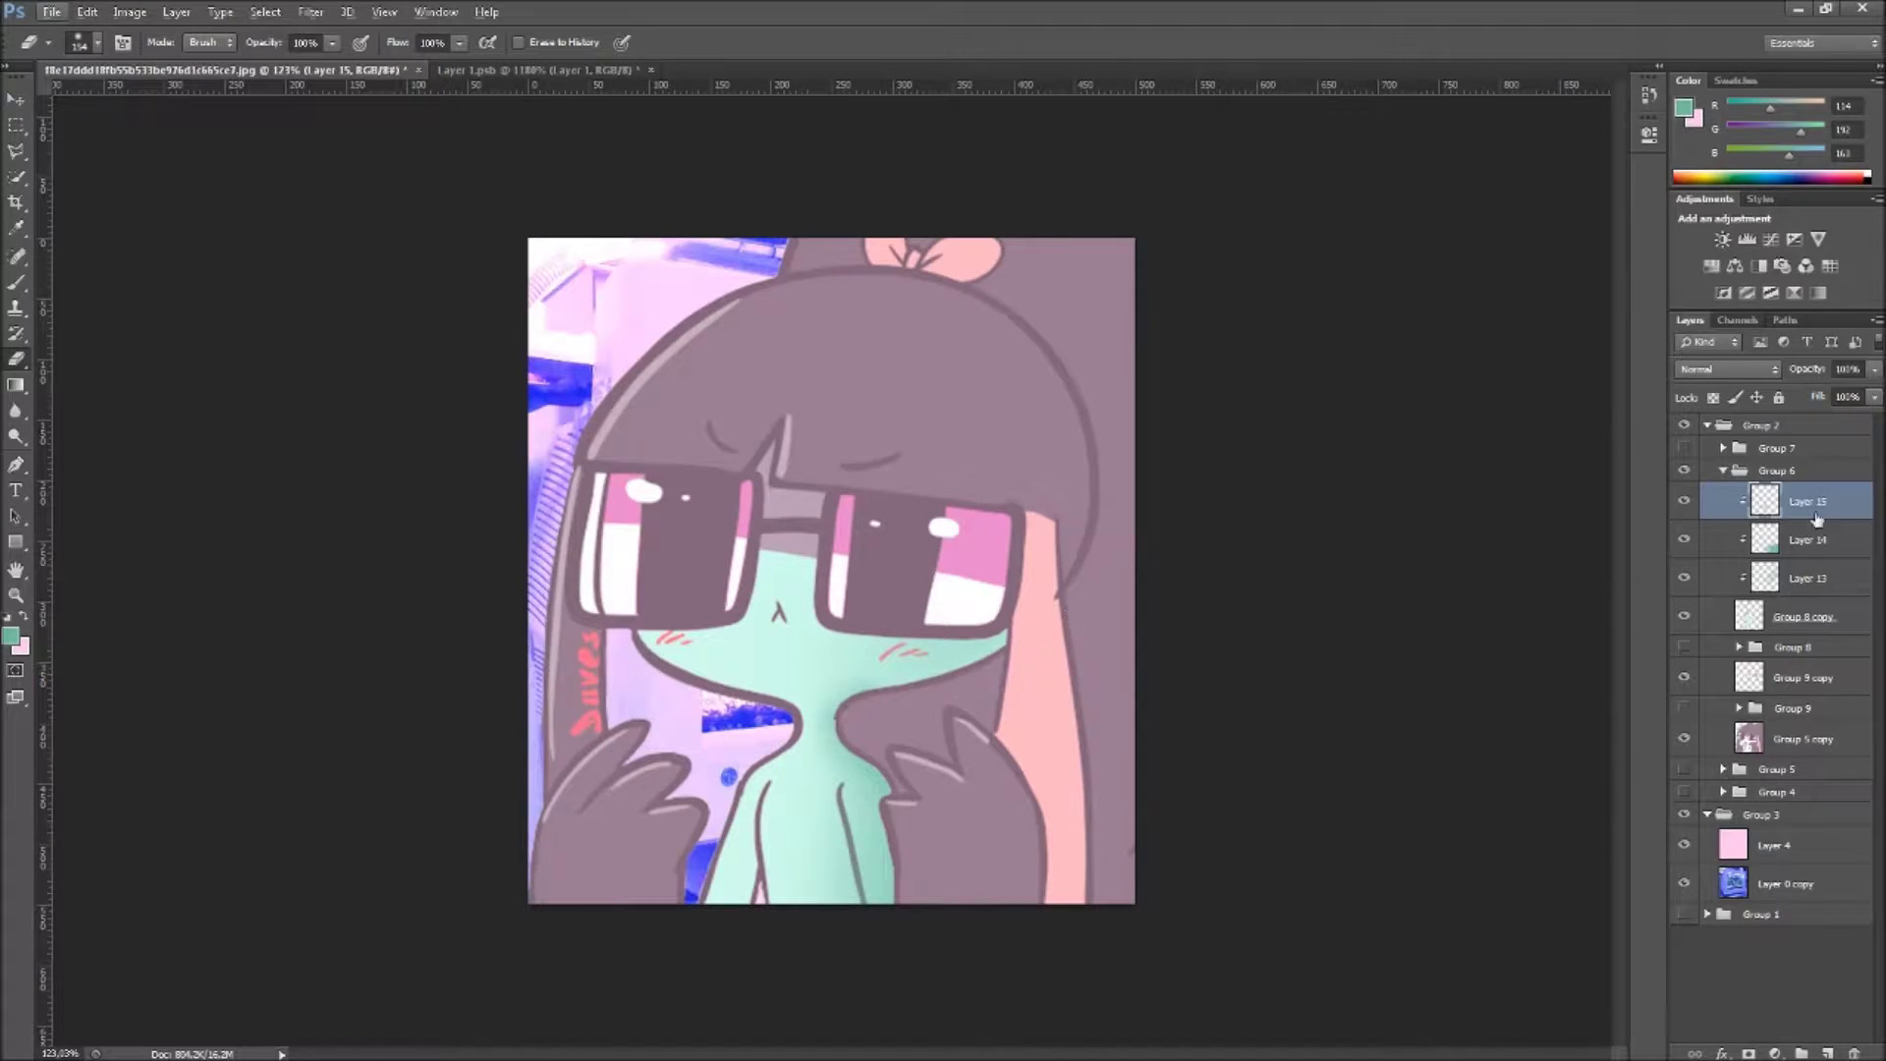
right_click(1811, 616)
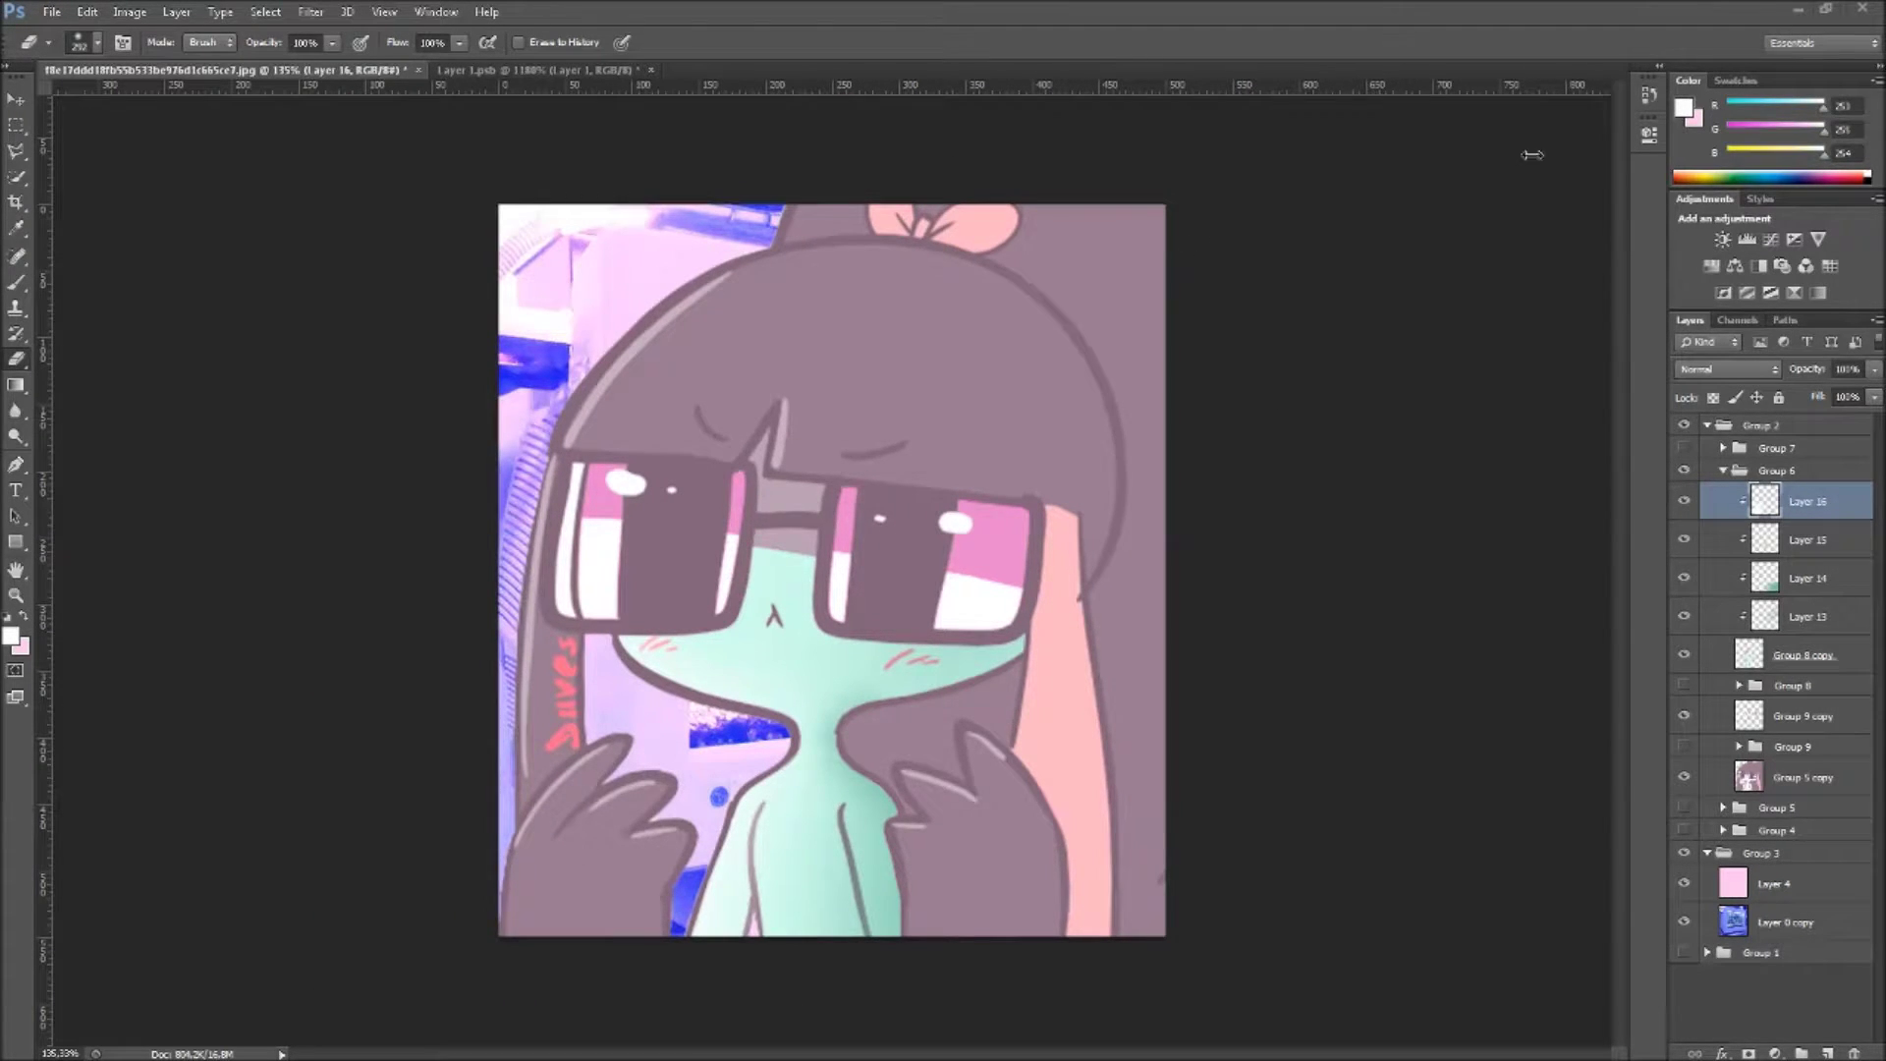
scroll(832, 569, up, 2)
Step: Add new Layers 17 and 18, clipping Layer 18 to the layer below for brush shading
click(1827, 1053)
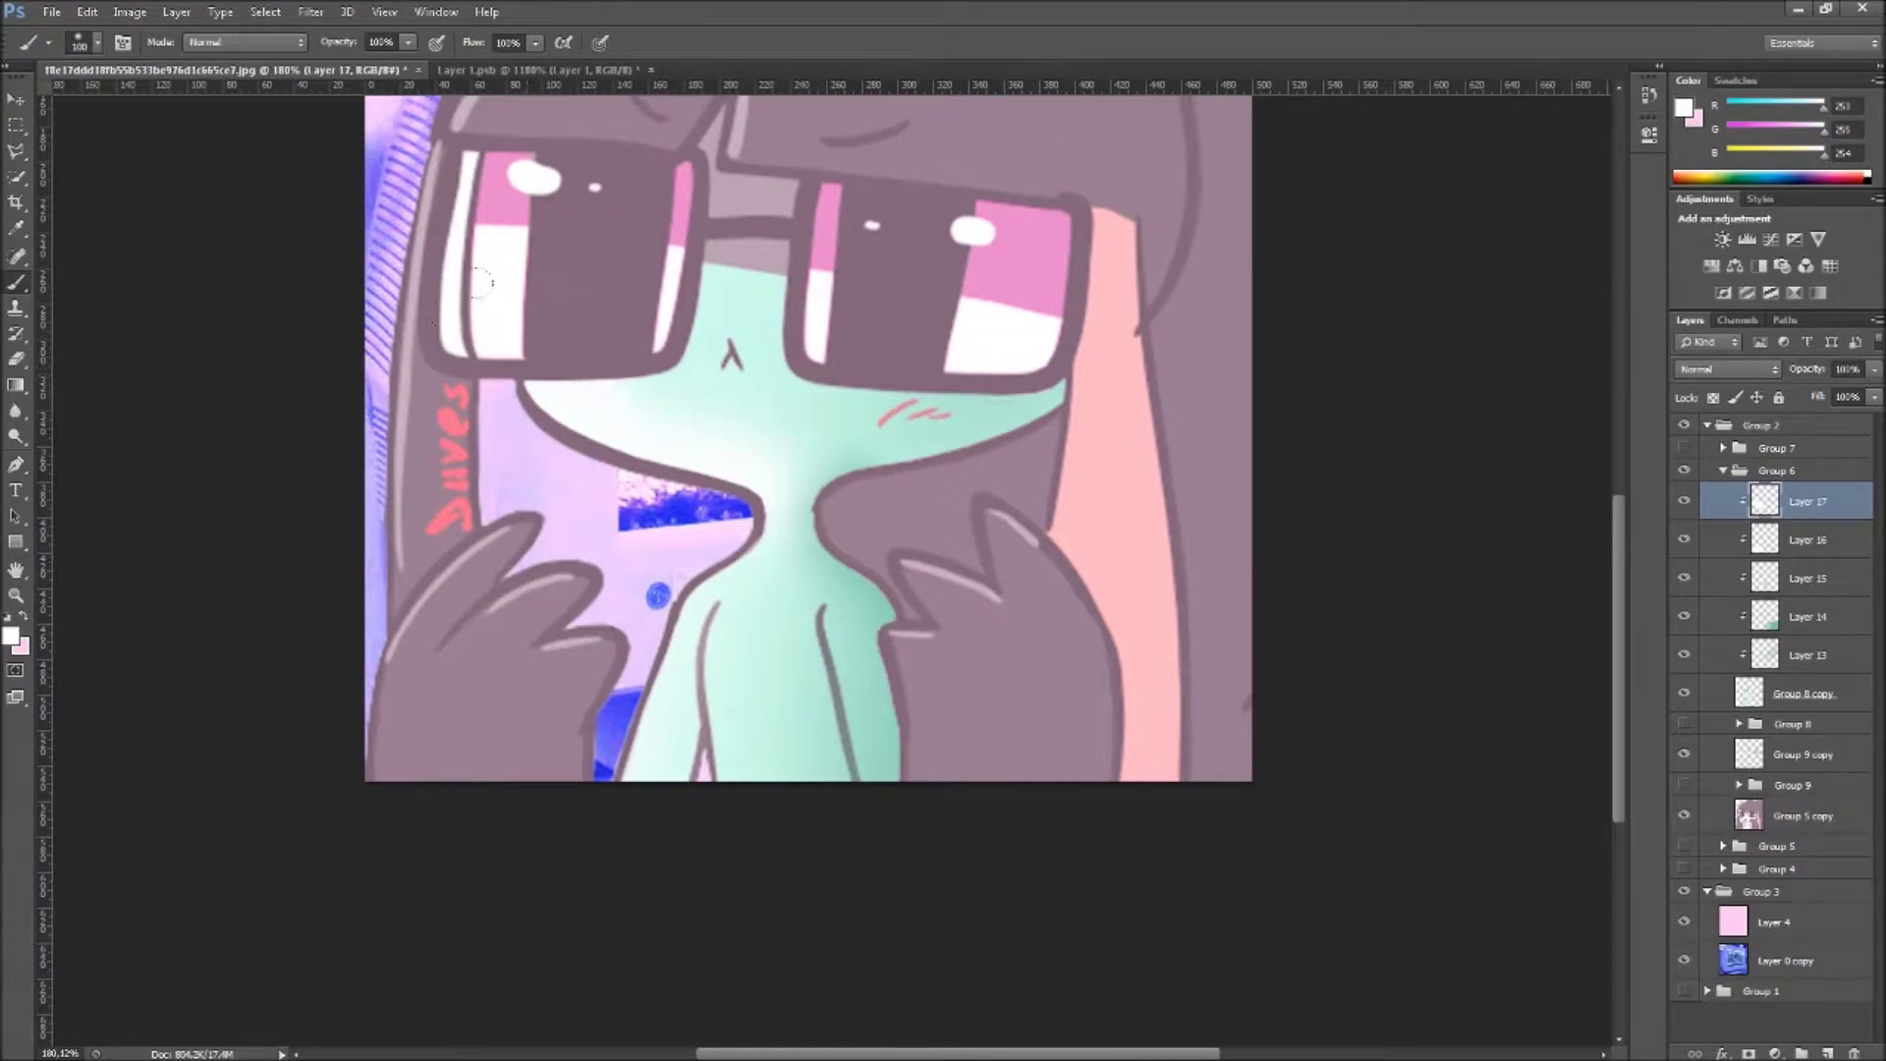
scroll(833, 570, down, 2)
right_click(1566, 413)
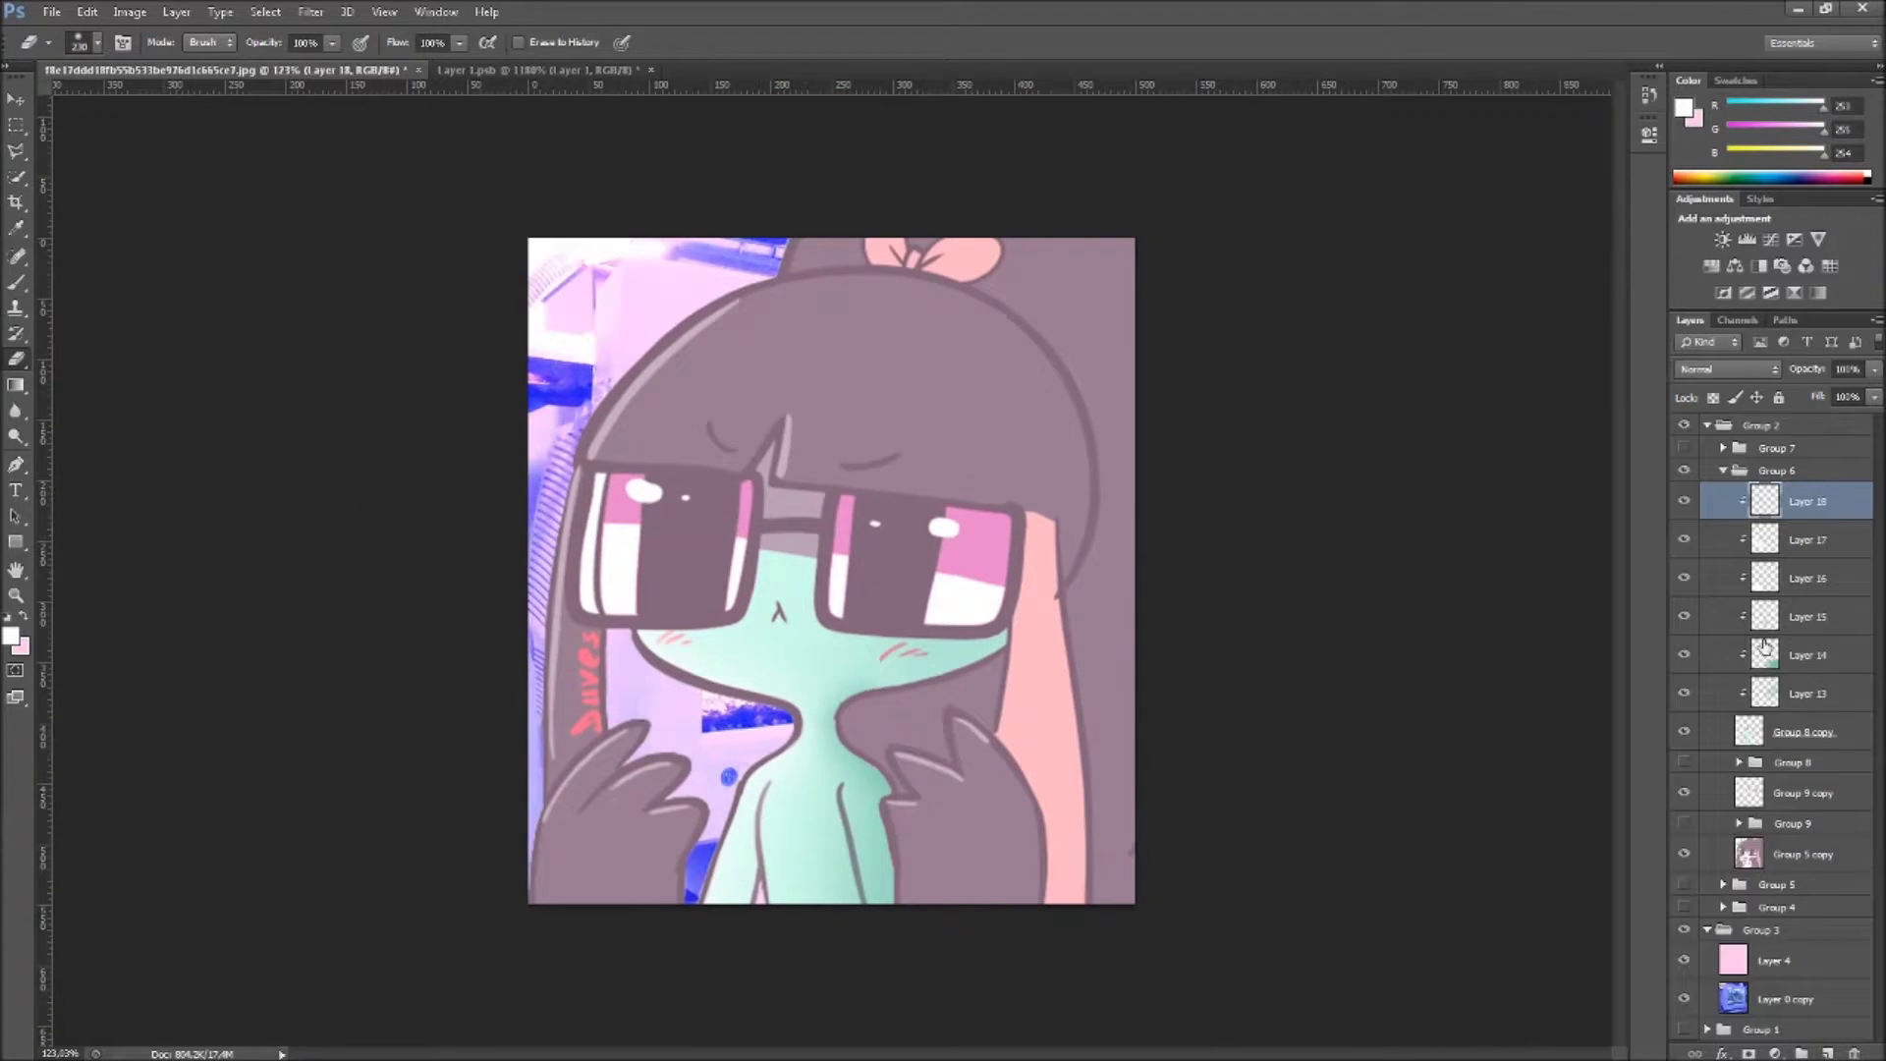
click(1634, 644)
key(b)
scroll(1369, 393, up, 2)
scroll(1368, 392, down, 3)
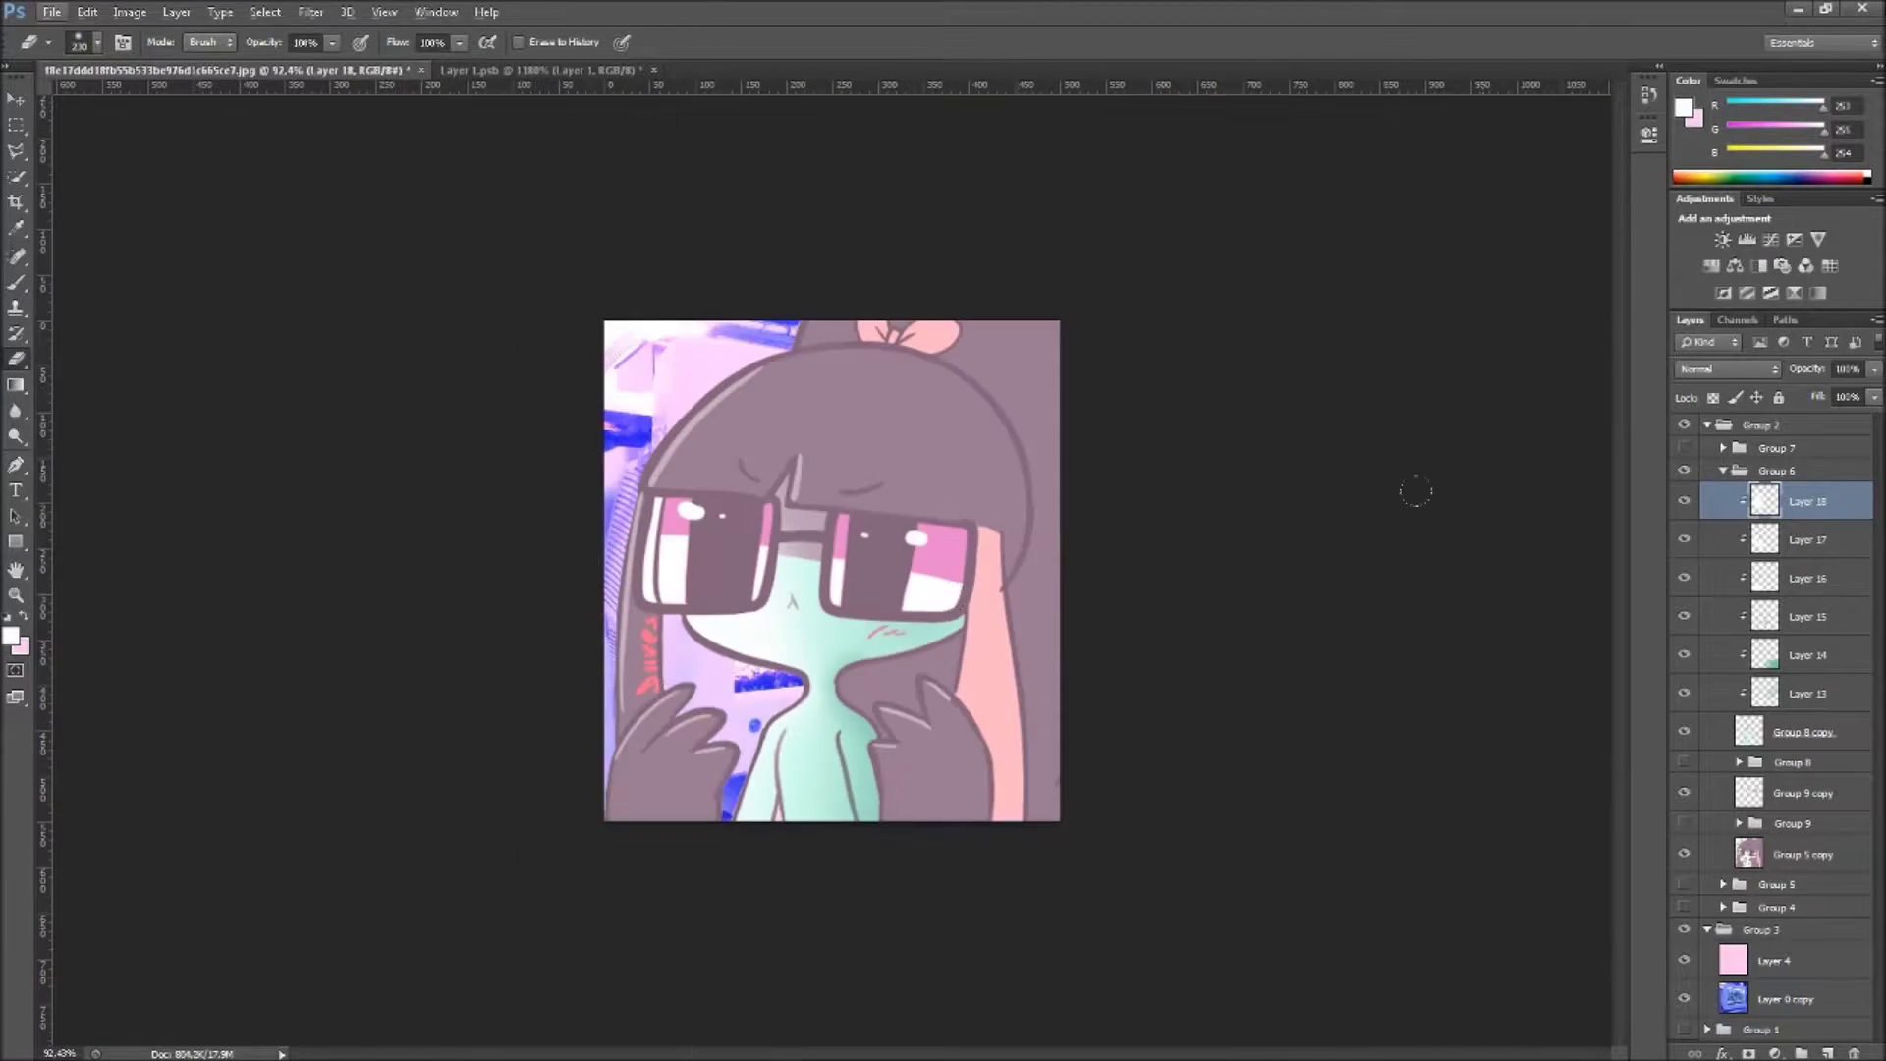
scroll(810, 247, up, 2)
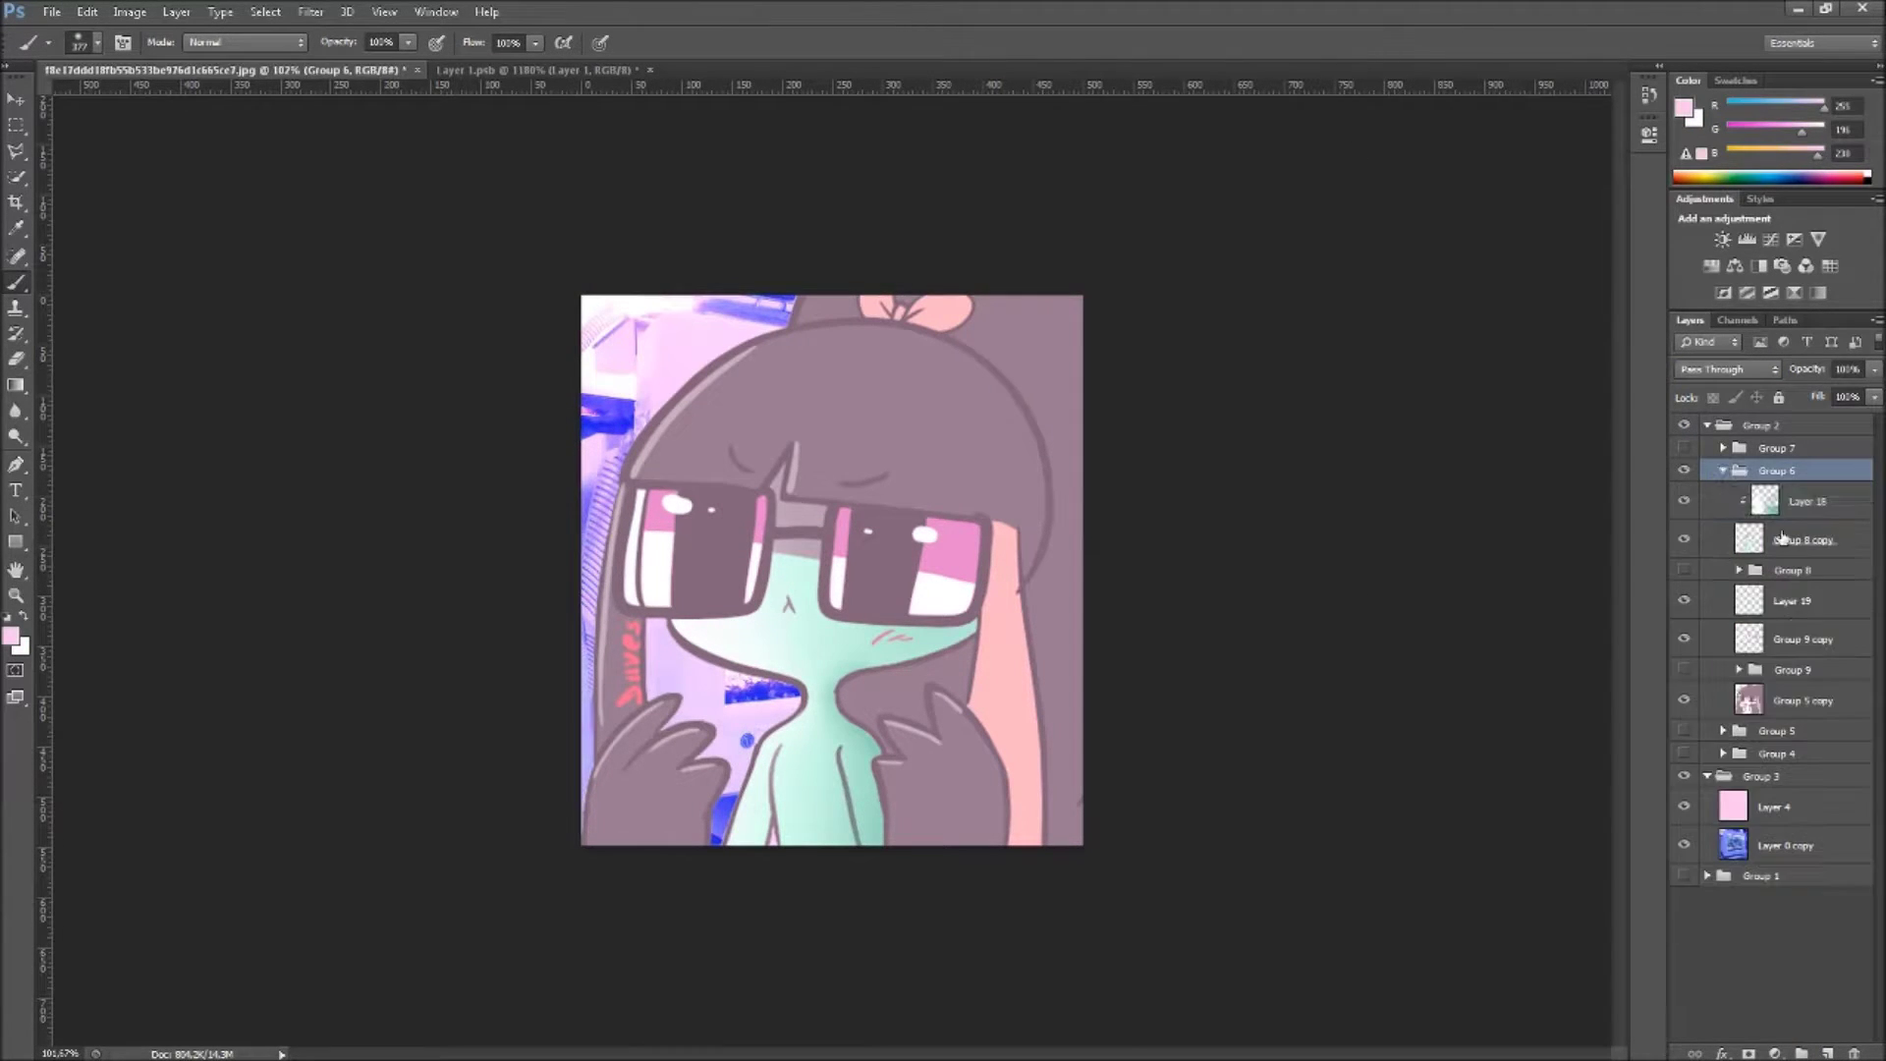
Step: Move Layer 19 into Group 6, directly above Layer 18
drag(1796, 465, 1796, 487)
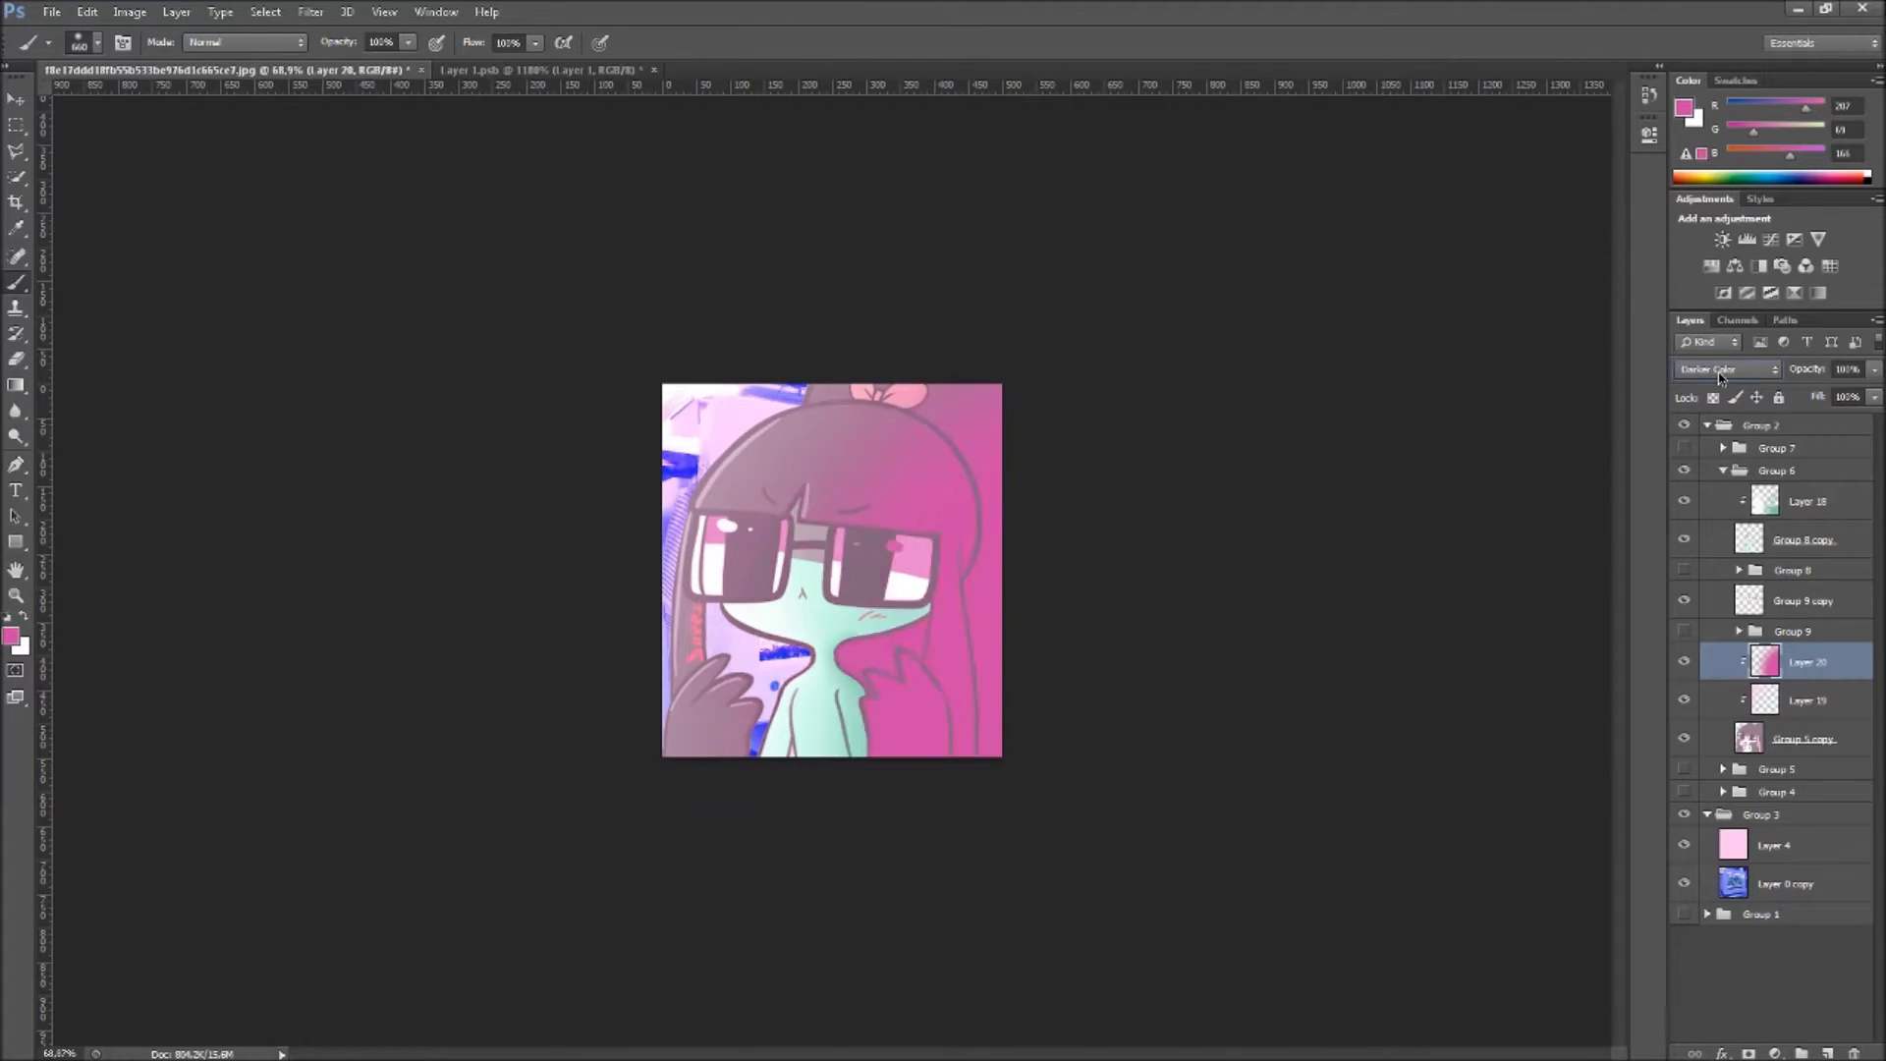
scroll(1719, 378, down, 6)
scroll(854, 573, down, 3)
scroll(854, 573, up, 1)
scroll(855, 573, down, 3)
scroll(854, 573, up, 5)
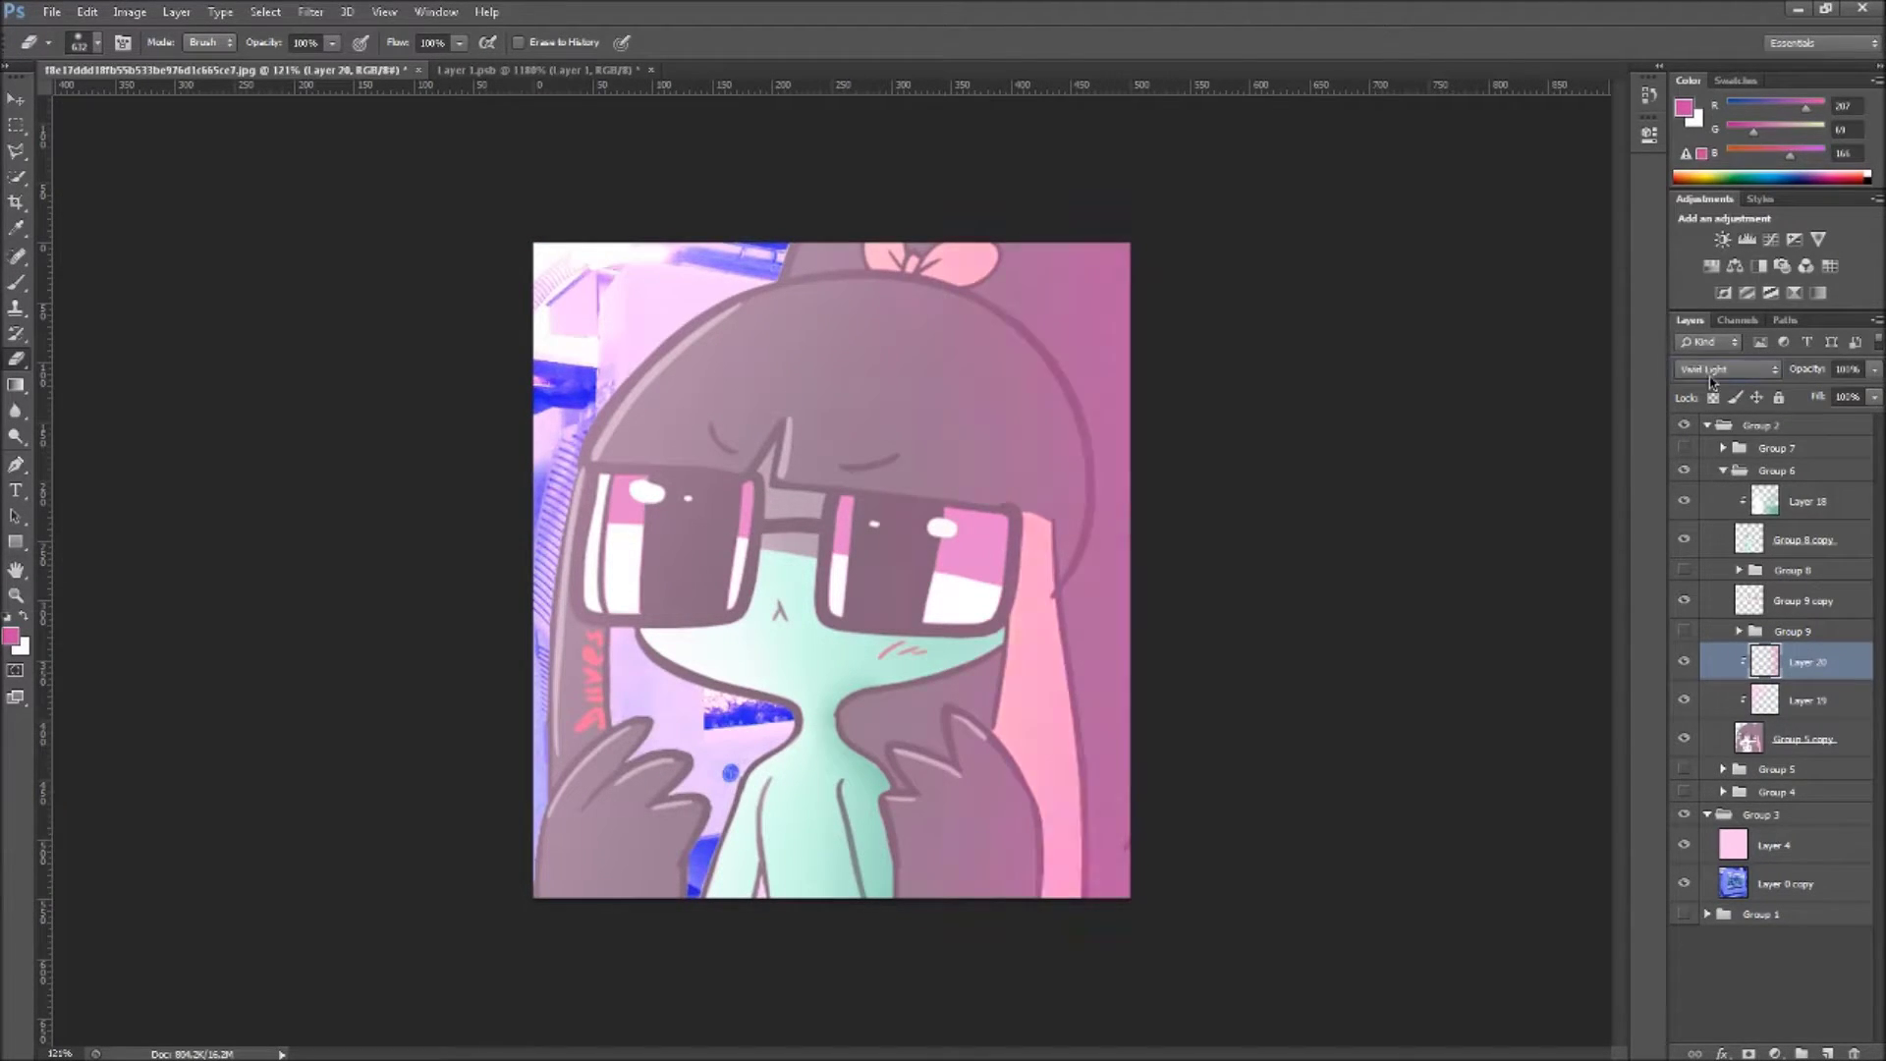
scroll(1710, 378, up, 3)
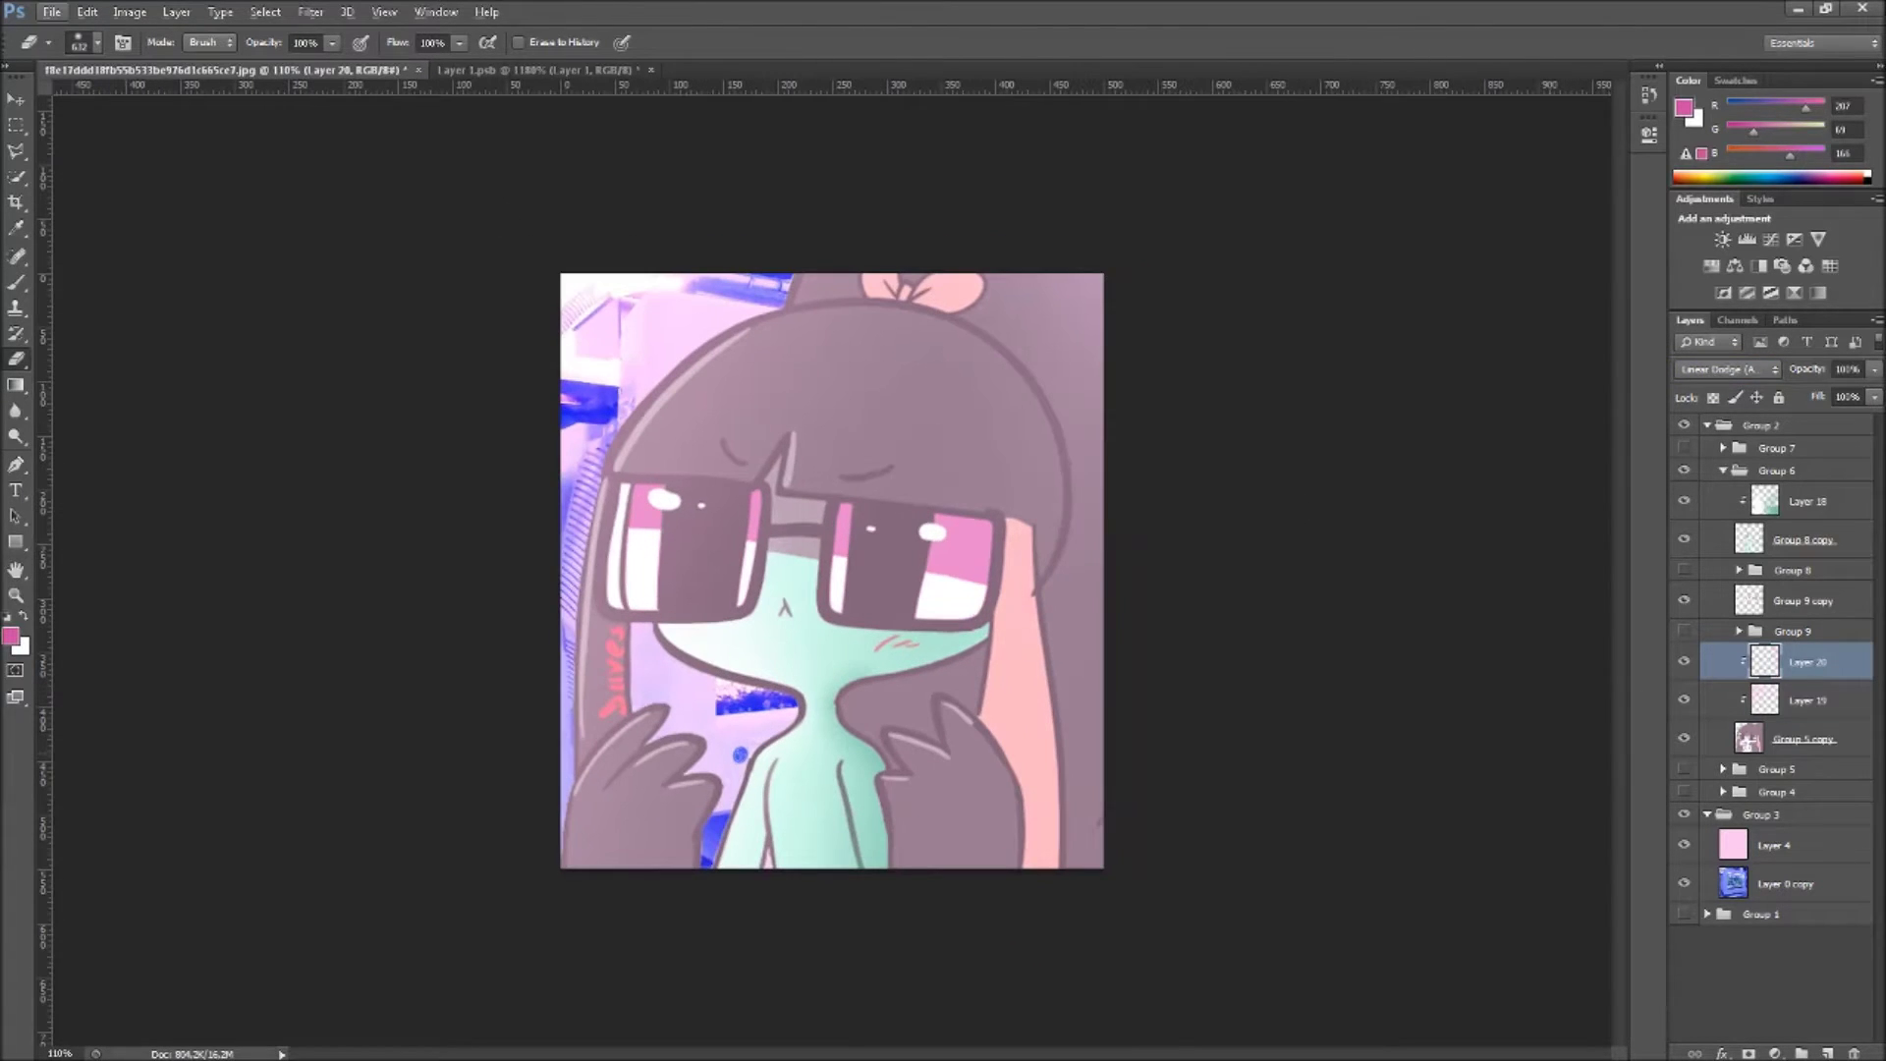
Step: Group Layer 20, Layer 19 and Group 5 copy into Group 10
click(1804, 738)
key(ctrl+plus)
click(1739, 570)
click(1739, 707)
key(ctrl+g)
Step: Trace paths around both glasses lenses with the Pen tool
key(p)
scroll(434, 424, up, 5)
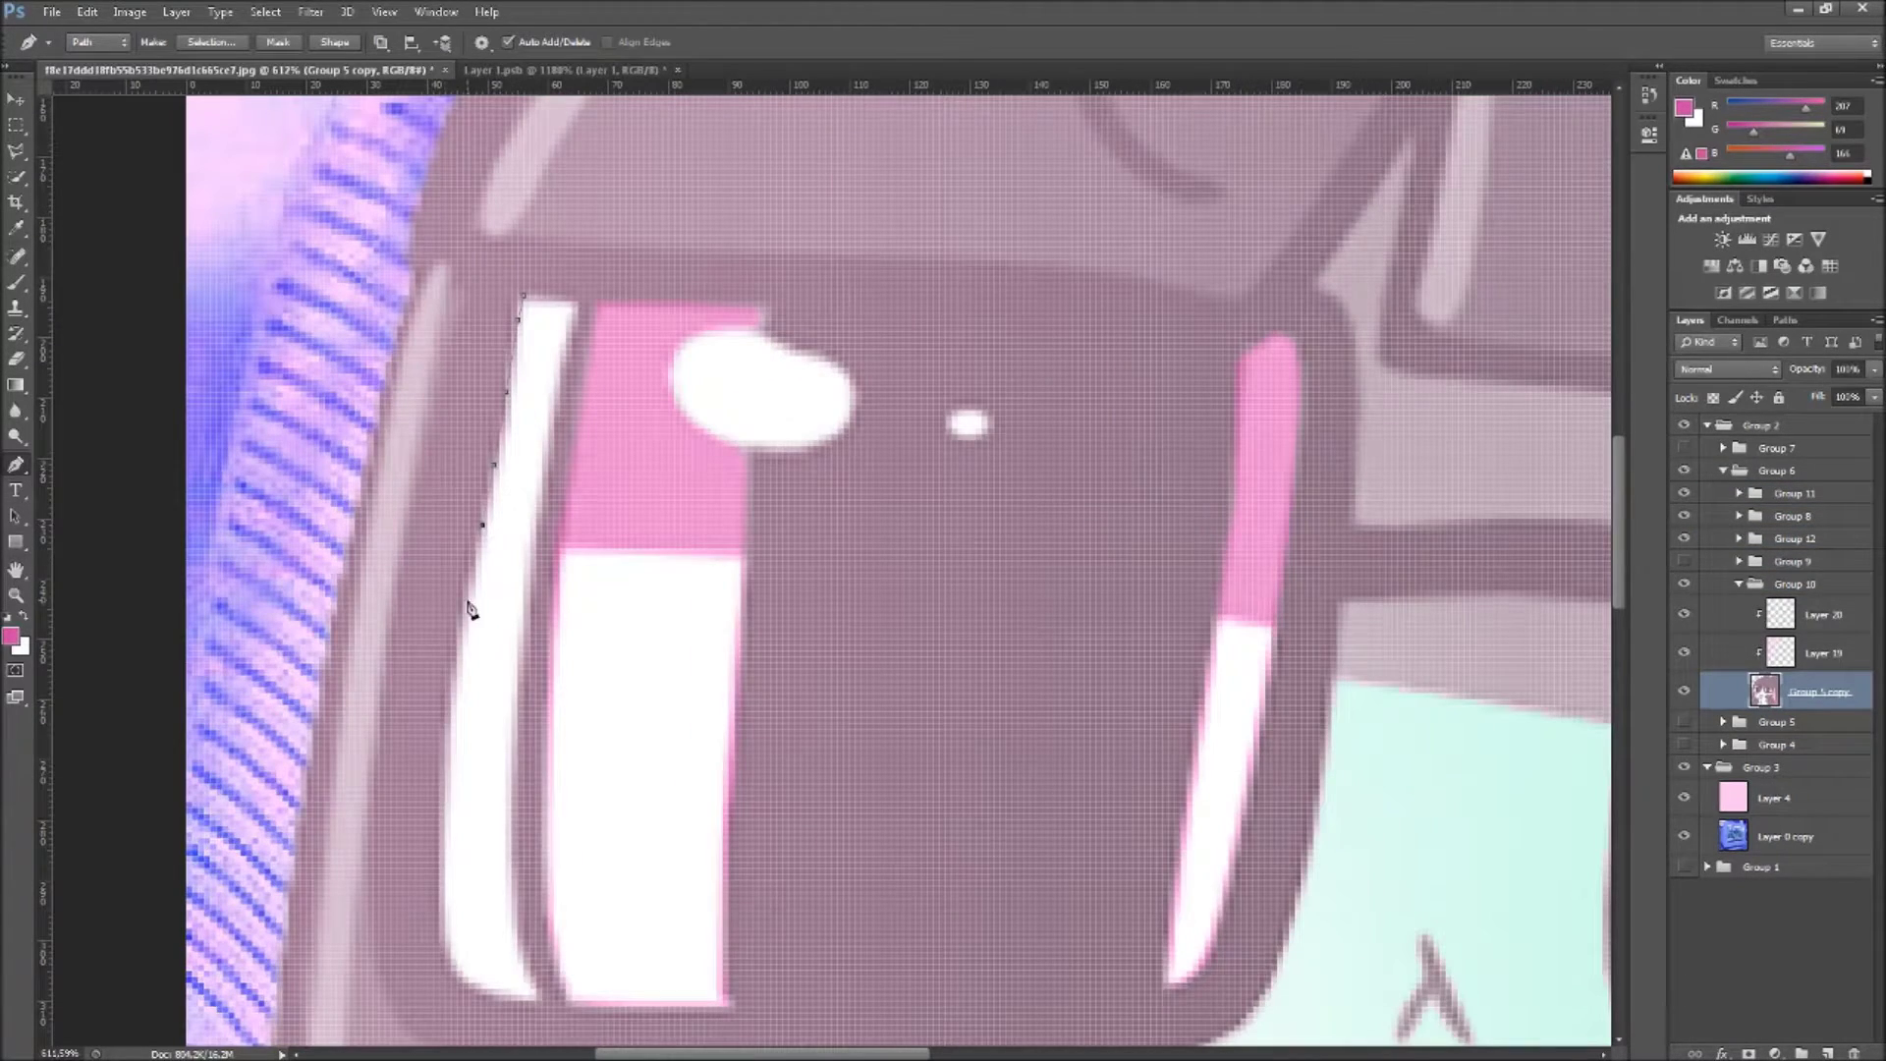
scroll(1098, 889, down, 2)
scroll(1218, 843, up, 2)
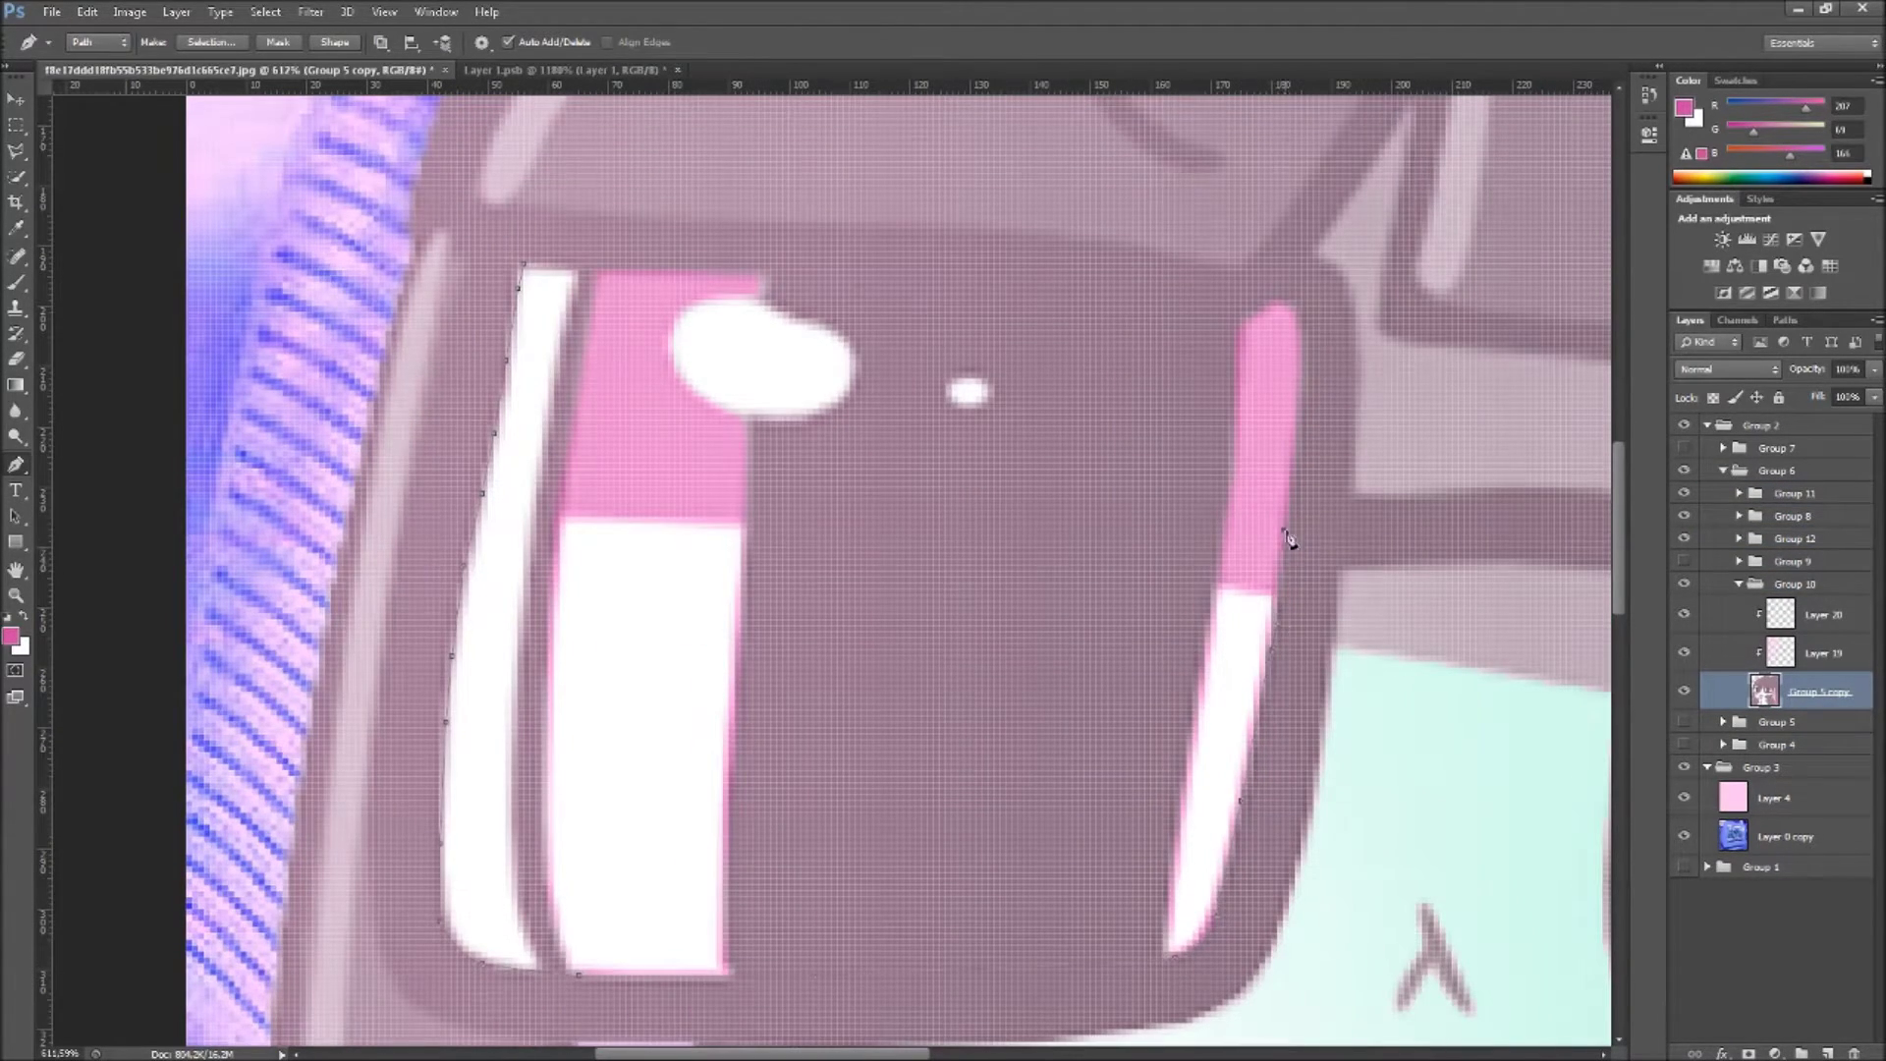
scroll(809, 399, down, 5)
scroll(864, 619, down, 2)
scroll(725, 248, up, 7)
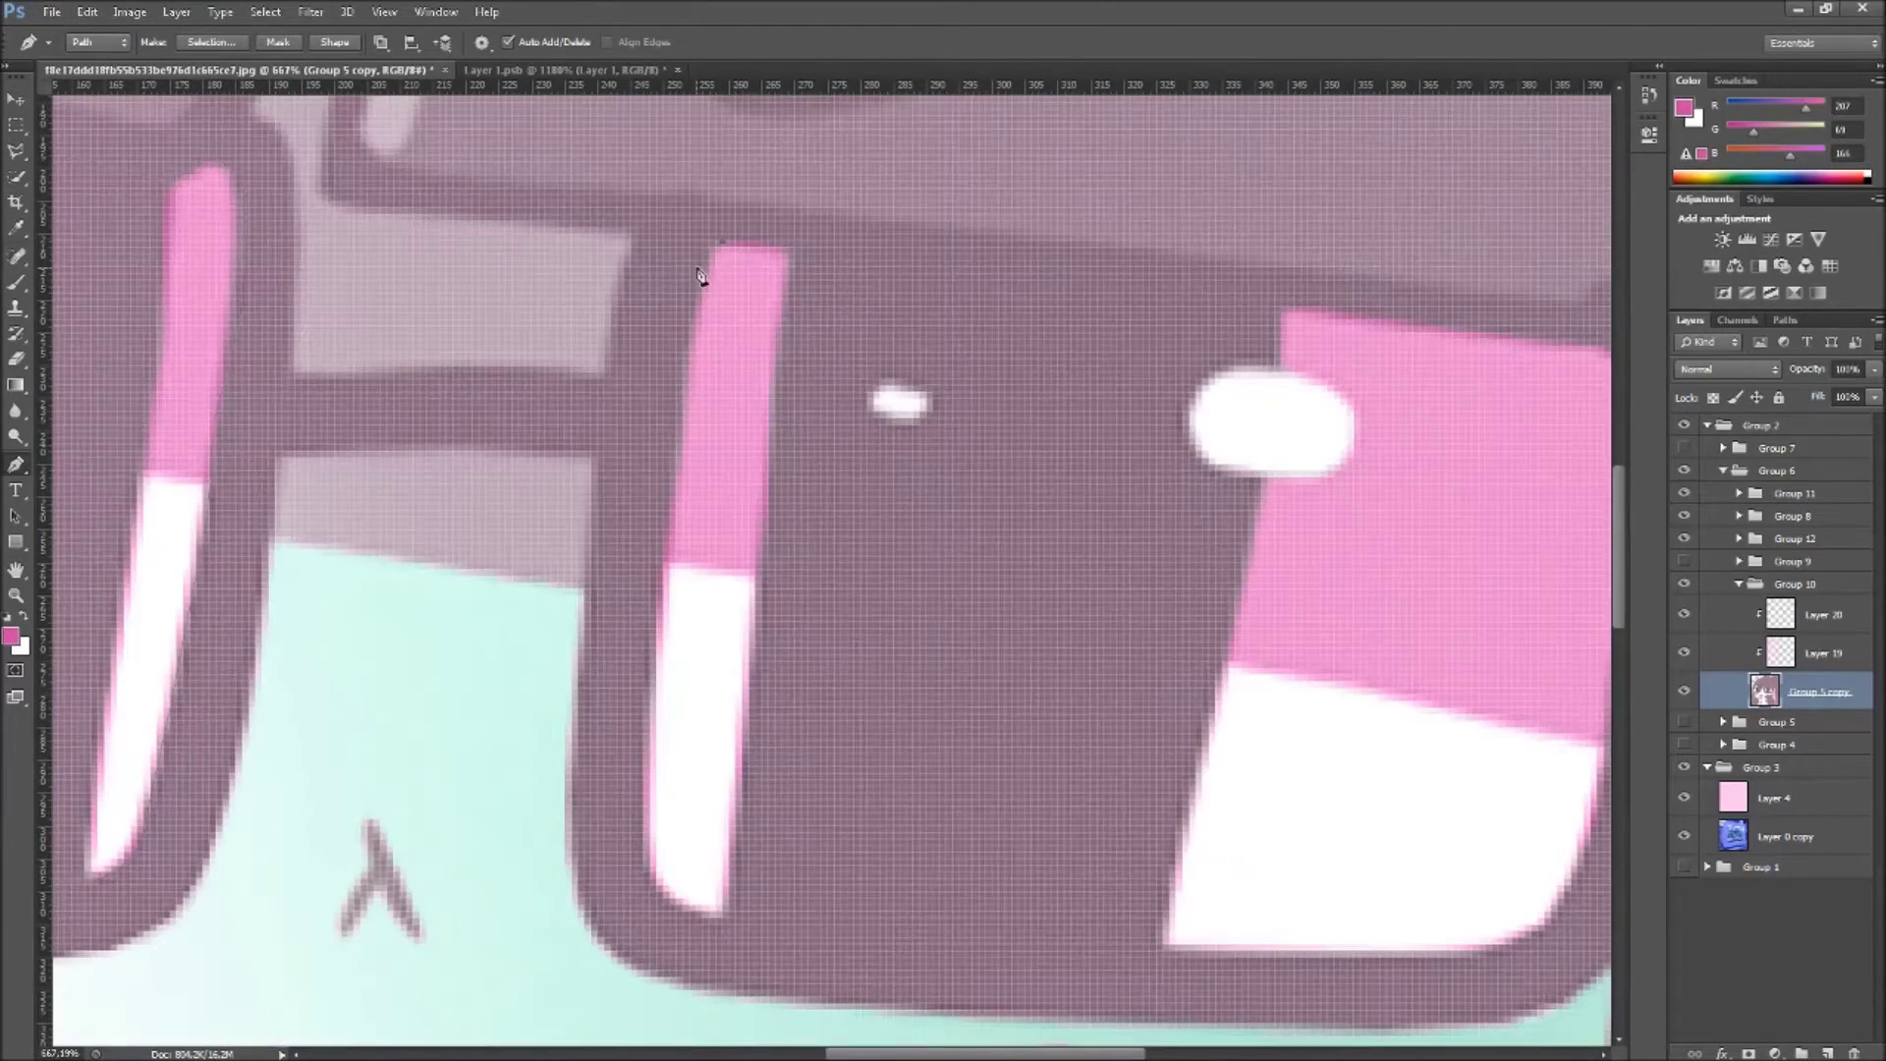
scroll(699, 926, down, 1)
scroll(1413, 458, up, 1)
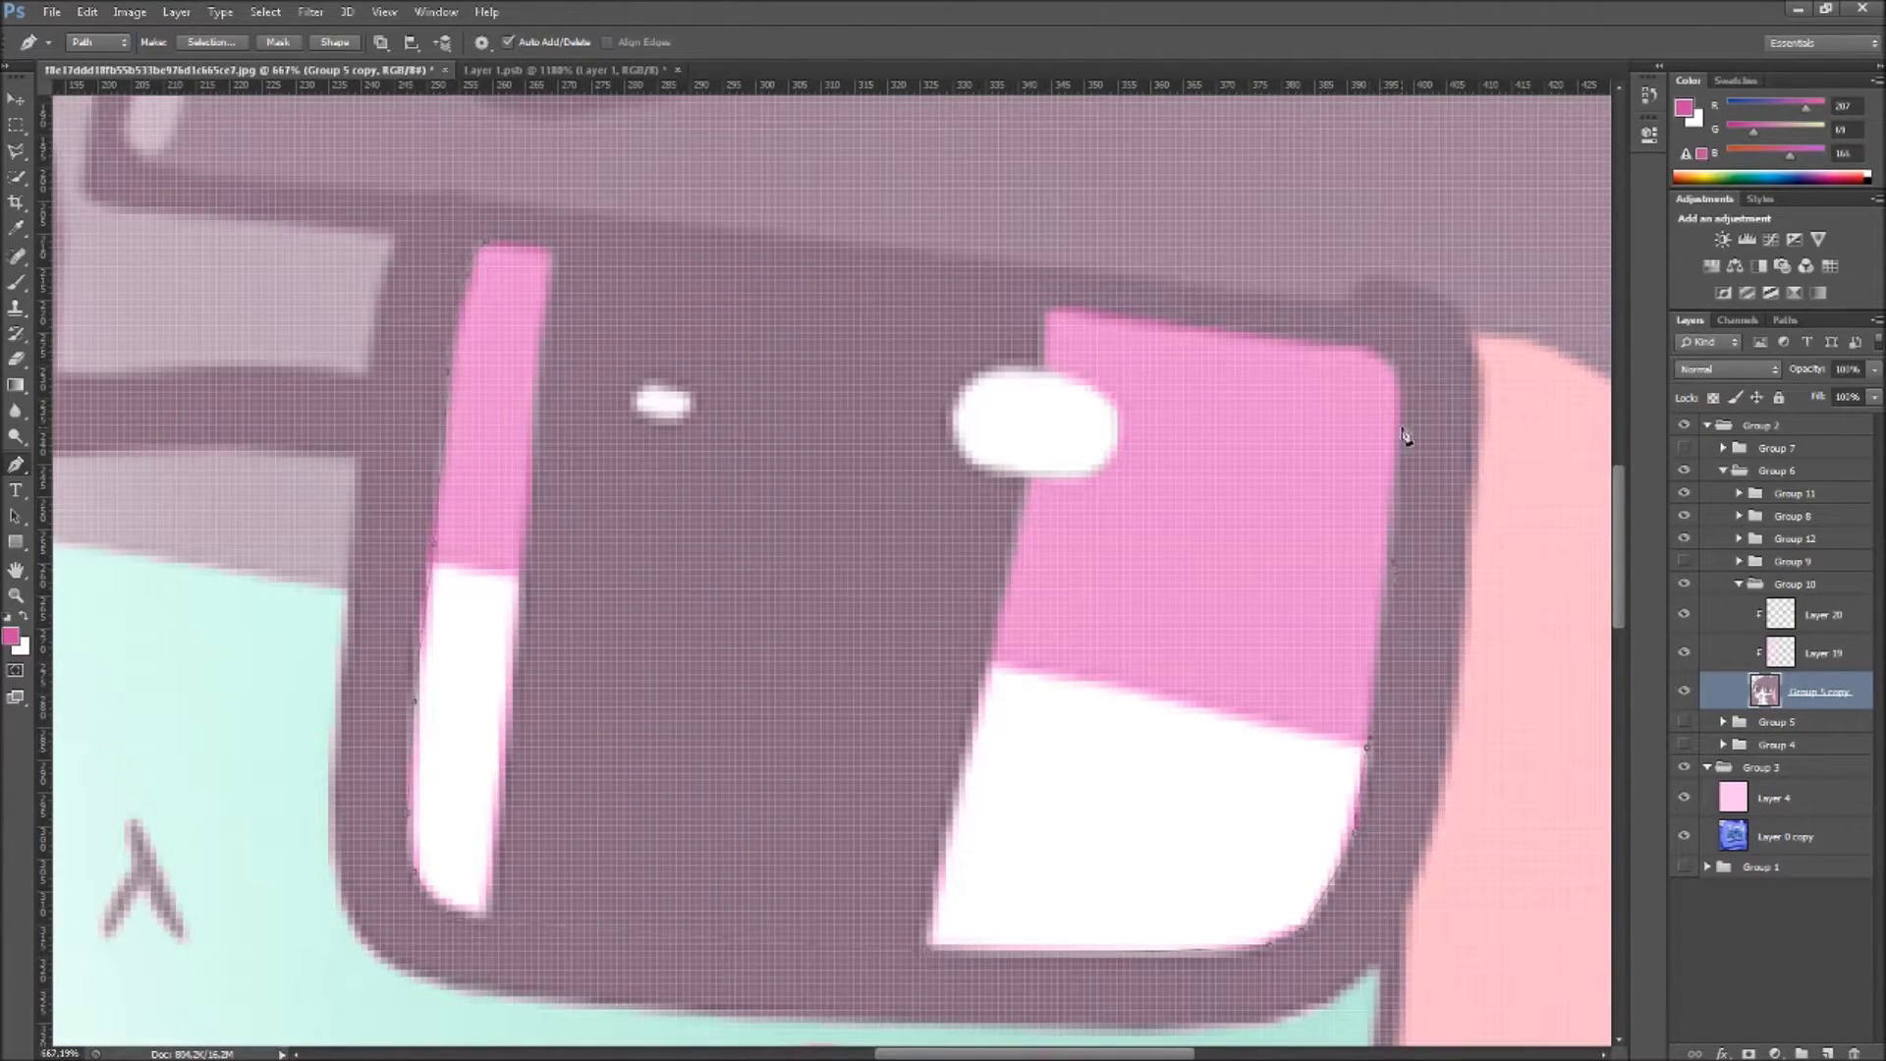
scroll(1047, 312, down, 4)
key(m)
scroll(1048, 312, down, 2)
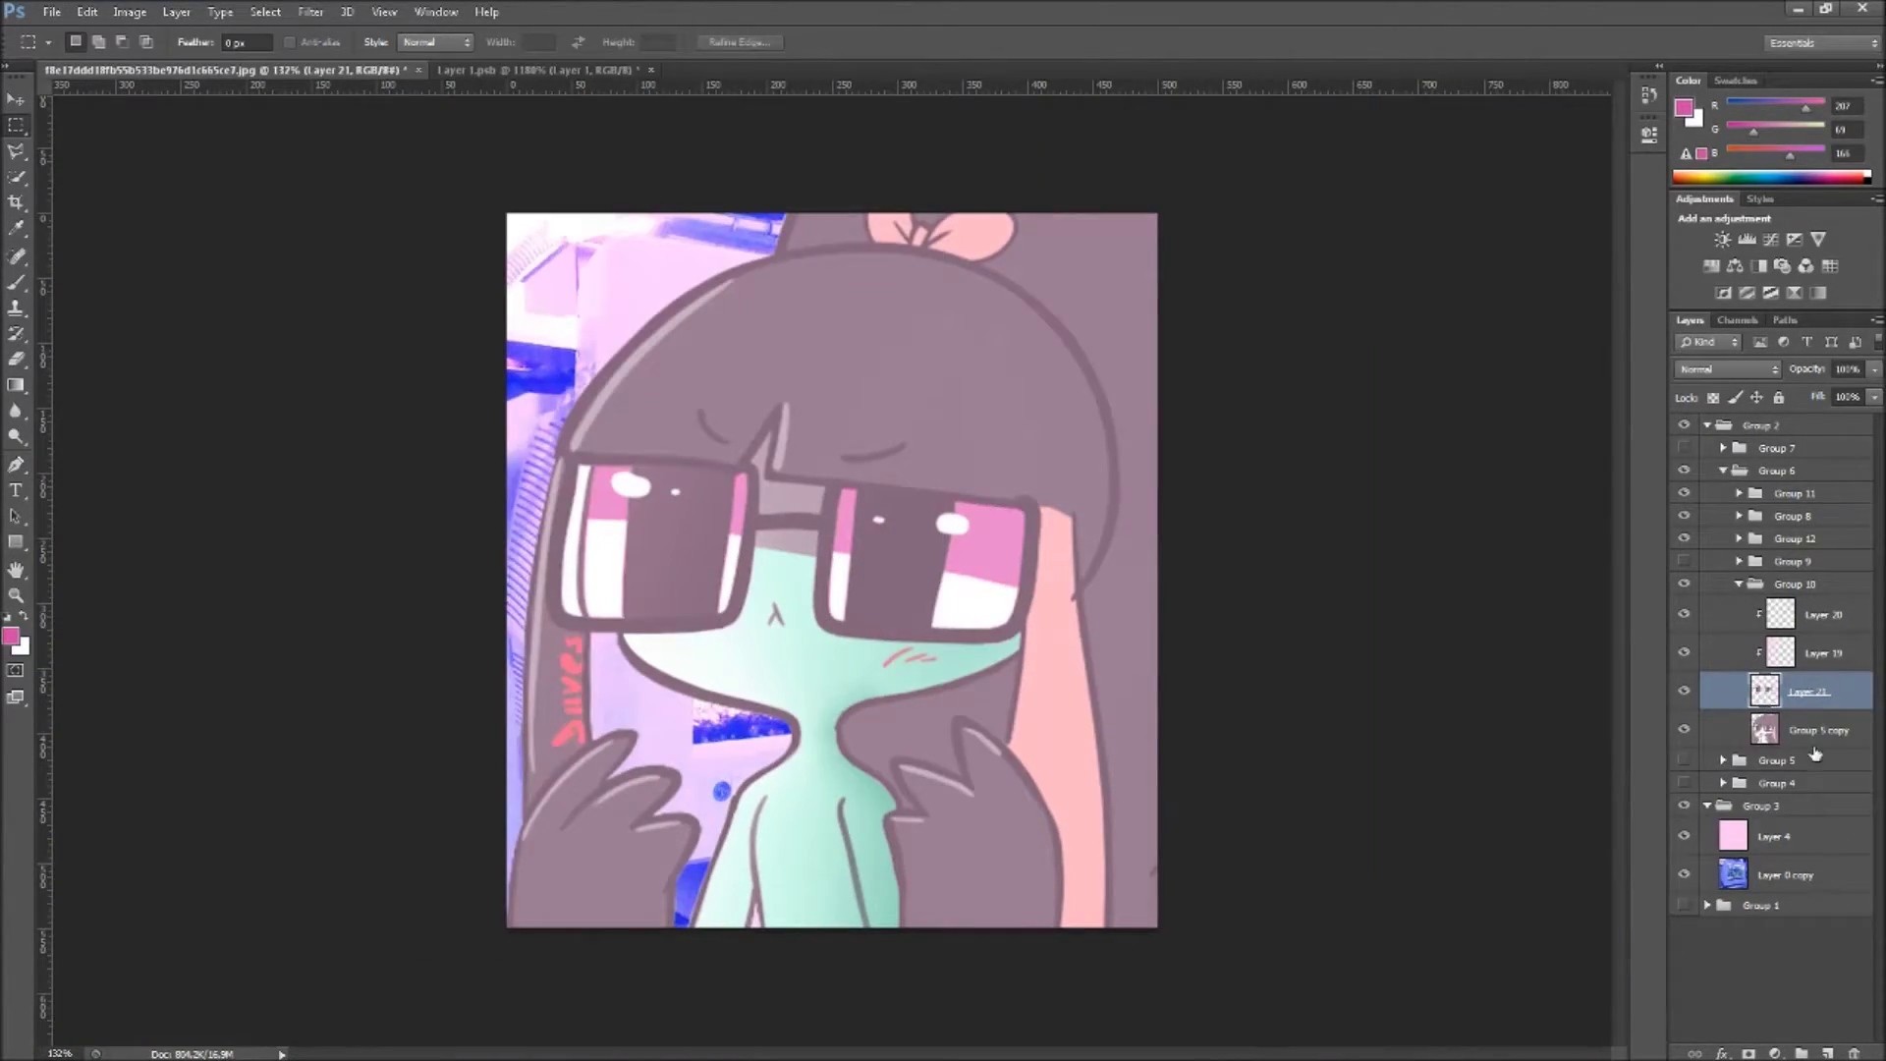
Step: Add Layer 22 and place the terminal code image as a layer
right_click(1799, 653)
key(Escape)
click(1827, 659)
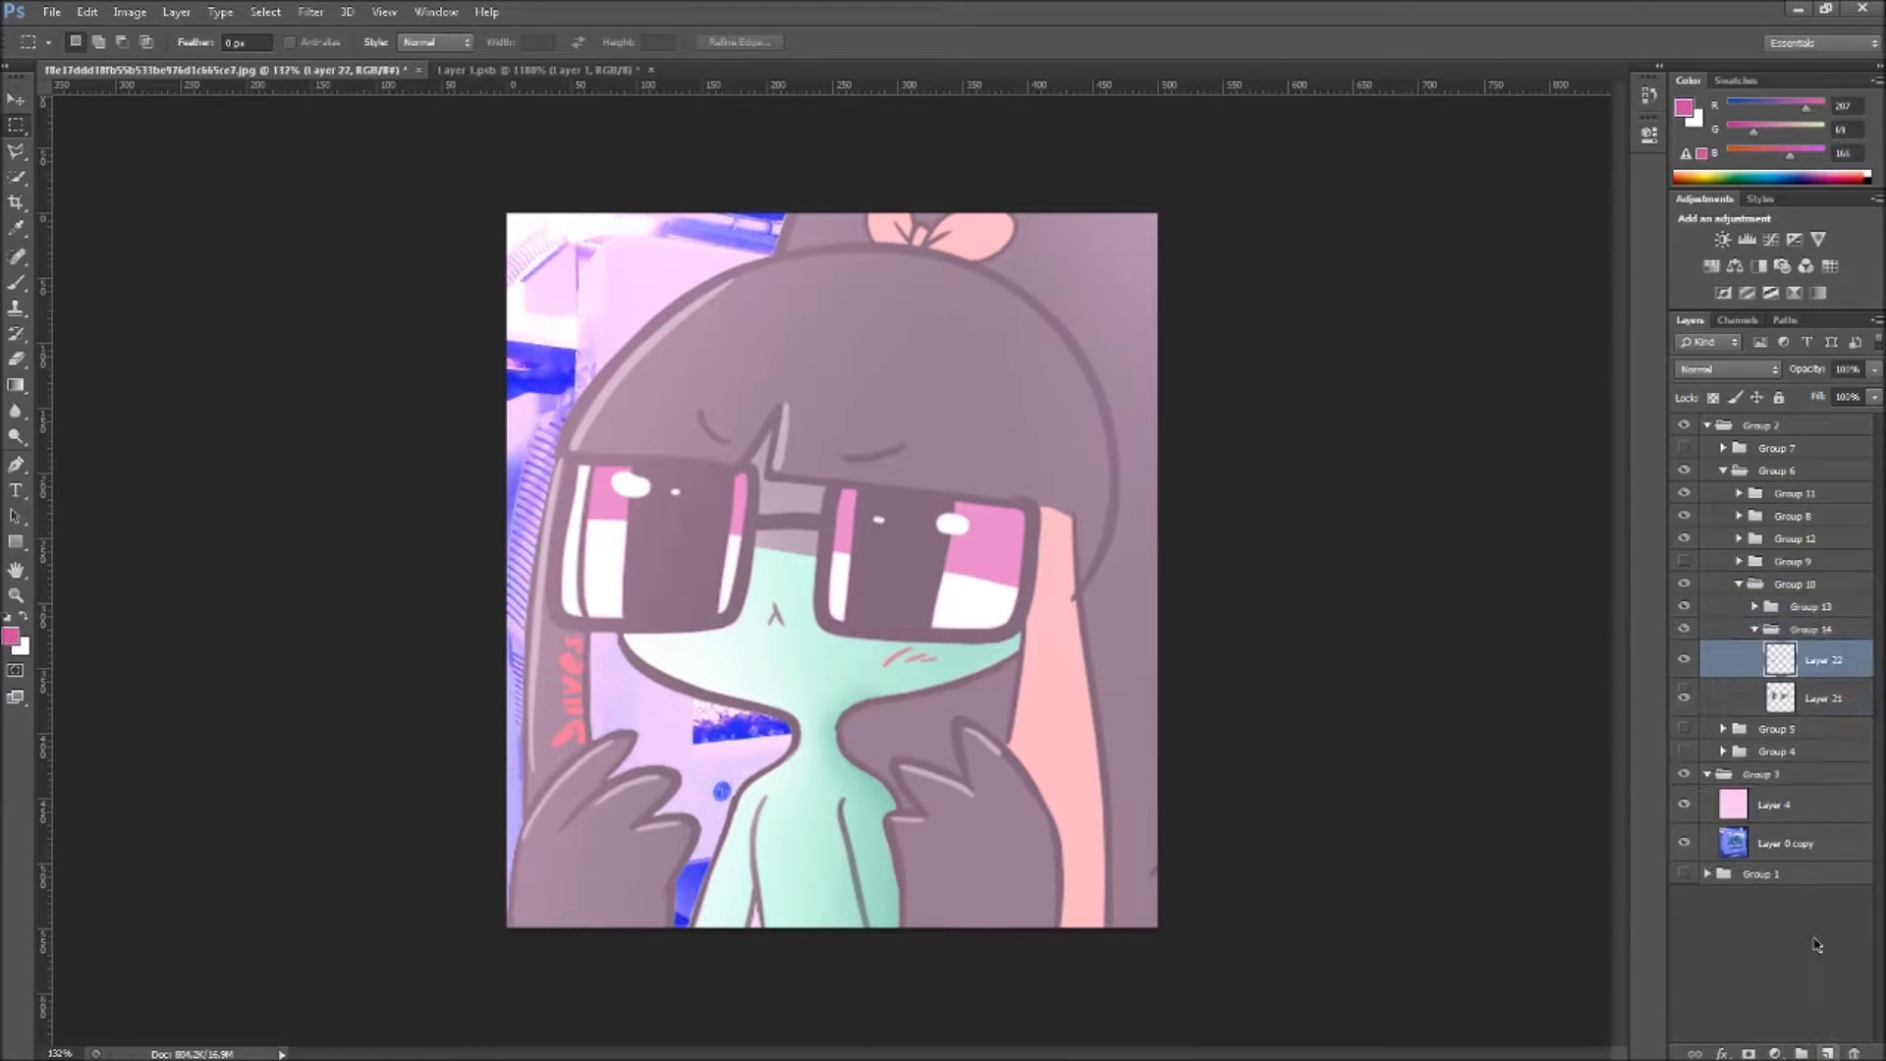
scroll(981, 229, up, 1)
key(Return)
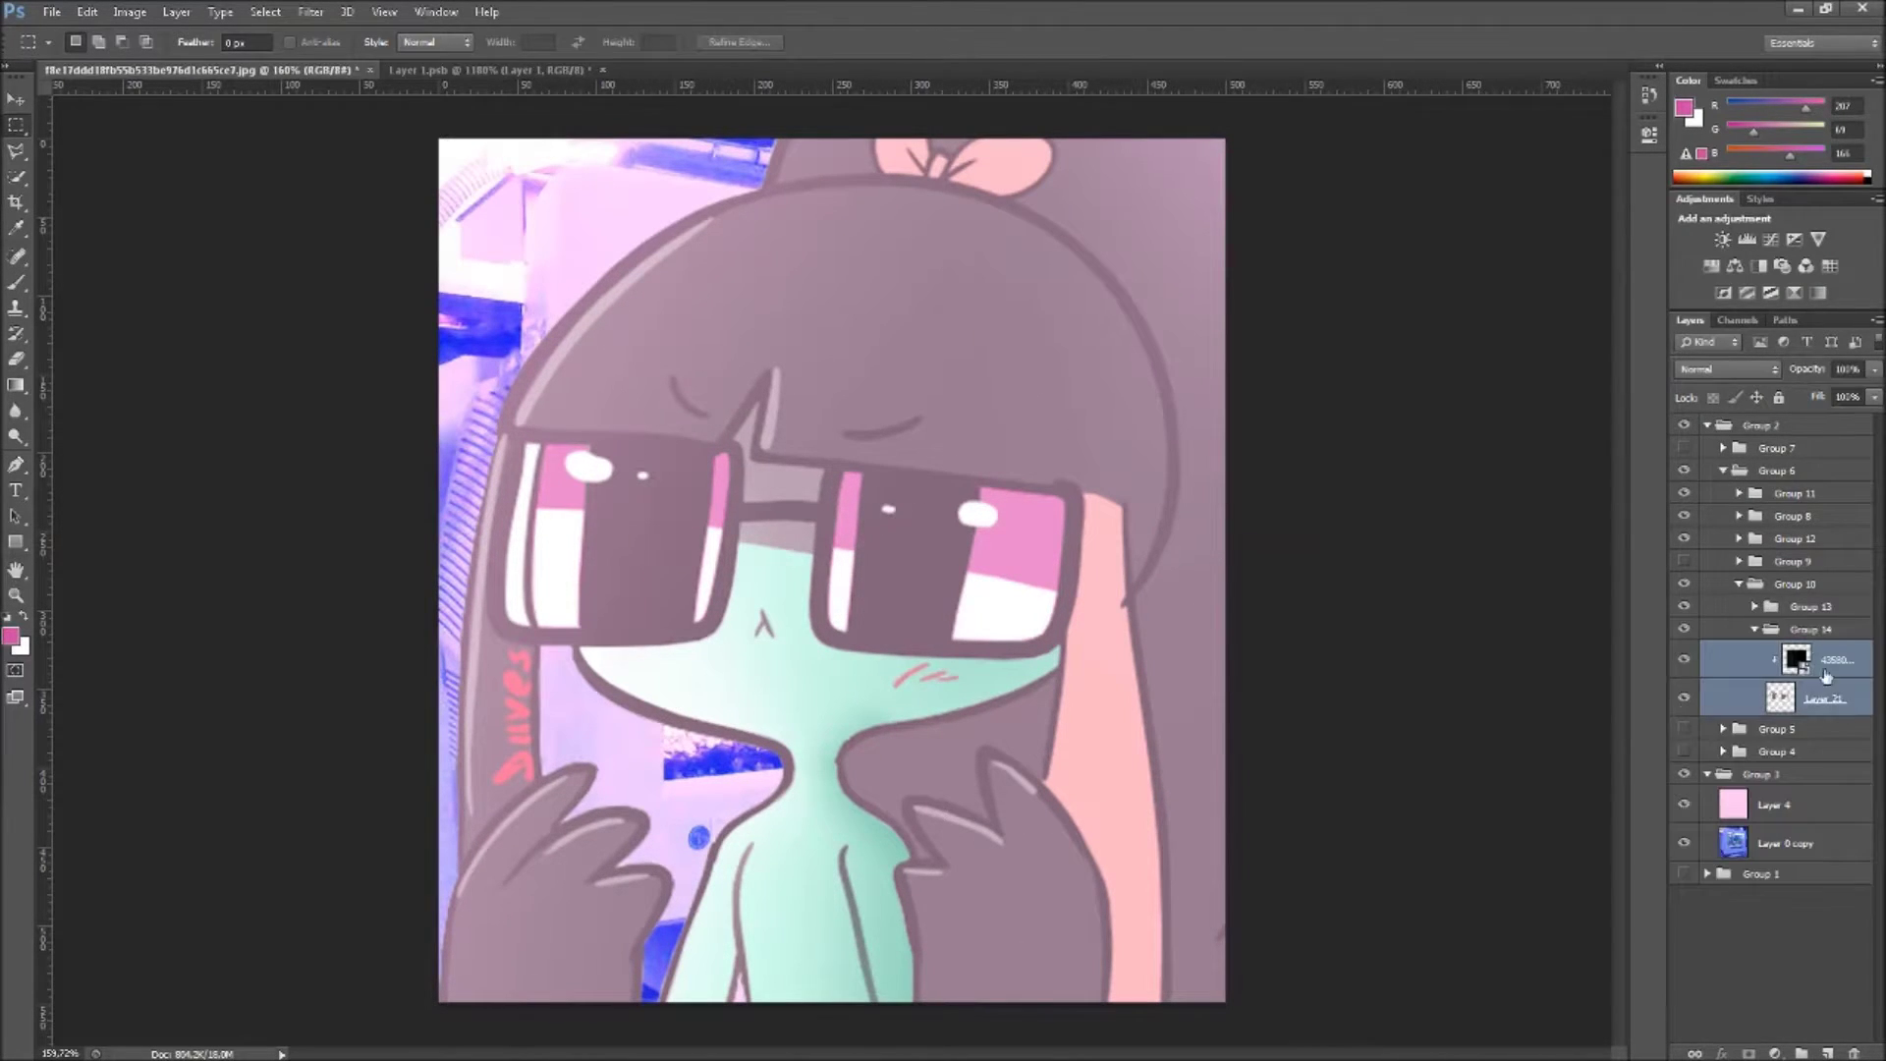
Step: Move the code image into Group 12, fit it to the lenses and blend with Screen
drag(1826, 674, 1798, 580)
key(ctrl+t)
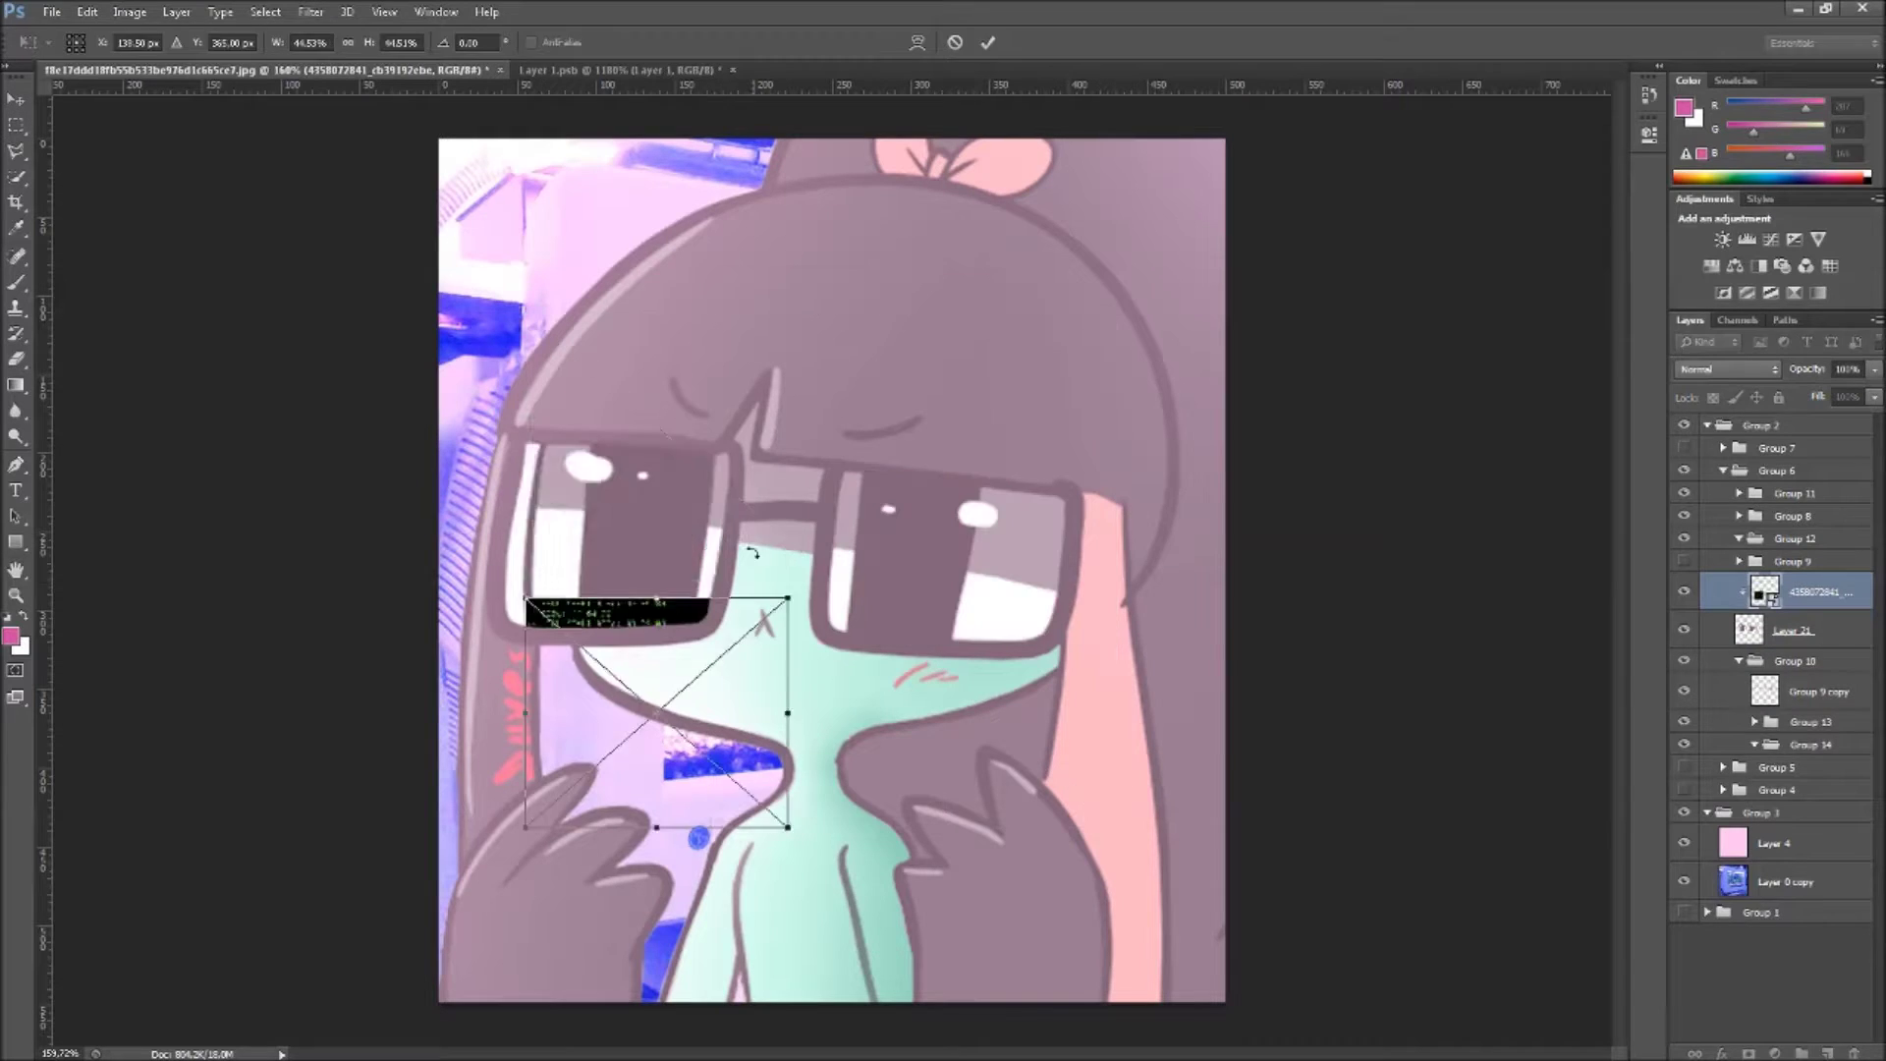
click(1735, 374)
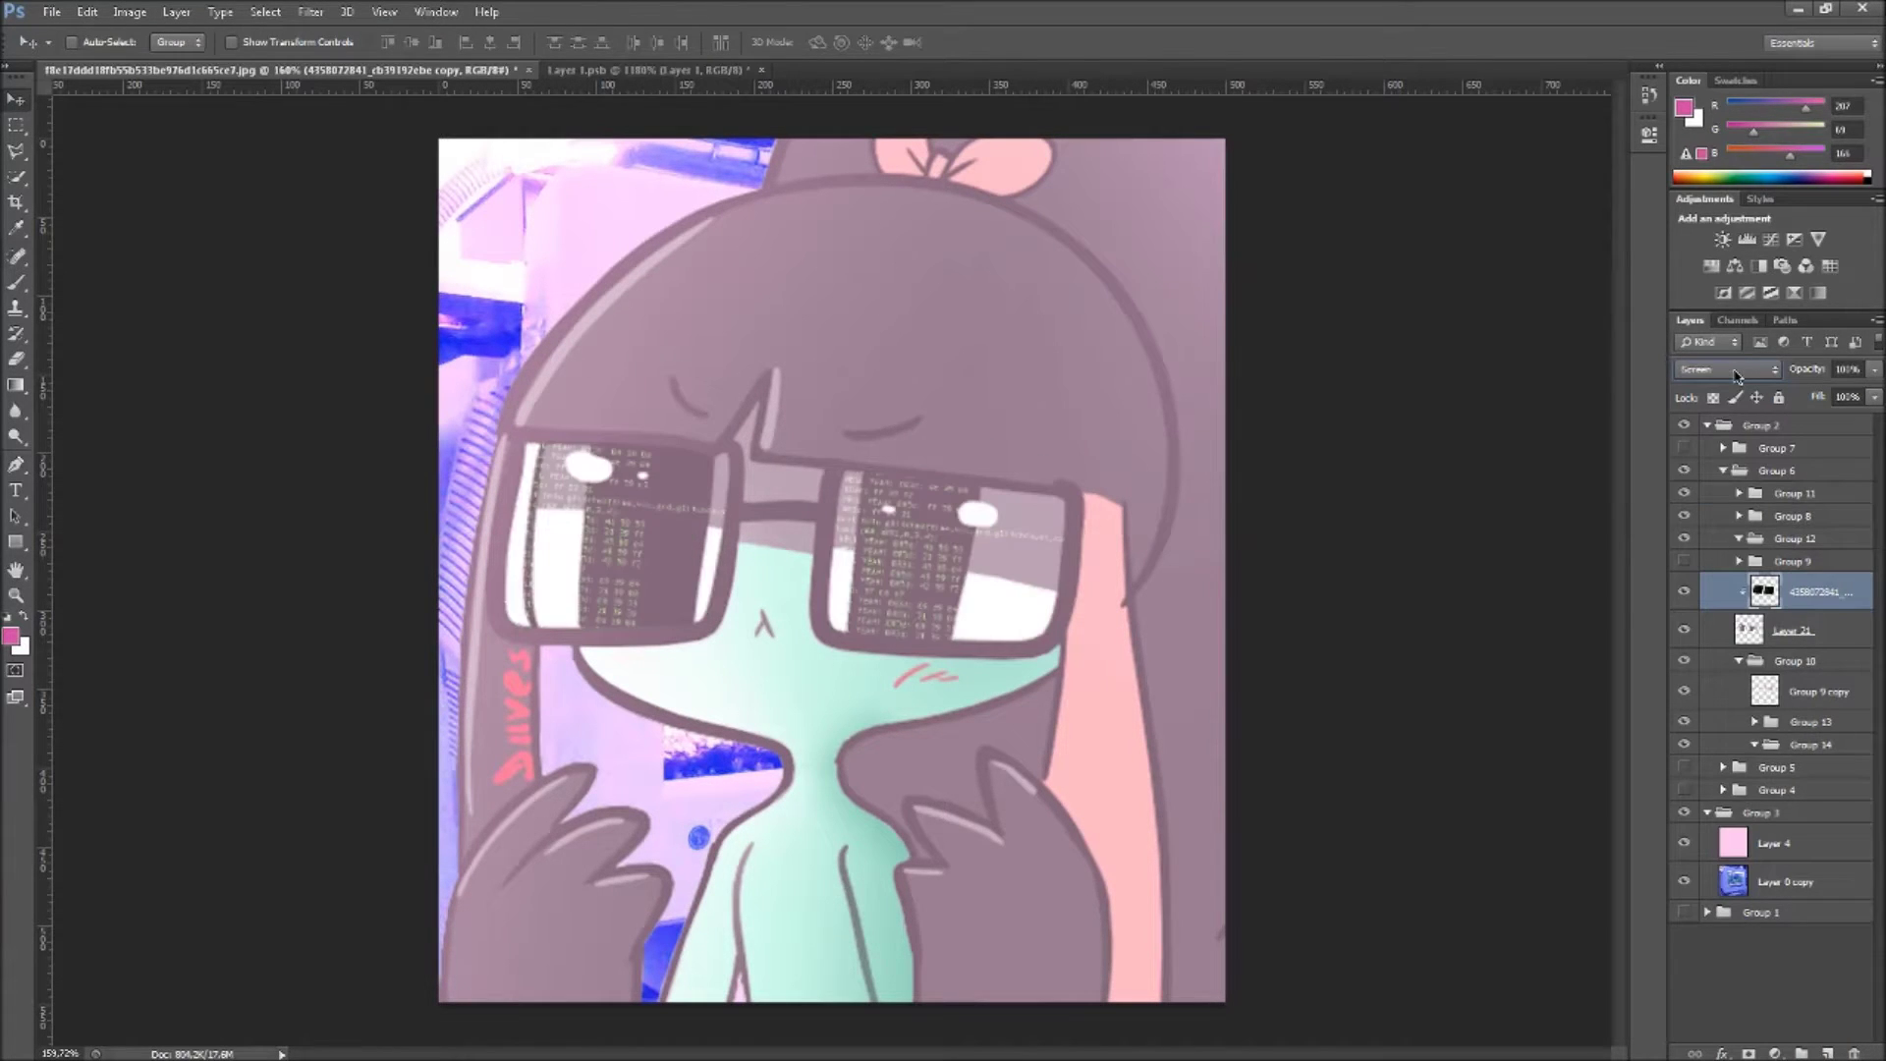
scroll(953, 562, up, 5)
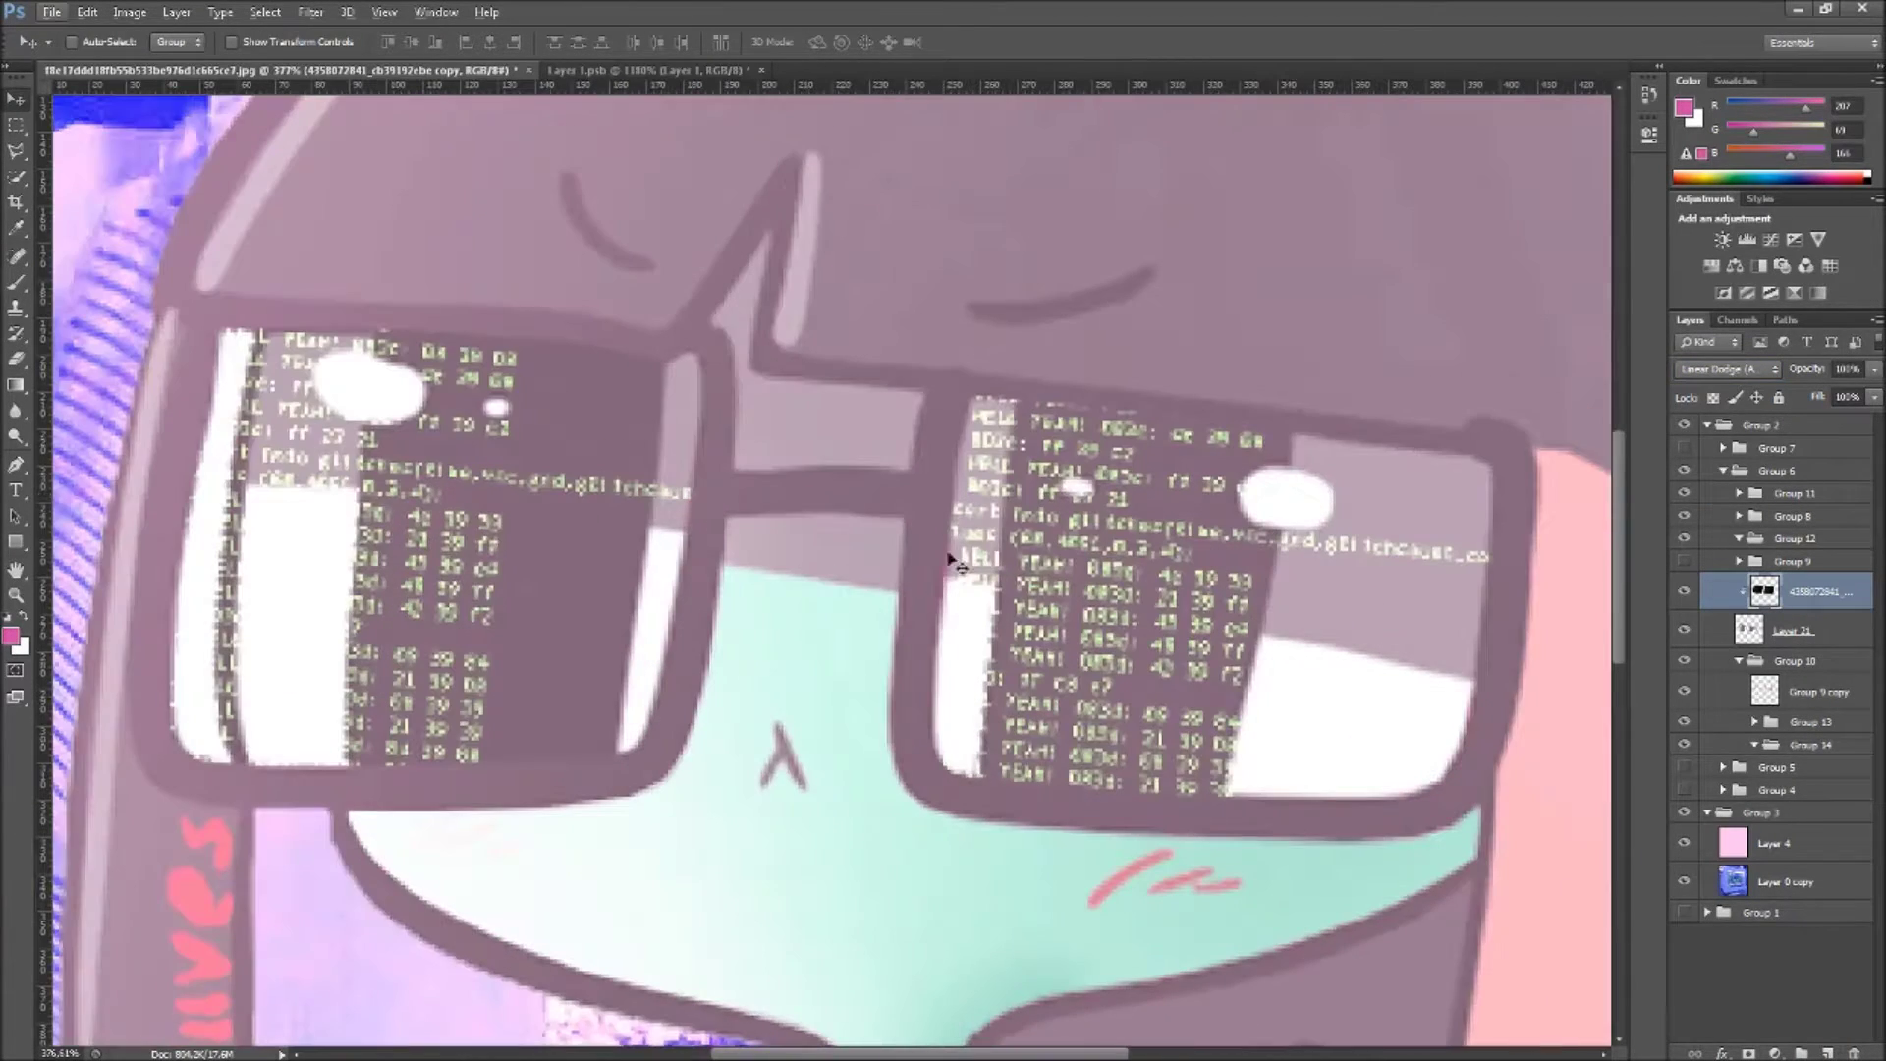
Step: Streak two thin strips across the lens code and soften it with Gaussian Blur
drag(175, 437, 797, 458)
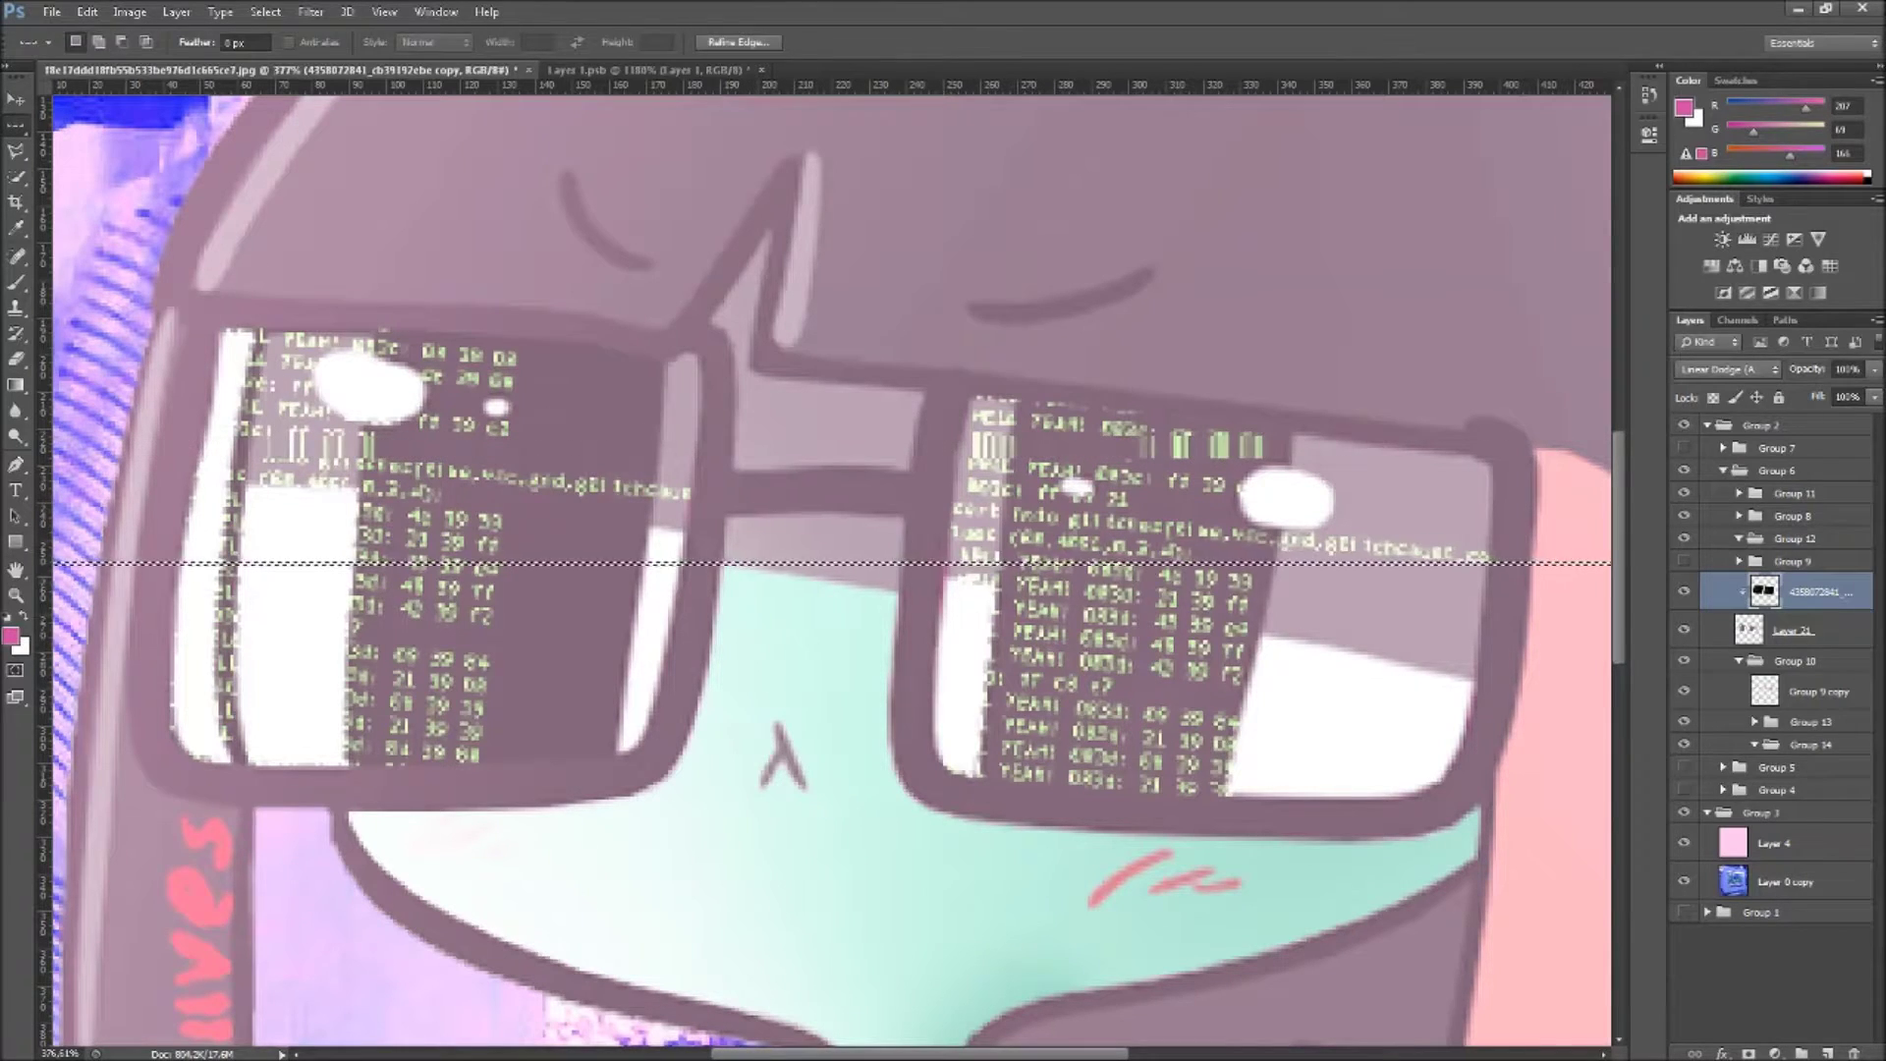
drag(164, 562, 786, 614)
scroll(717, 397, down, 2)
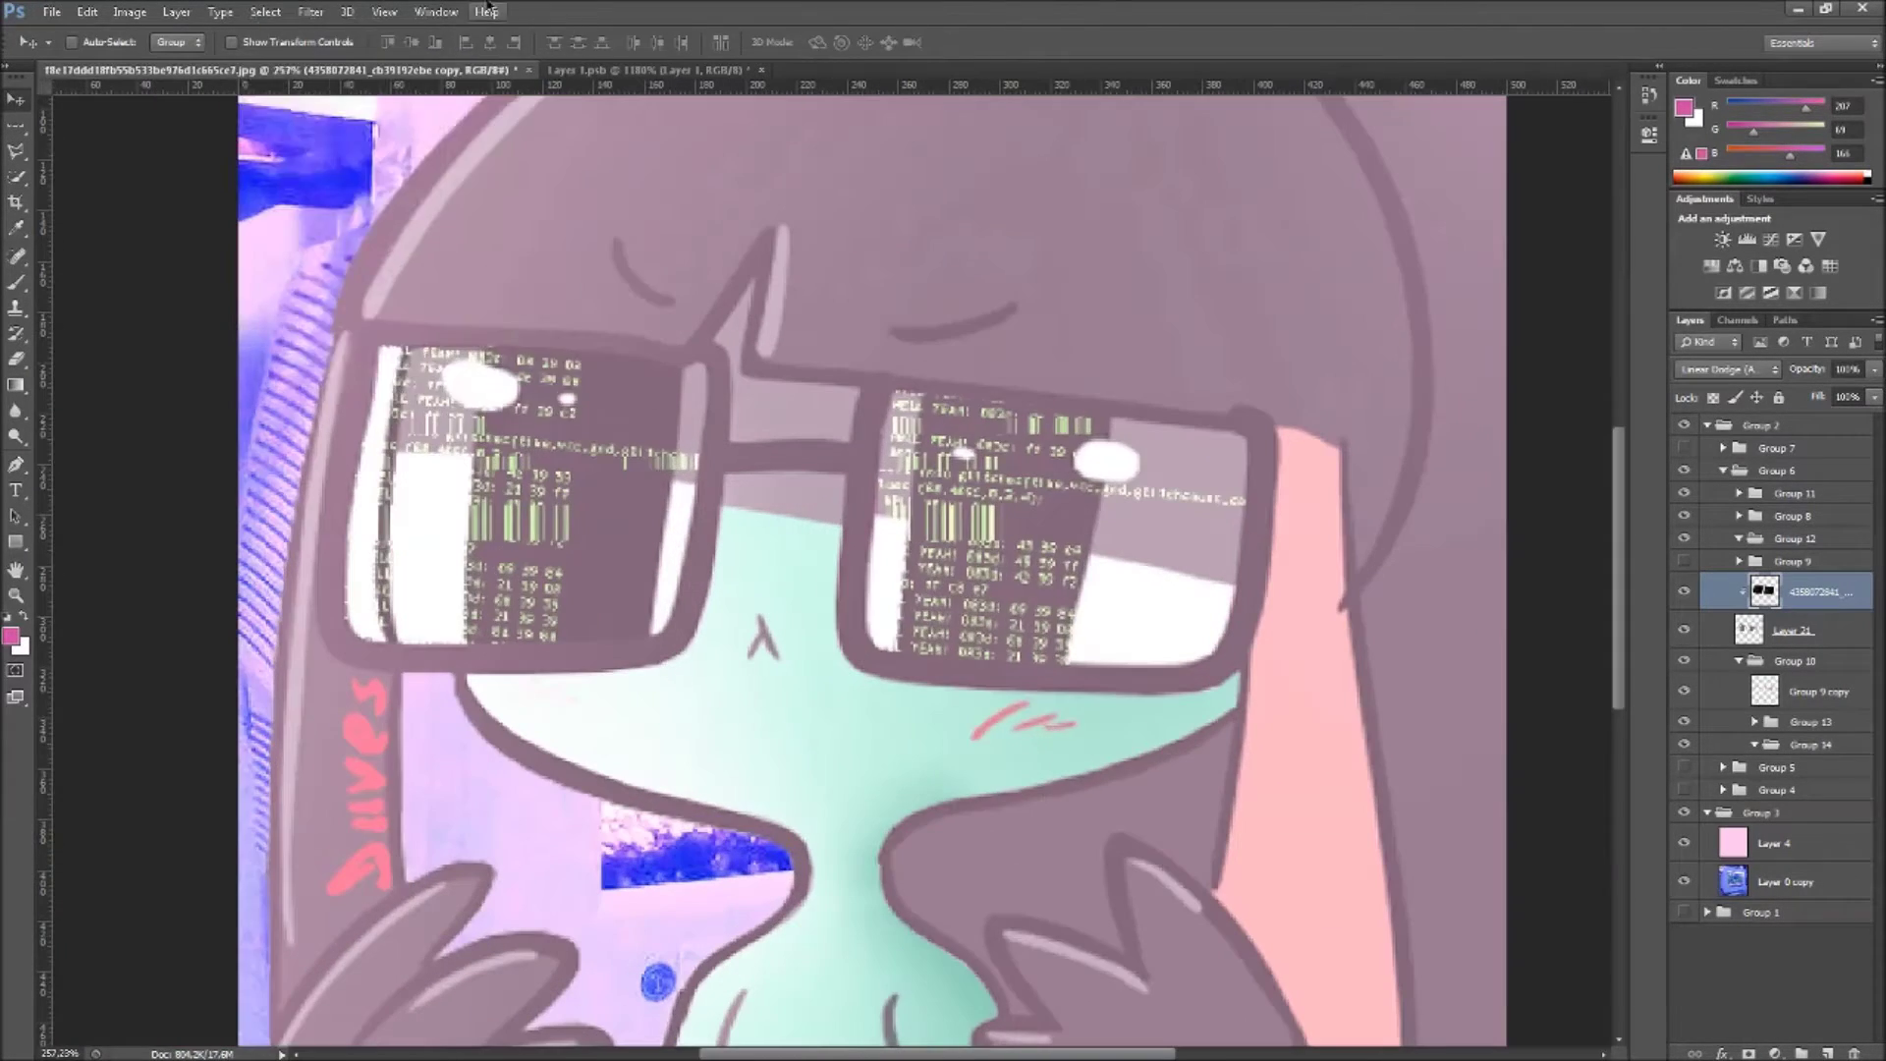
key(ctrl+alt+f)
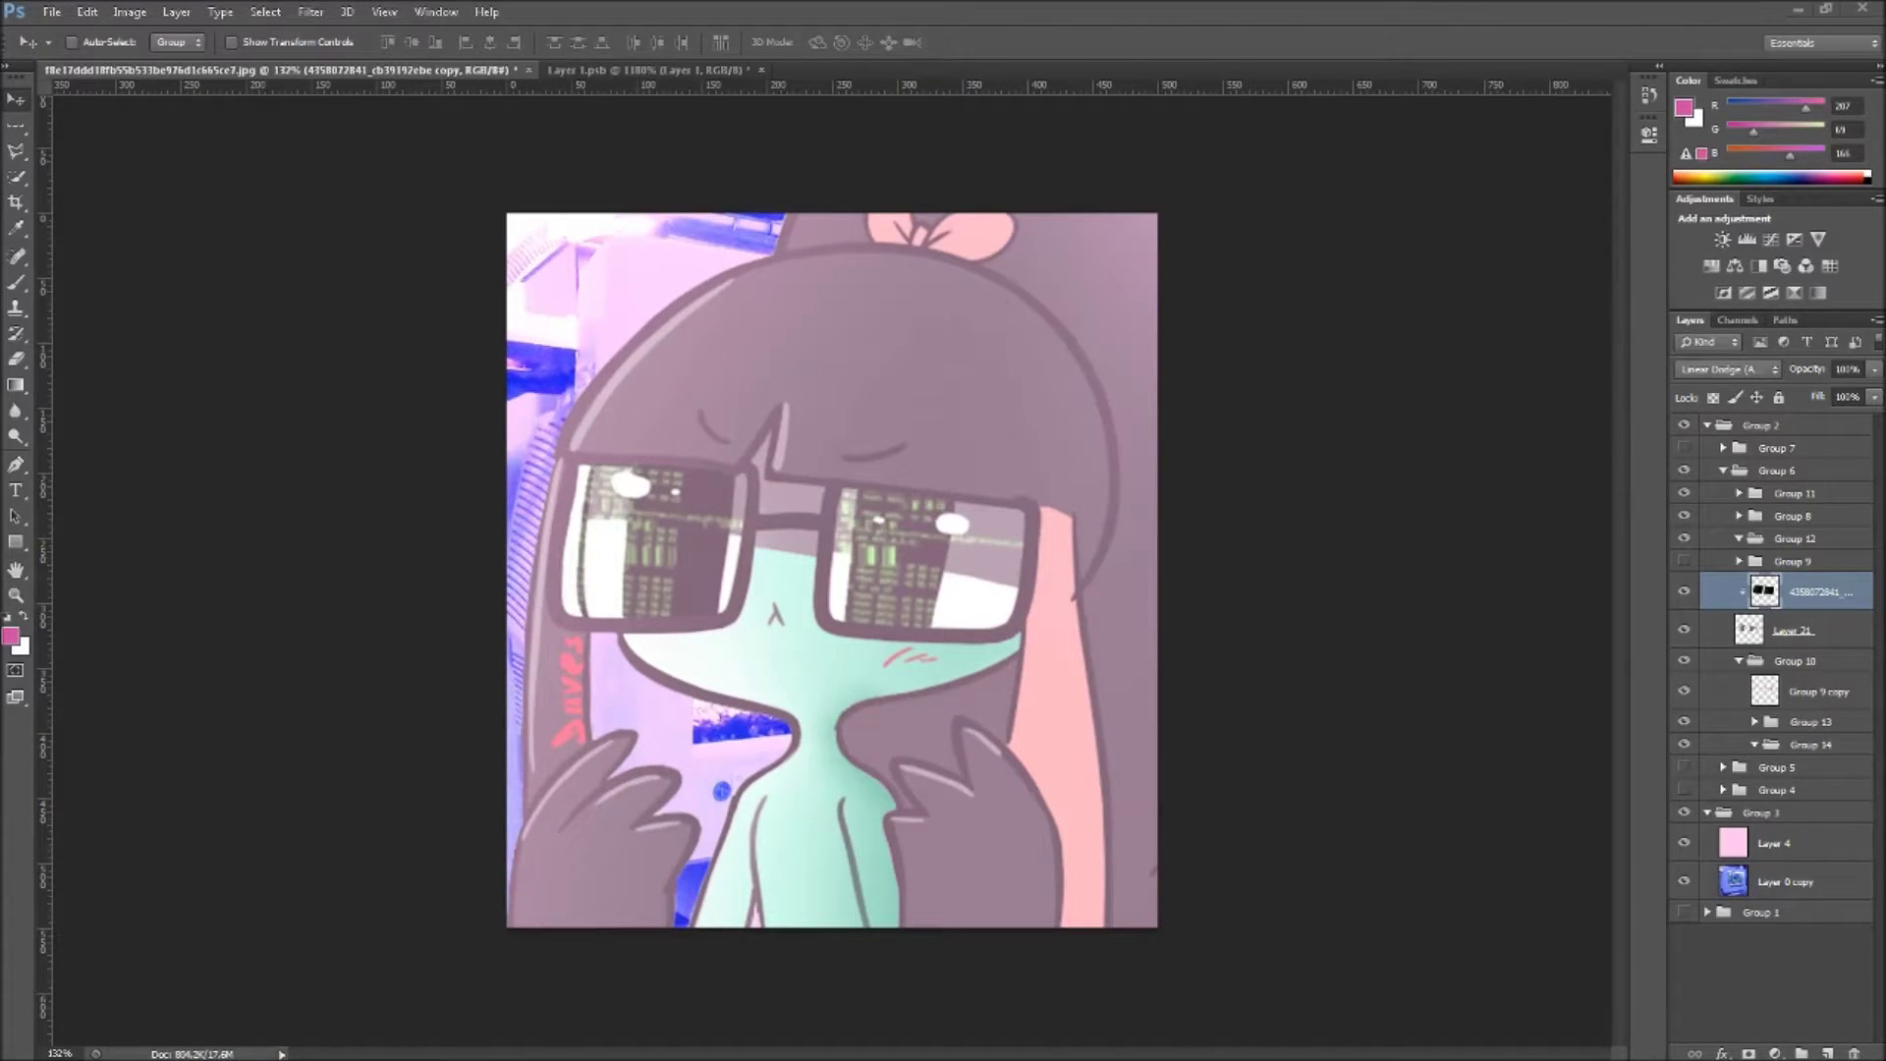
key(ctrl+plus)
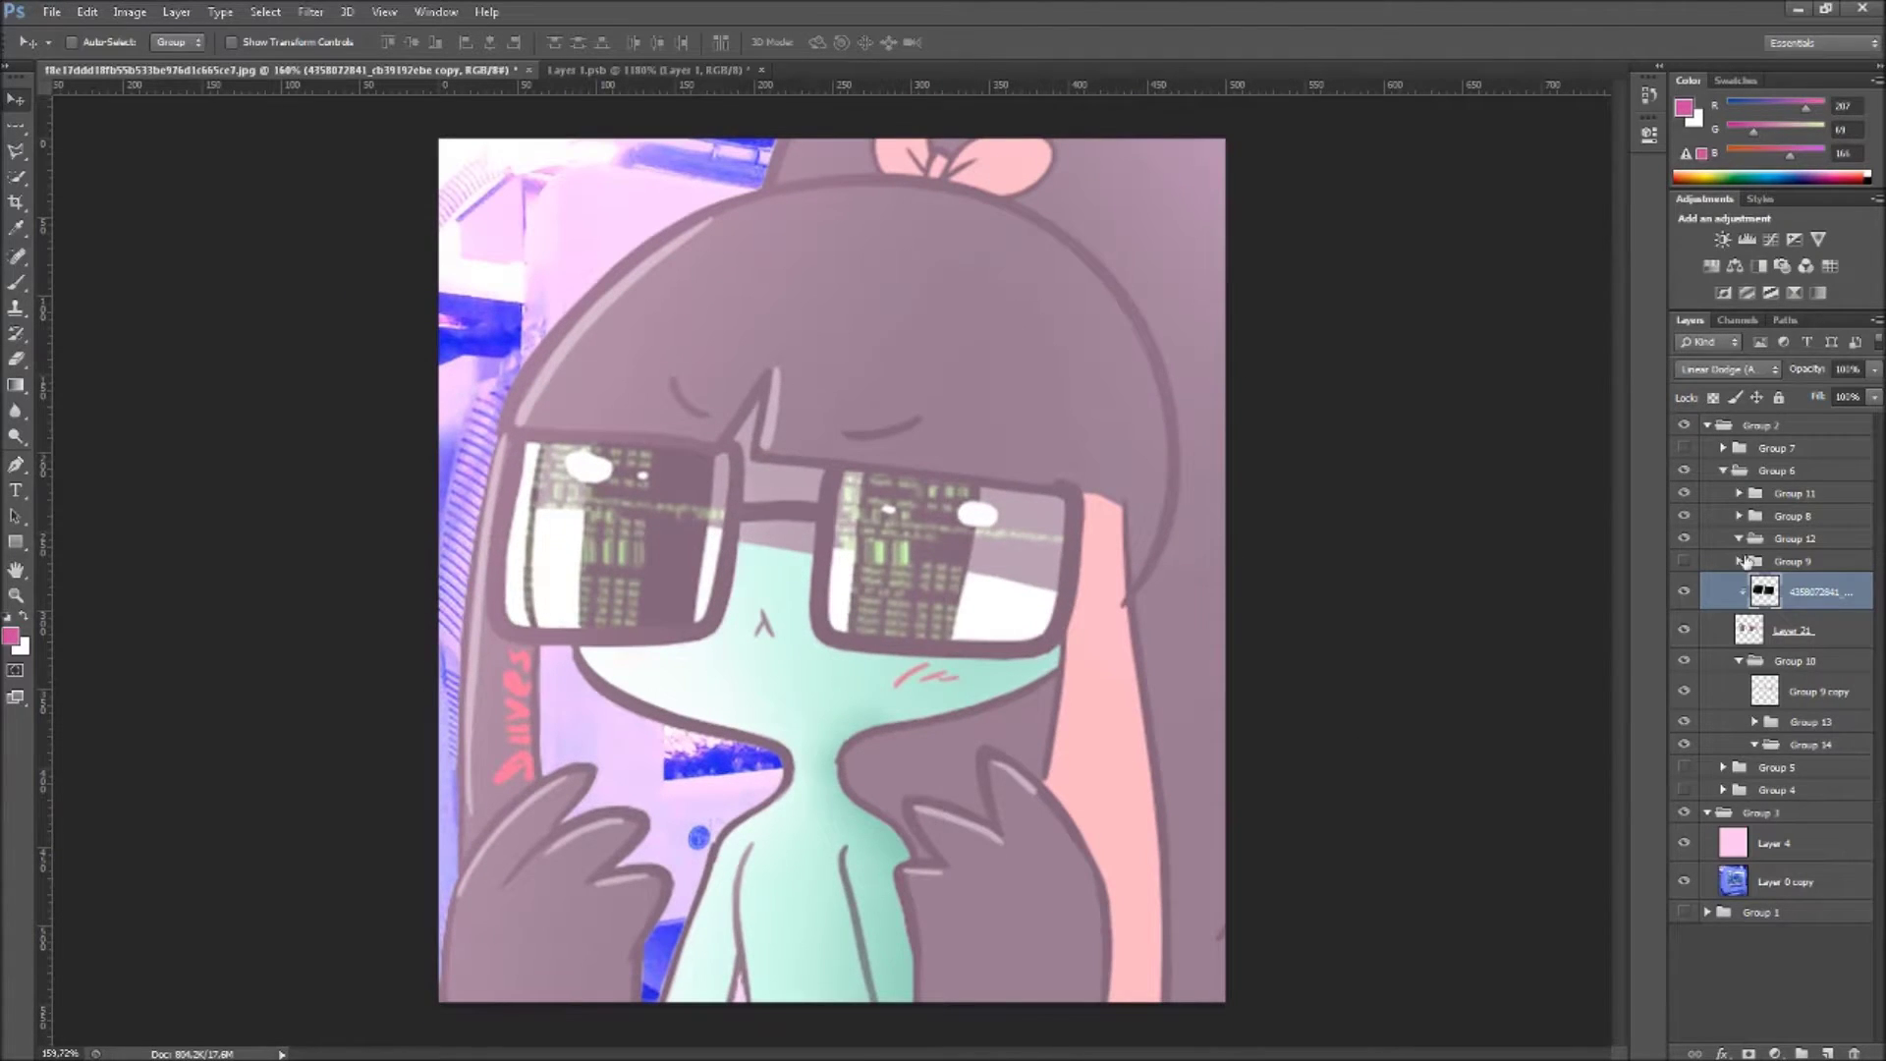
Step: Stamp the visible artwork into a new merged layer and add a tint layer with its colour
key(ctrl+alt+shift+e)
click(1827, 1053)
key(i)
key(x)
click(10, 635)
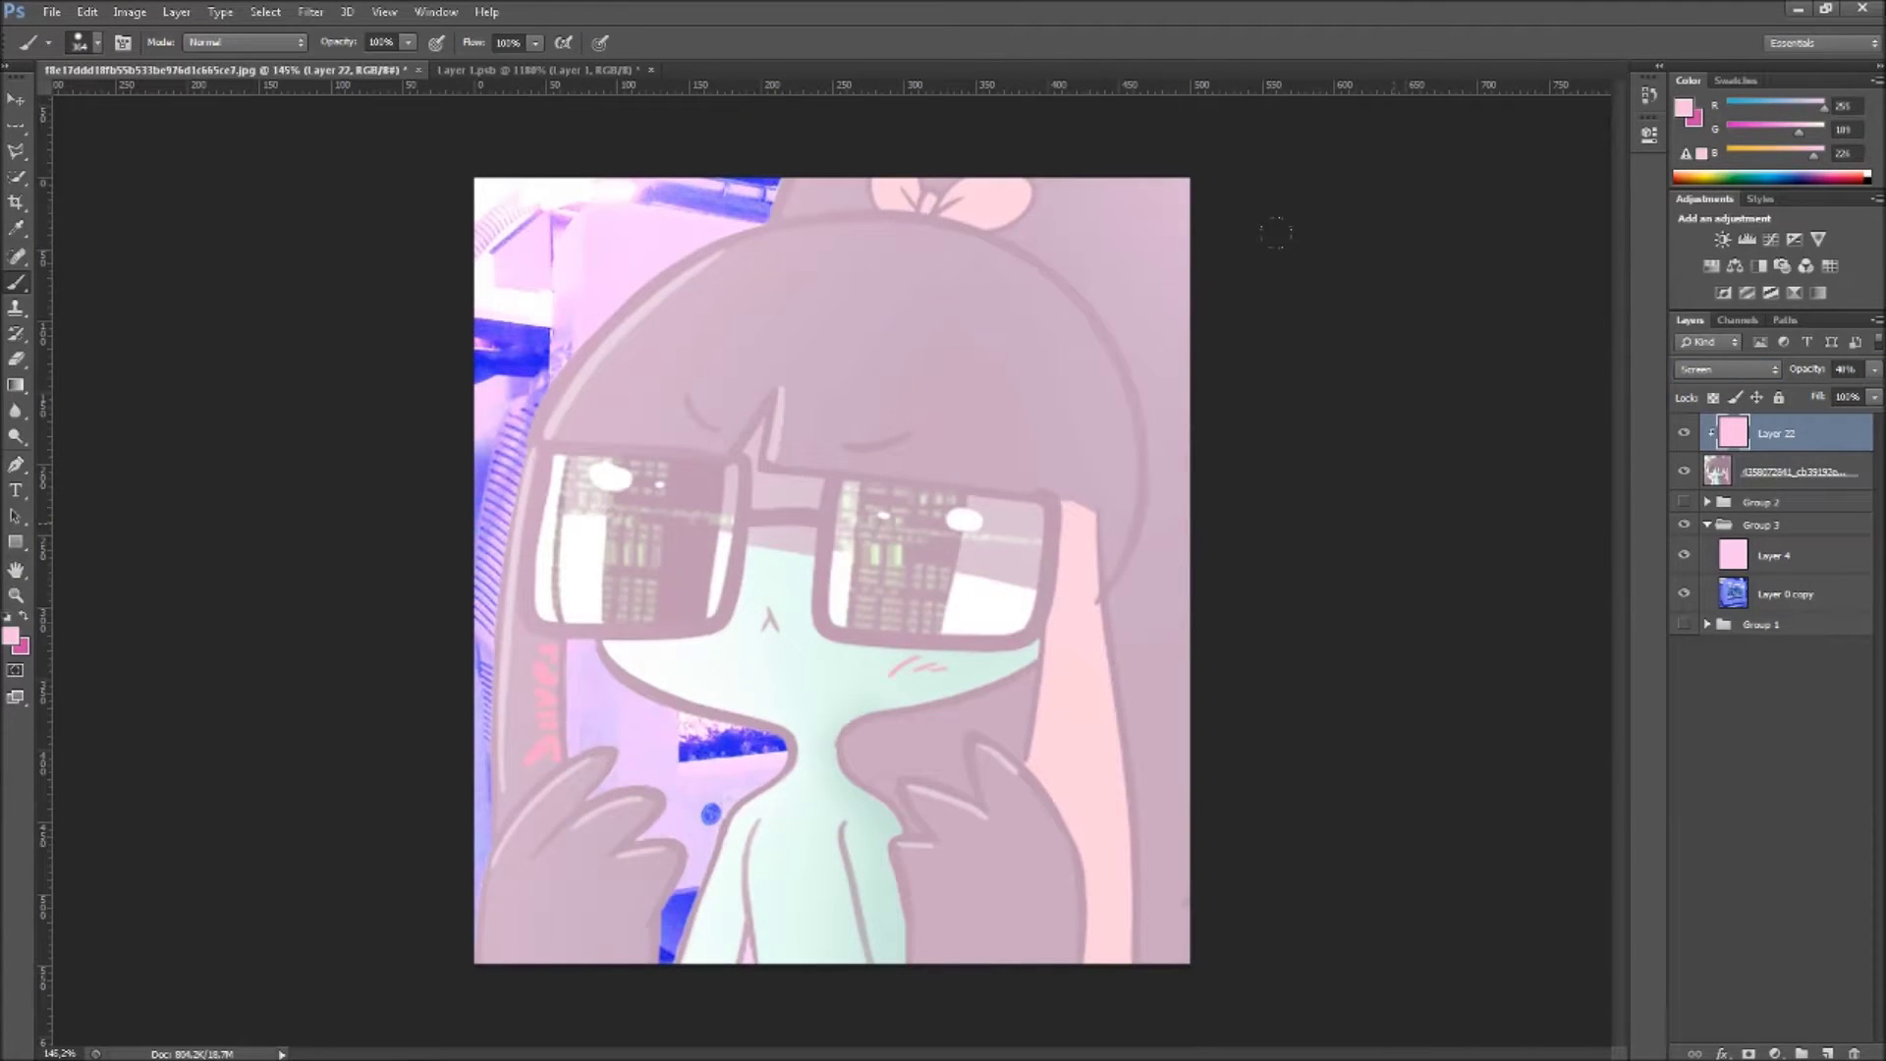
Step: Darken the merged art with Brightness/Contrast and place the rose flower crown on the head
scroll(1729, 370, down, 7)
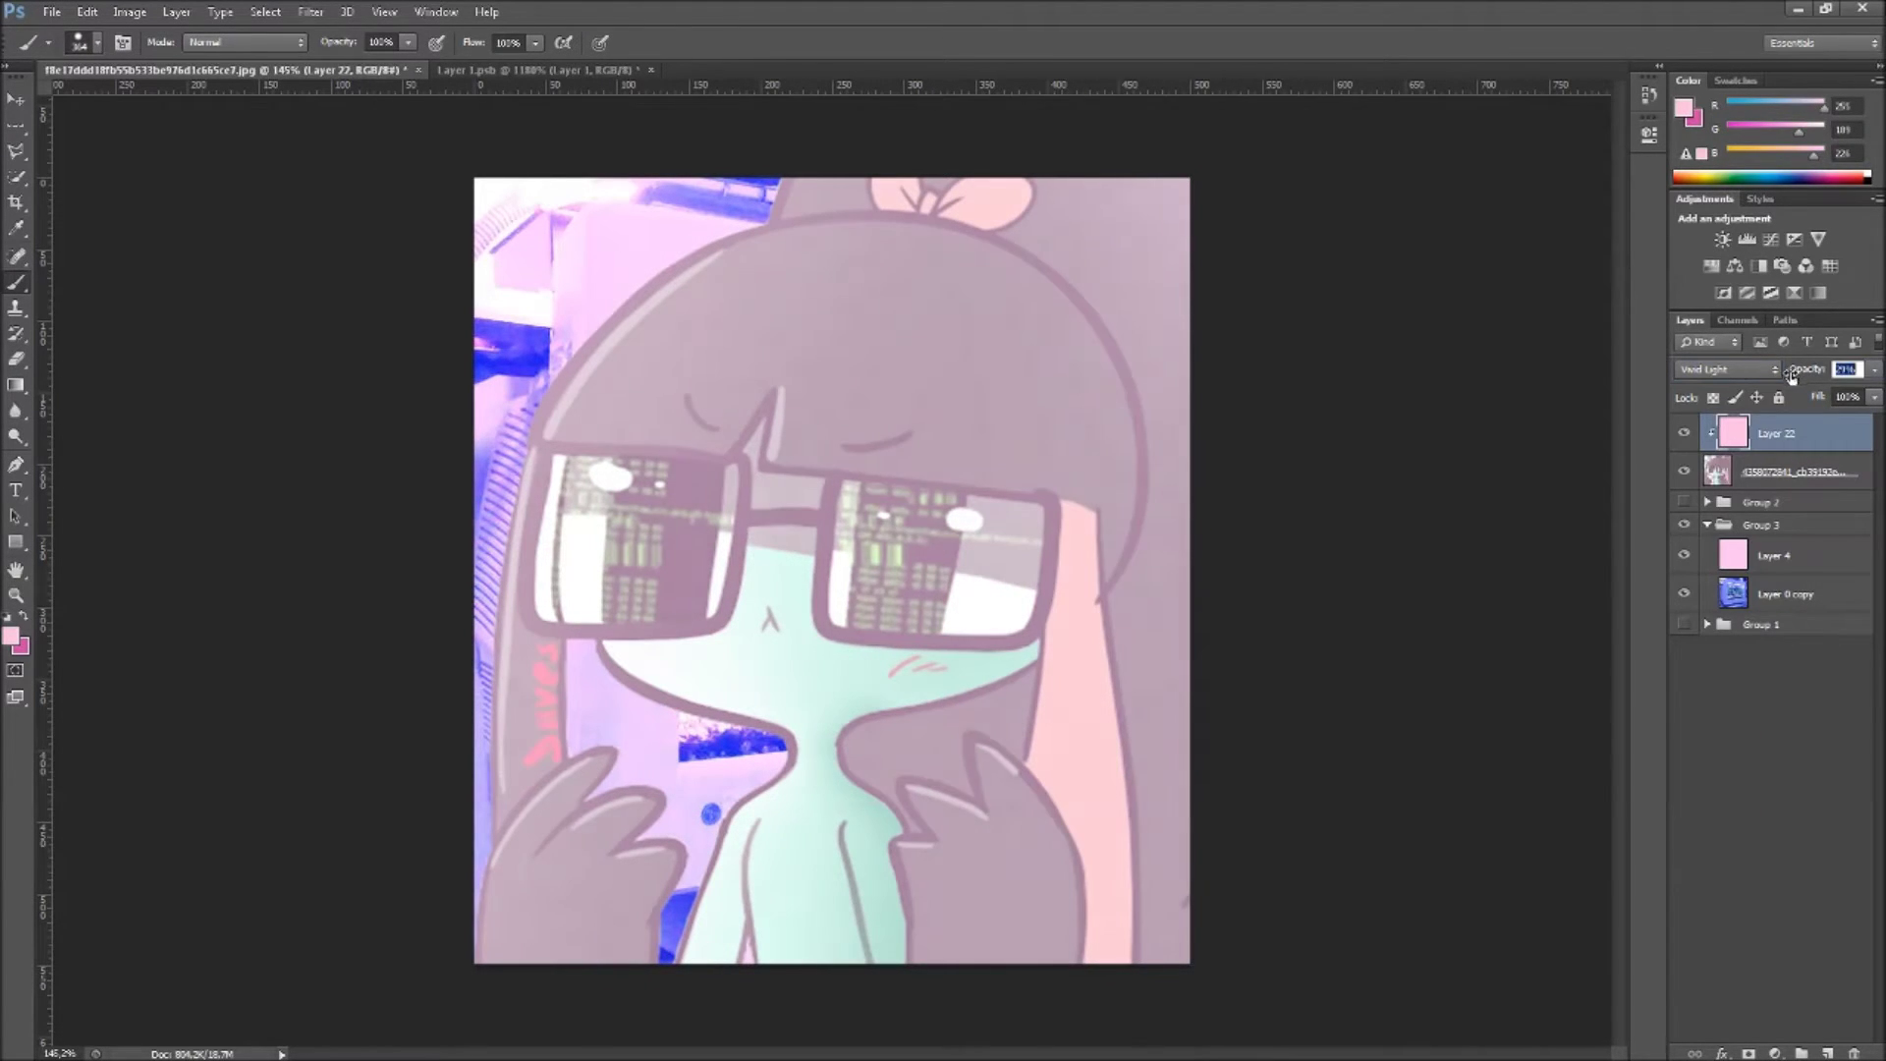
click(1798, 471)
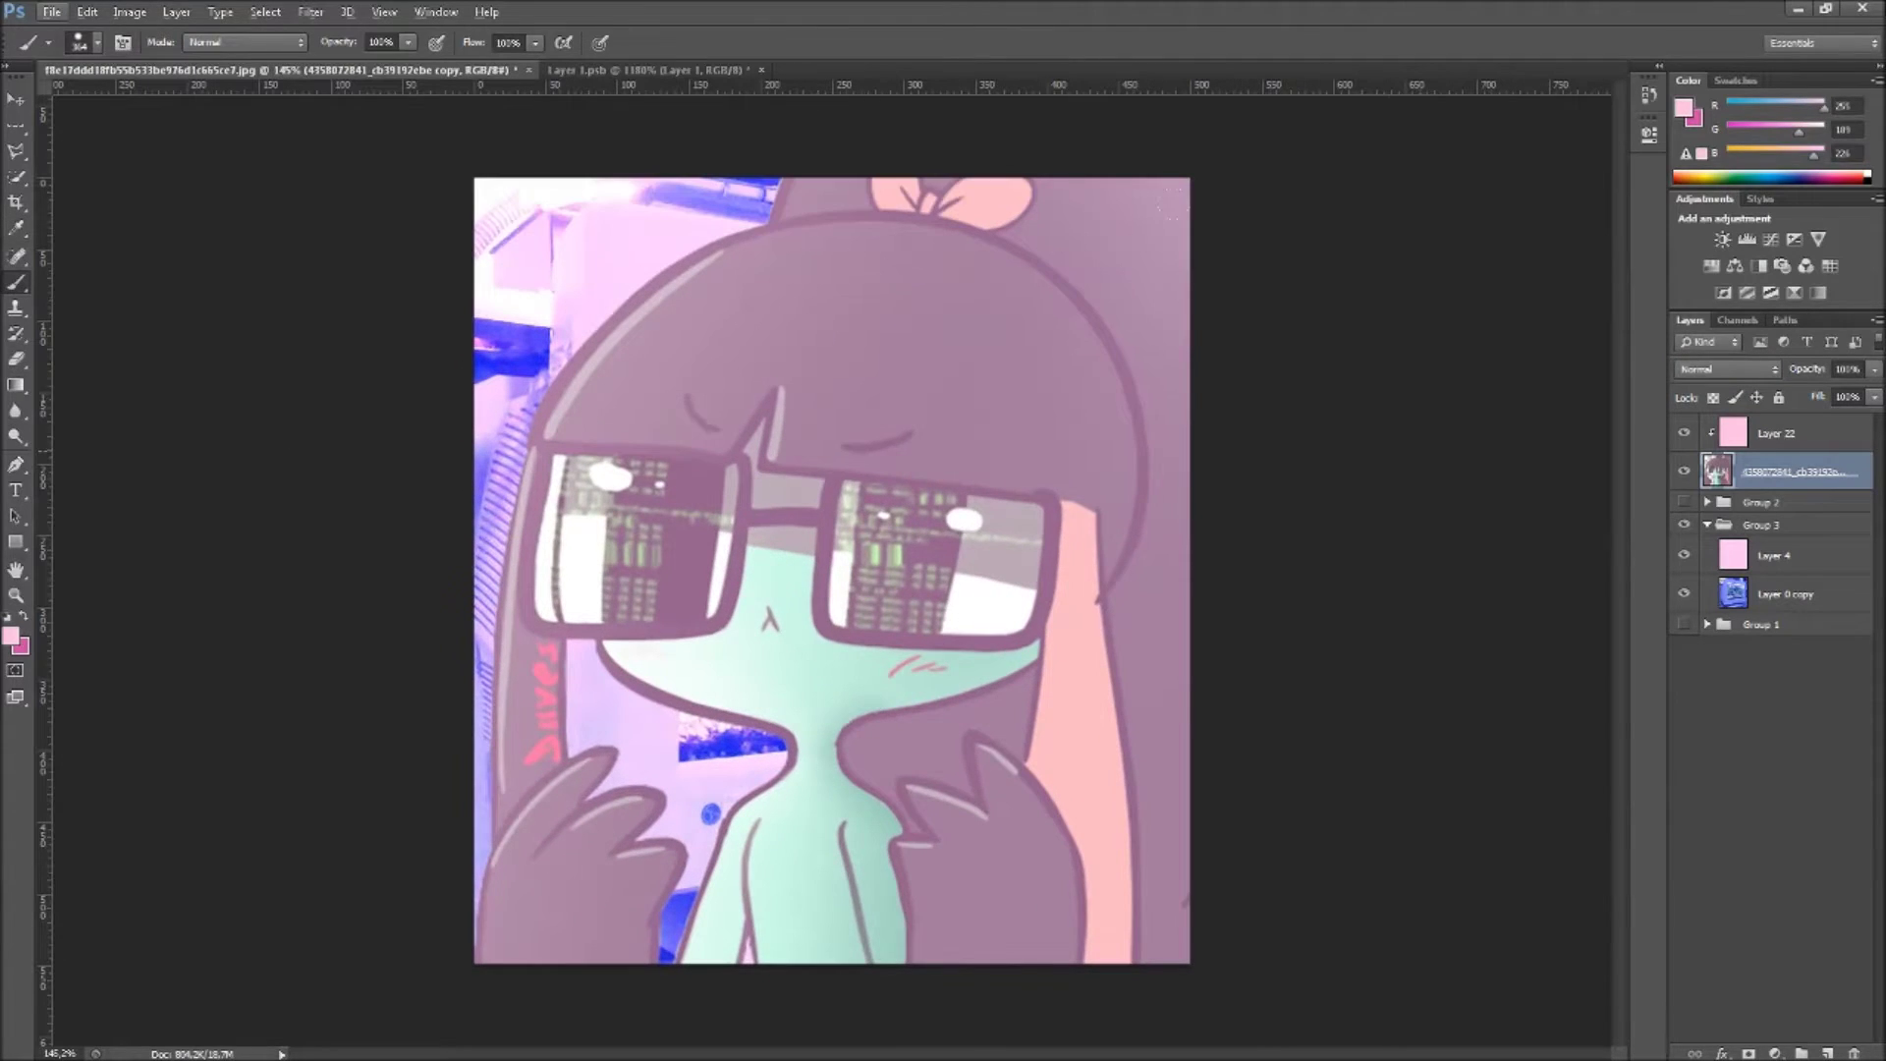
drag(767, 501, 1010, 298)
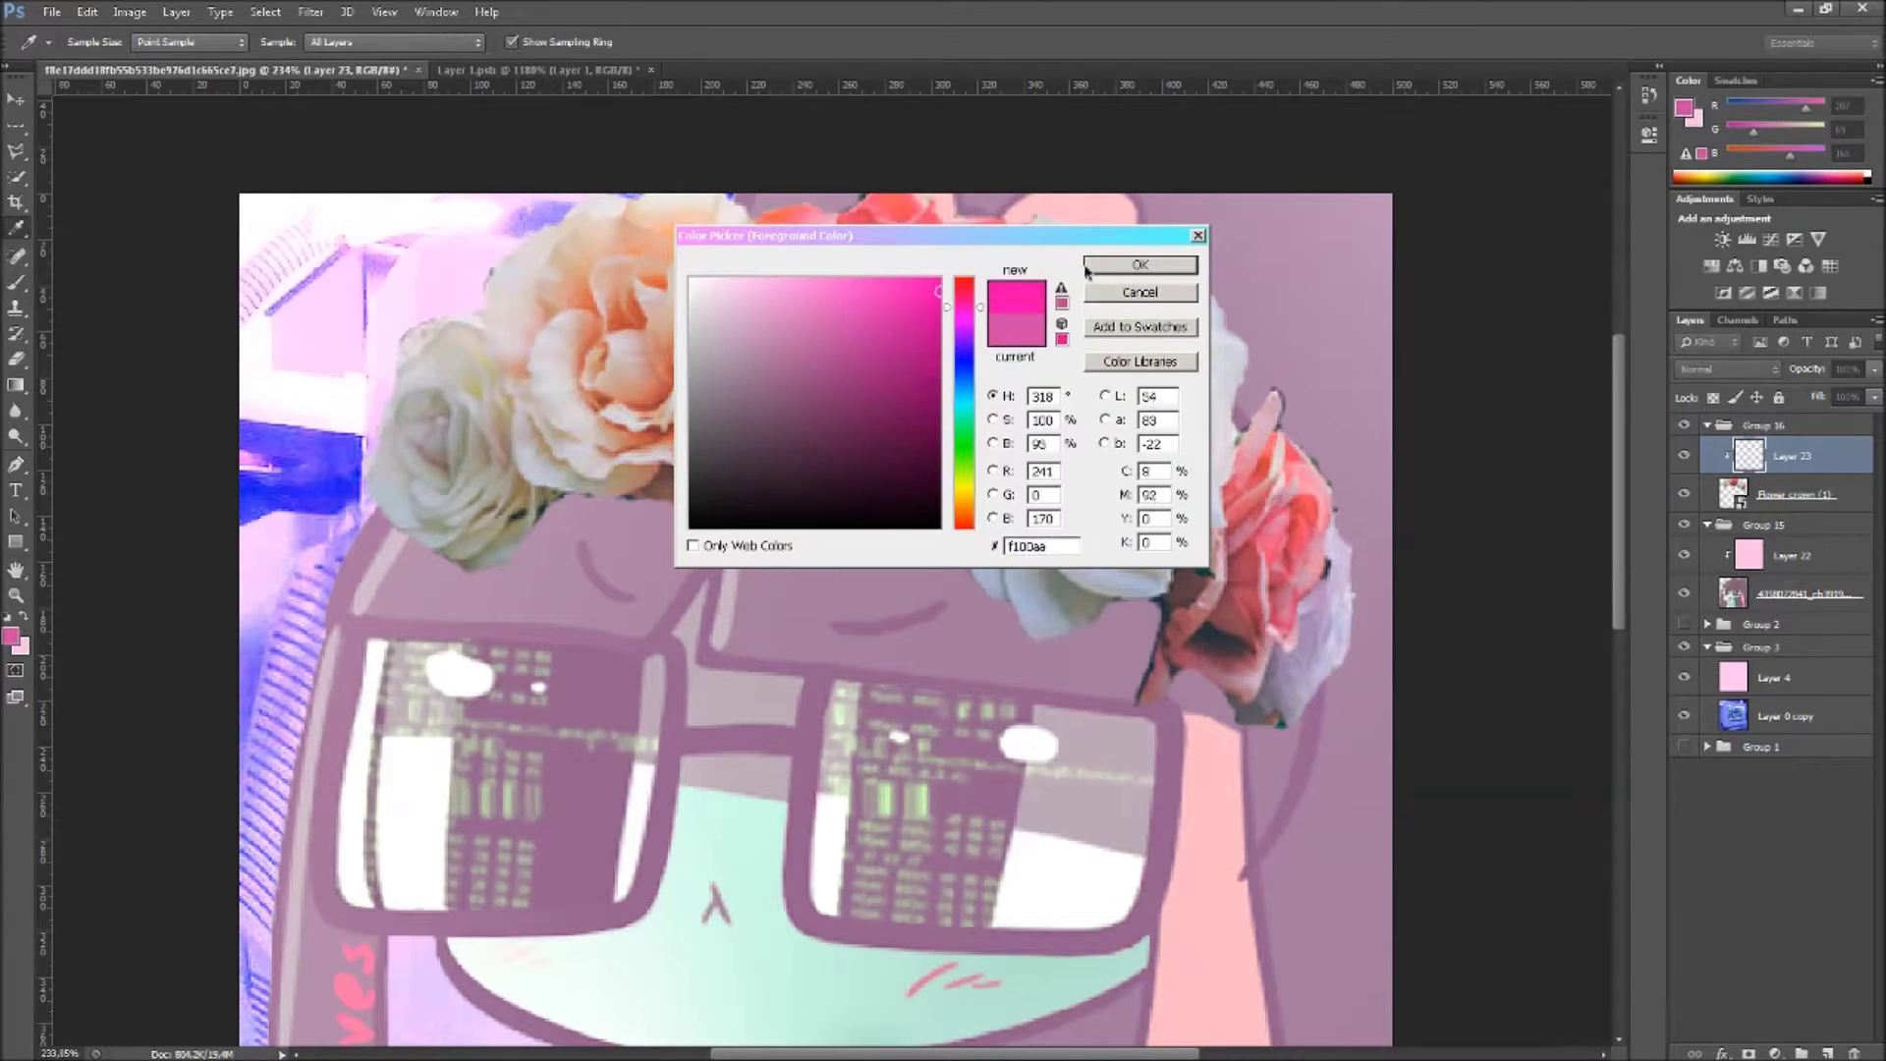
scroll(1709, 373, down, 5)
scroll(1709, 373, down, 1)
scroll(1710, 373, up, 5)
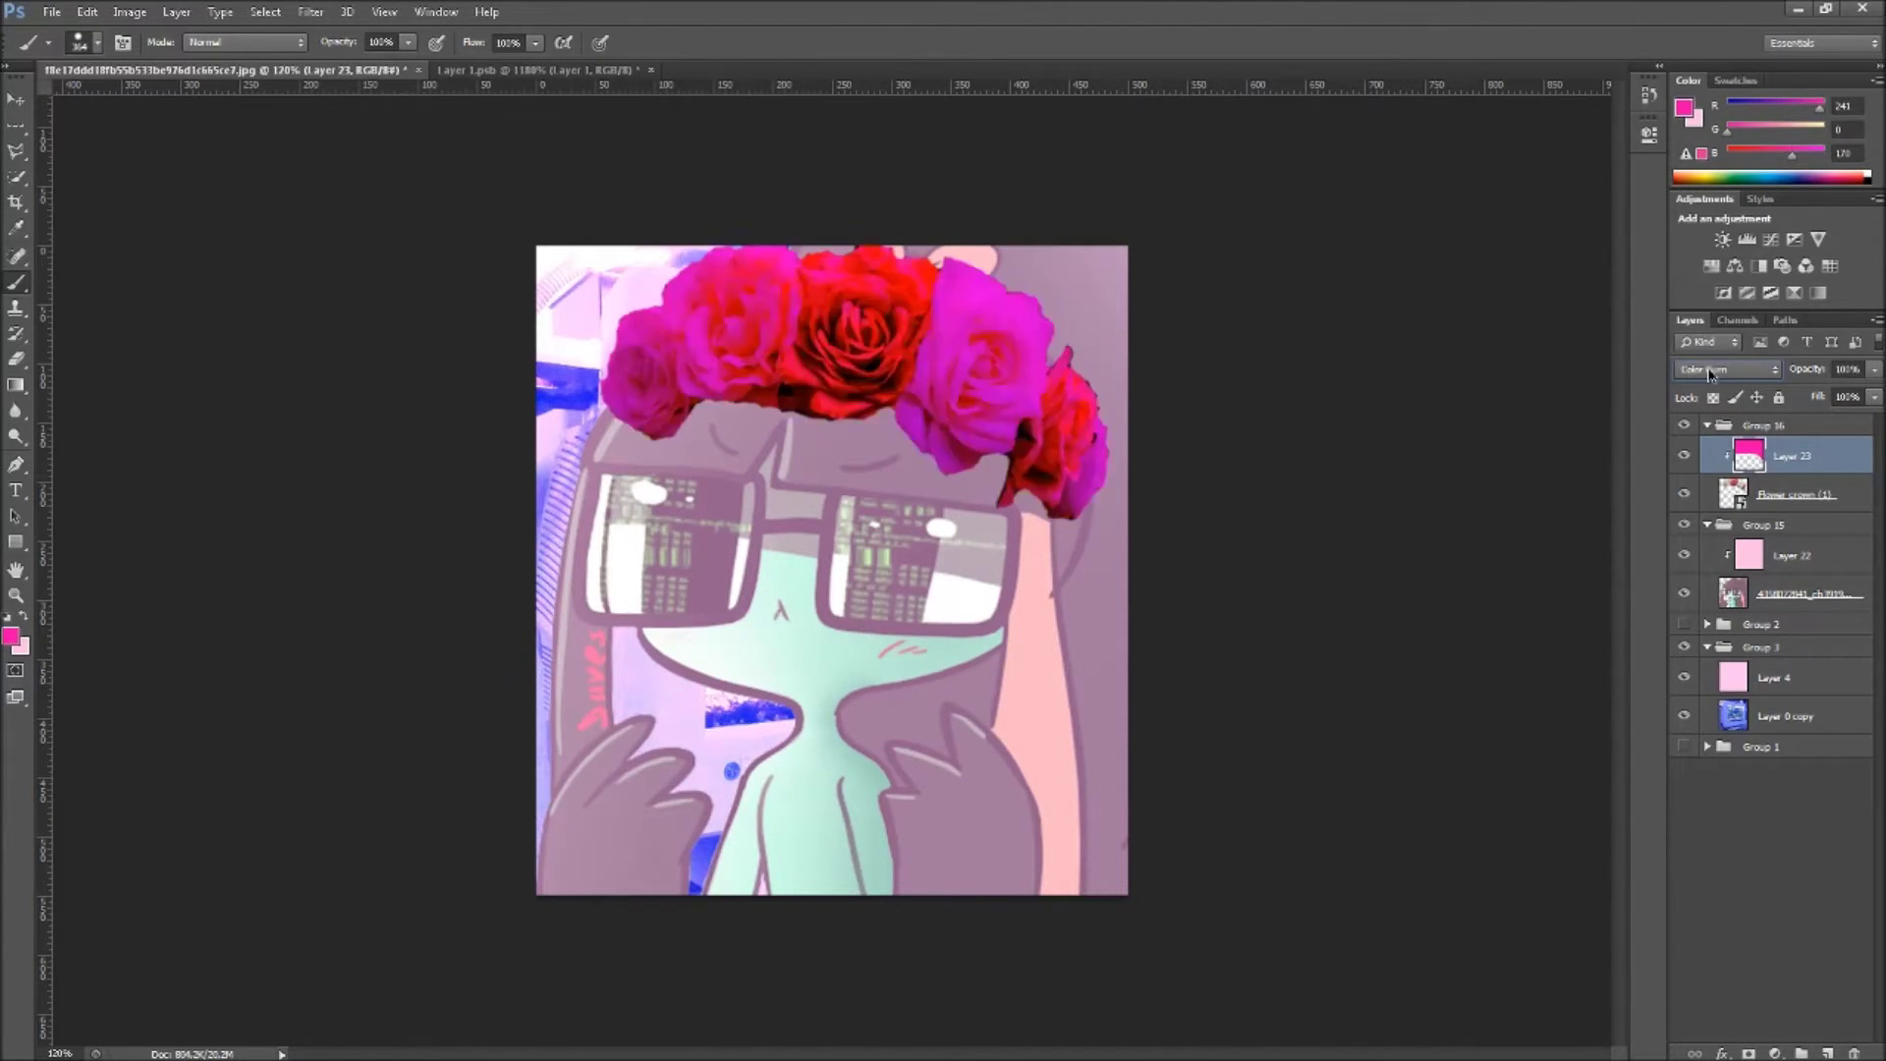
scroll(1709, 374, up, 5)
scroll(1734, 370, down, 3)
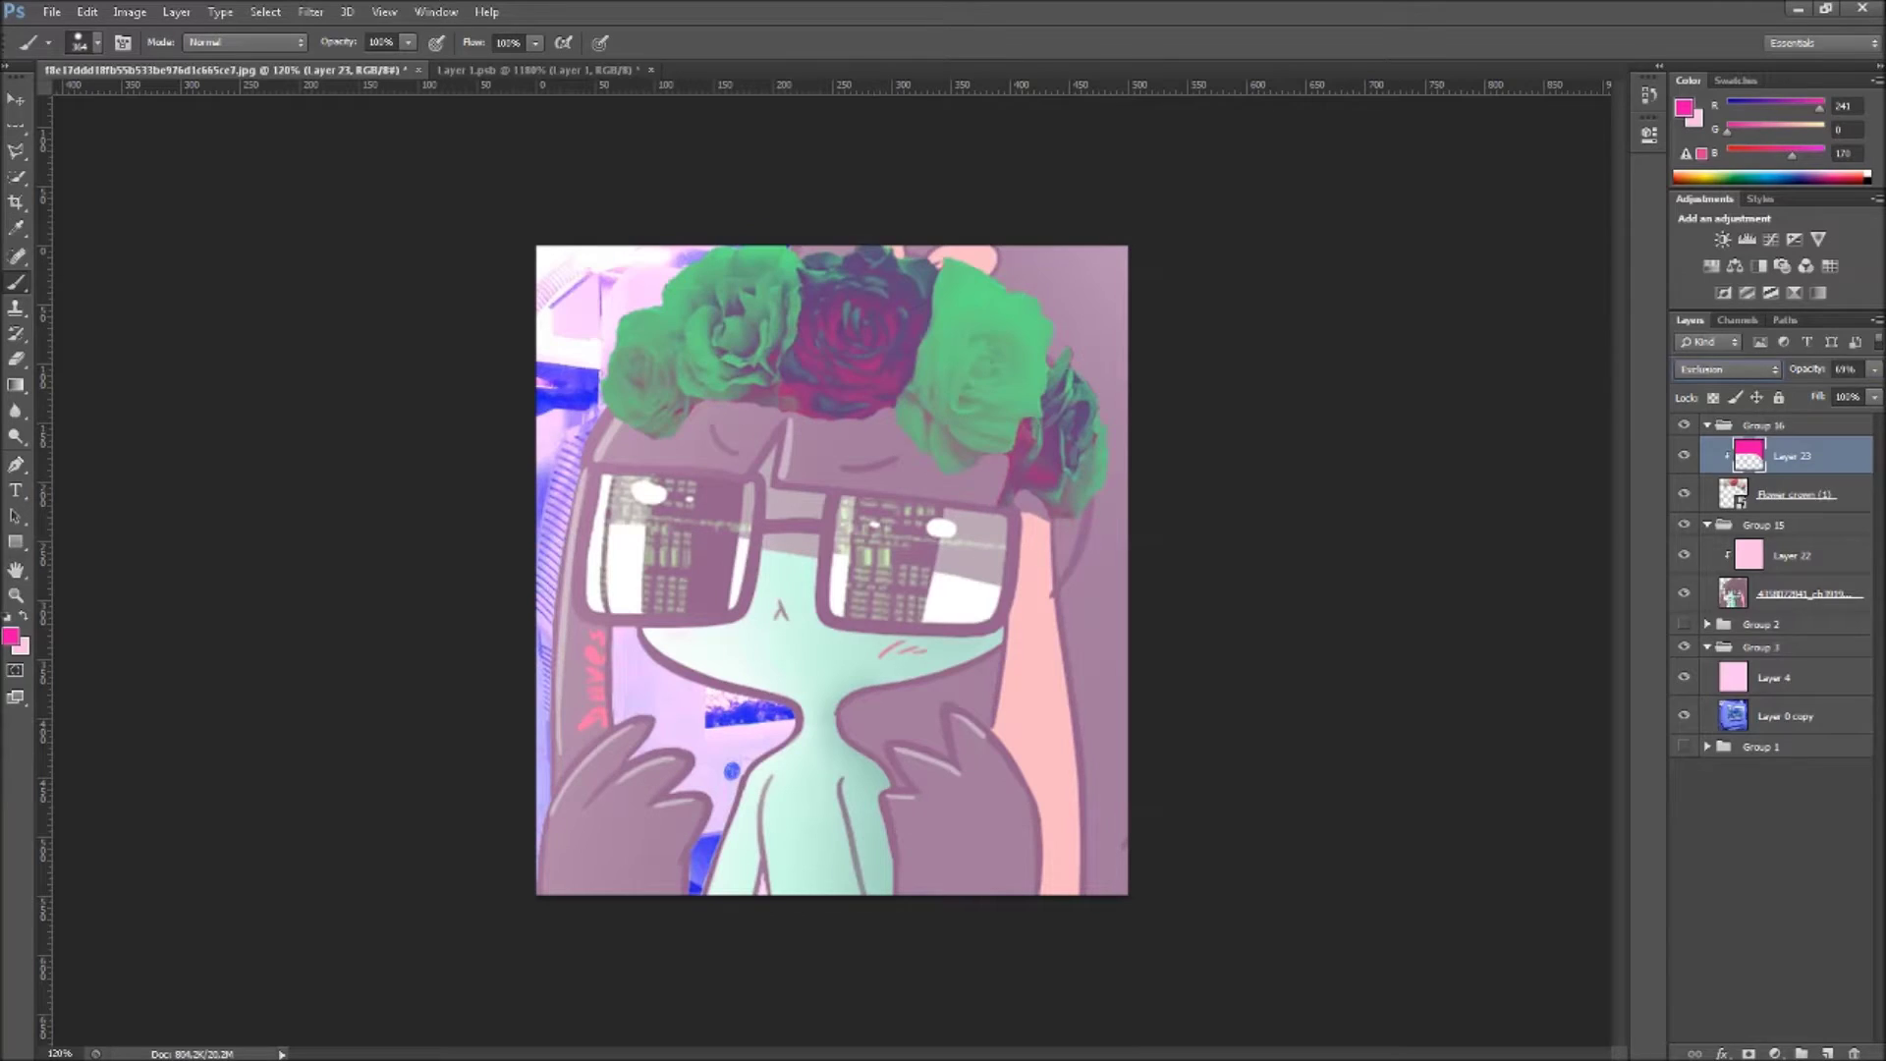
Step: Undo the pink paint over the flowers and commit the galaxy texture over the crown
key(ctrl+alt+z)
key(ctrl+alt+z)
key(ctrl+alt+z)
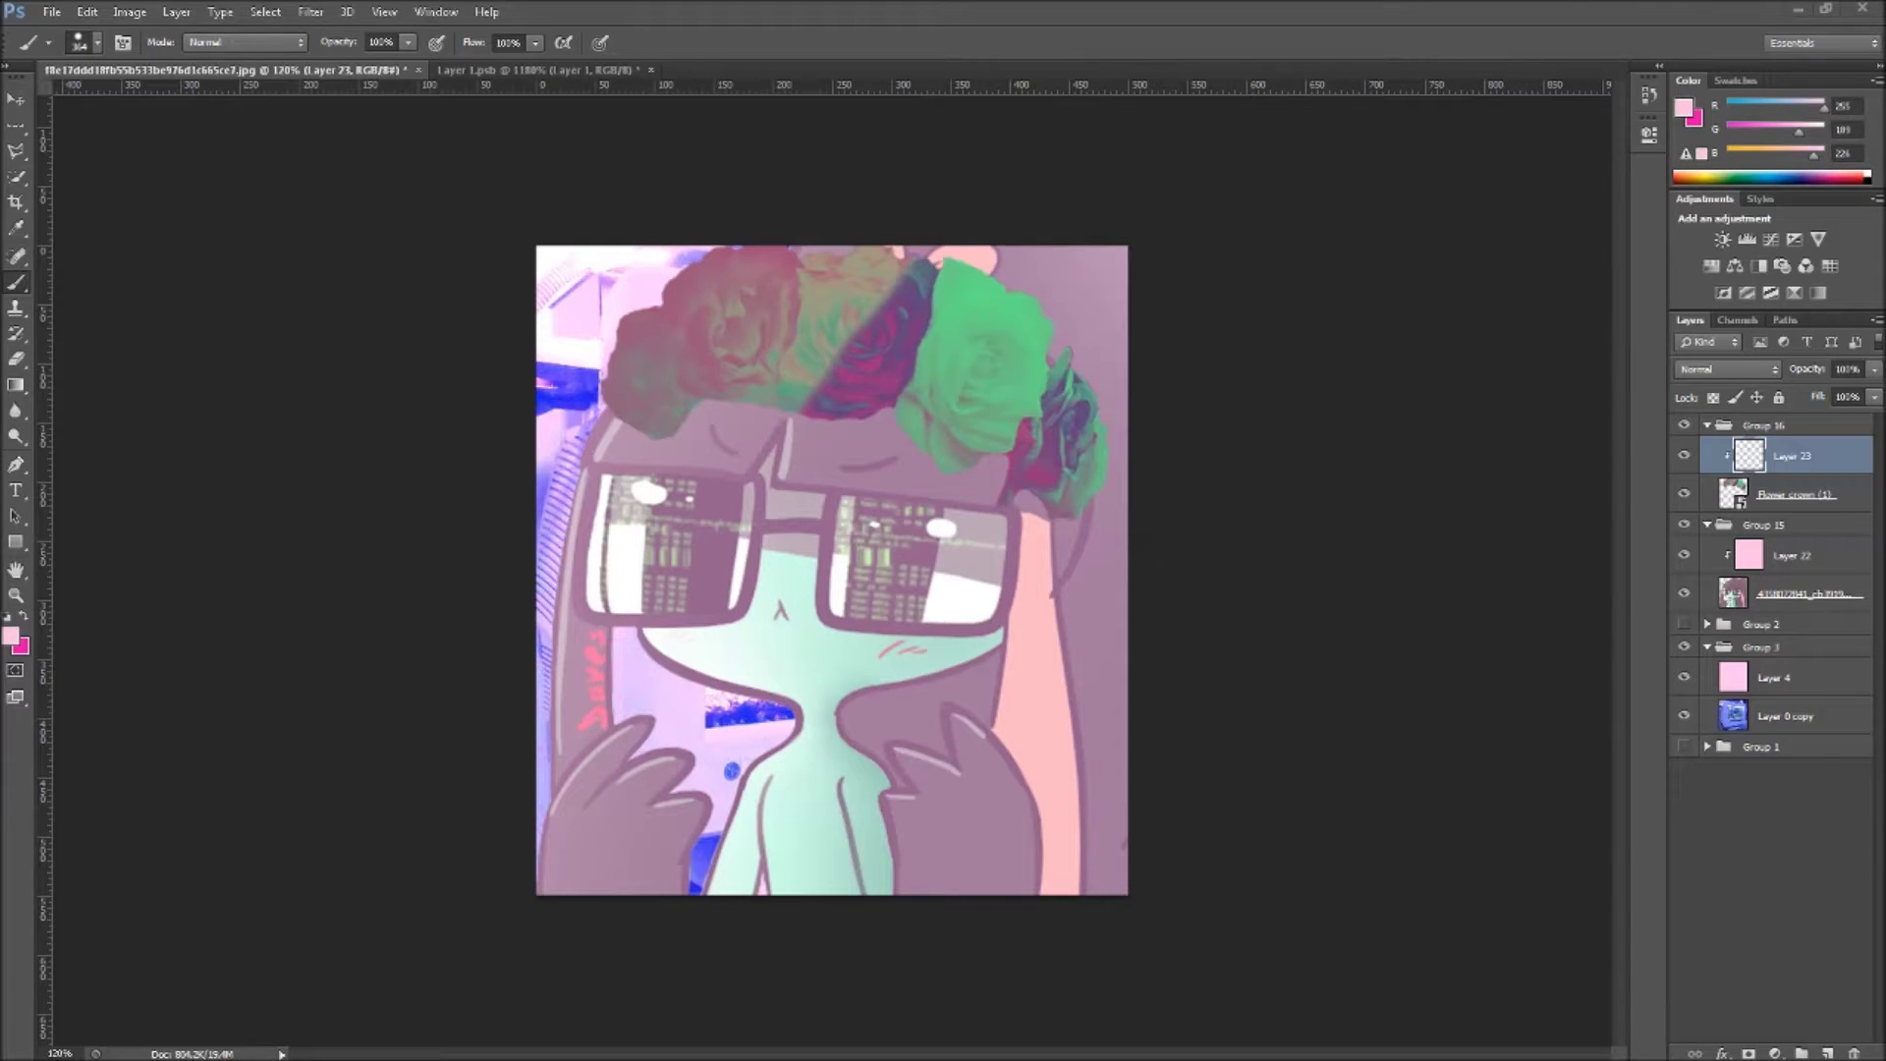
key(Return)
scroll(1731, 370, down, 2)
scroll(1731, 370, down, 2)
scroll(1731, 370, down, 2)
scroll(1731, 374, up, 3)
scroll(1739, 376, up, 2)
Step: Apply Gaussian Blur and then Motion Blur to the galaxy texture
click(311, 11)
click(577, 319)
click(1129, 729)
scroll(927, 316, up, 3)
click(310, 12)
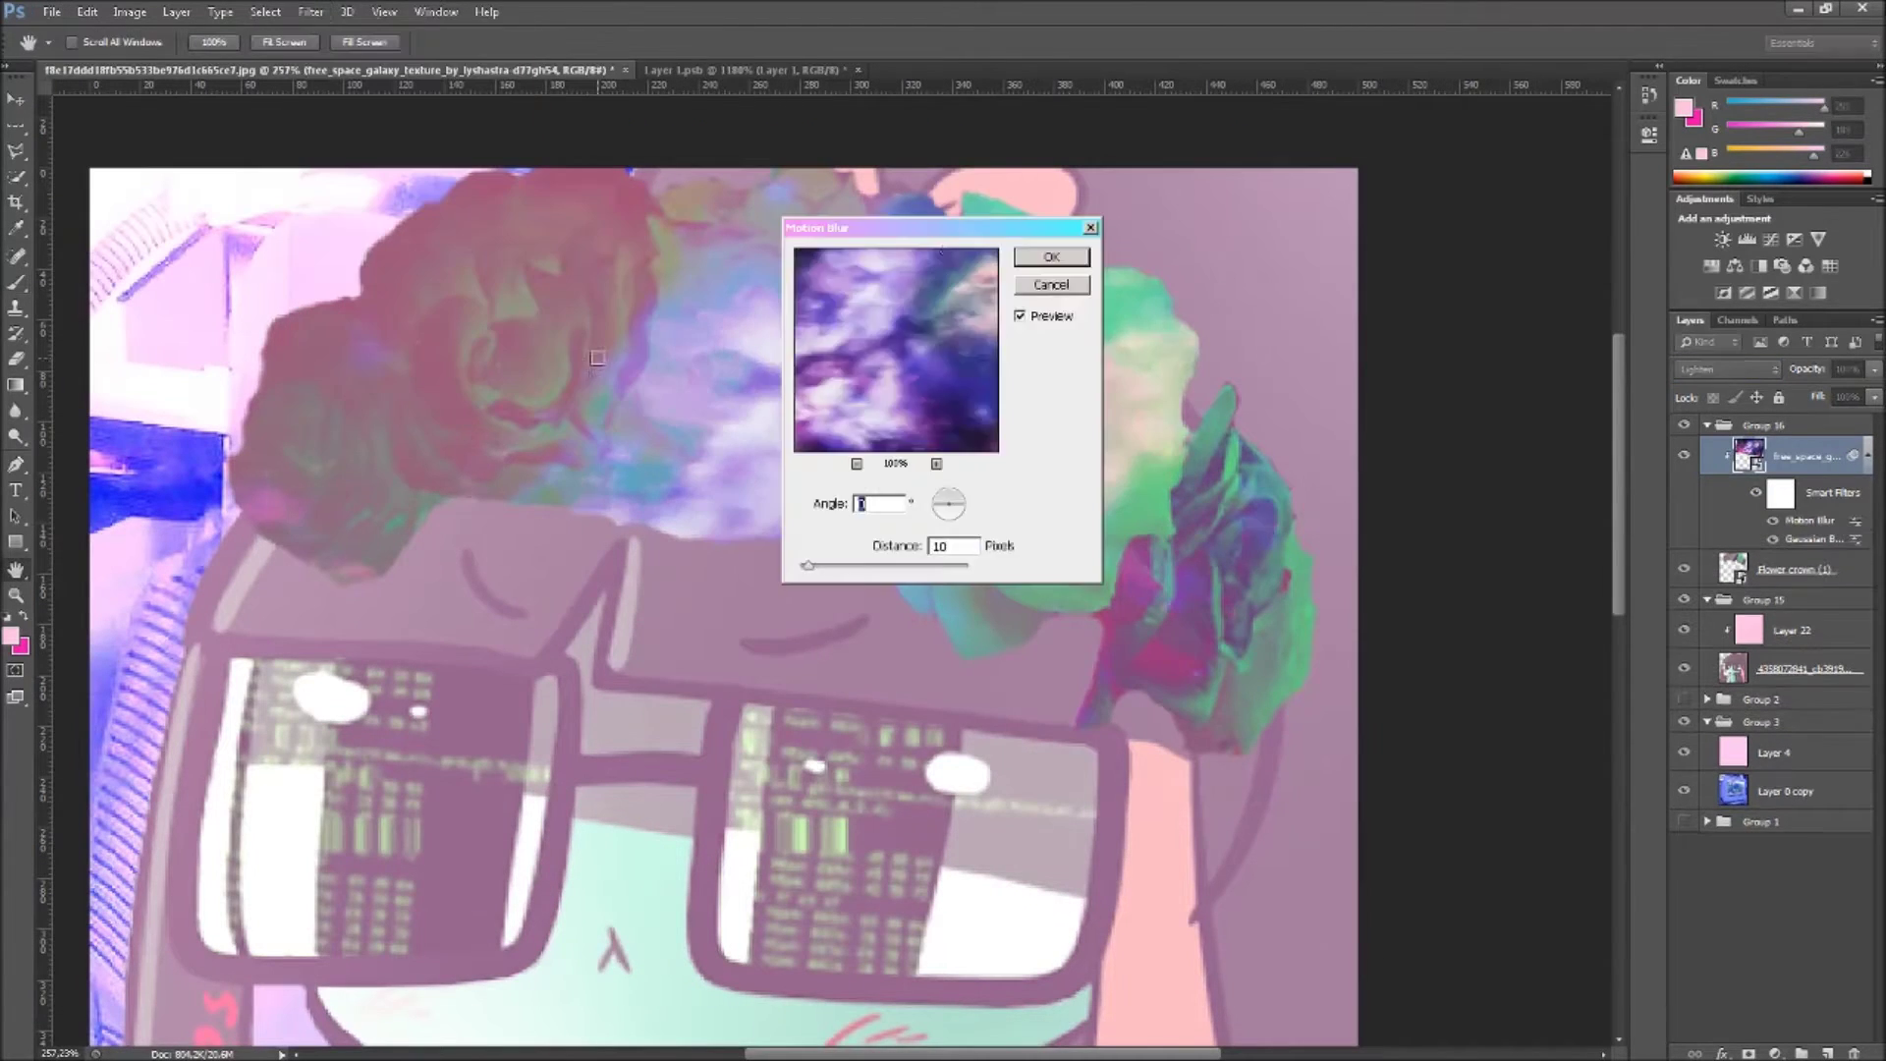
click(596, 355)
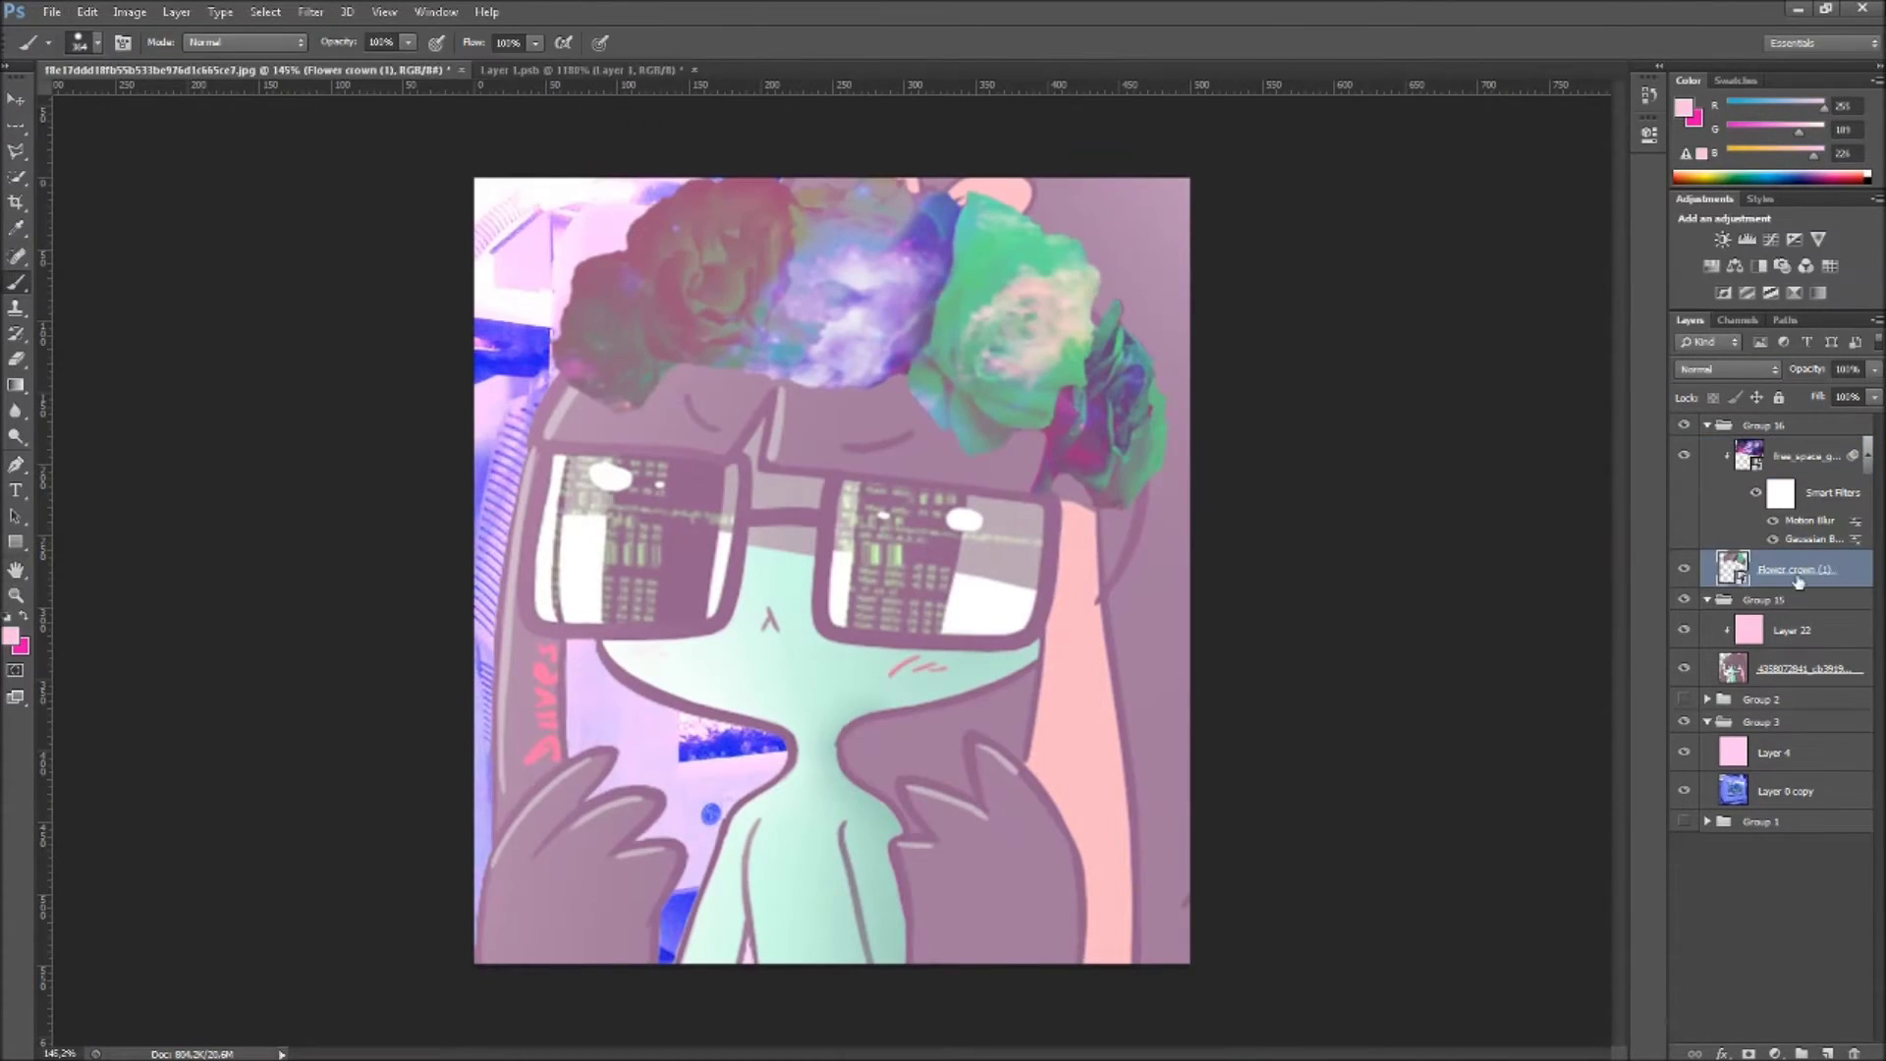
Step: Brush a black shadow line beneath the crown, blur it softly, and erase the excess
click(1126, 258)
key(b)
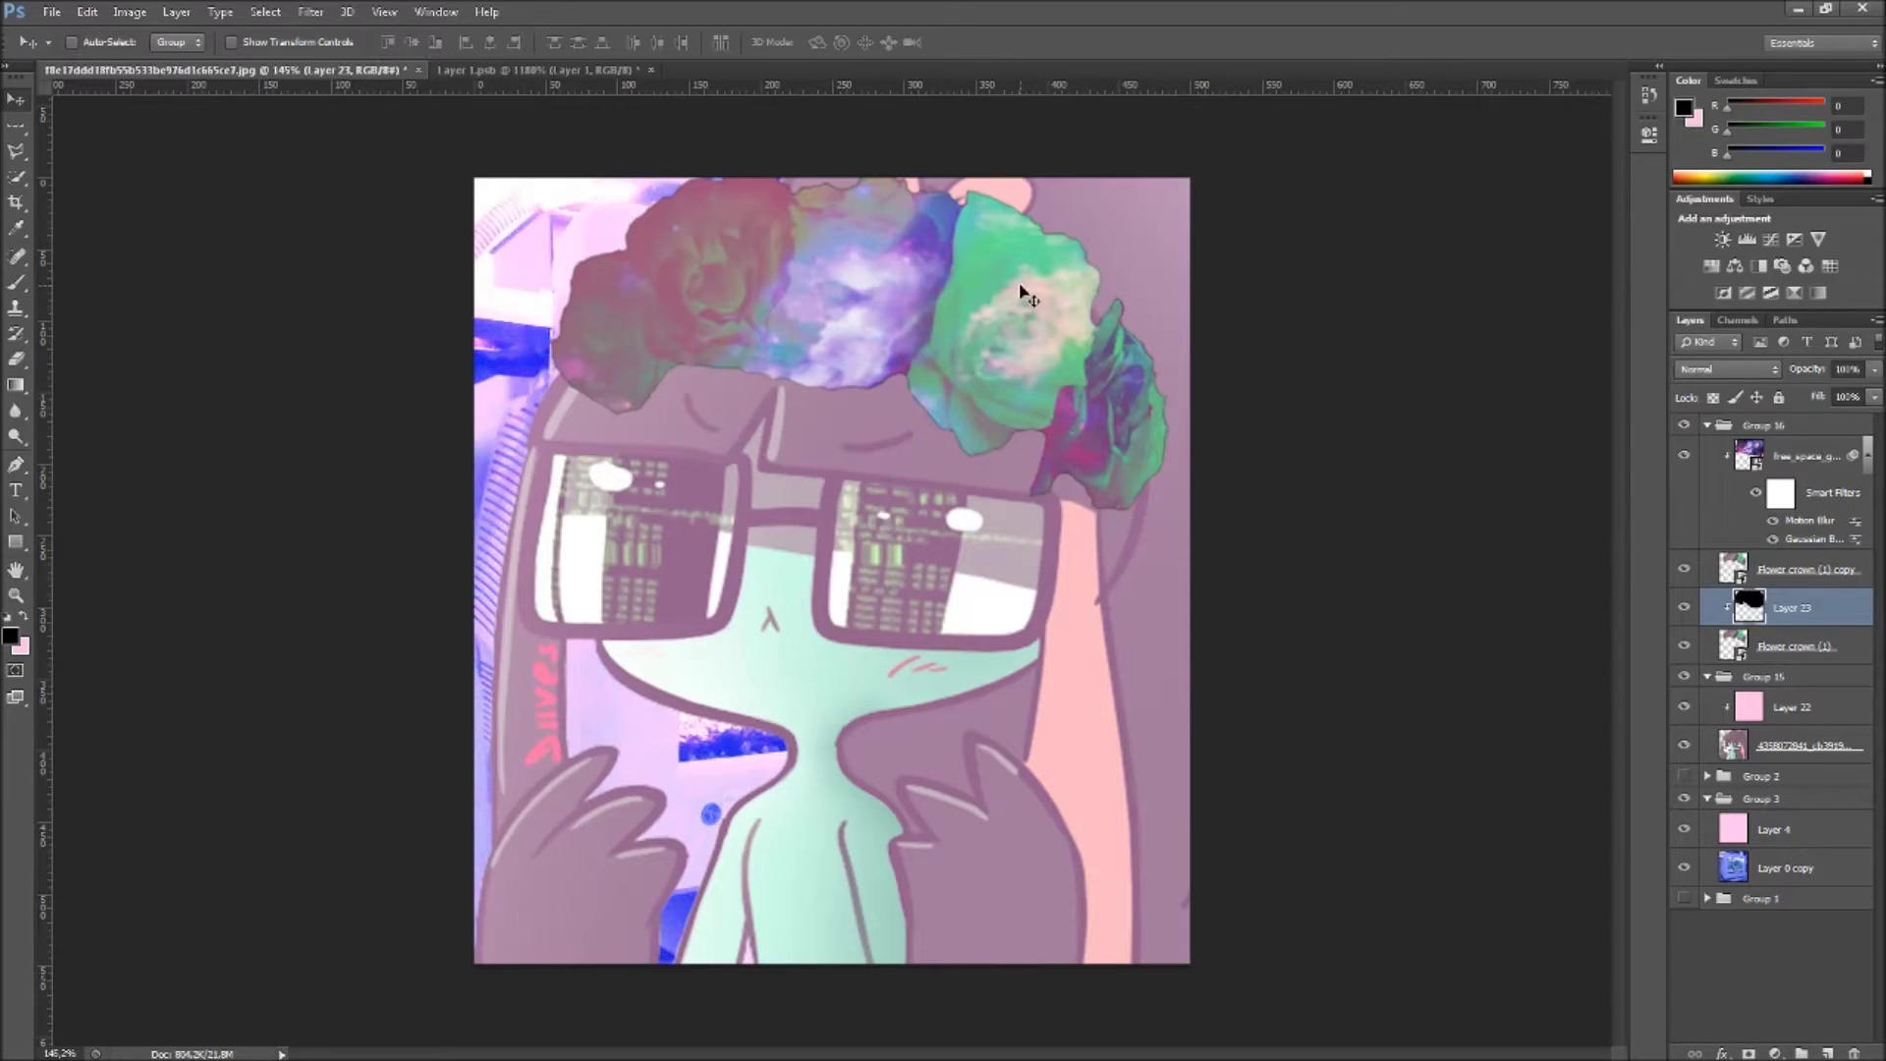
click(26, 94)
click(311, 11)
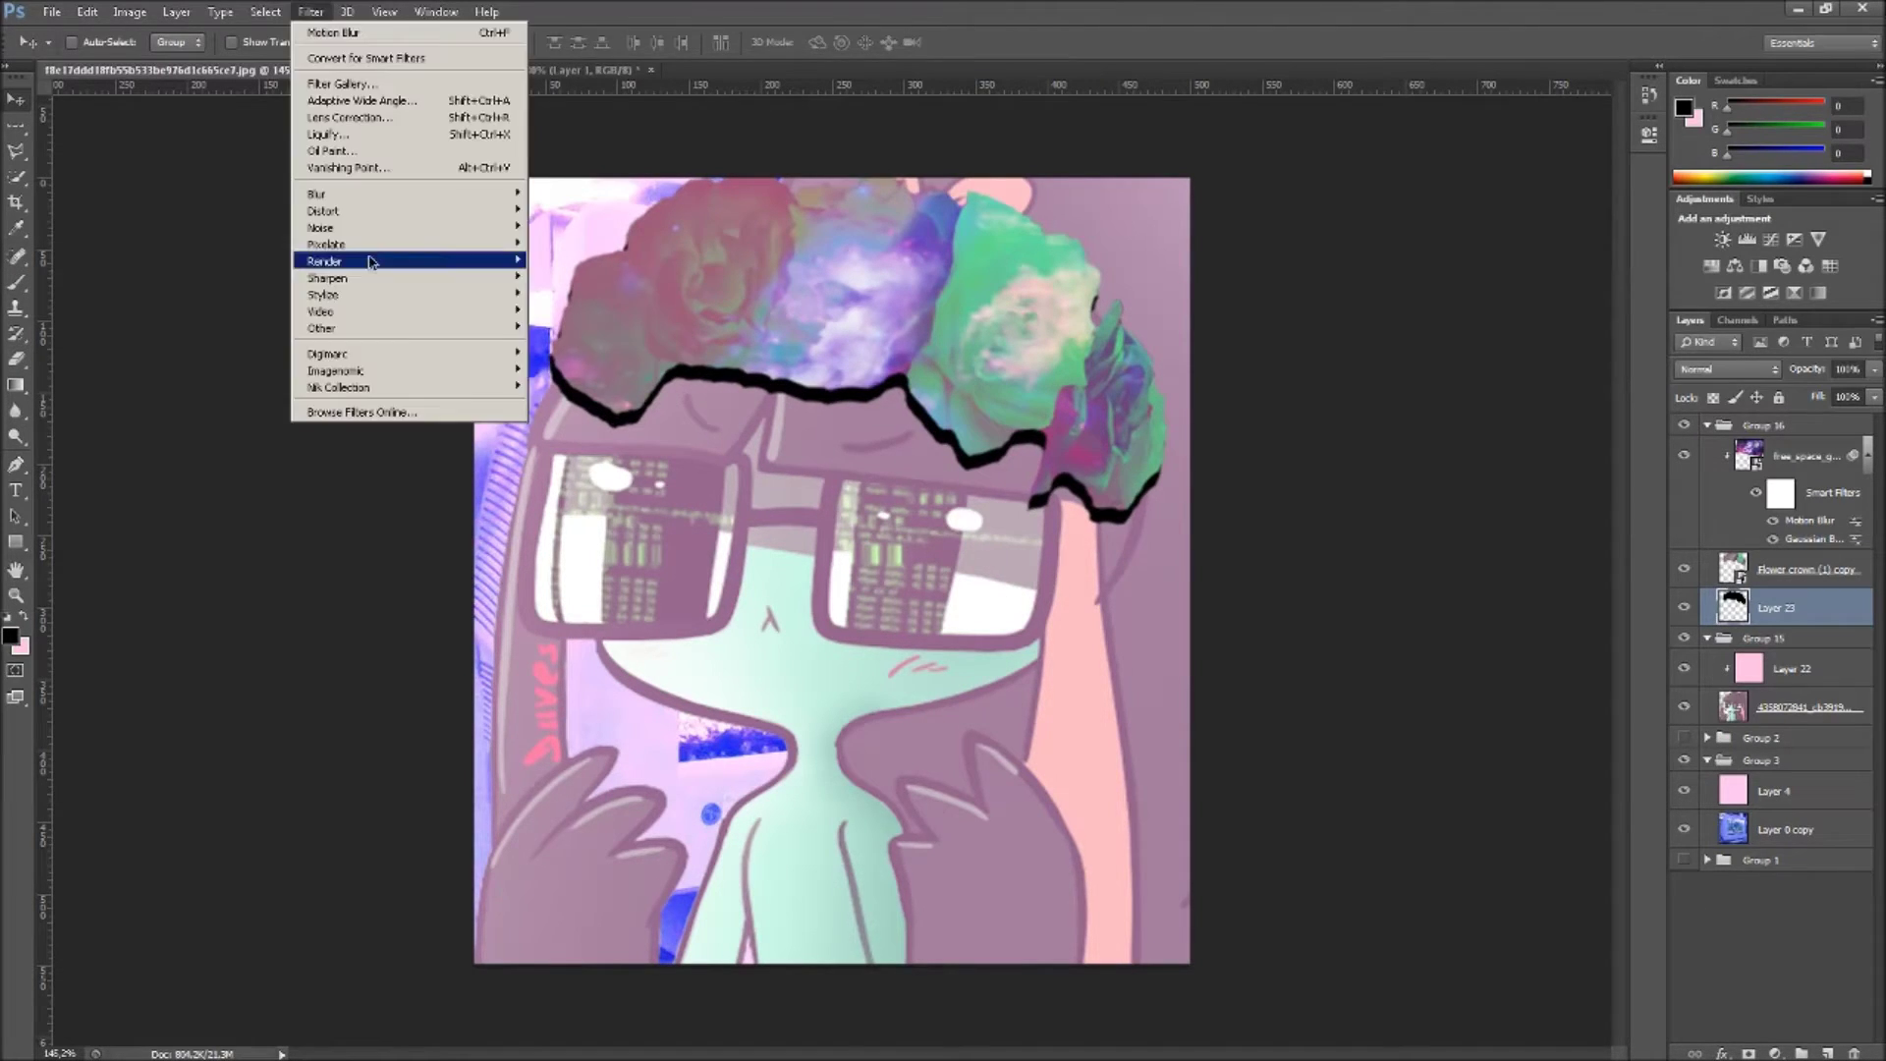
click(579, 251)
drag(948, 999, 963, 999)
click(1130, 737)
click(15, 358)
scroll(704, 514, down, 3)
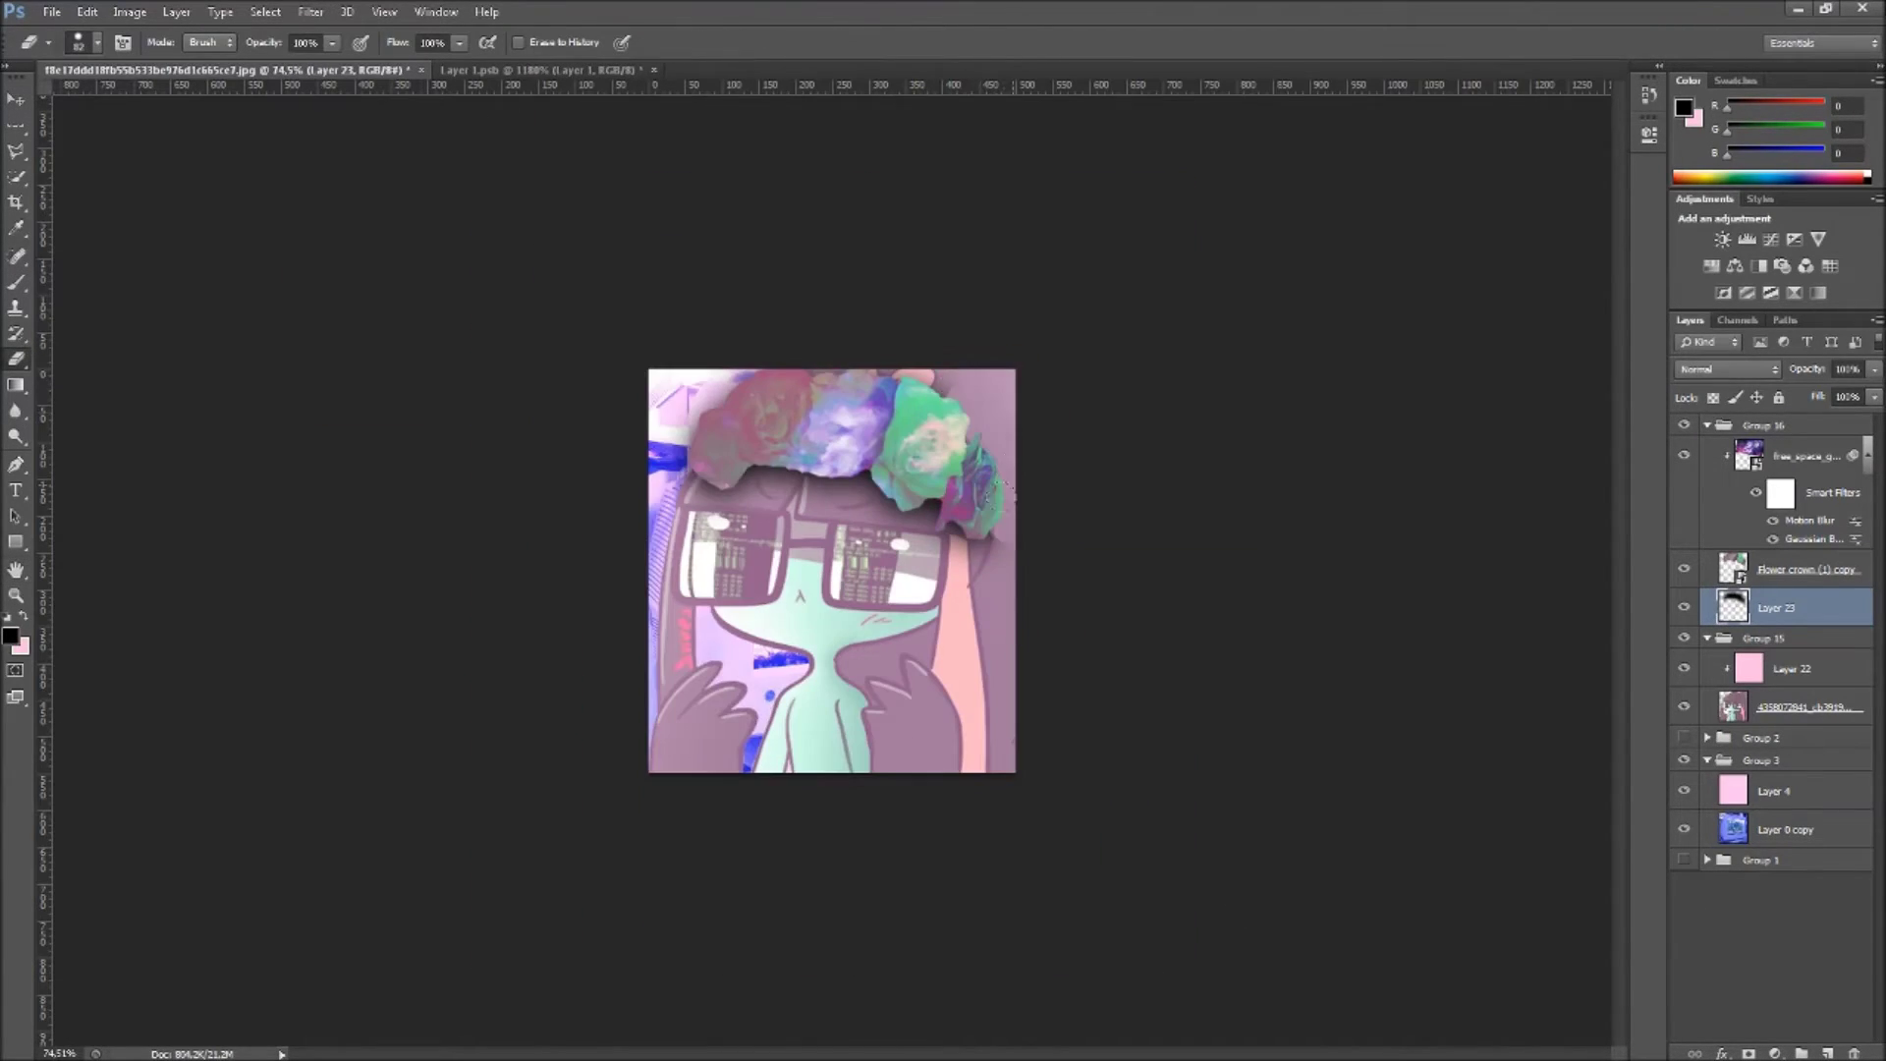
scroll(704, 514, up, 3)
scroll(1636, 373, up, 2)
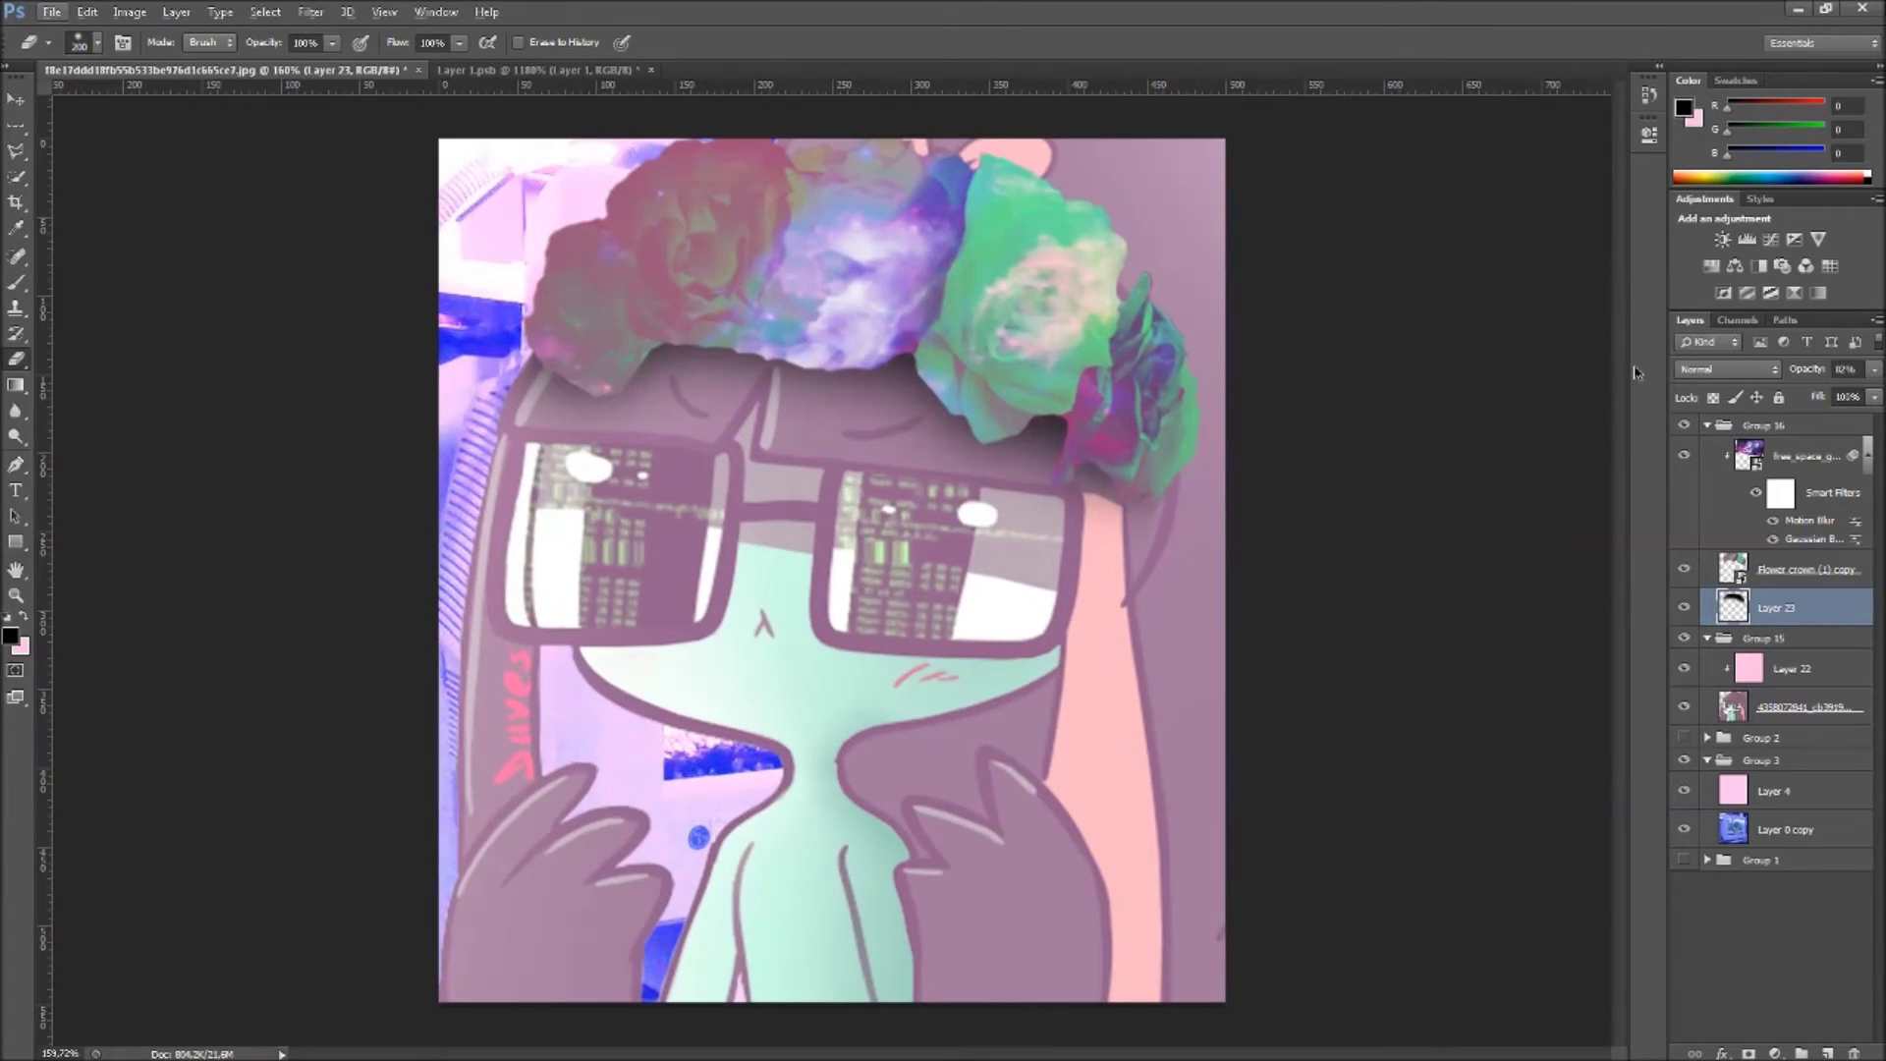
Step: Stretch a strip of the galaxy texture with Free Transform into a glitch slice
key(alt+bracketright)
key(alt+bracketright)
click(15, 100)
key(ctrl+d)
key(v)
right_click(1788, 457)
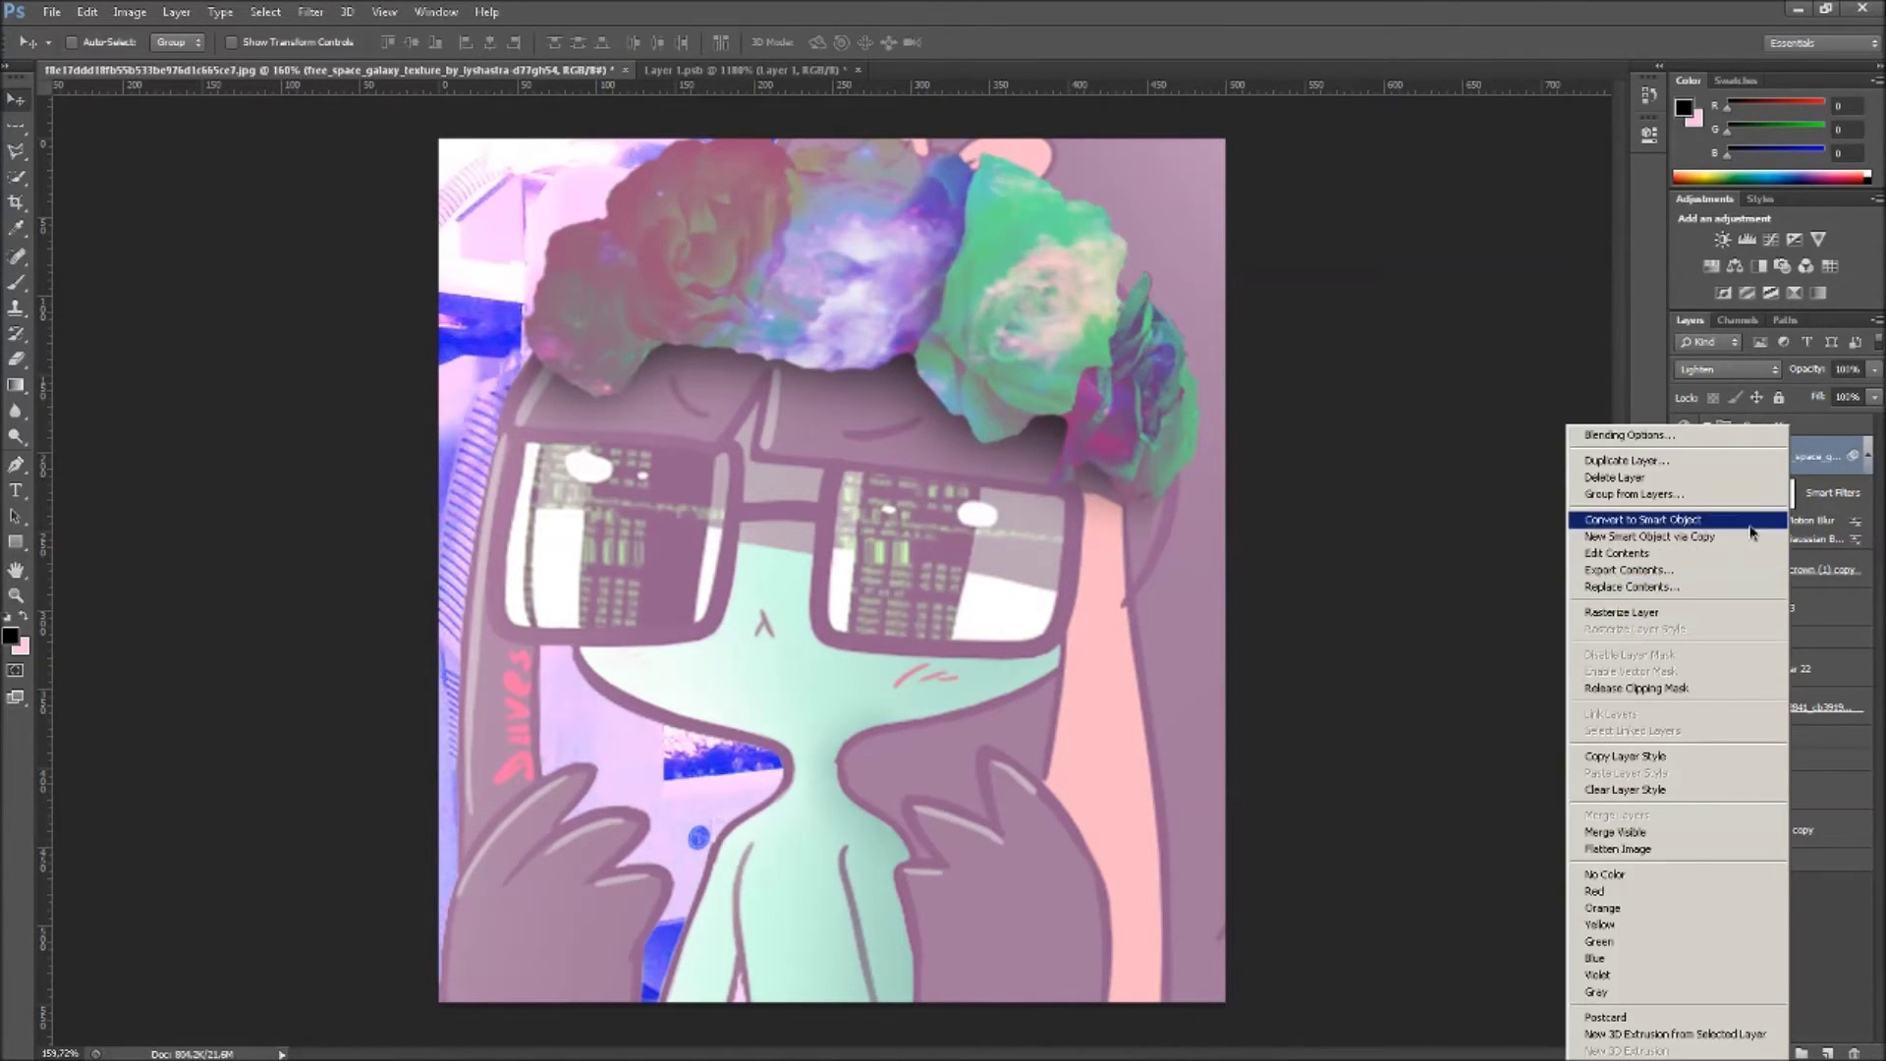
key(Escape)
key(ctrl+t)
scroll(491, 262, up, 1)
scroll(491, 262, up, 3)
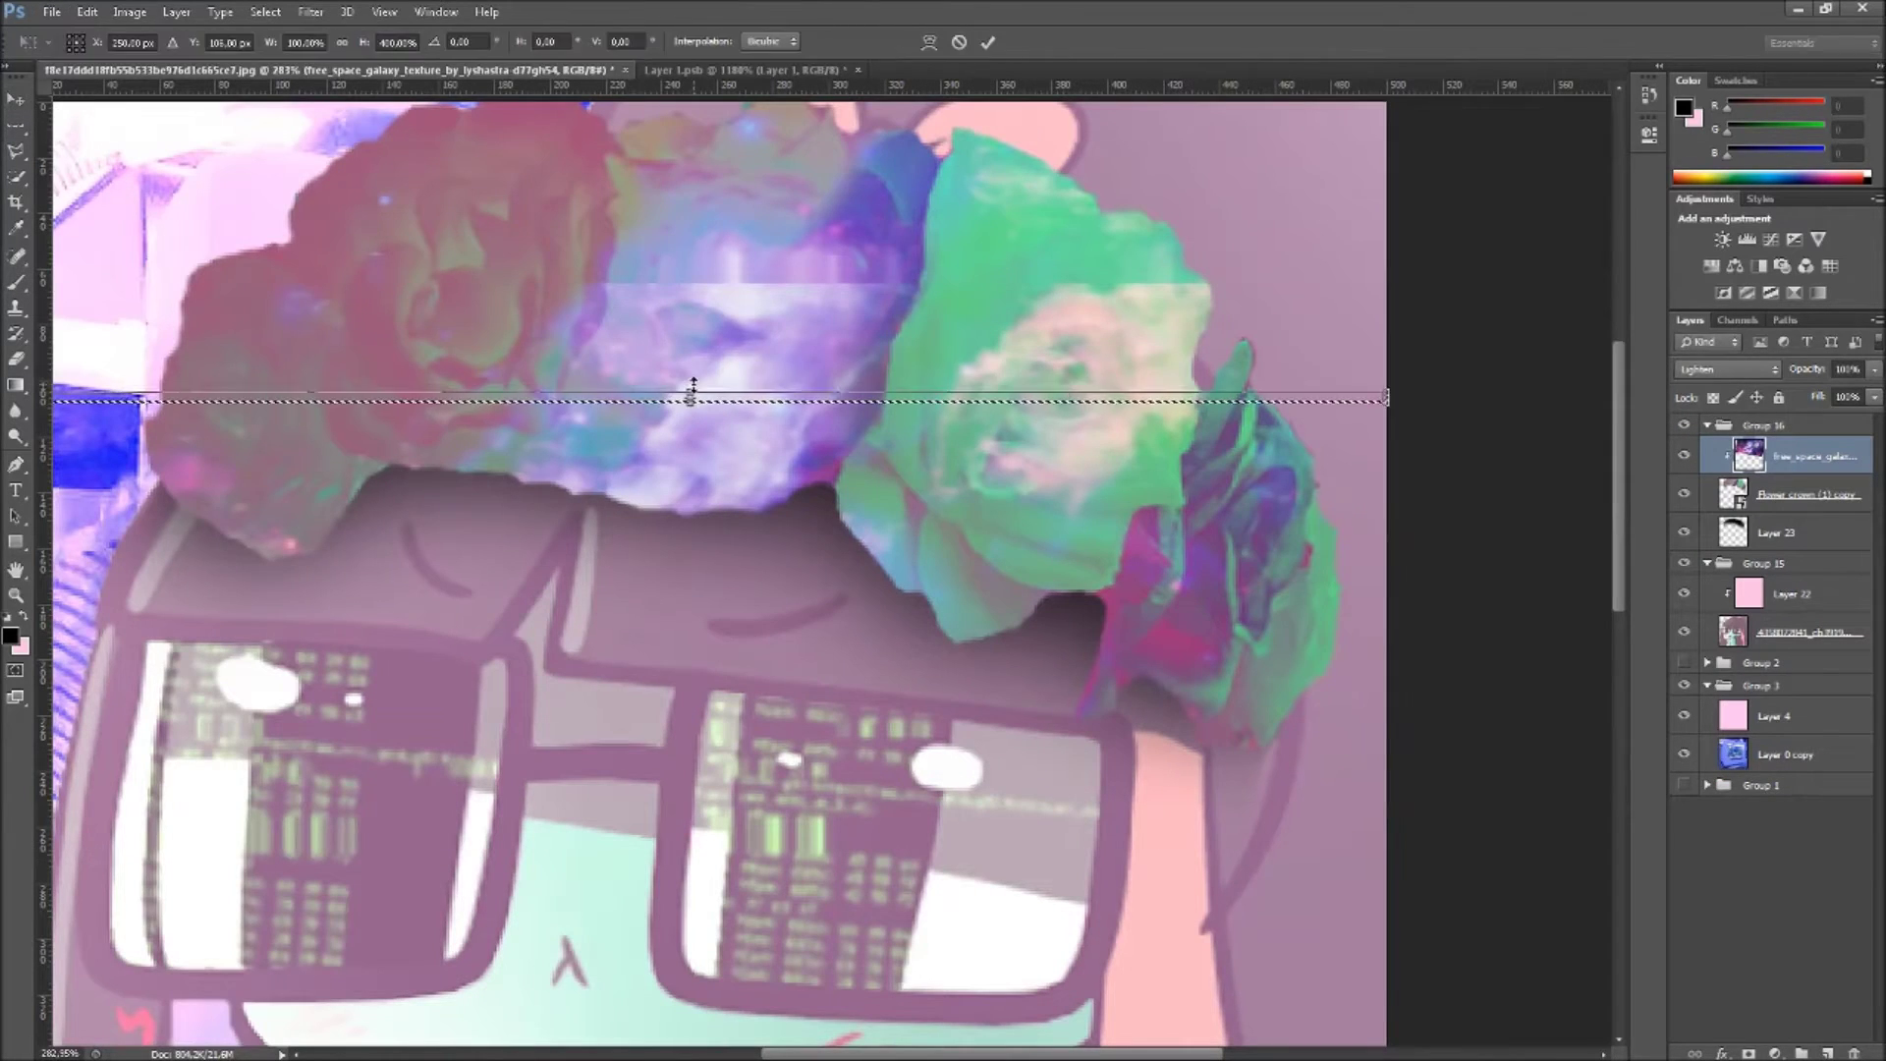
click(988, 43)
scroll(997, 194, down, 3)
scroll(968, 508, up, 1)
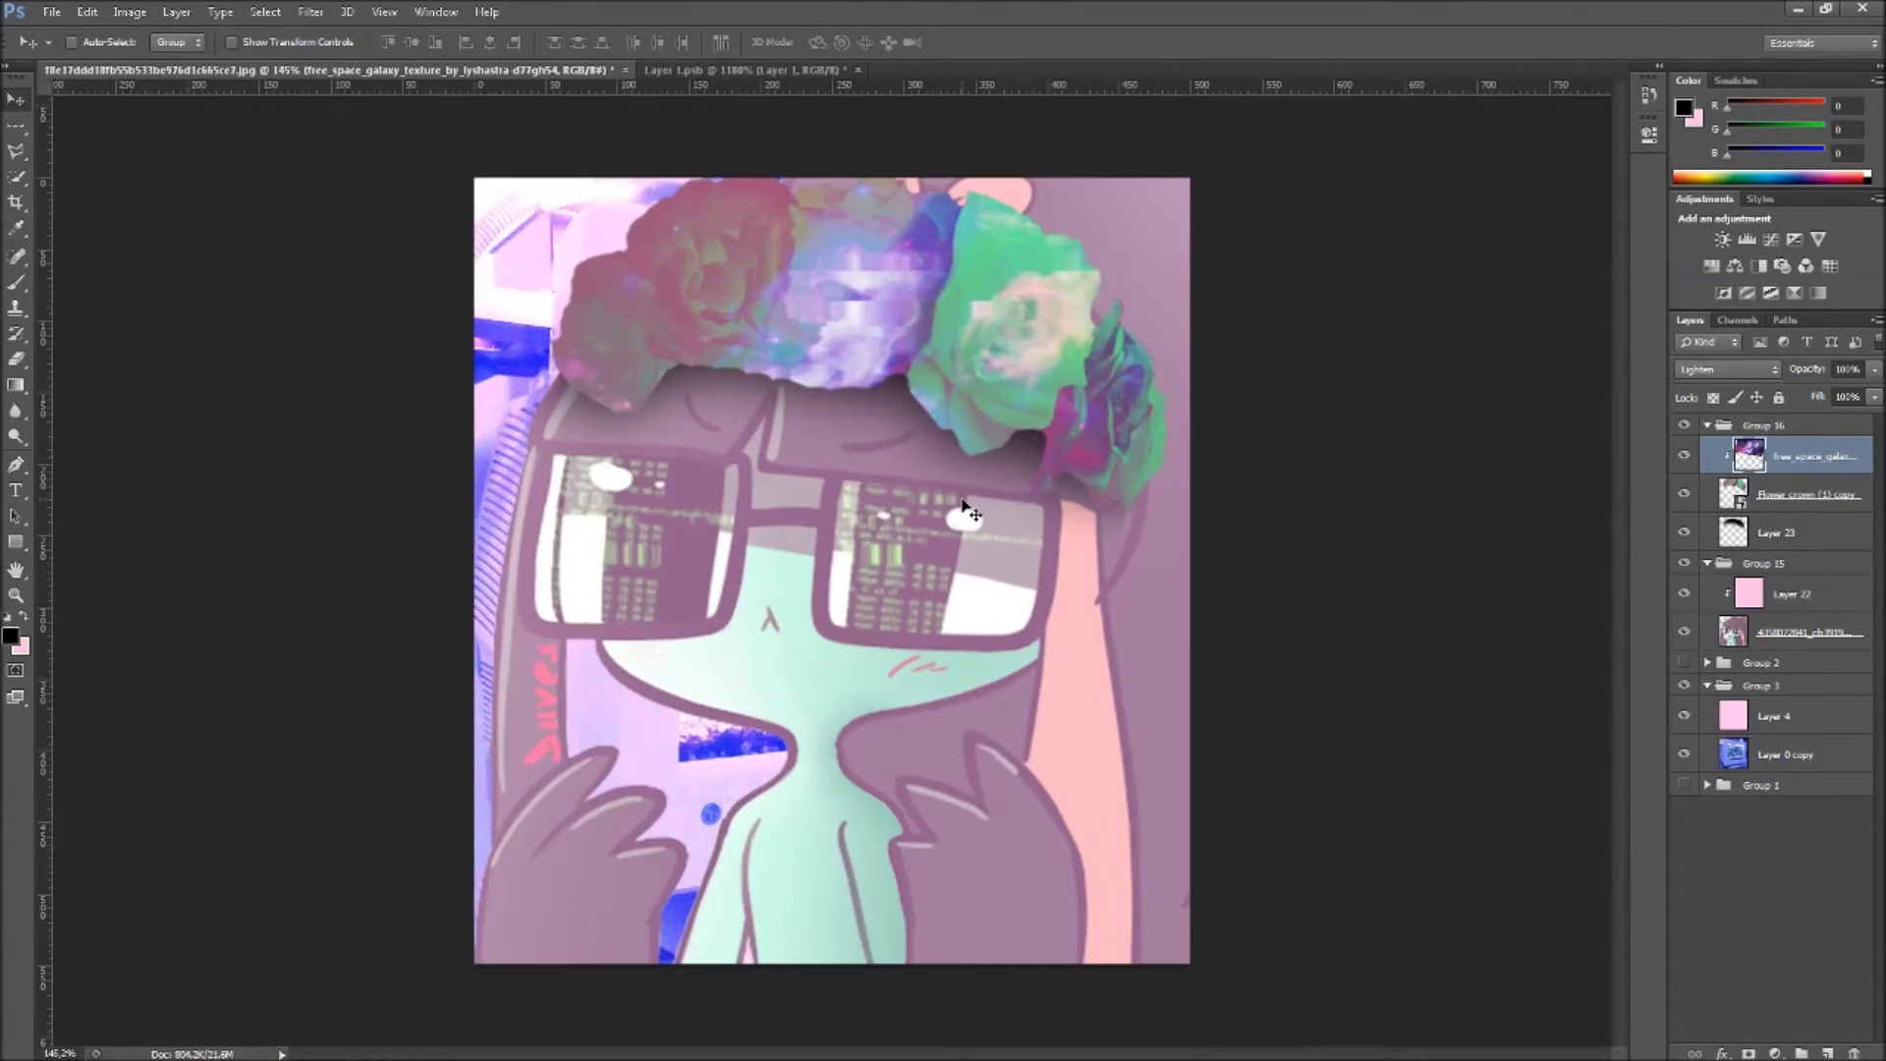
Step: Clip the new tint layer and move it into Group 3 above Layer 4
right_click(1792, 593)
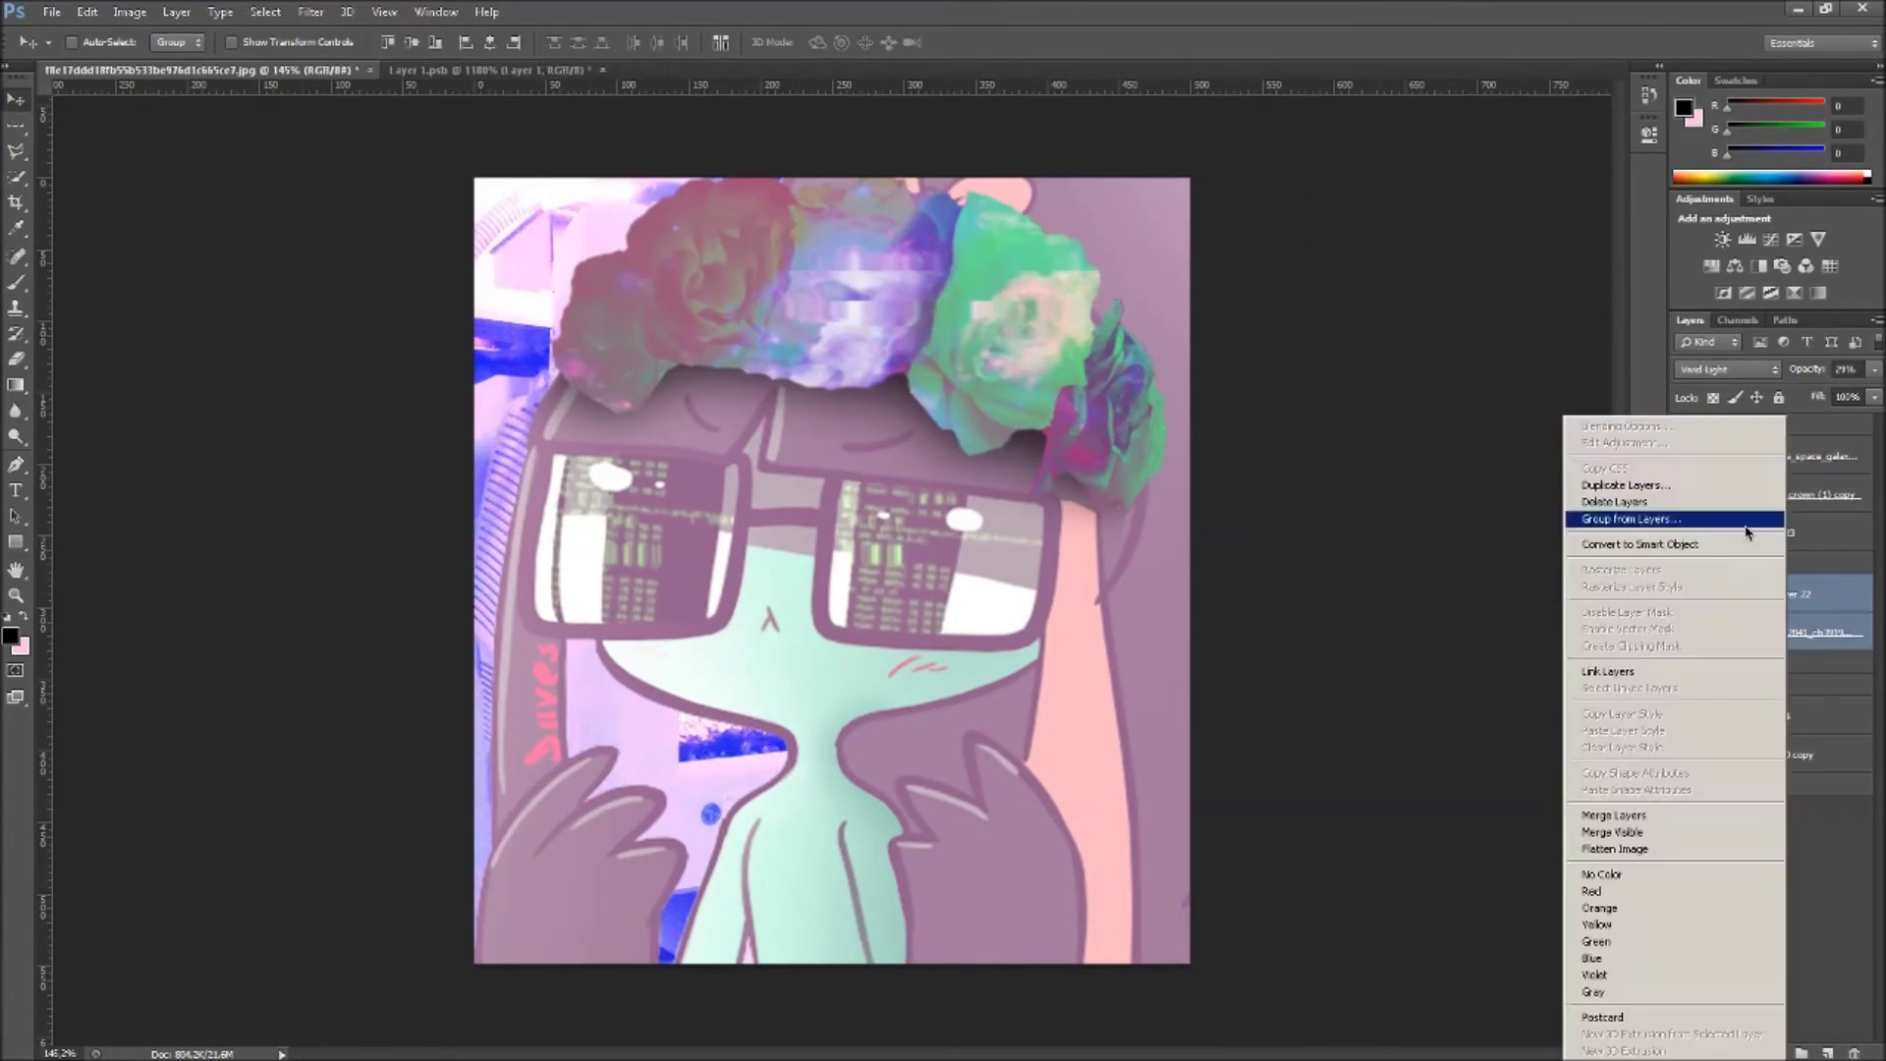
click(1729, 666)
drag(1791, 594, 1798, 700)
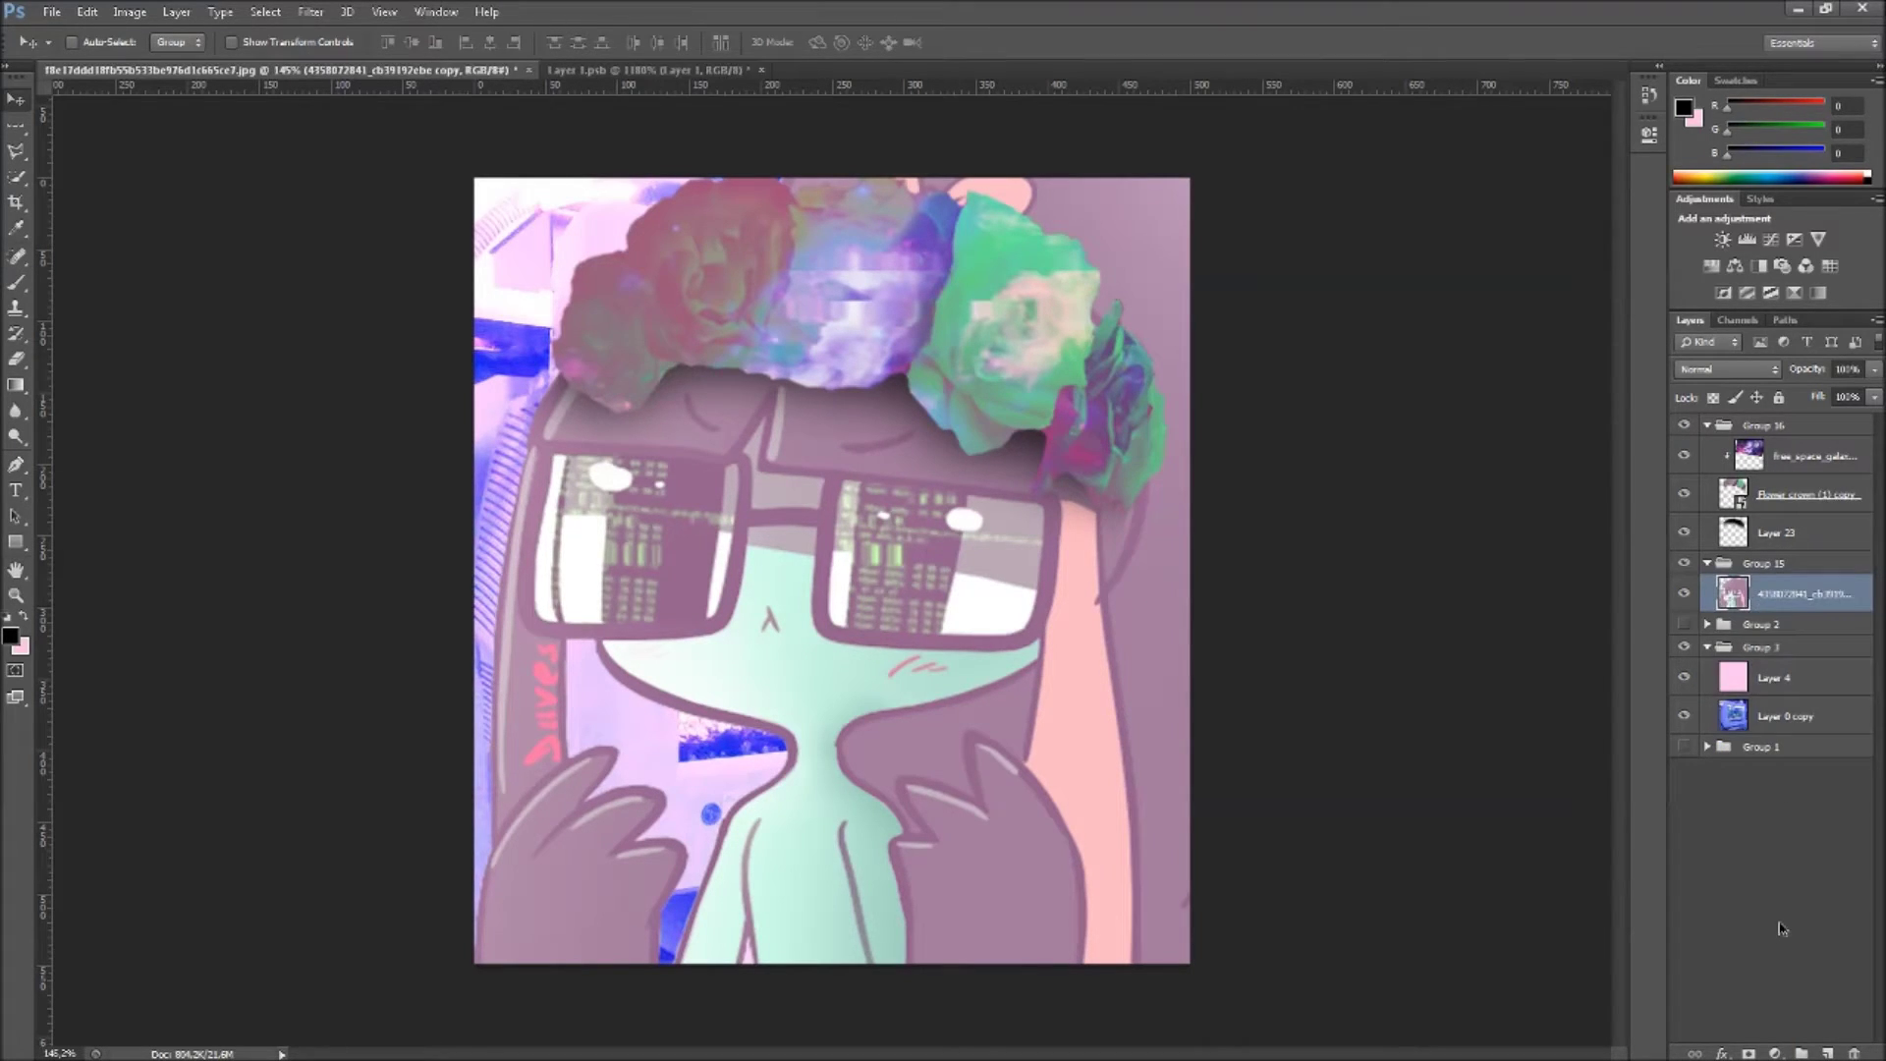
Step: Place the tumblr static image and clip it into the background group at Pin Light 41%
key(Return)
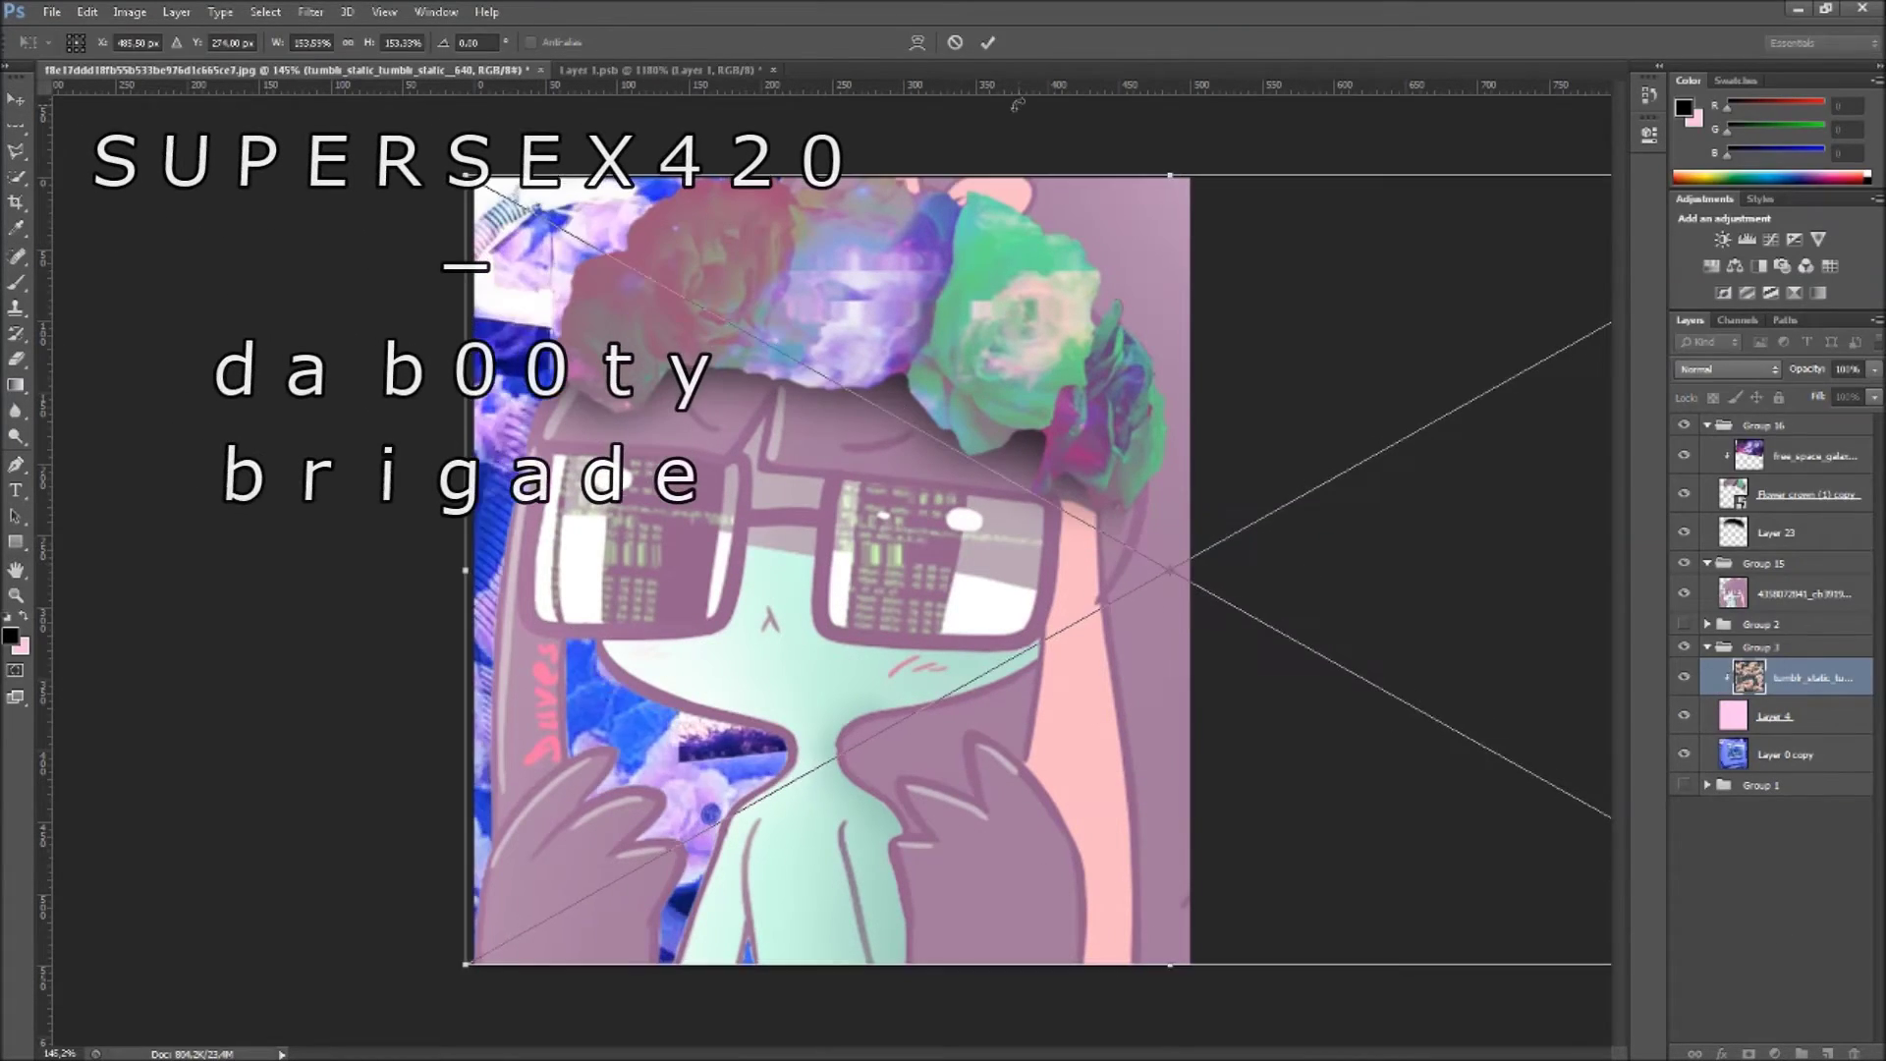
click(1722, 375)
scroll(1721, 373, down, 10)
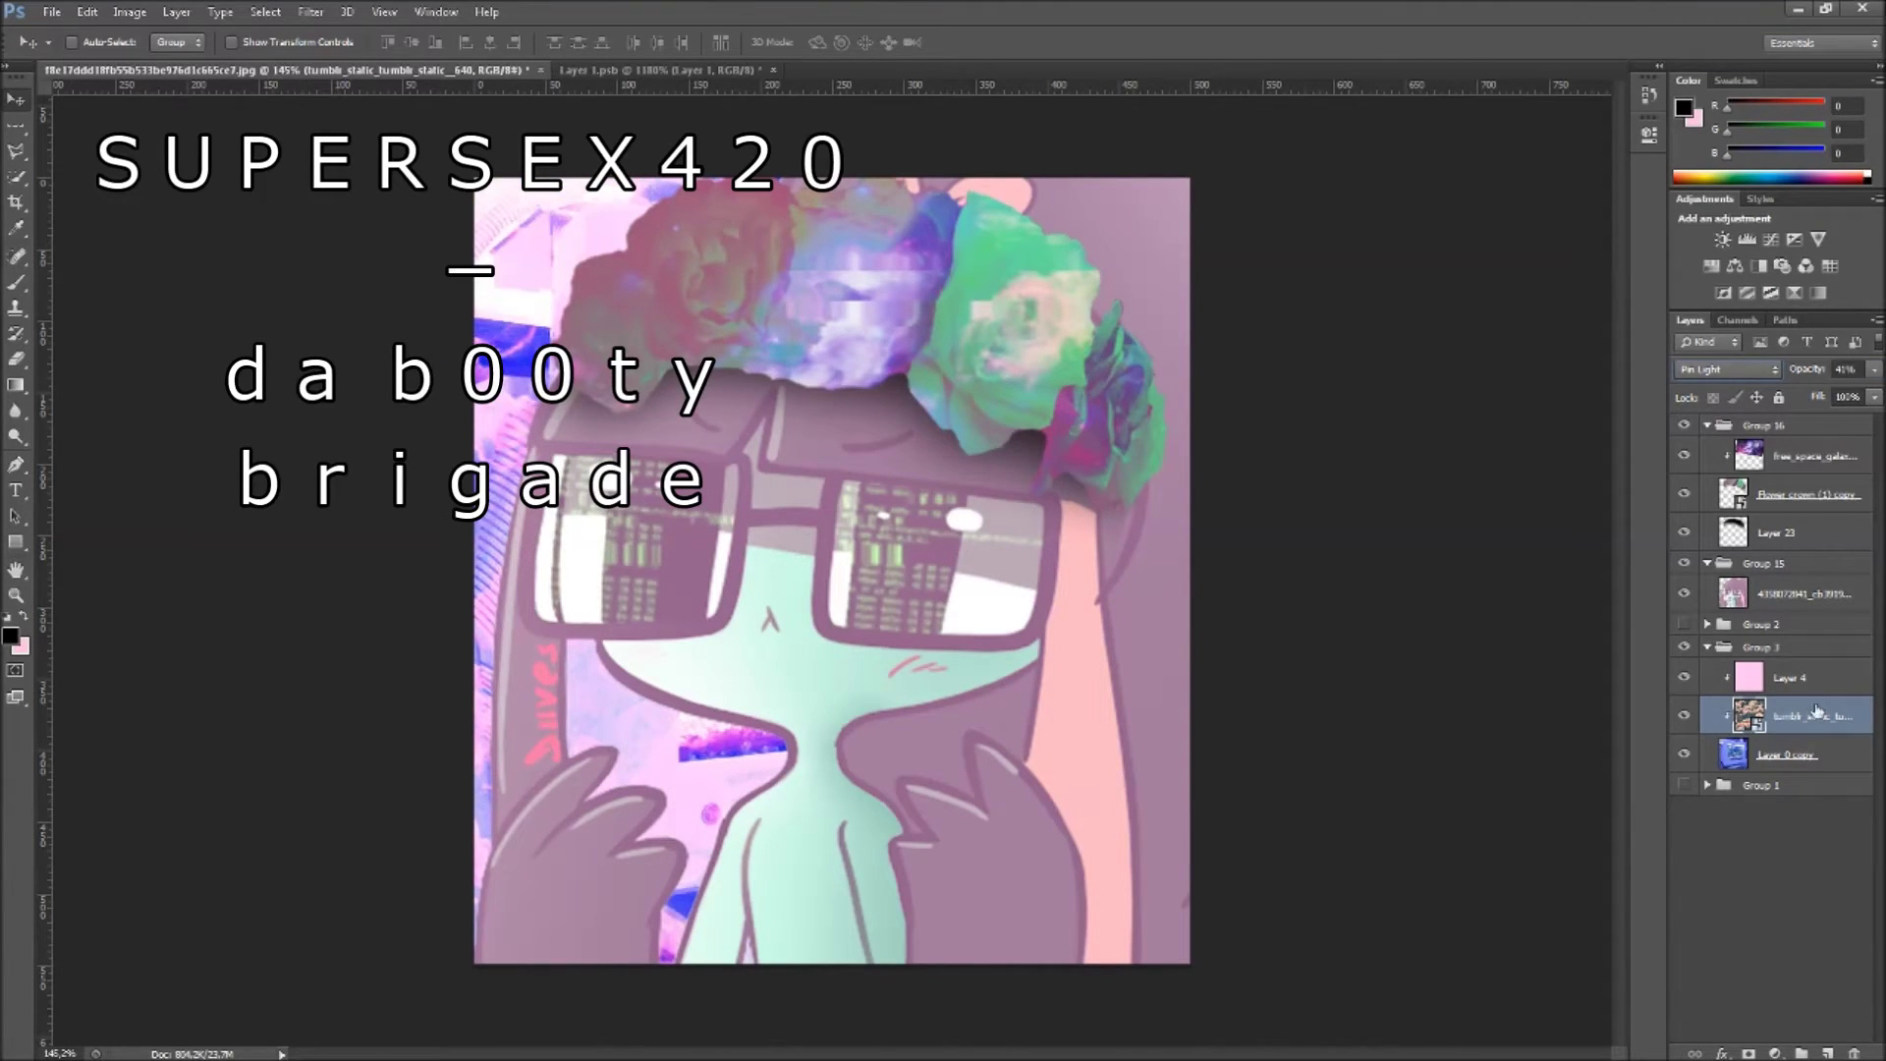
Step: Merge Group 16 and the other top artwork groups into one layer
click(1708, 647)
click(1709, 424)
shift+click(1780, 562)
right_click(1781, 563)
click(1758, 709)
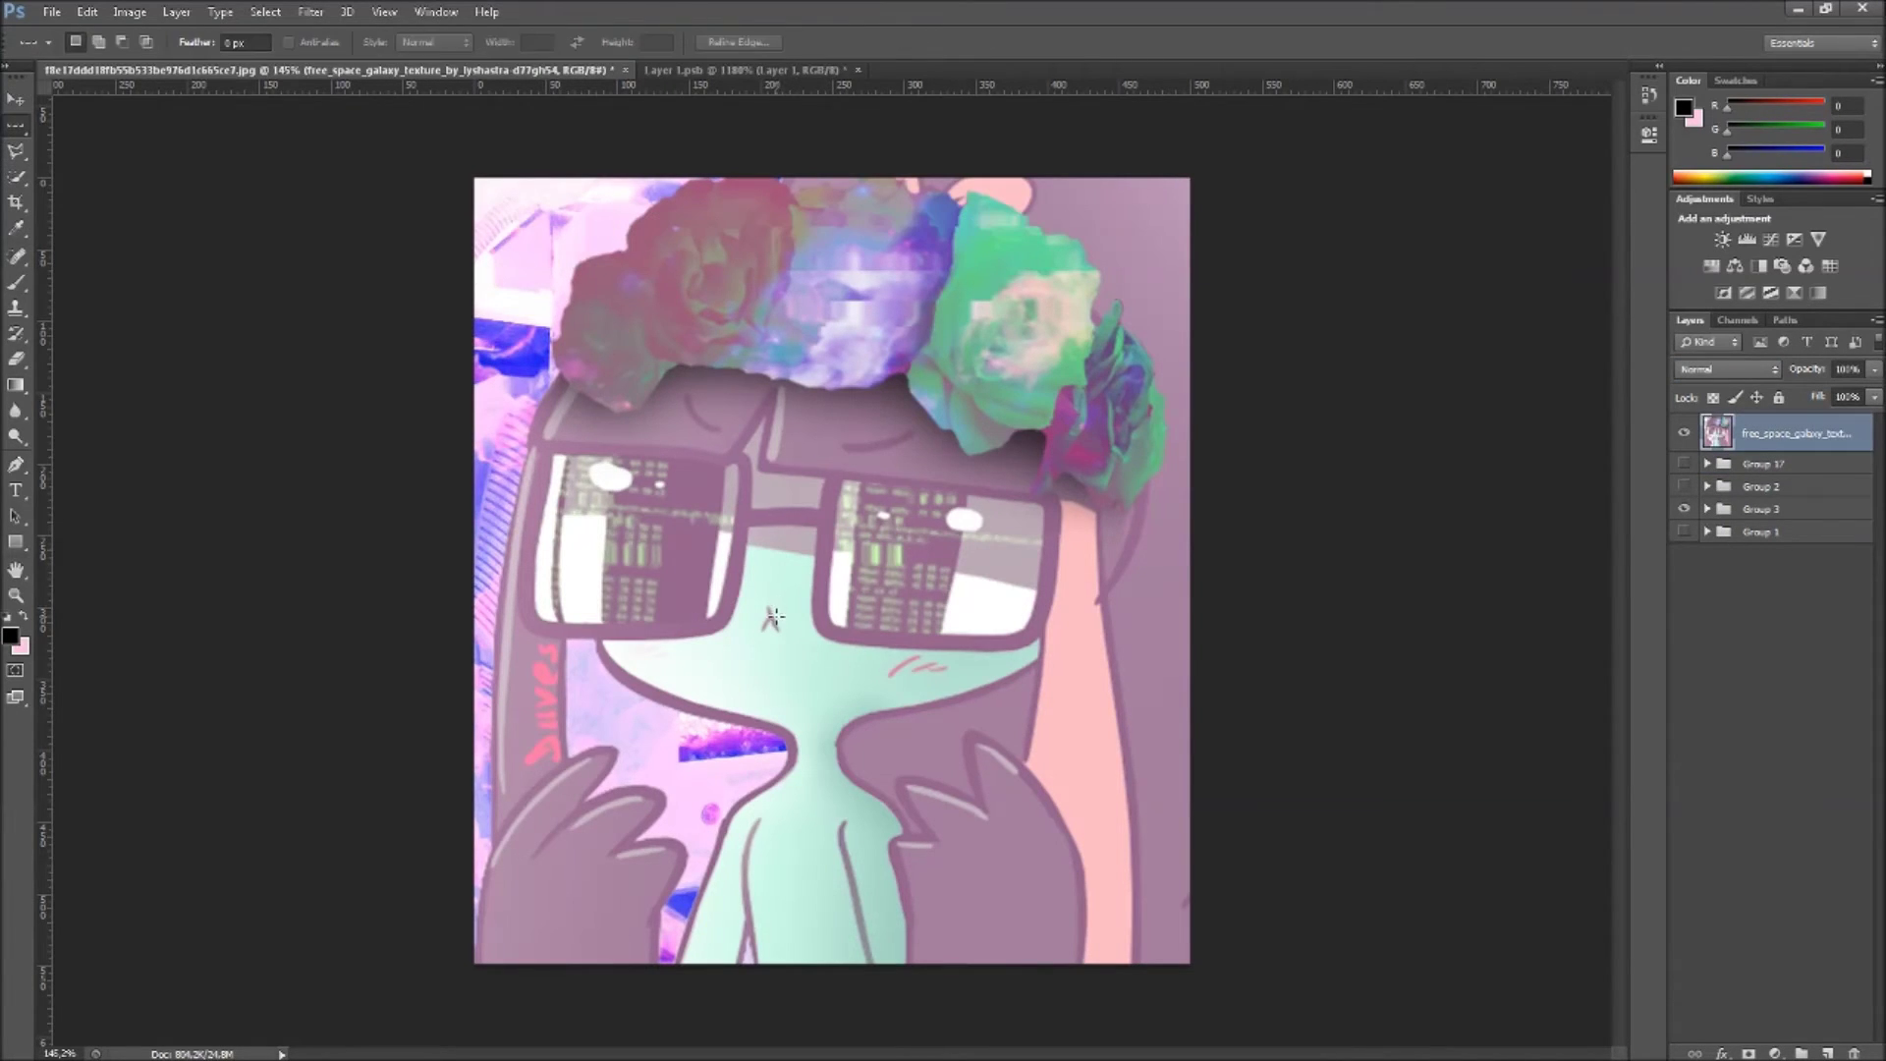
Step: Shift several horizontal slices sideways into glitch bands across the lower body and wings
scroll(916, 314, up, 1)
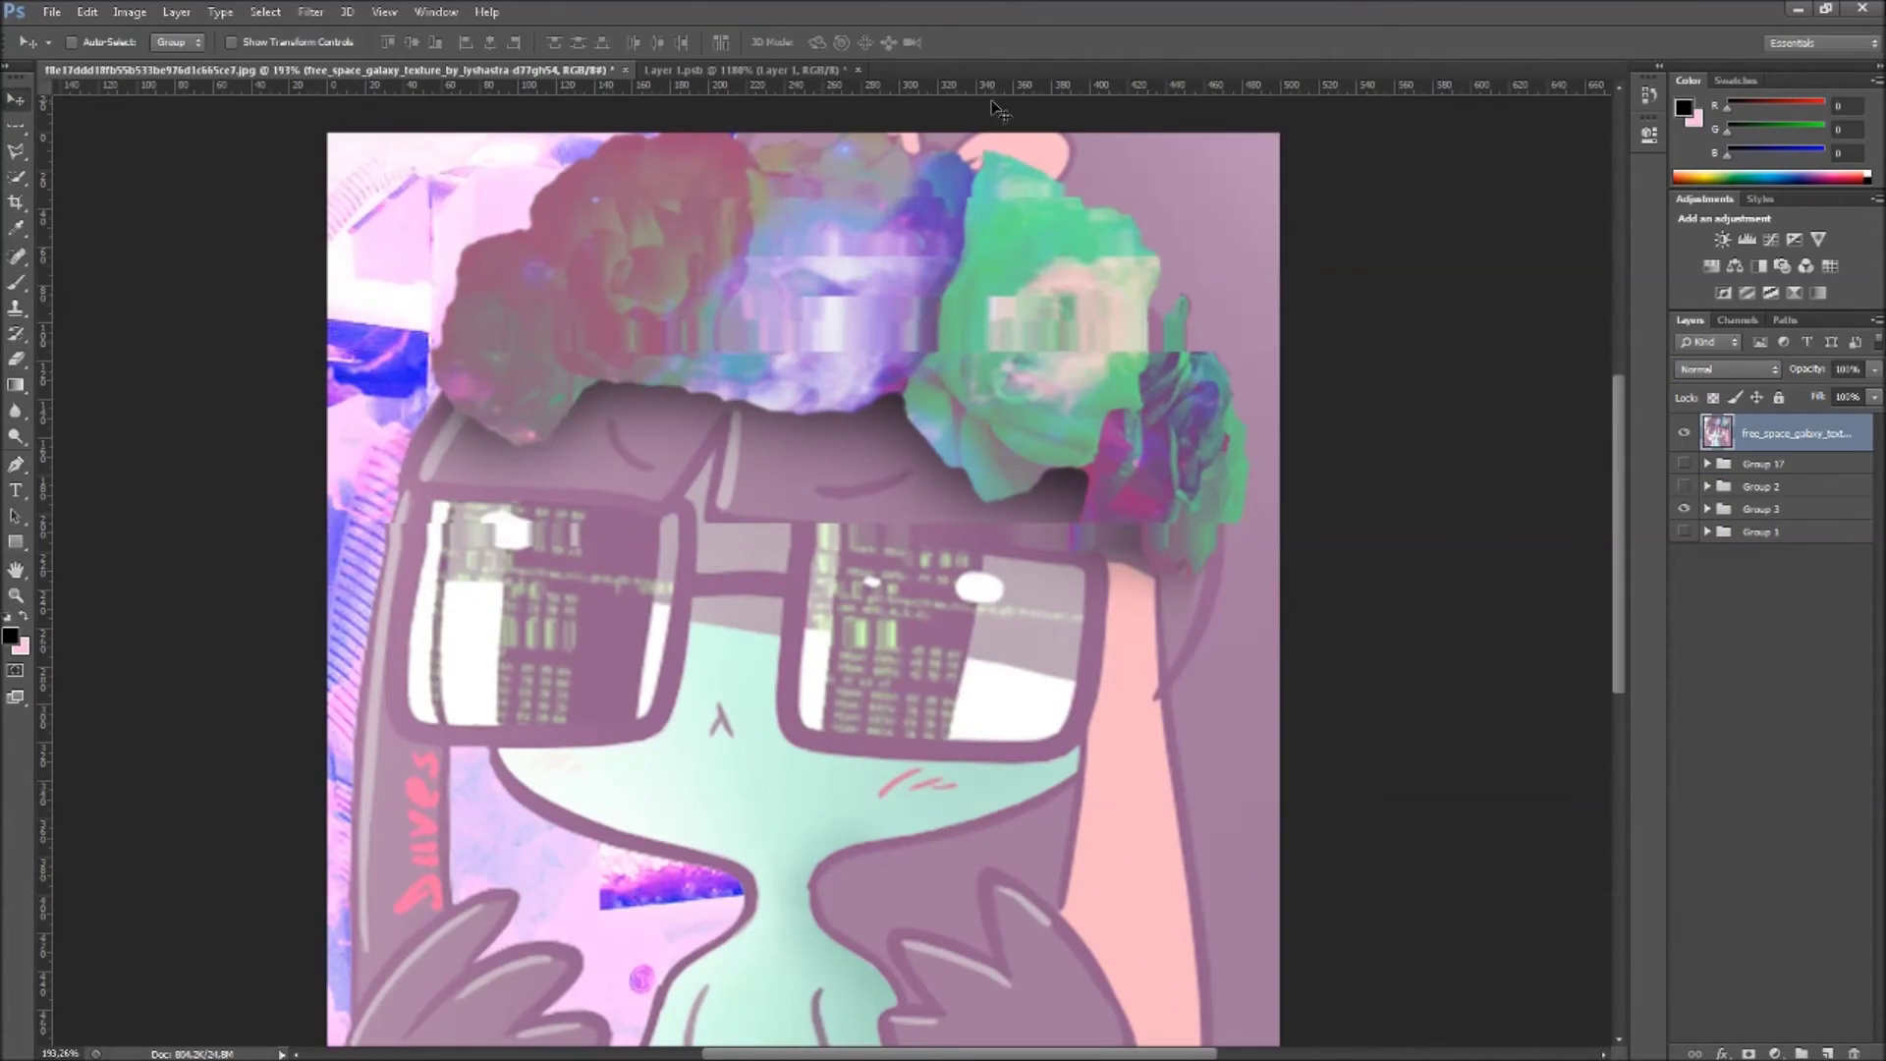
alt+scroll(671, 260, down, 1)
key(Return)
alt+scroll(782, 619, up, 1)
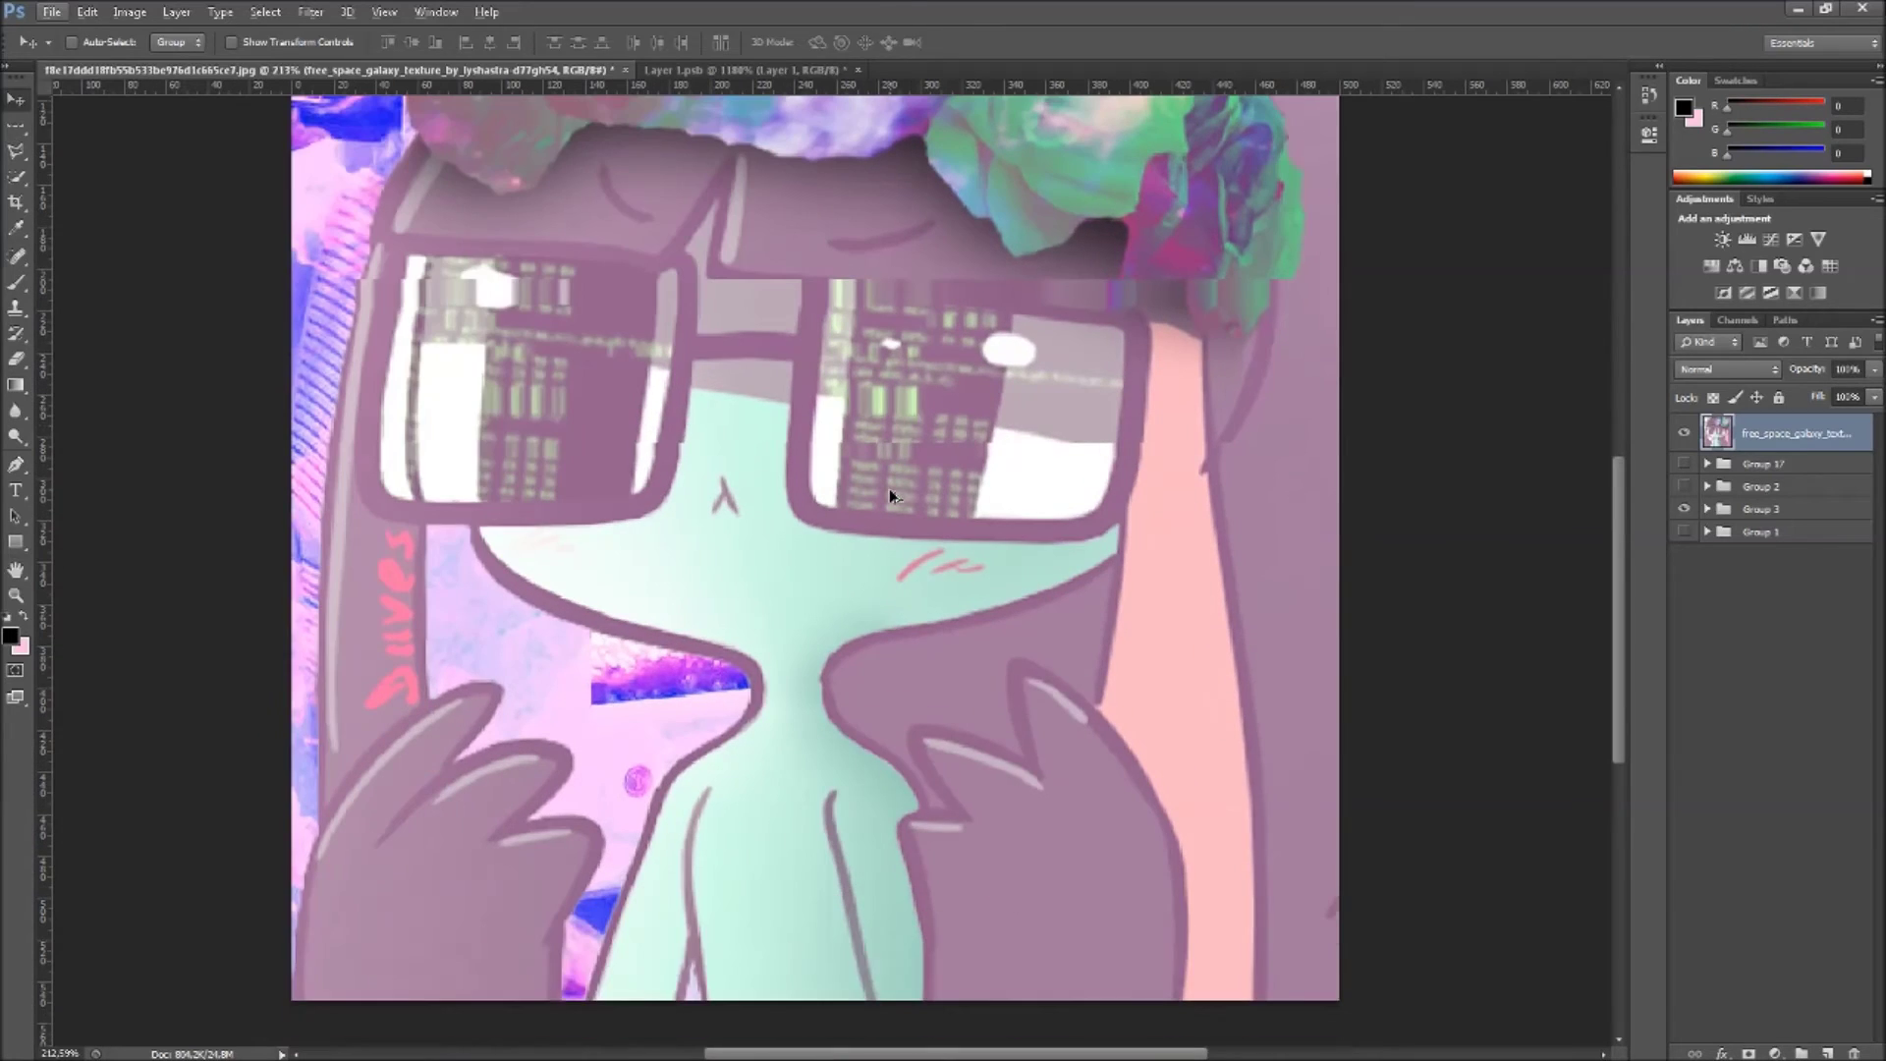
alt+scroll(809, 93, down, 1)
key(Return)
key(Return)
key(ctrl+t)
key(Return)
key(ctrl+d)
scroll(1026, 697, down, 1)
scroll(1157, 540, up, 1)
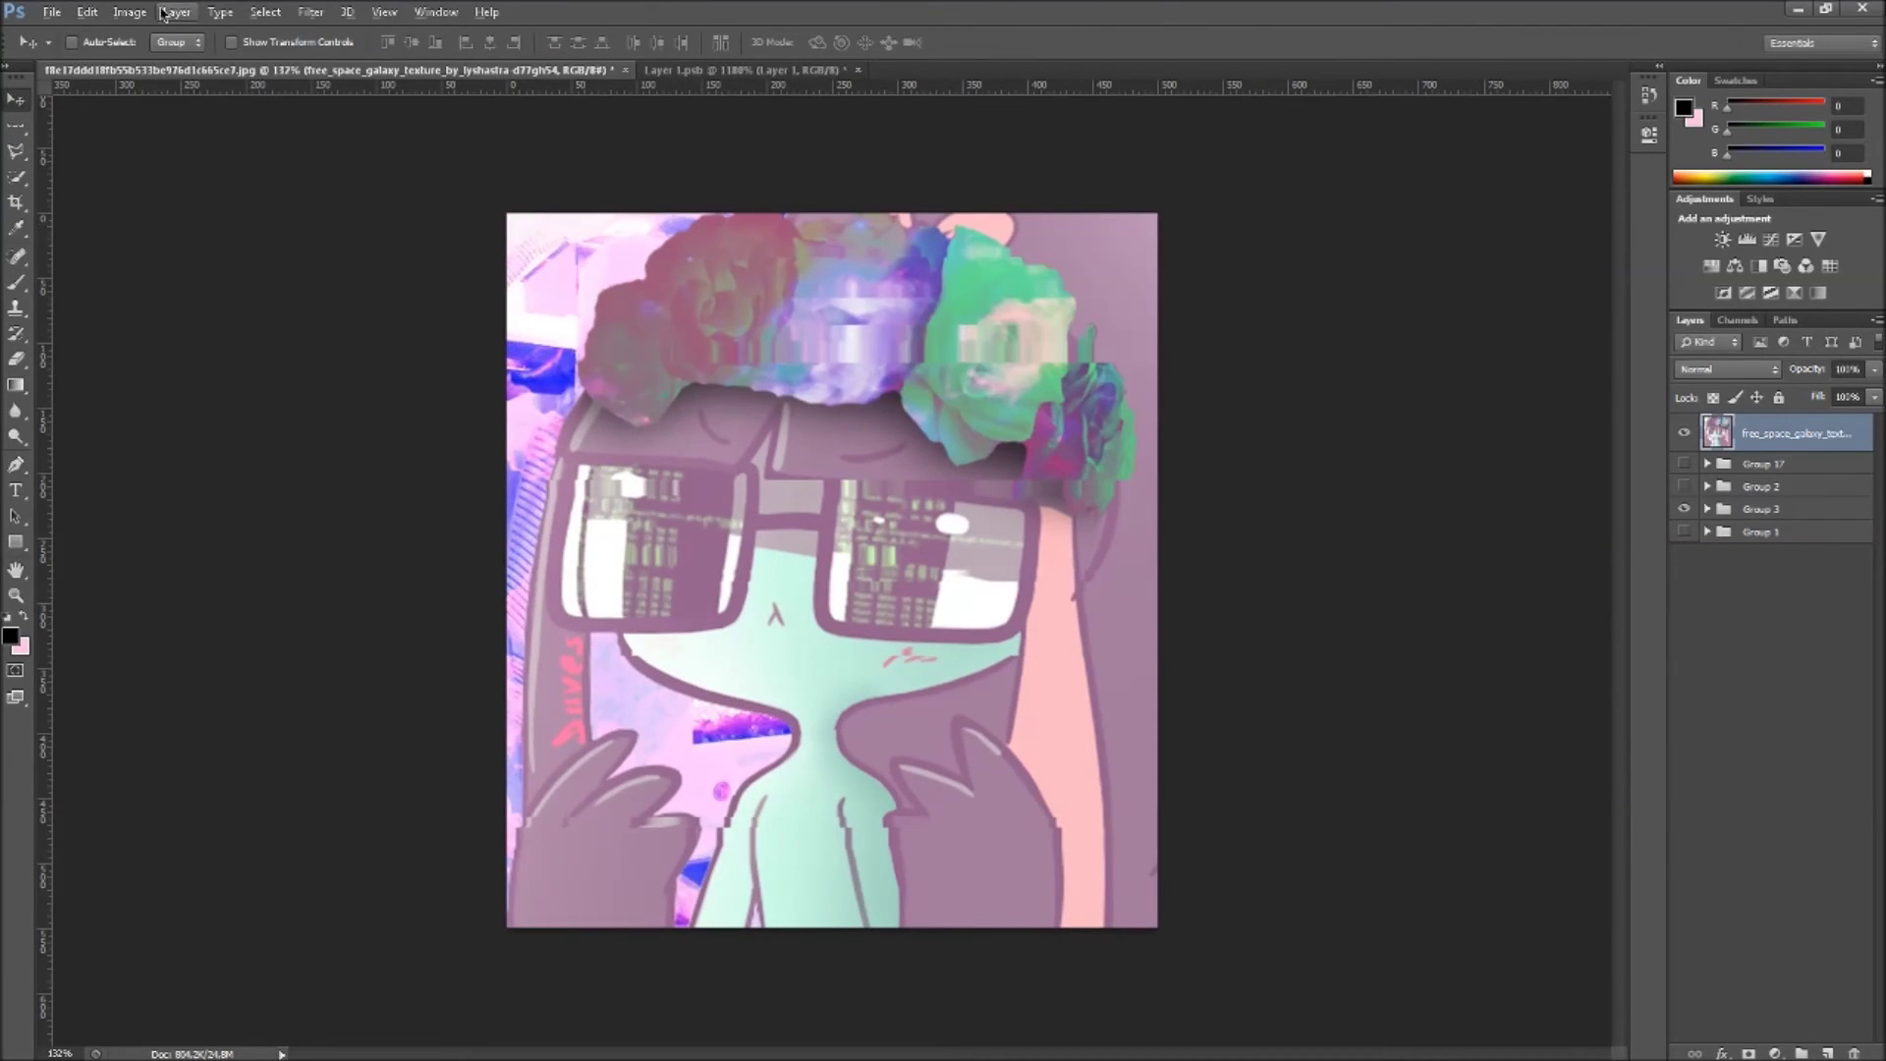
Step: Raise the image contrast with Brightness/Contrast
click(130, 12)
click(383, 59)
drag(1127, 365, 1157, 371)
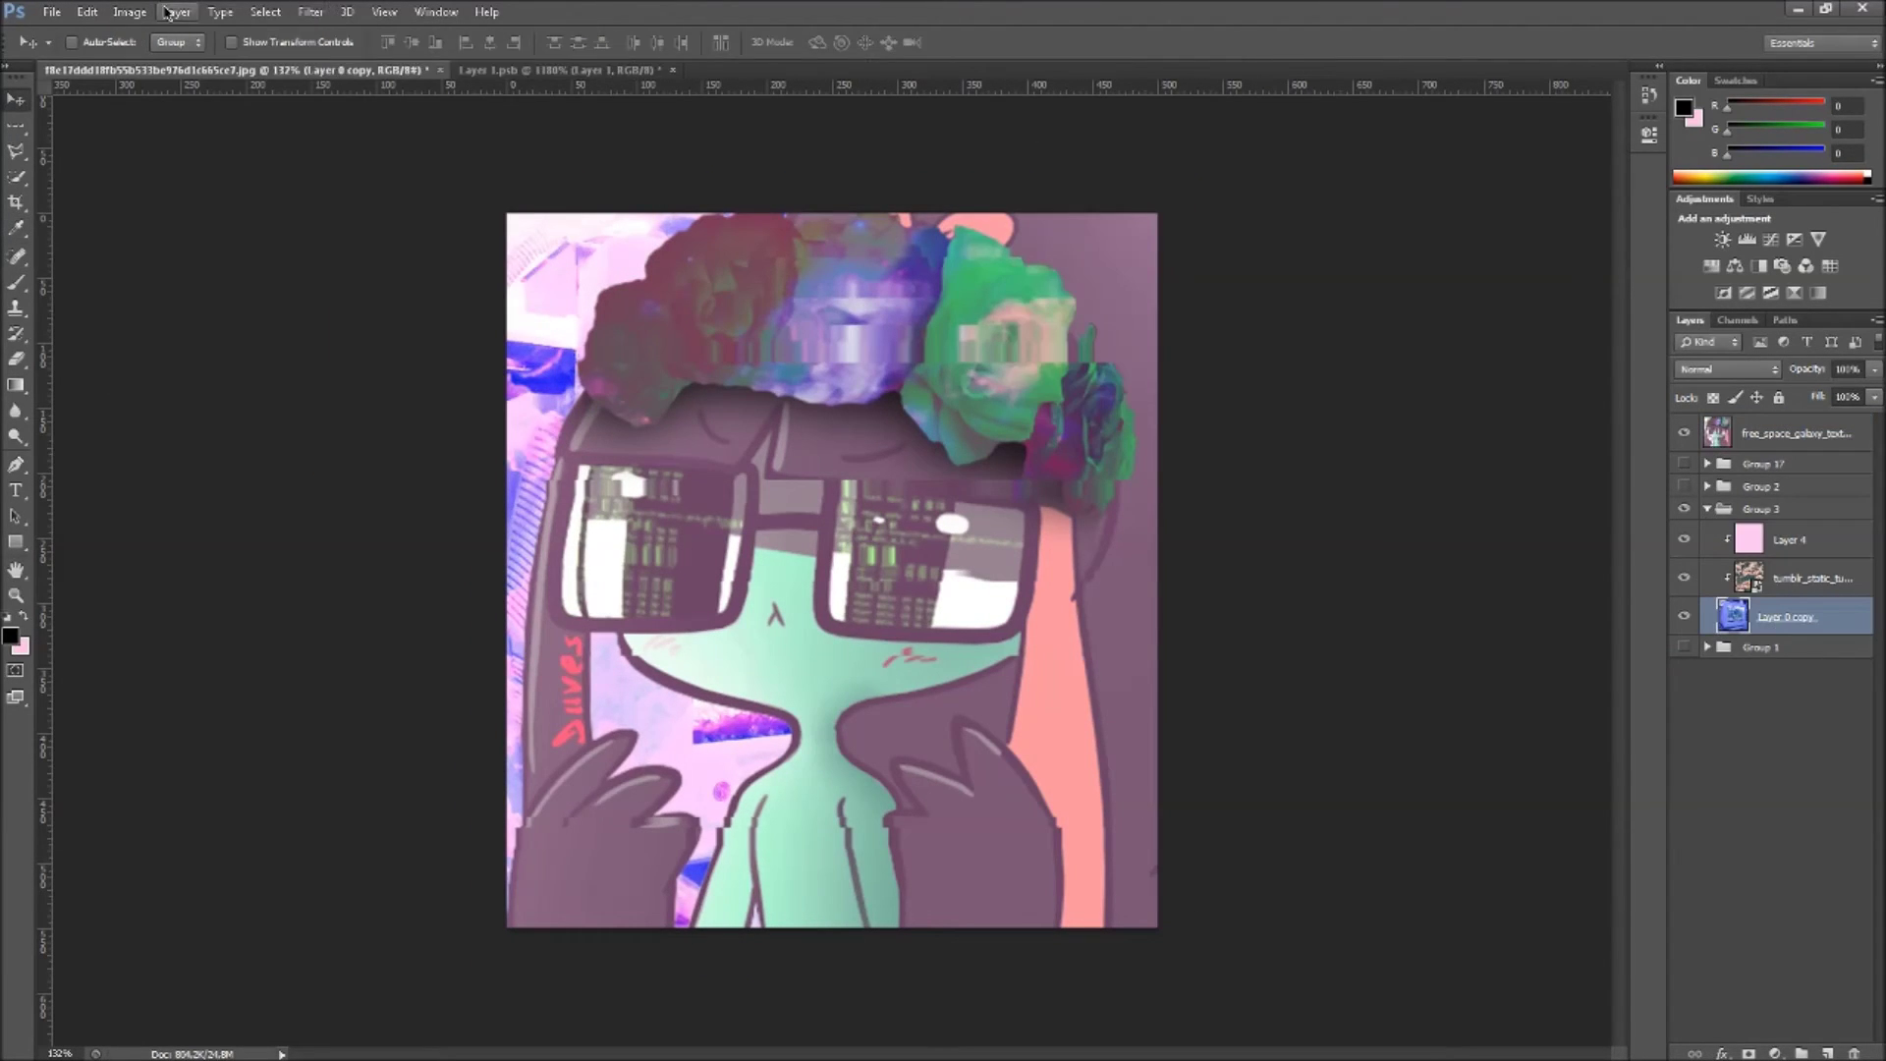